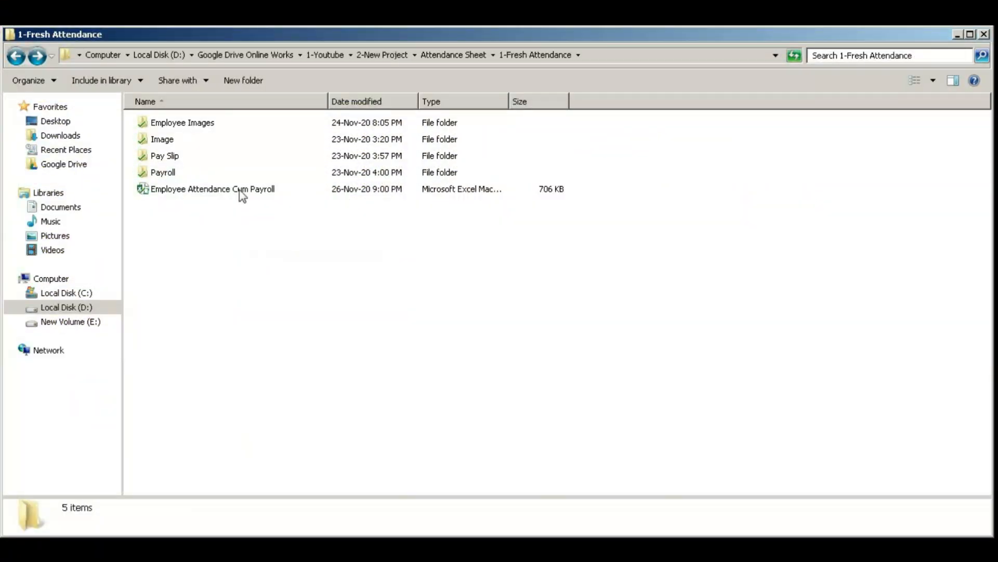
- Open the attendance payroll workbook and log in employee E001 to record attendance
click(163, 172)
click(144, 143)
double_click(145, 143)
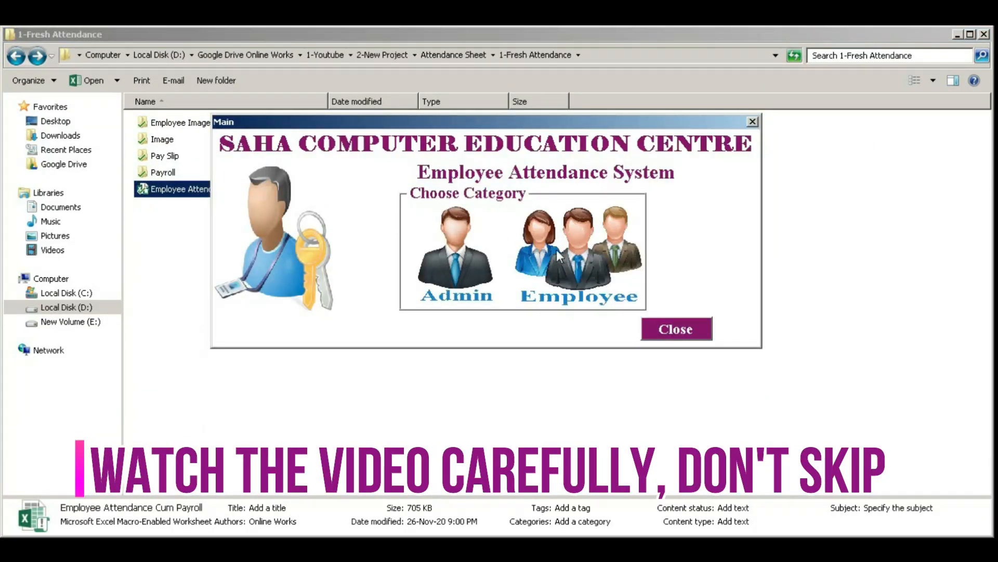
click(582, 254)
text(E001)
click(415, 290)
click(485, 282)
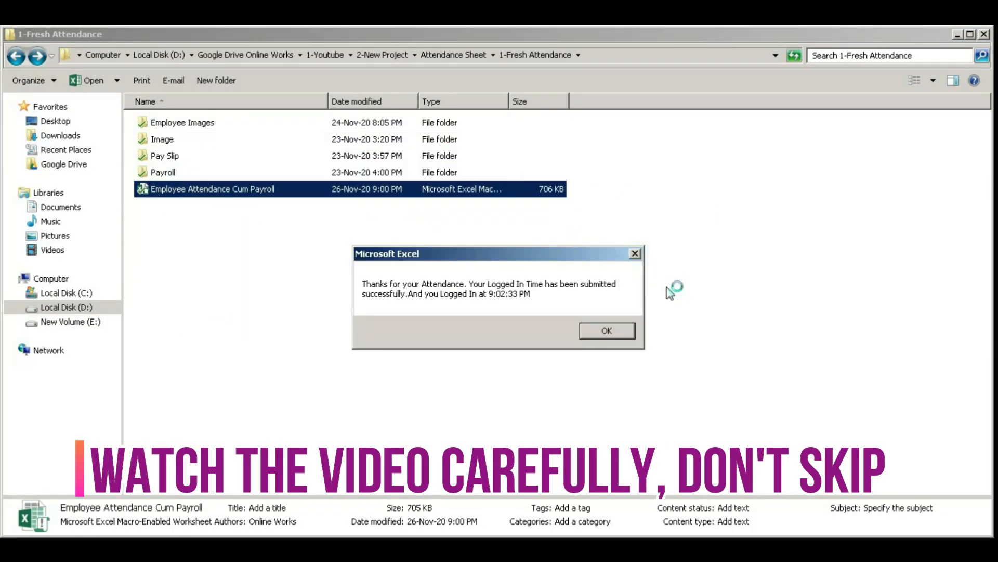
key(Return)
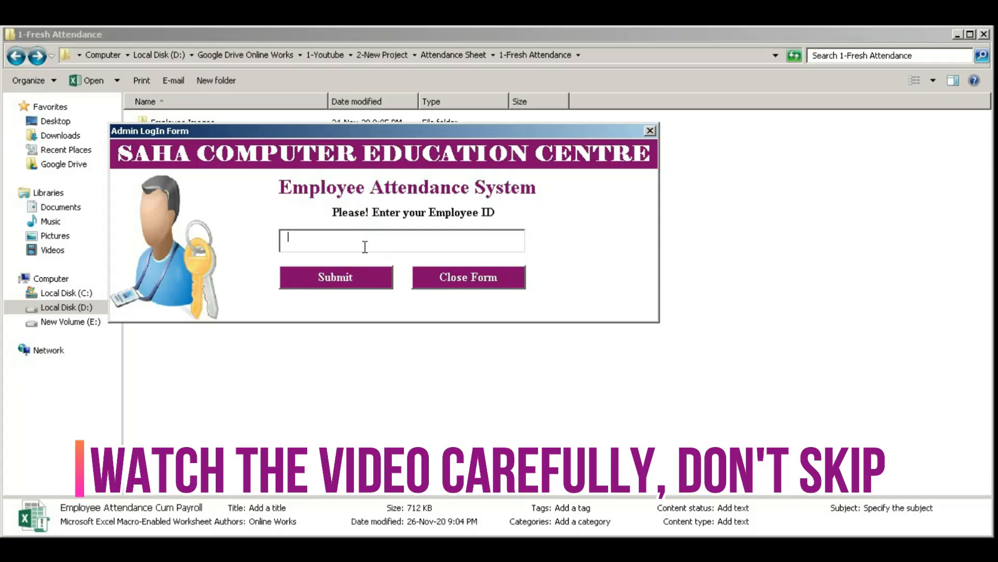
- Log in as administrator with user name admin and the admin password
text(emp000)
click(385, 272)
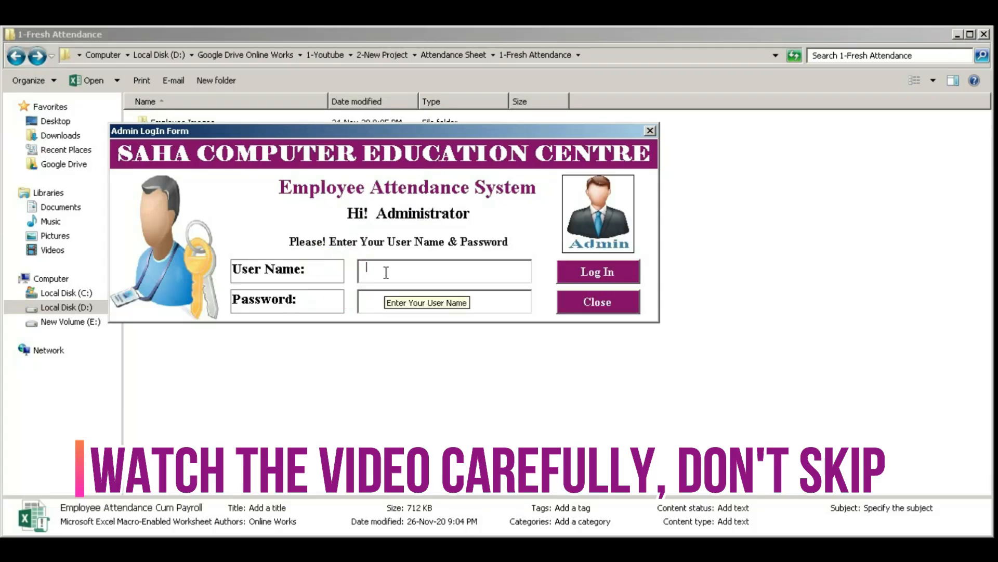
text(admin)
key(Tab)
text(*****)
click(599, 278)
click(8, 364)
- Browse the Attendance Sheet, Payroll and Pay Slip sheets, ending on the Settings sheet
click(256, 513)
click(437, 512)
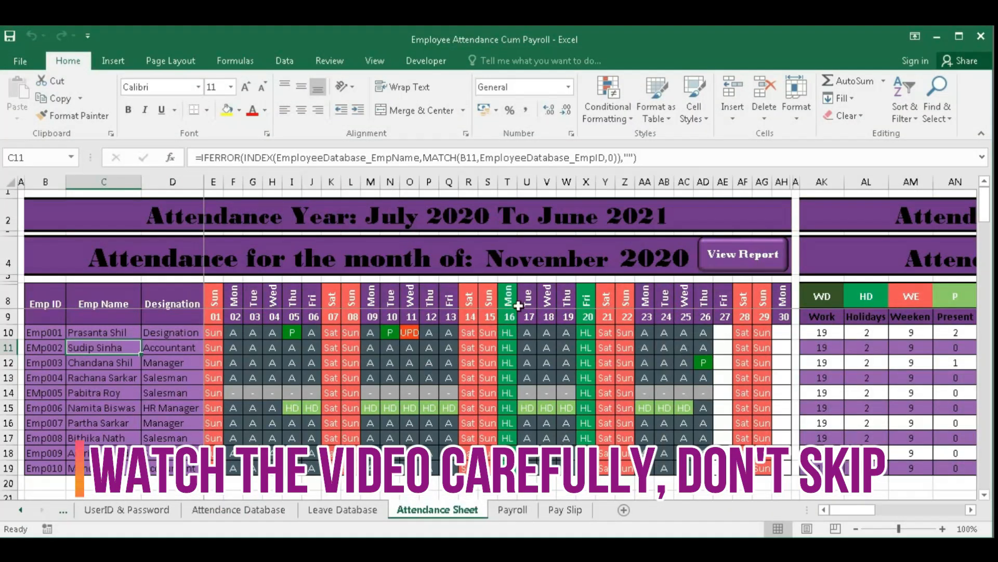
click(20, 510)
click(751, 511)
click(754, 511)
click(68, 513)
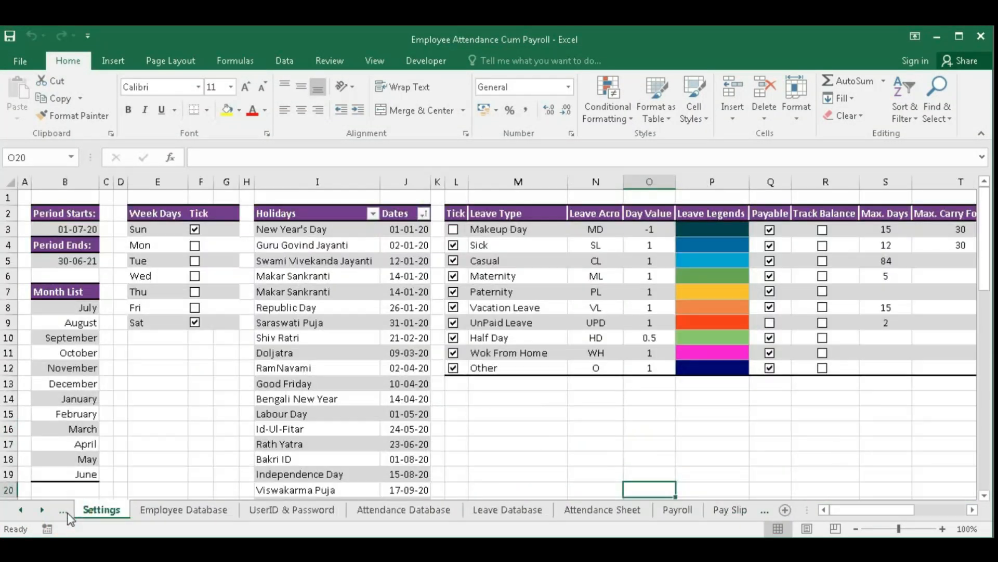
- Check the period start date and Payroll sheet, then enable an unticked leave type
click(62, 229)
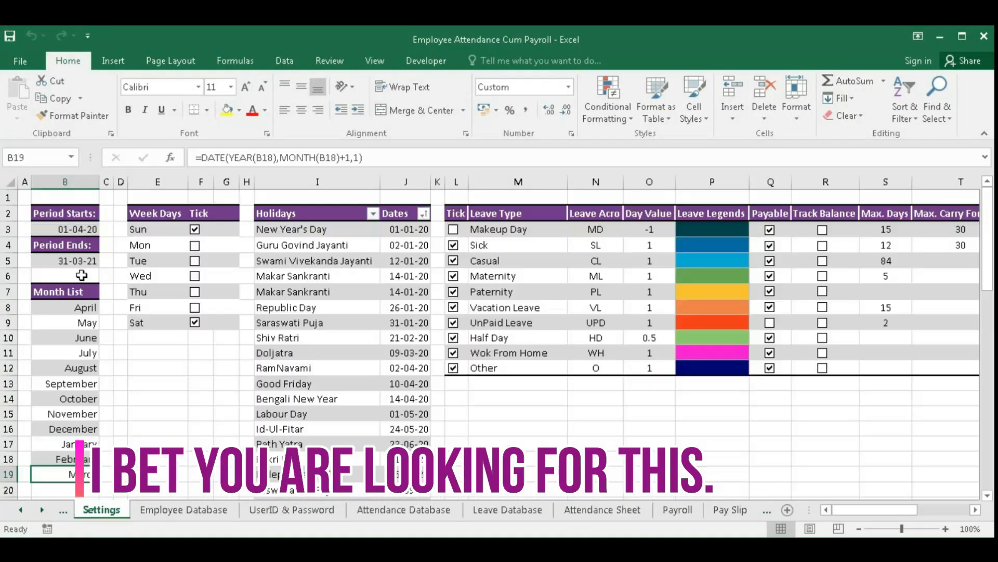
click(674, 510)
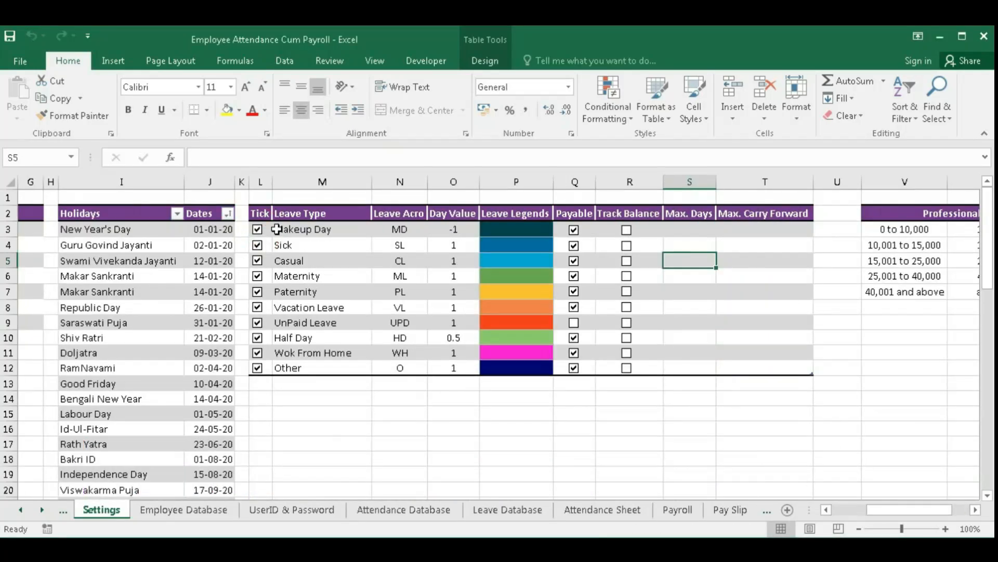
drag(276, 229, 312, 291)
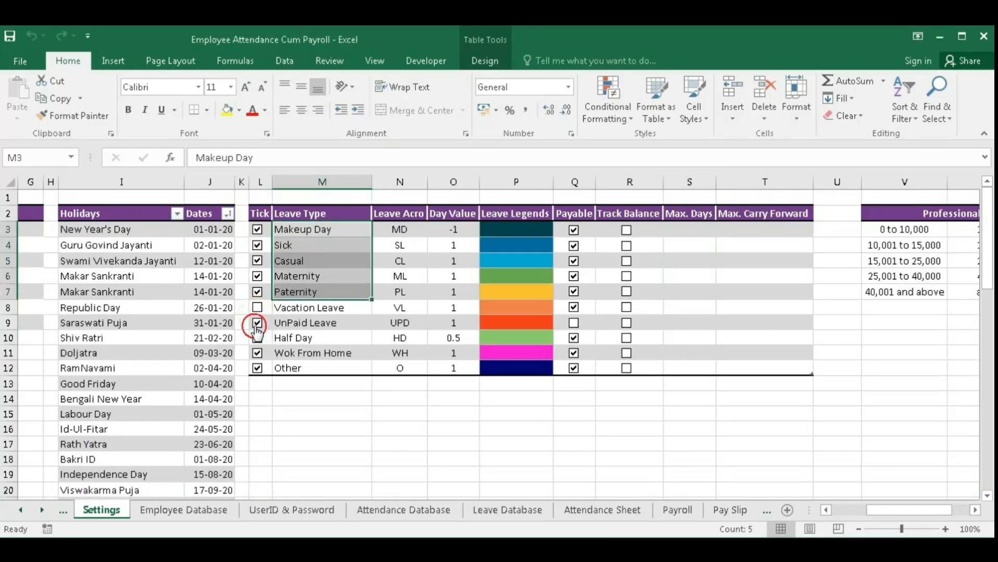
click(312, 245)
- Review the leave acronyms, day values (Makeup Day -1) and legend colours
drag(400, 229, 393, 363)
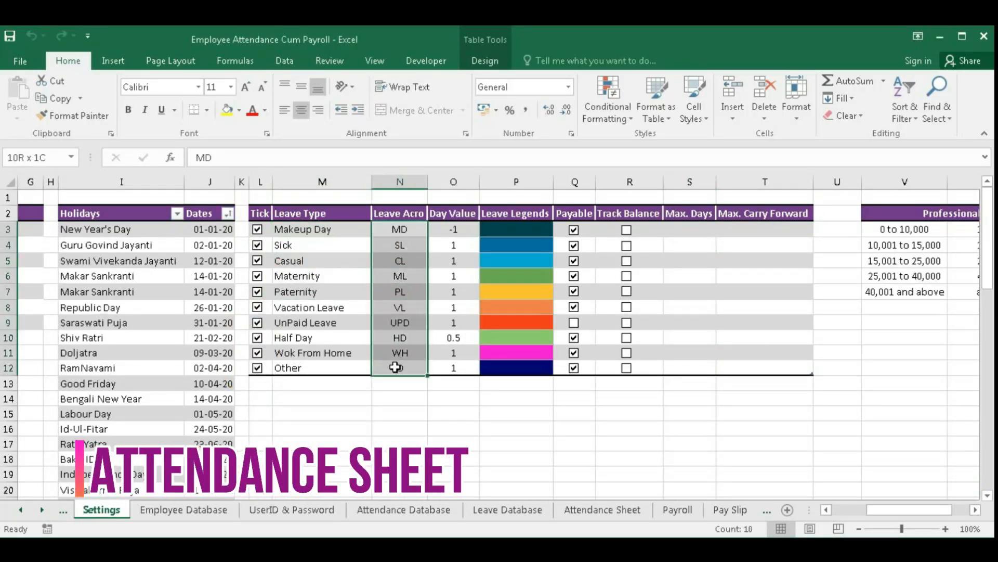
drag(454, 229, 453, 368)
click(453, 229)
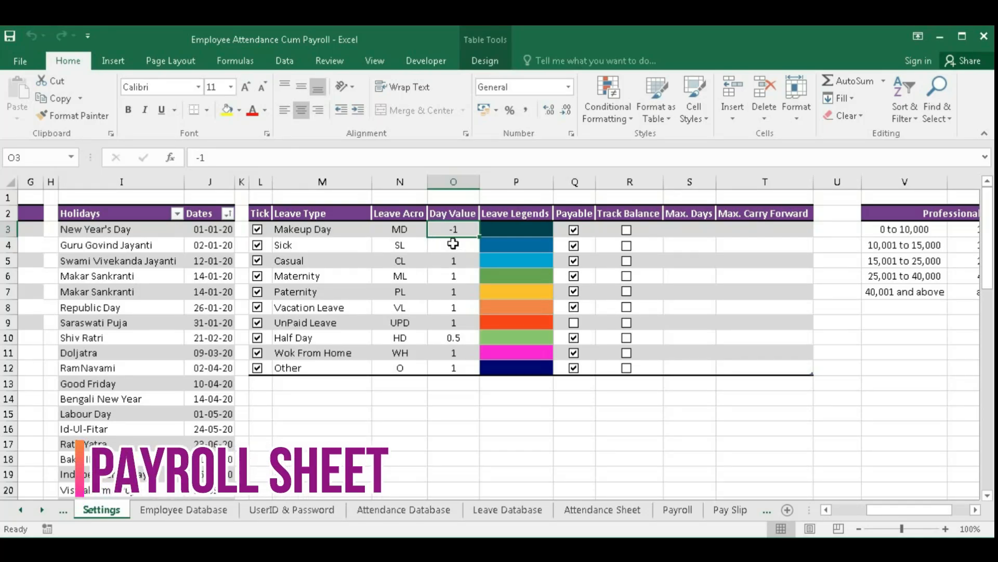
drag(516, 228, 517, 368)
click(312, 229)
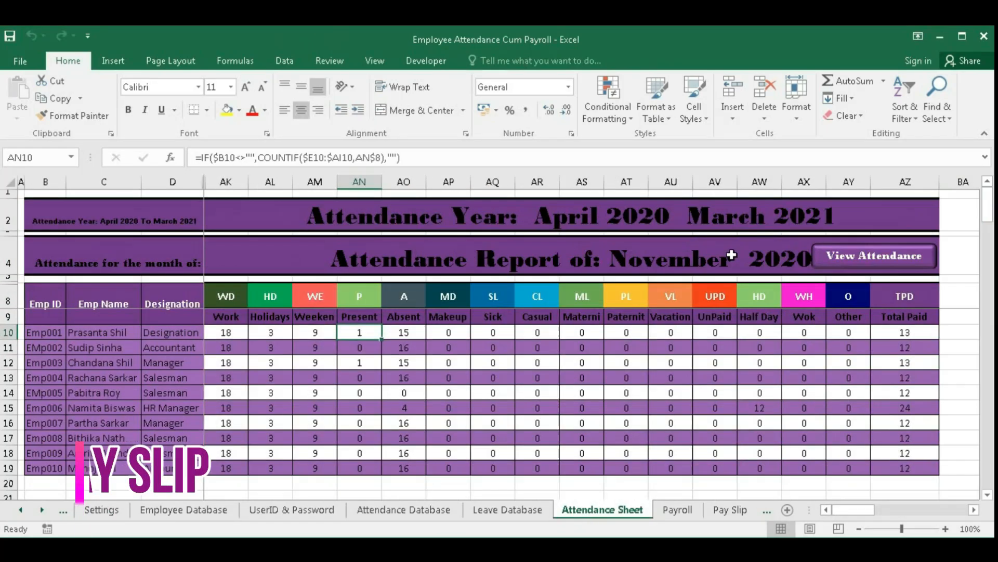
- Compare the report's leave type headings from HD onward with the leave settings
click(270, 305)
drag(271, 306, 631, 300)
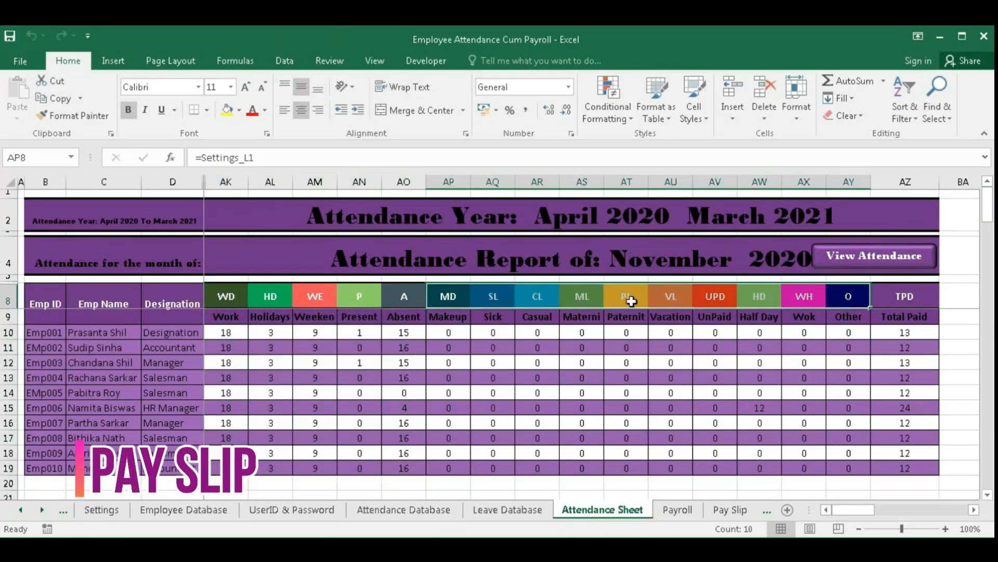
click(102, 509)
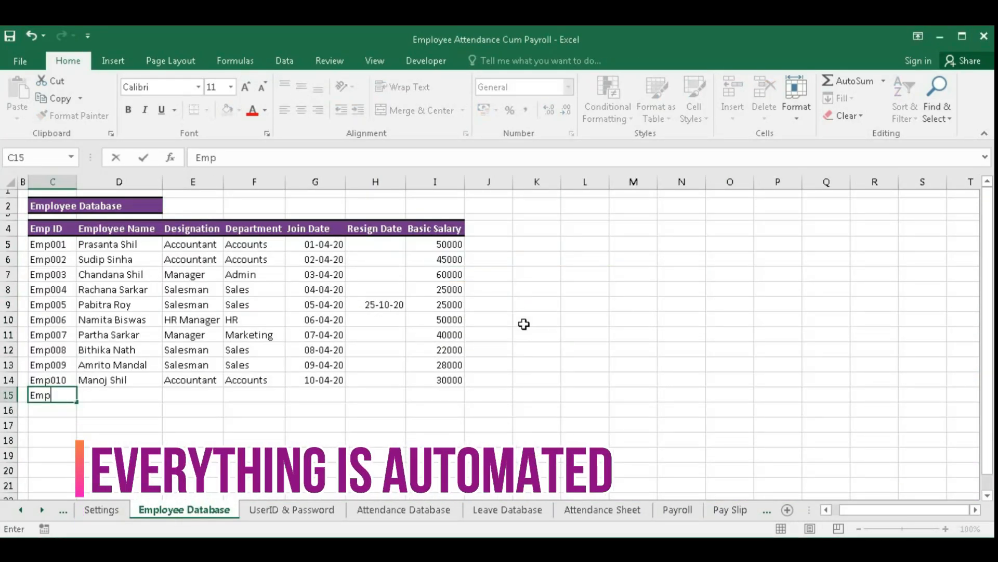
- Add Emp011 in row 15 with the employee's name, designation Salesman, department Sales and join date
text(011)
key(Tab)
key(Tab)
text(Salesman)
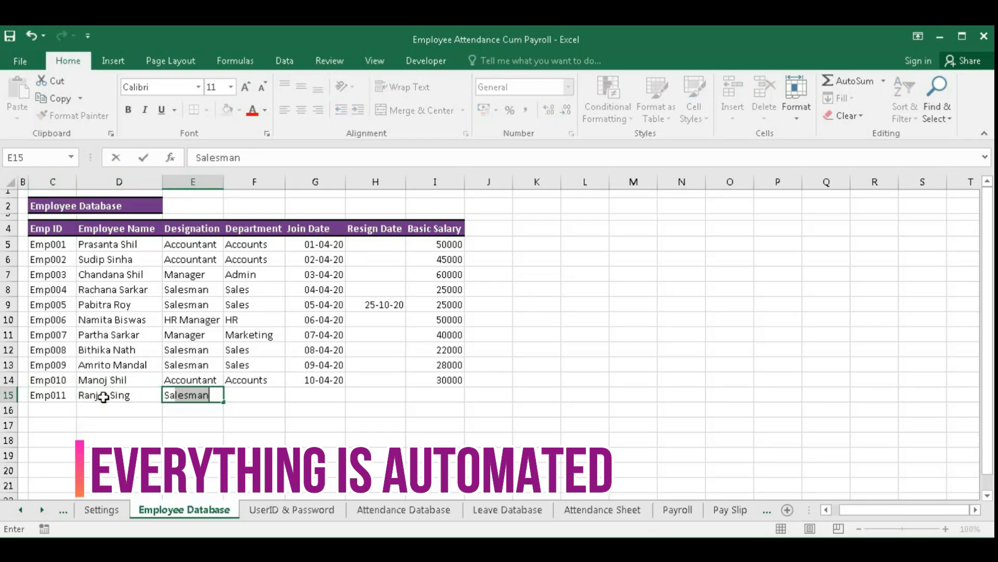
key(Tab)
text(Sales26-11-2)
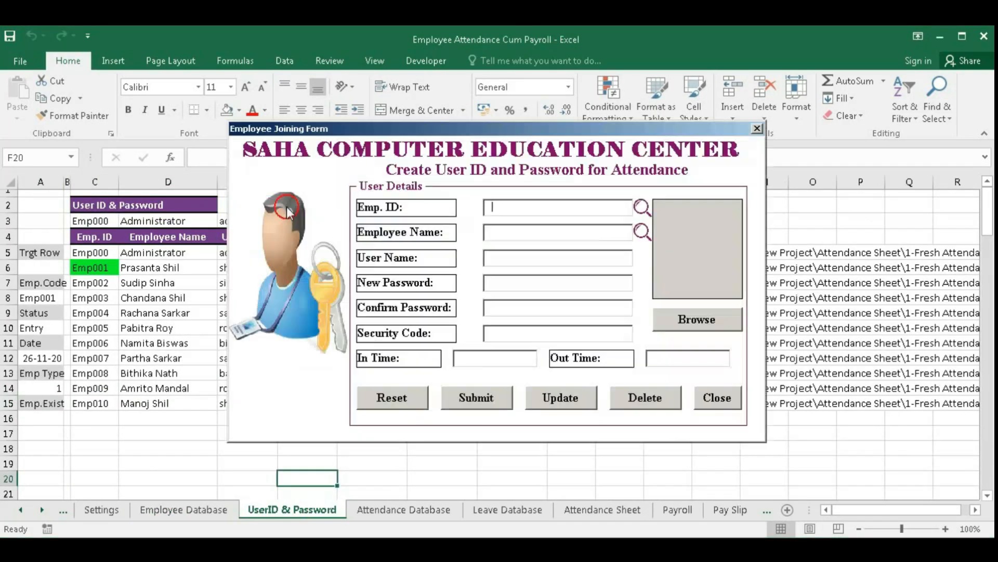
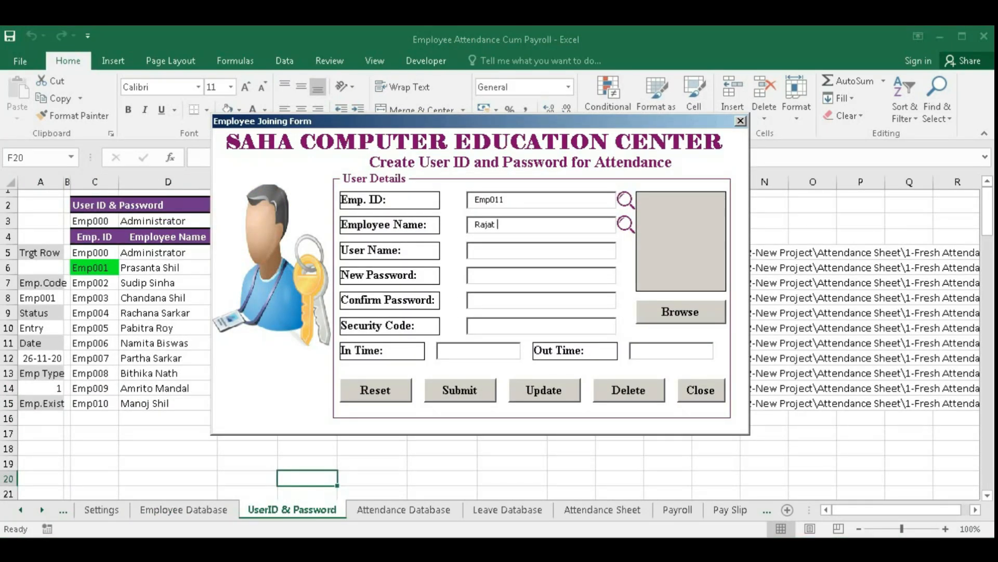
- Fill the joining form with the employee's name and user name, attach a photo, and create the account
key(Tab)
text(singh2)
text(c)
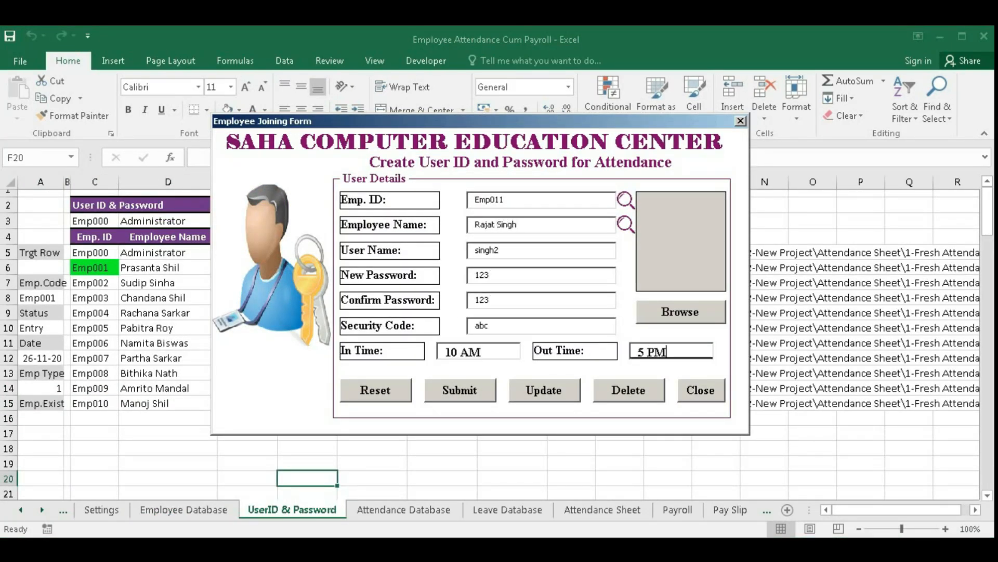
click(680, 311)
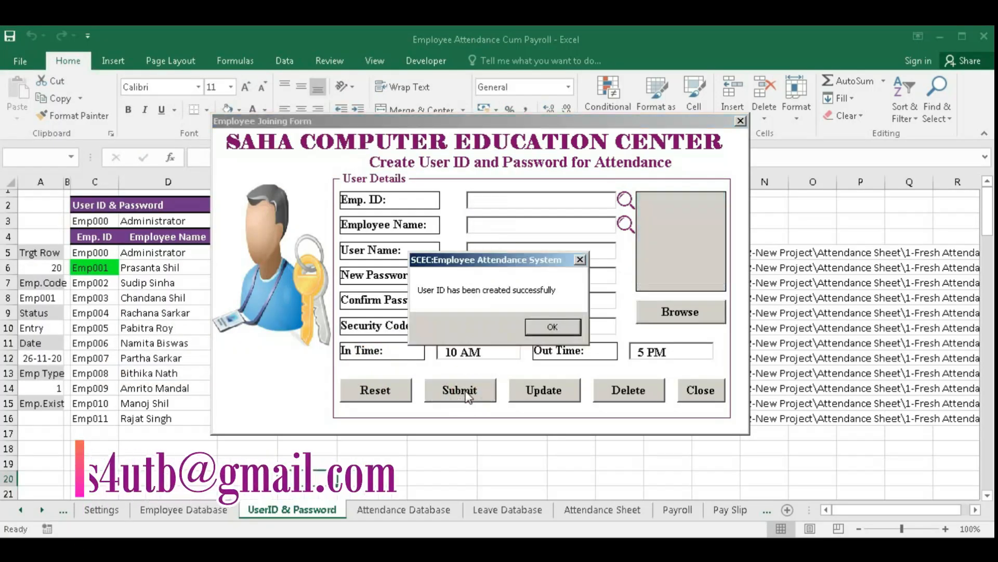
click(553, 325)
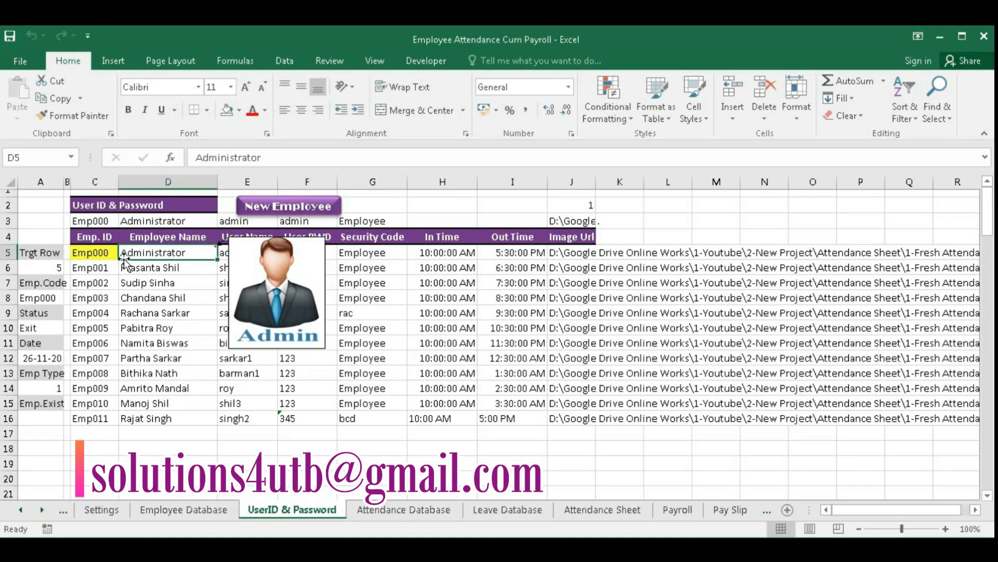
key(Down)
key(Down)
key(Down)
key(Down)
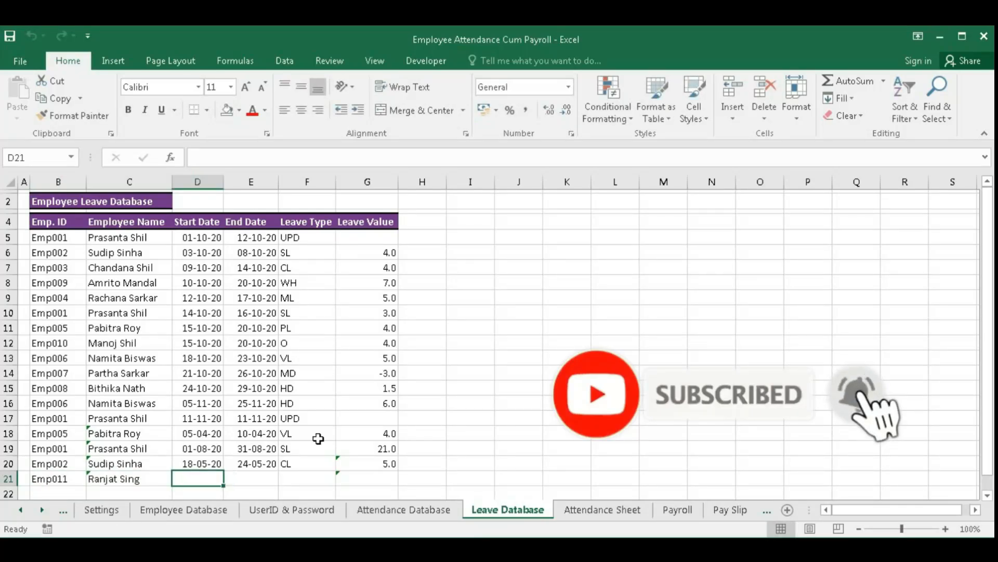
- Export the October 2020 payroll and the Emp001 pay slip to PDF and save it
text(18-)
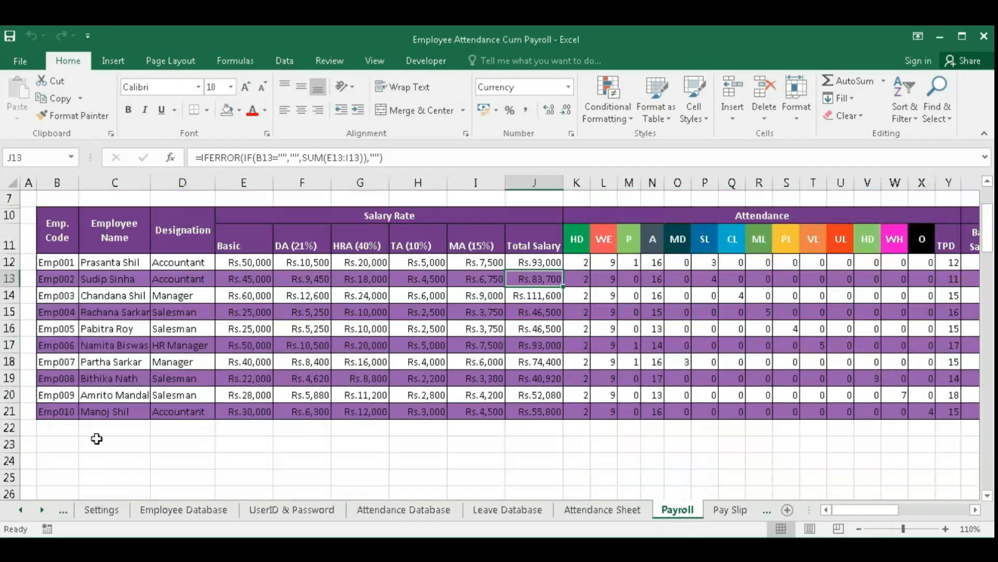
text(Emp0)
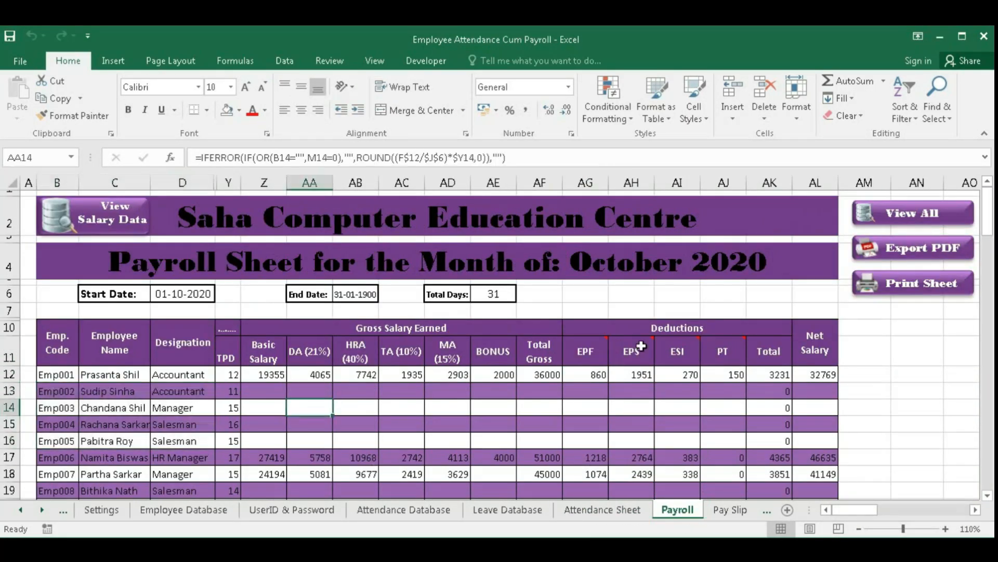
click(919, 258)
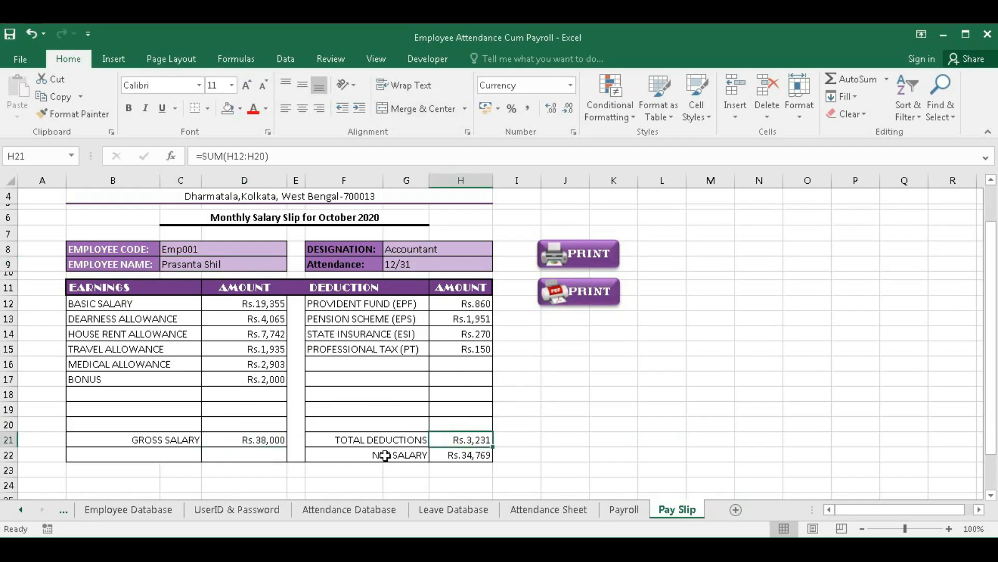
click(577, 294)
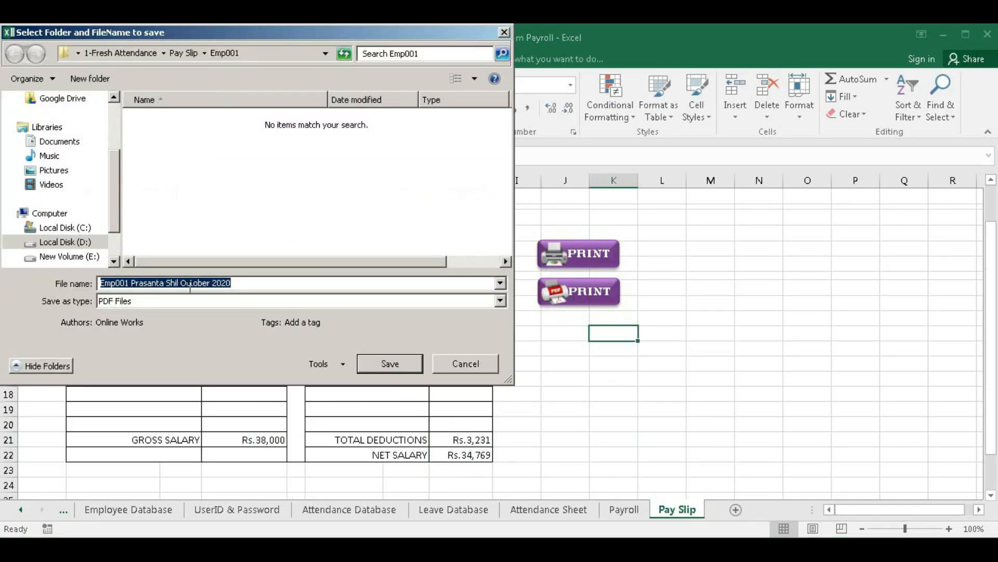
key(Return)
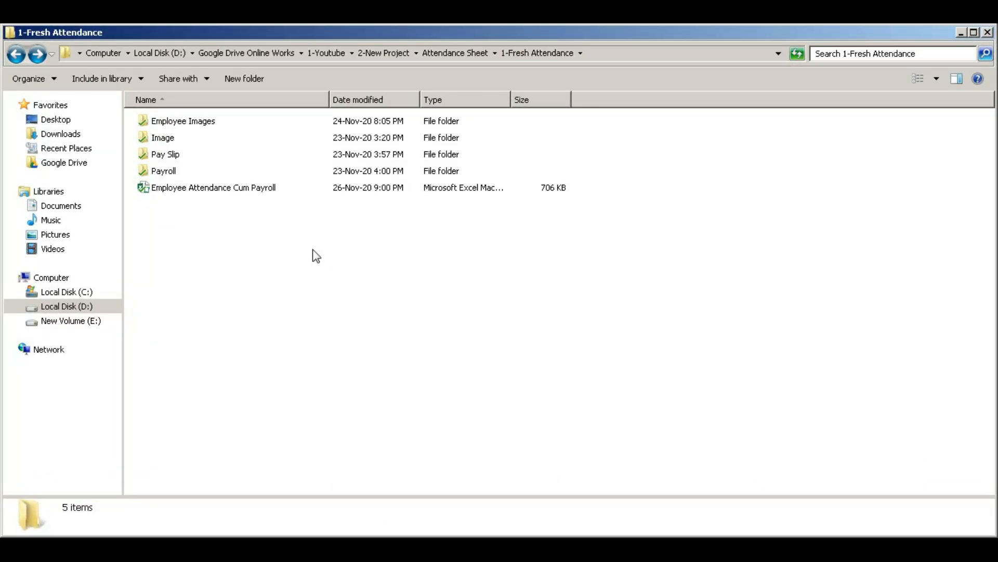
- Refresh the 1-Fresh Attendance folder listing, then select and deselect the workbook
right_click(250, 237)
right_click(250, 270)
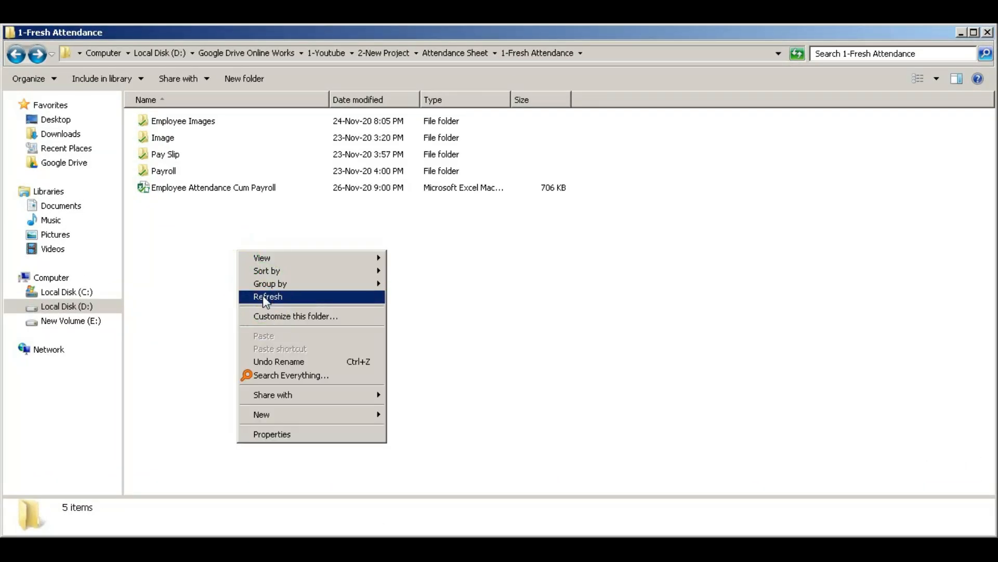
right_click(248, 262)
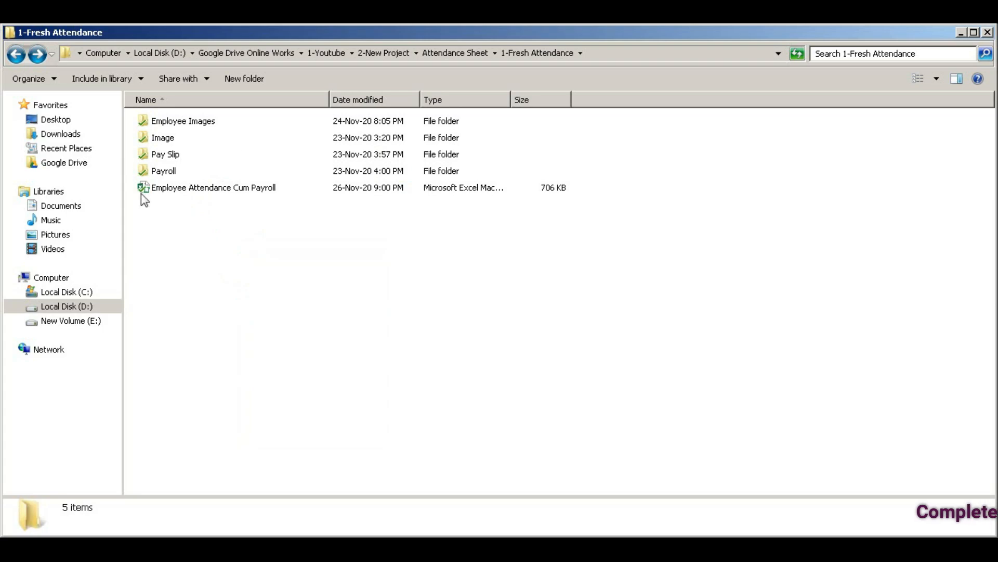
click(159, 189)
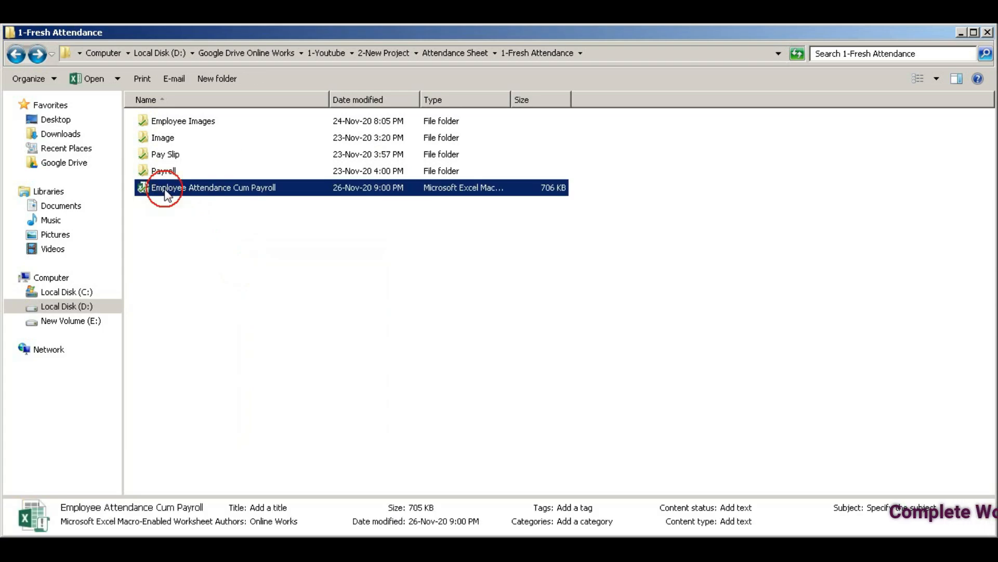
click(288, 203)
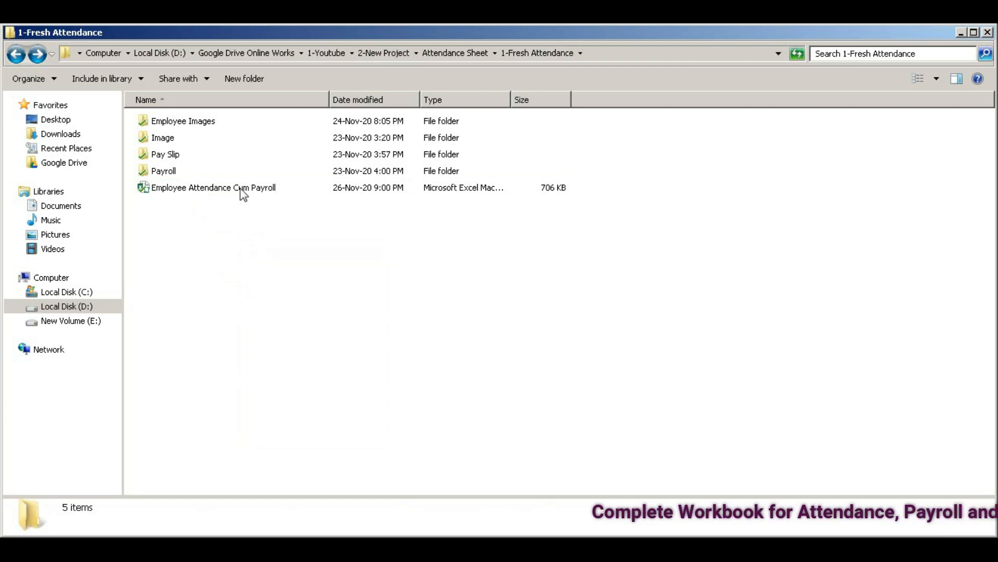
- Look through the photos in Employee Images, then return to 1-Fresh Attendance
click(146, 123)
click(147, 137)
click(146, 154)
click(146, 171)
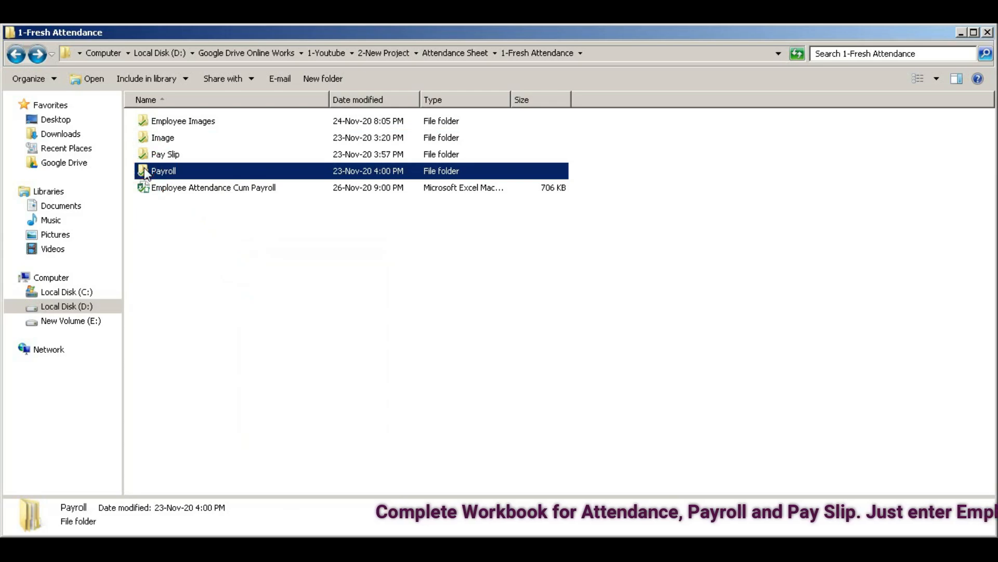
click(145, 123)
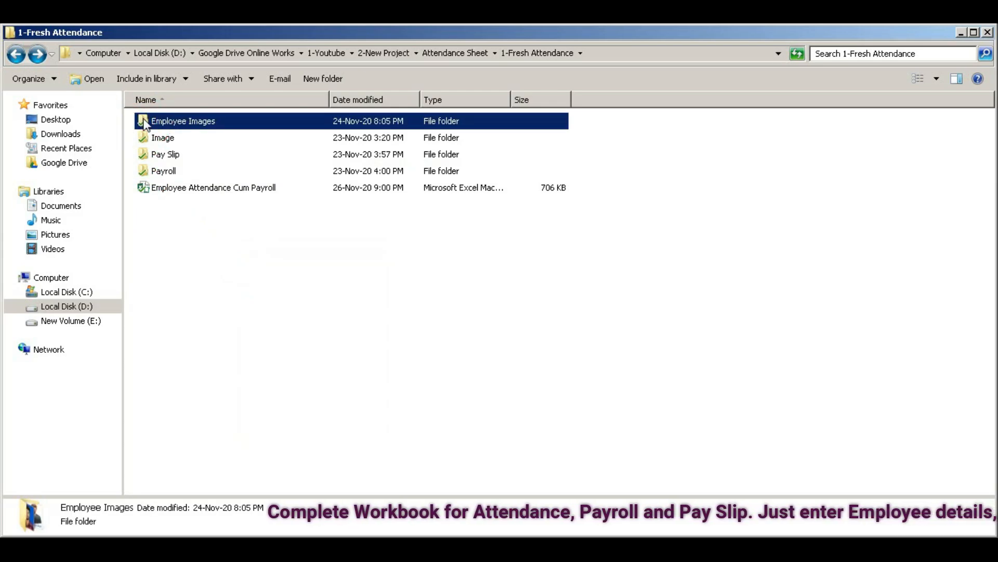
double_click(146, 123)
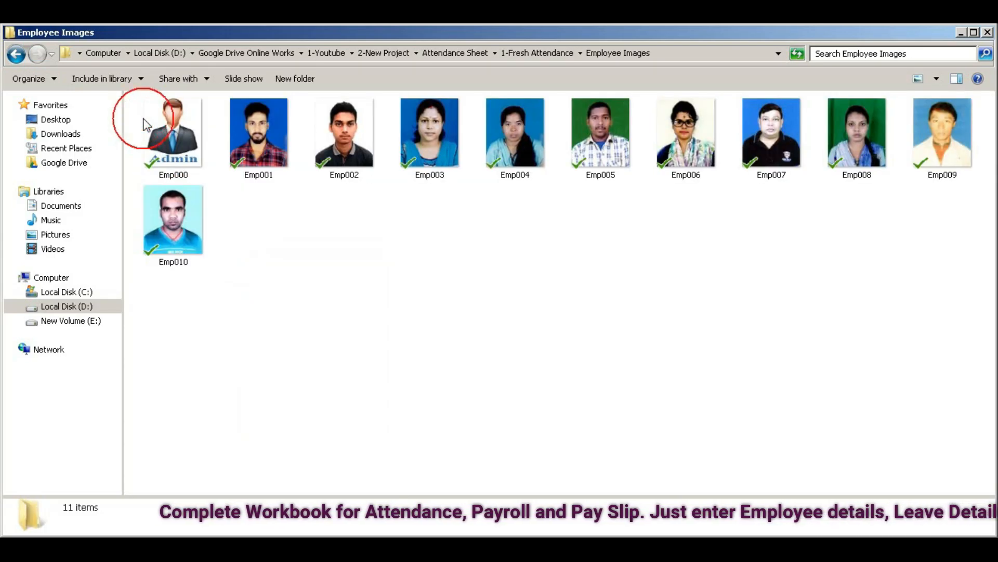
key(BackSpace)
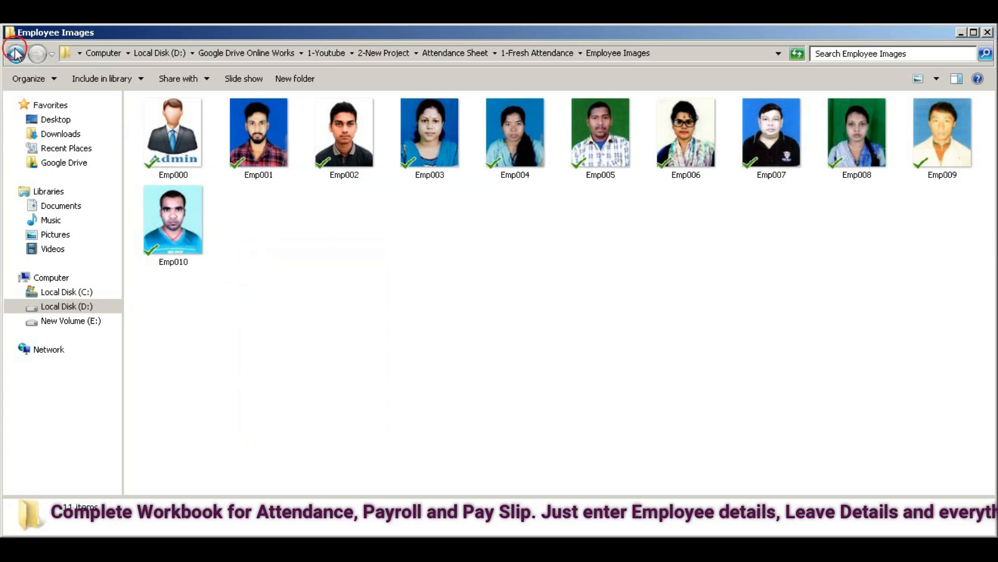
- Browse the Image and Pay Slip folders, returning to 1-Fresh Attendance after each
click(146, 138)
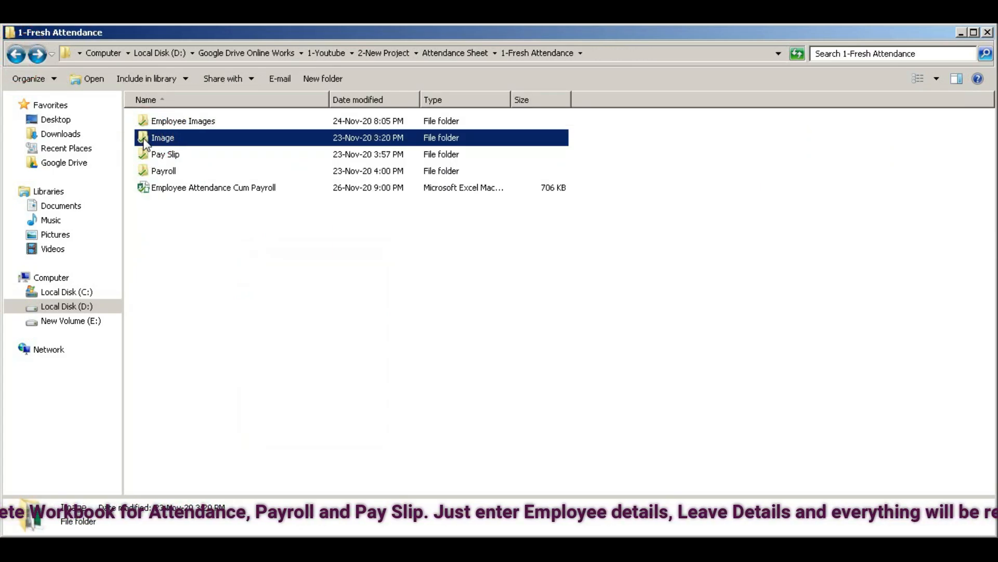
double_click(146, 139)
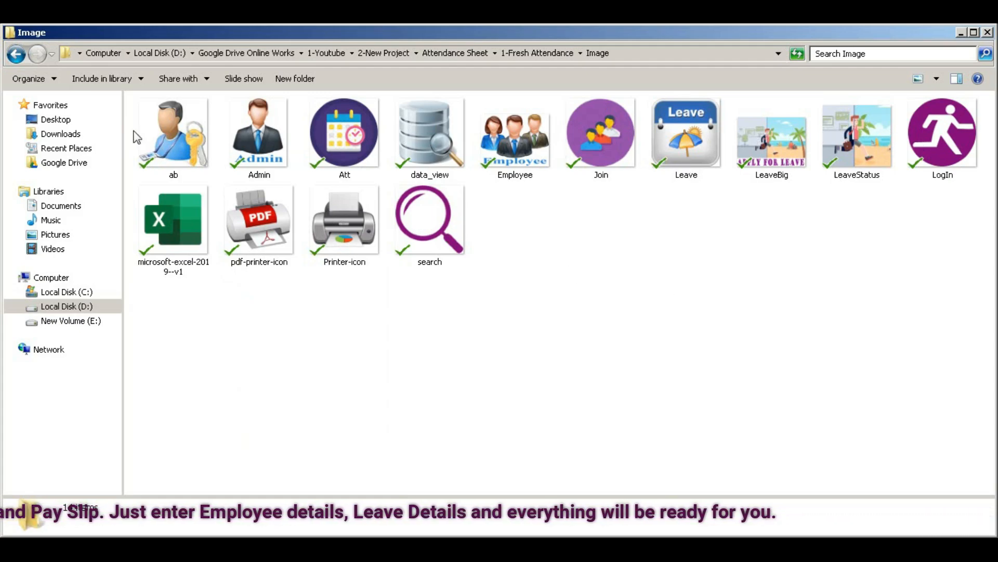
key(BackSpace)
click(167, 155)
double_click(167, 155)
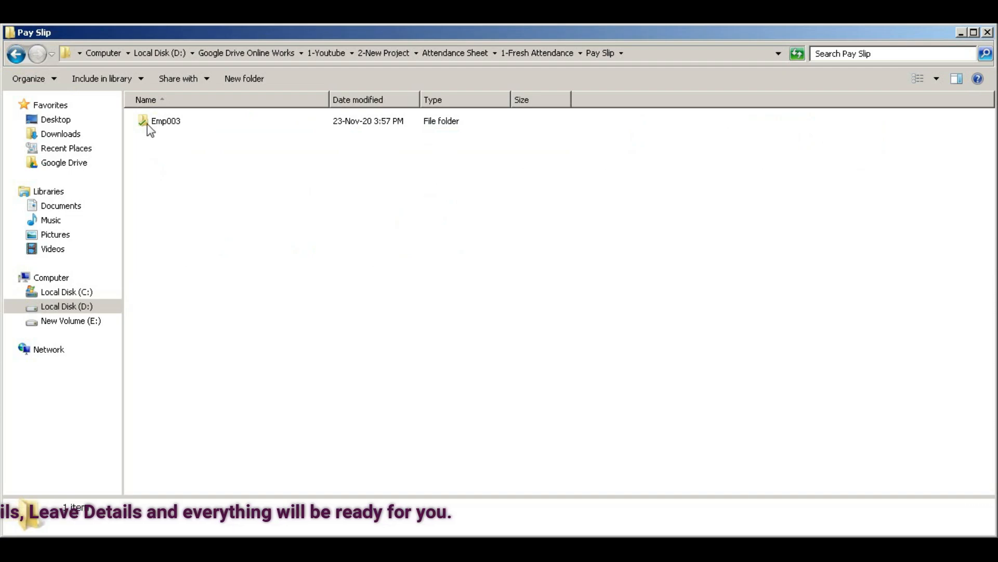
key(BackSpace)
- Browse the Payroll folder, refresh 1-Fresh Attendance, and select the workbook
click(142, 176)
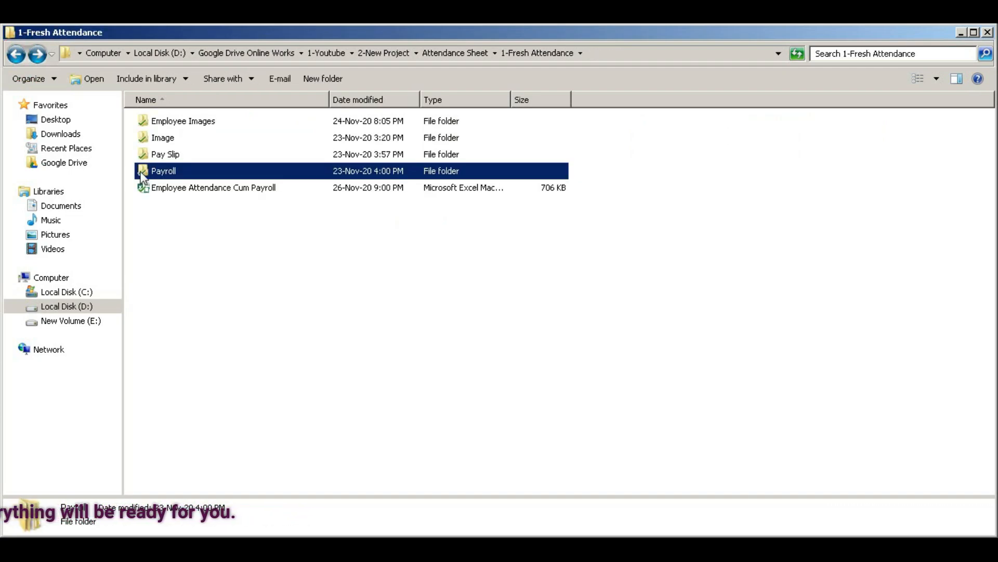
double_click(142, 175)
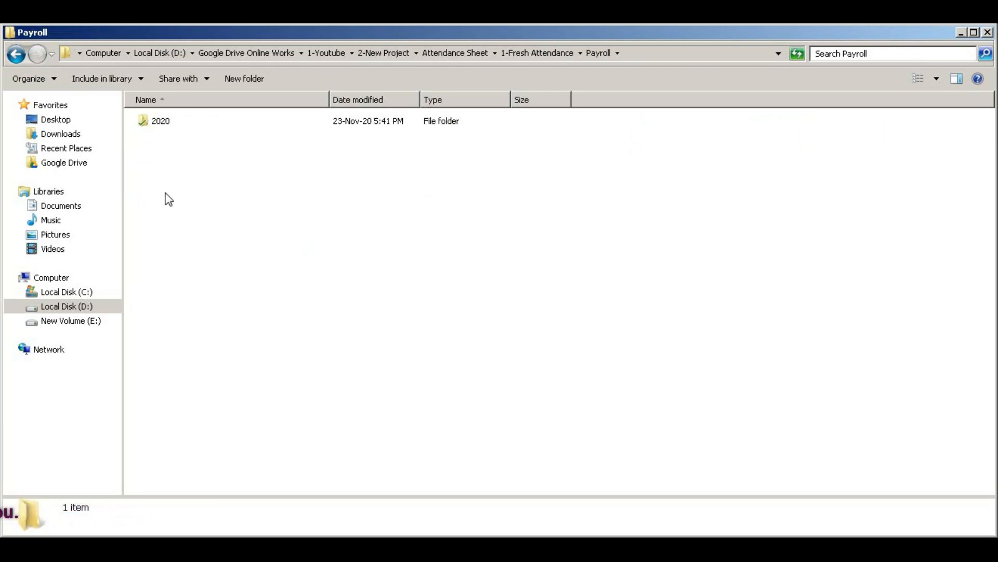
key(BackSpace)
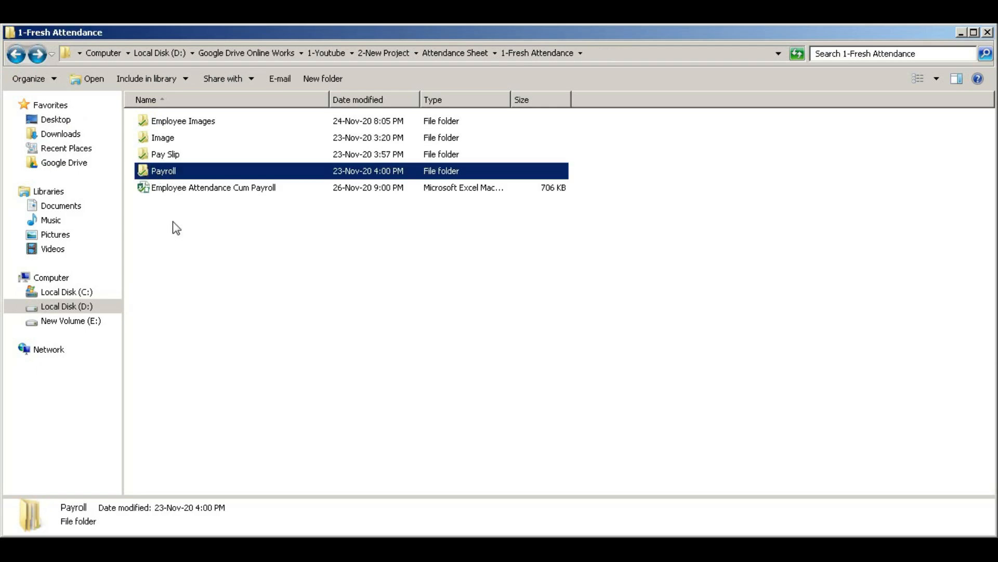
right_click(202, 249)
click(230, 295)
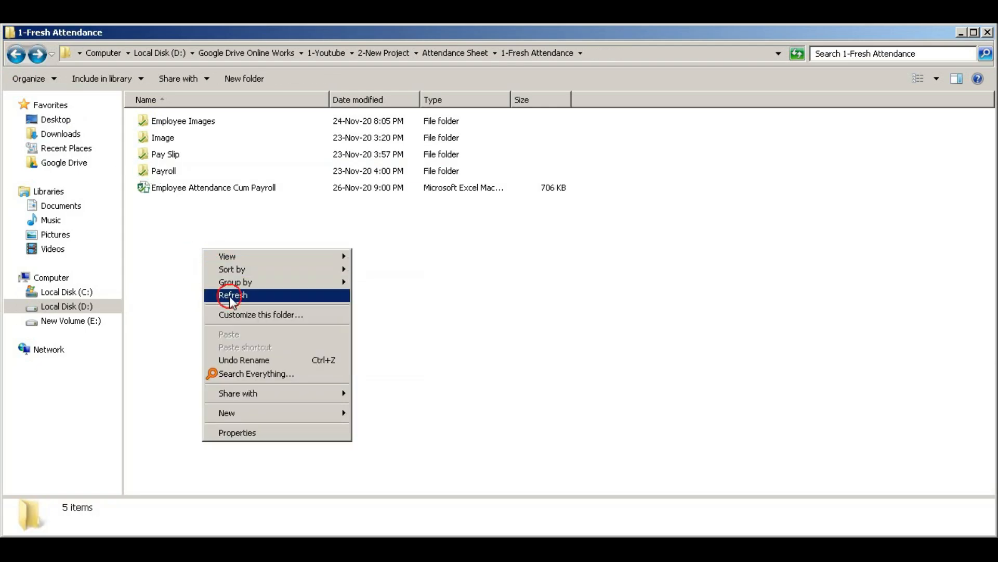
click(160, 192)
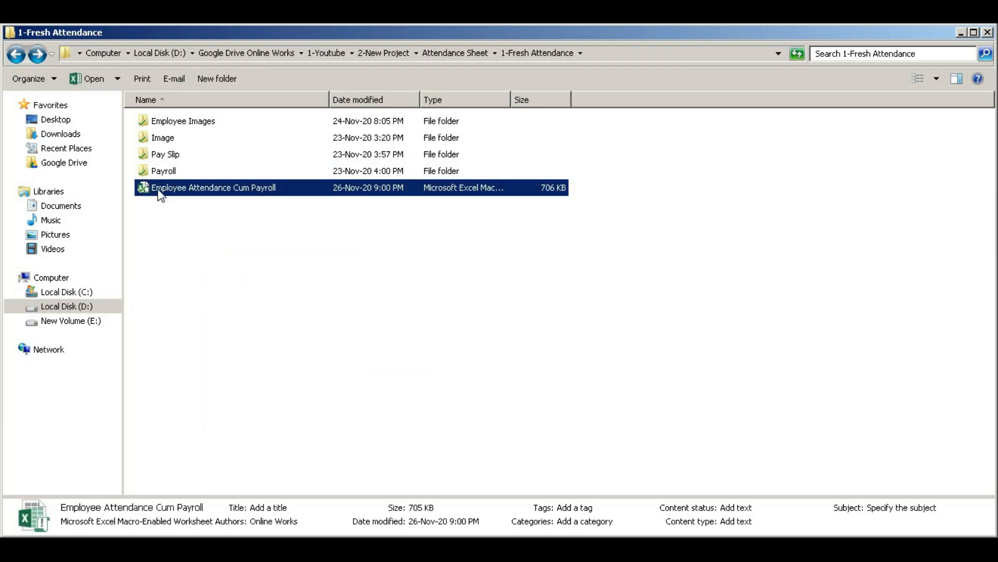
- Open Employee Attendance Cum Payroll and choose Employee on the startup screen
double_click(143, 190)
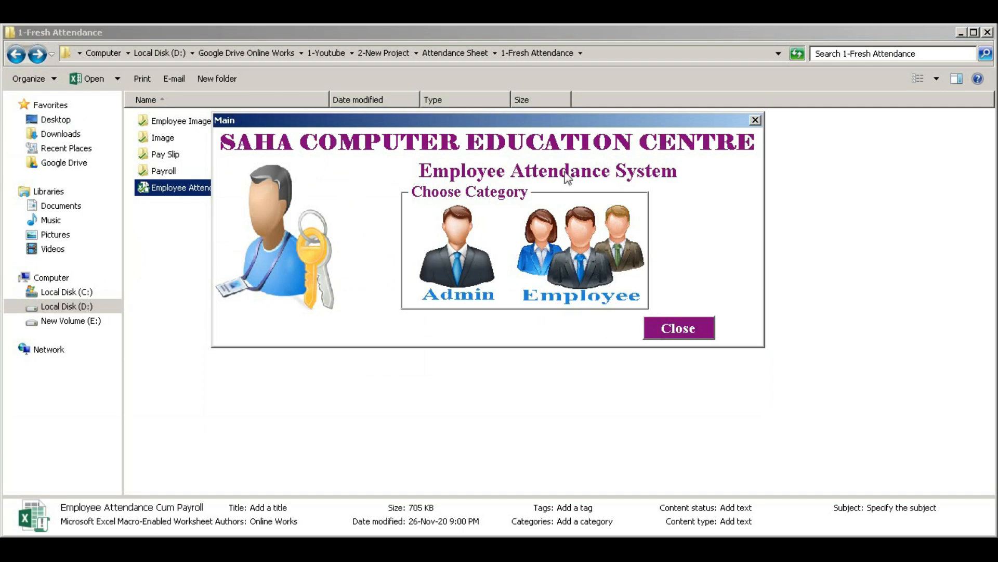
click(582, 252)
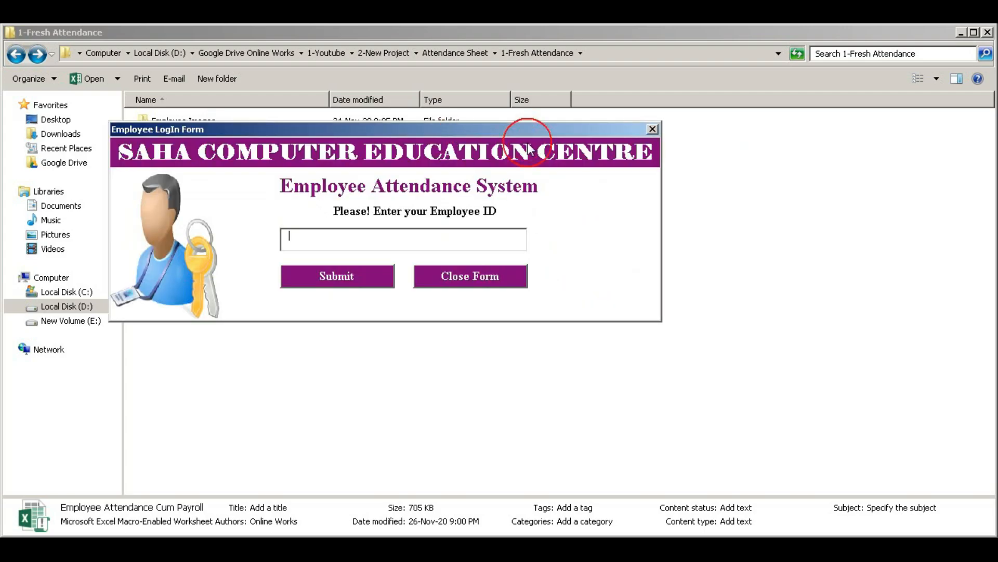
- Log the employee in, fixing the password mismatch, and confirm the 9:02:33 PM attendance
click(384, 249)
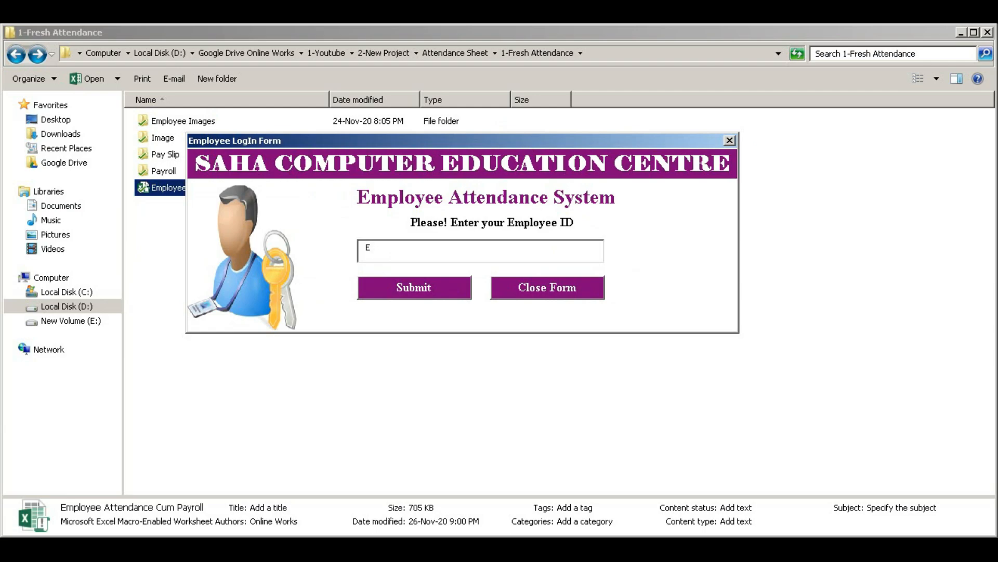
click(406, 298)
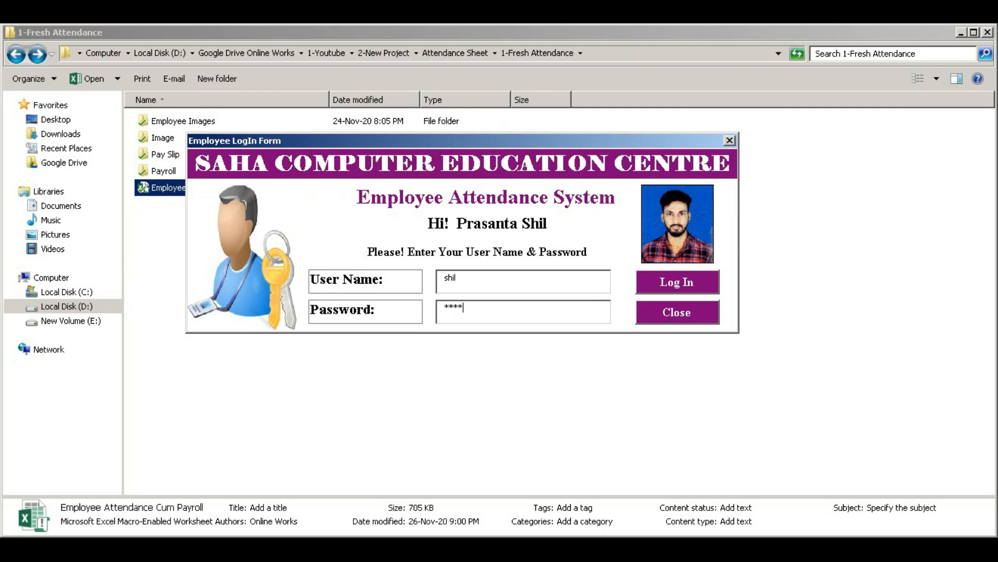
key(Return)
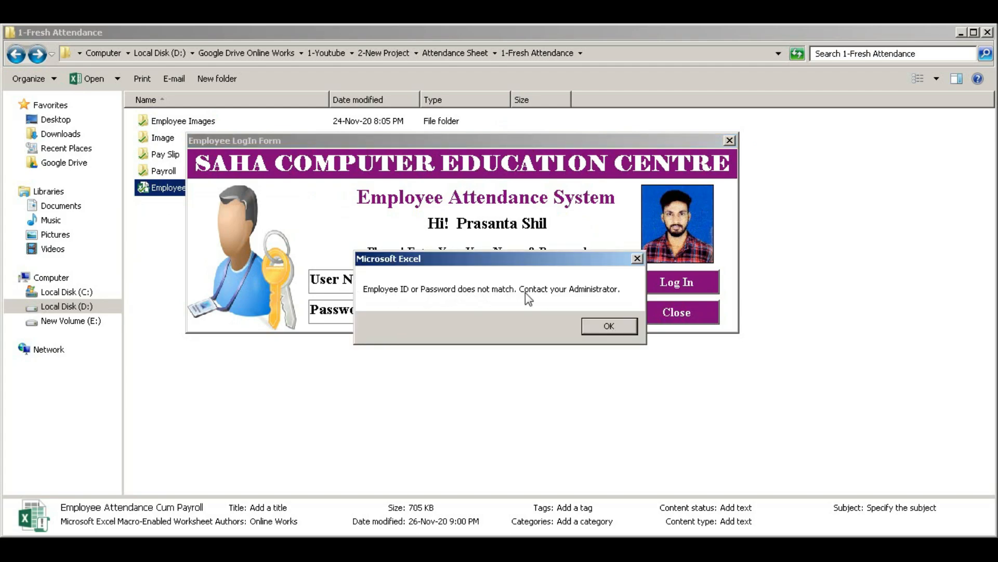
click(610, 325)
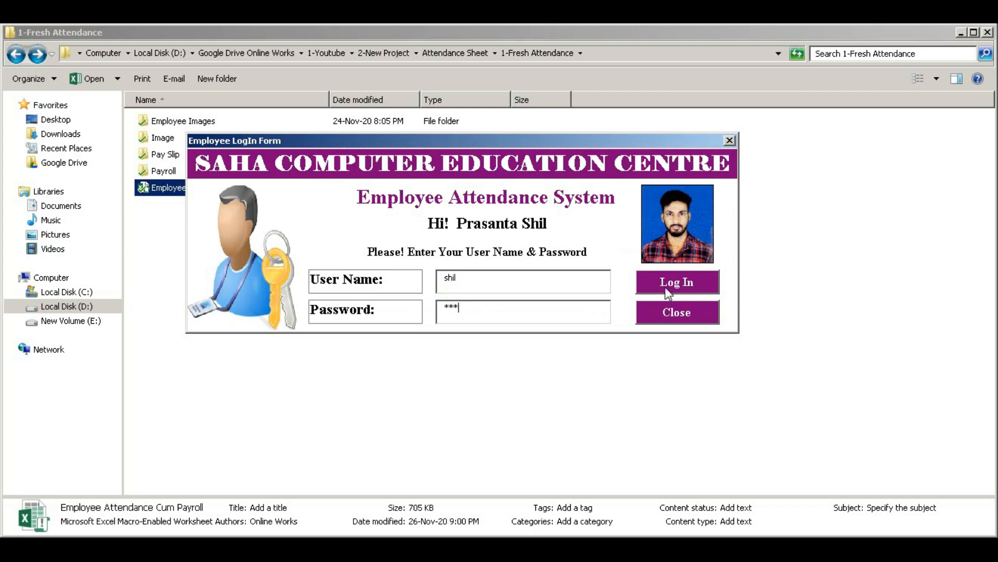
click(666, 289)
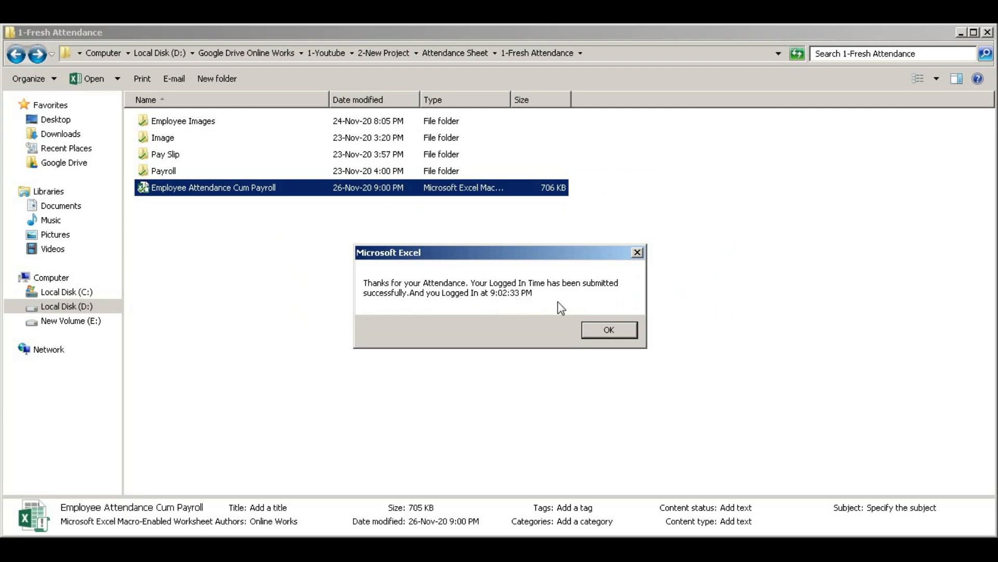
click(606, 329)
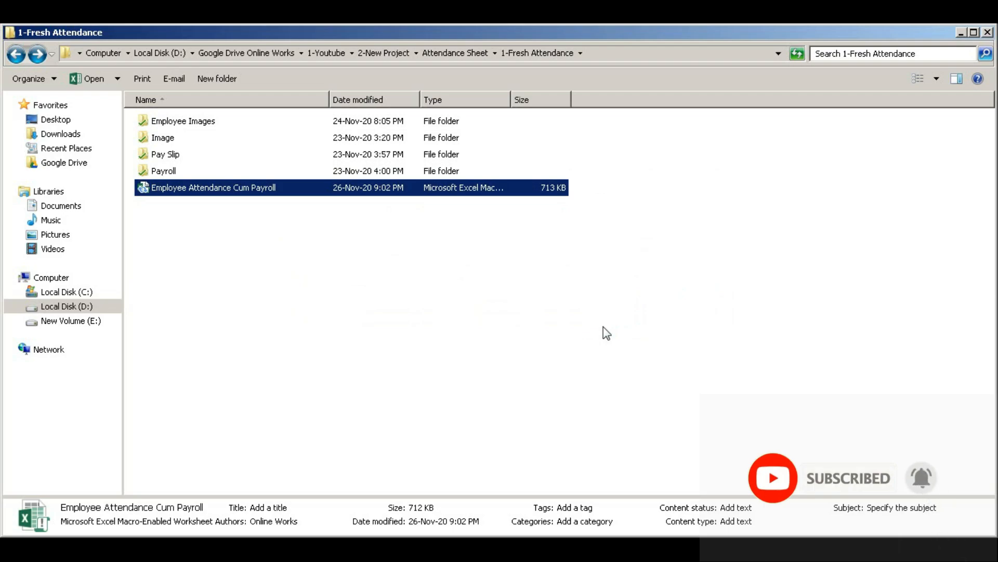
- Reopen the workbook and log a second employee in, confirming attendance at 9:03:08 PM
double_click(151, 187)
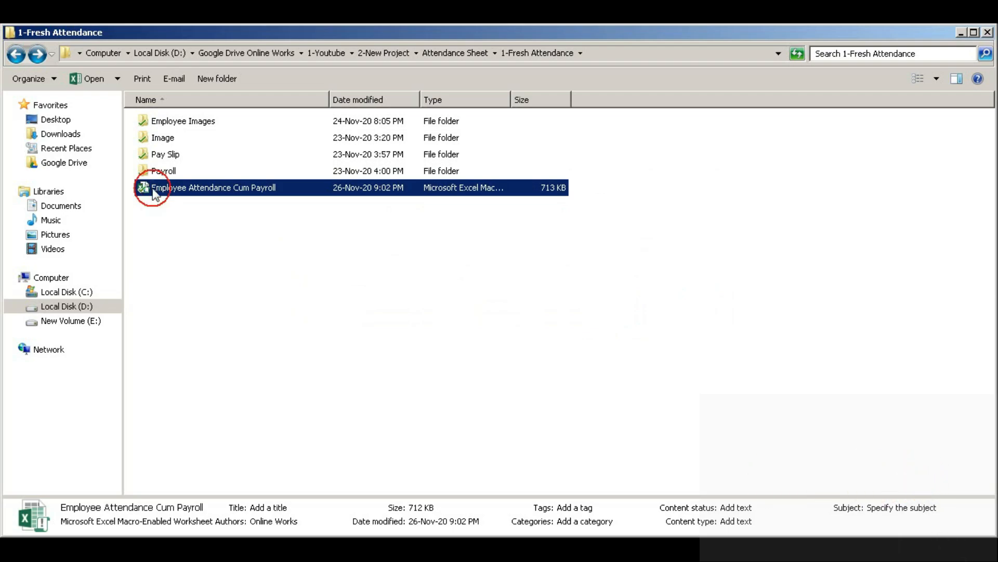
click(468, 234)
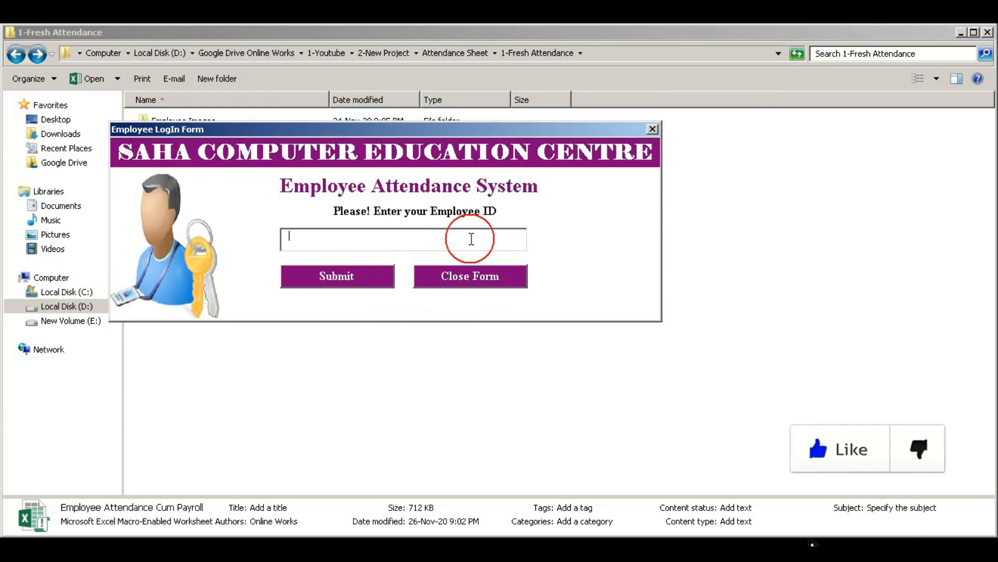
text(Emp002)
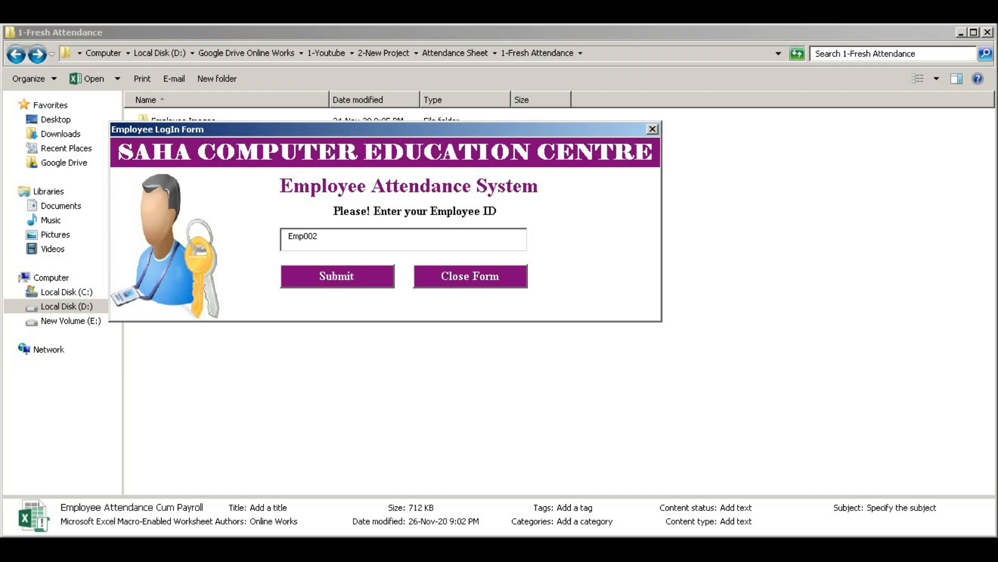
click(366, 285)
click(378, 267)
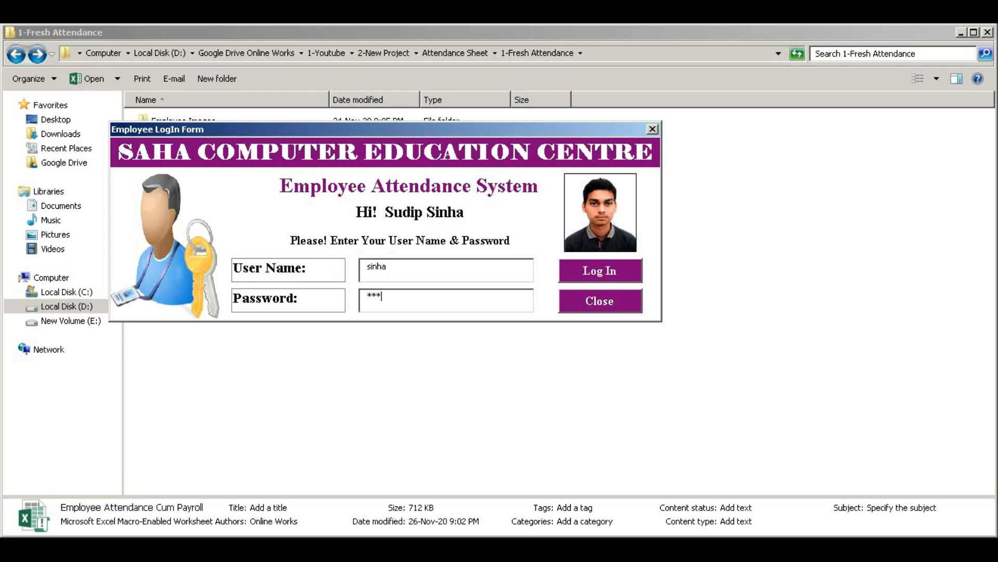
click(614, 280)
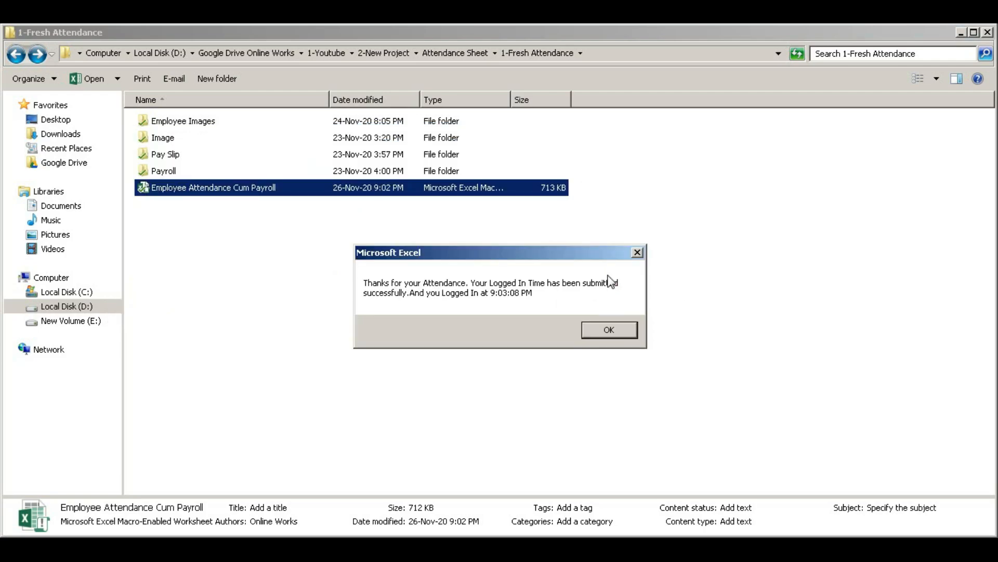
click(615, 336)
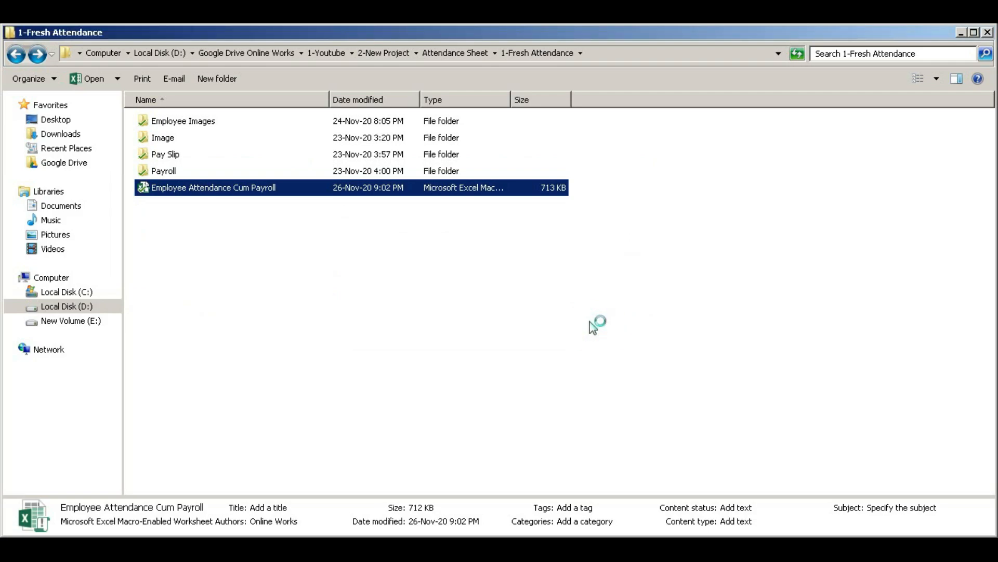
- Reopen the workbook and log in emp003 with its user name and password, confirmed at 9:03:30 PM
double_click(168, 189)
click(434, 281)
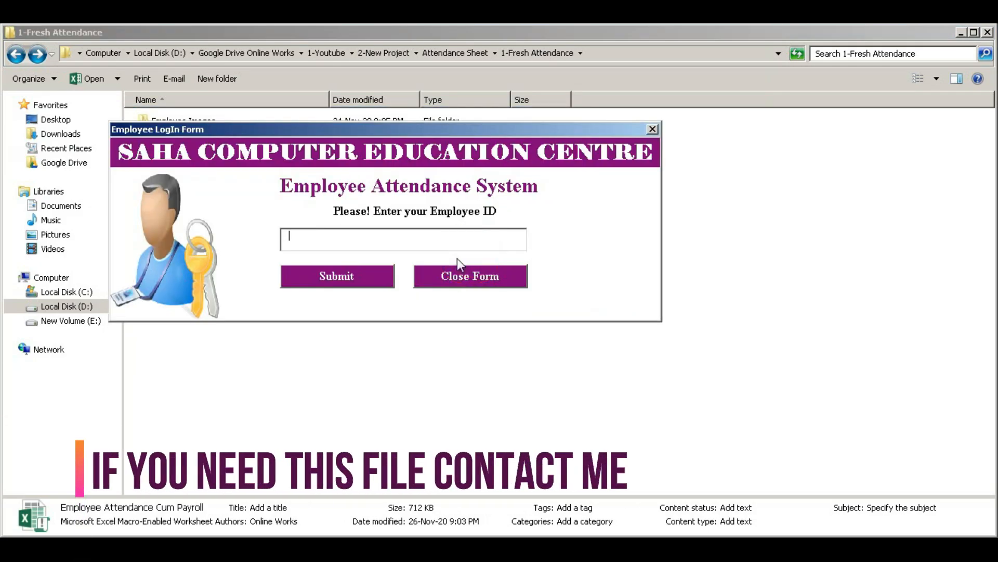
text(emp003)
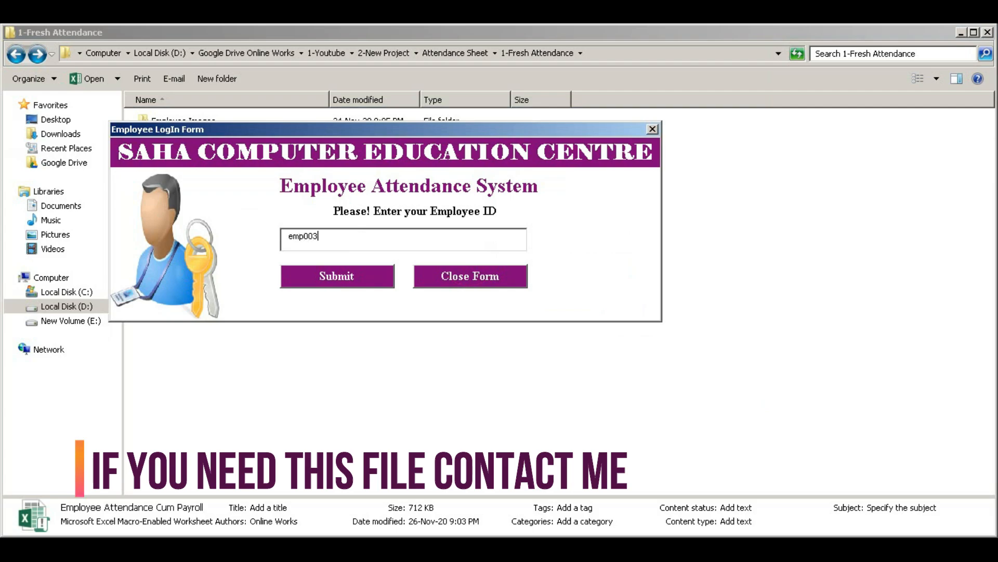
click(337, 281)
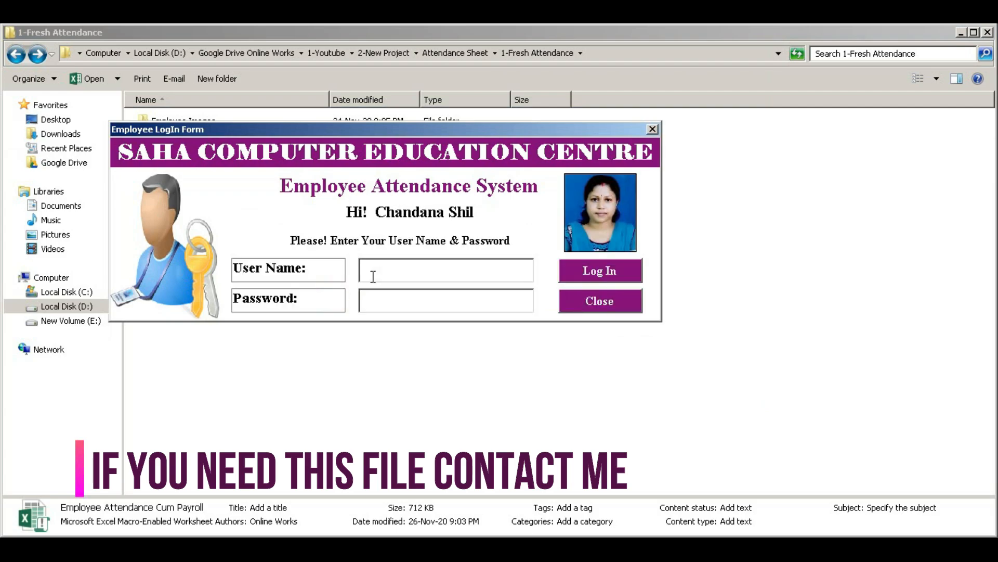
click(405, 269)
text(shil2)
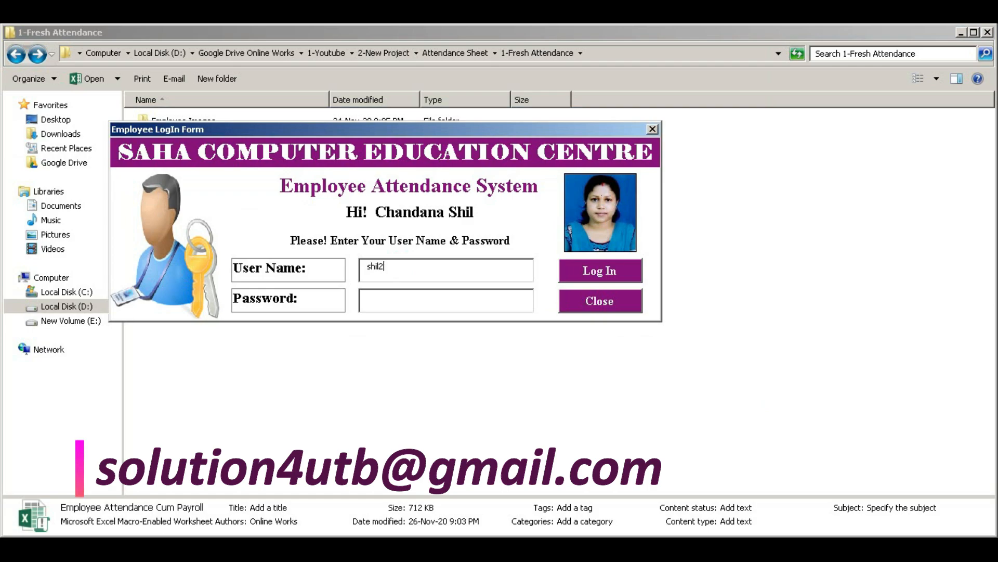
key(Tab)
text(***)
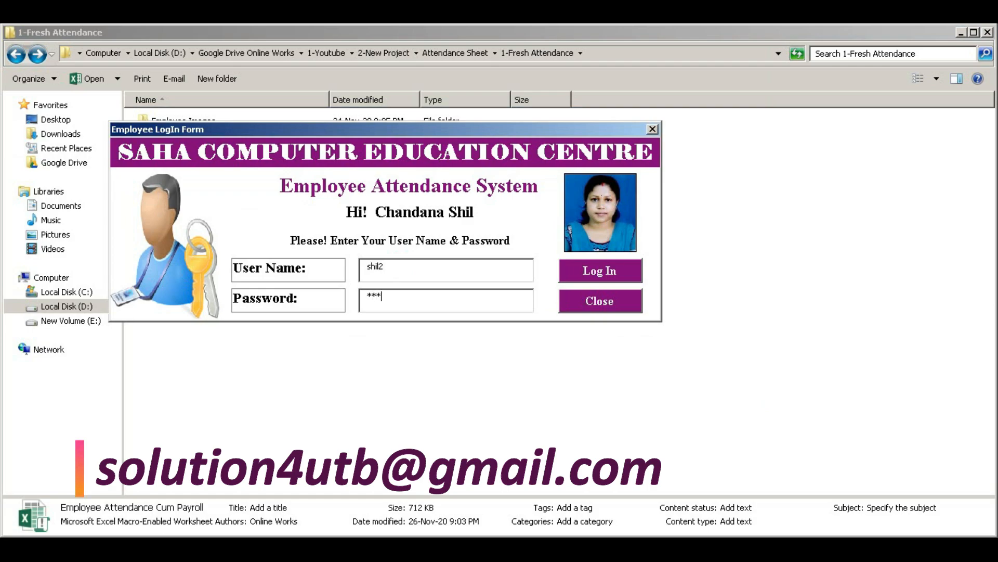
click(587, 275)
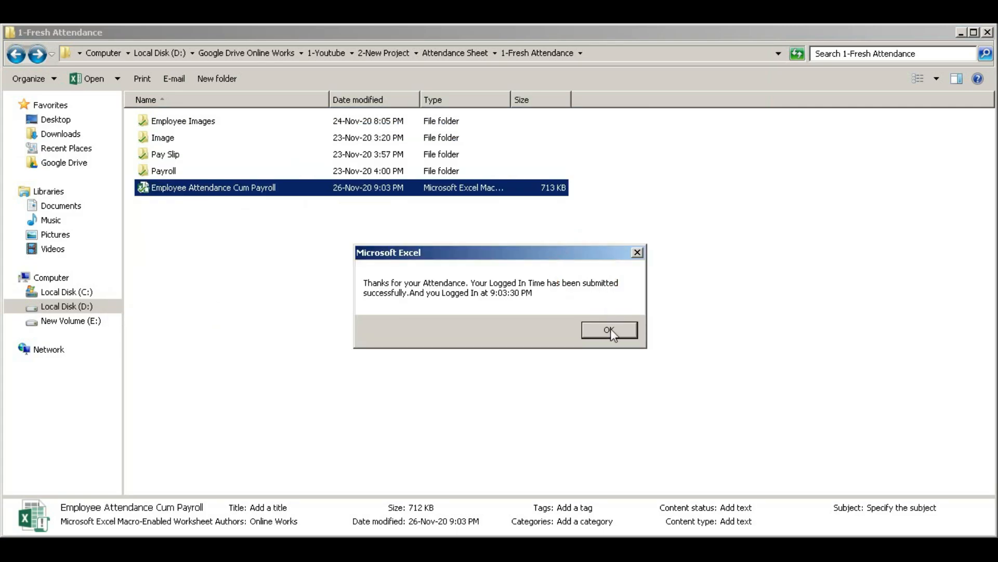
click(610, 328)
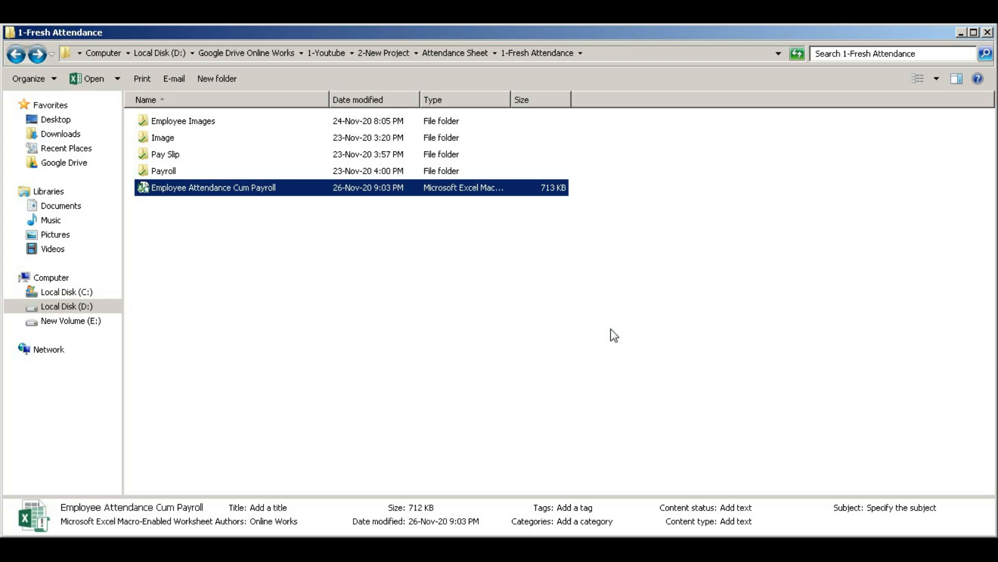
- Sign the employee in by ID and record their log-out time of 9:04:03 PM
double_click(144, 191)
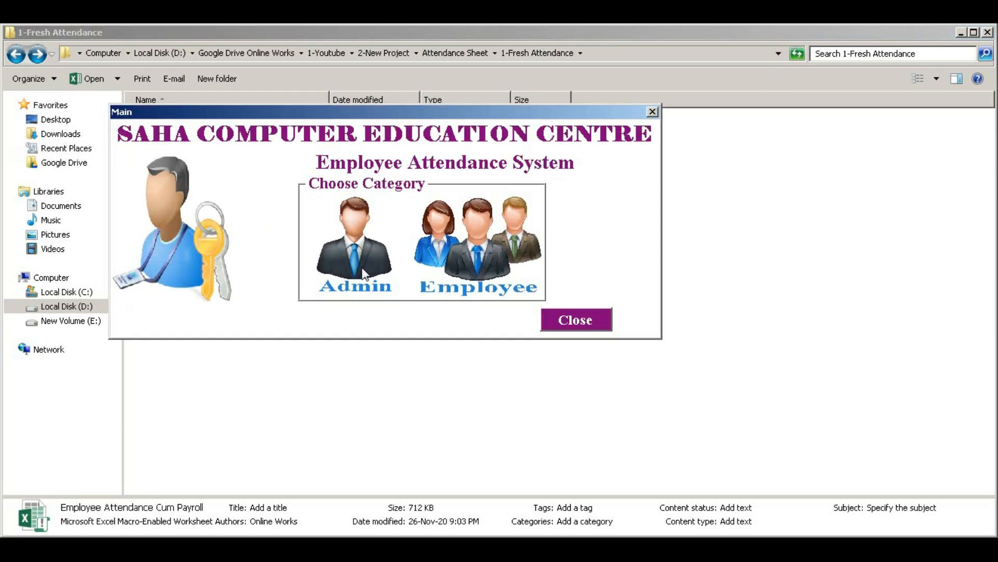
click(481, 249)
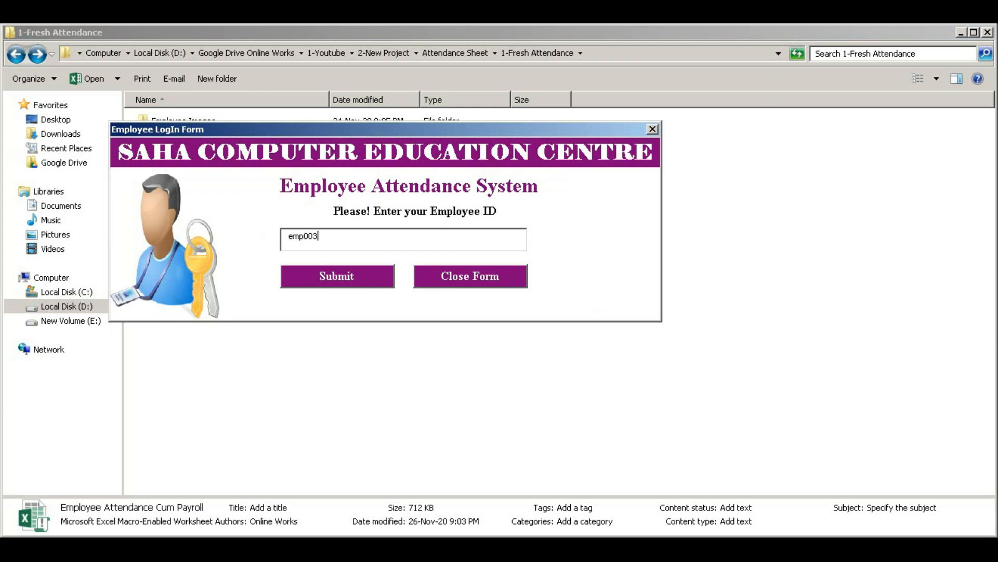
click(337, 276)
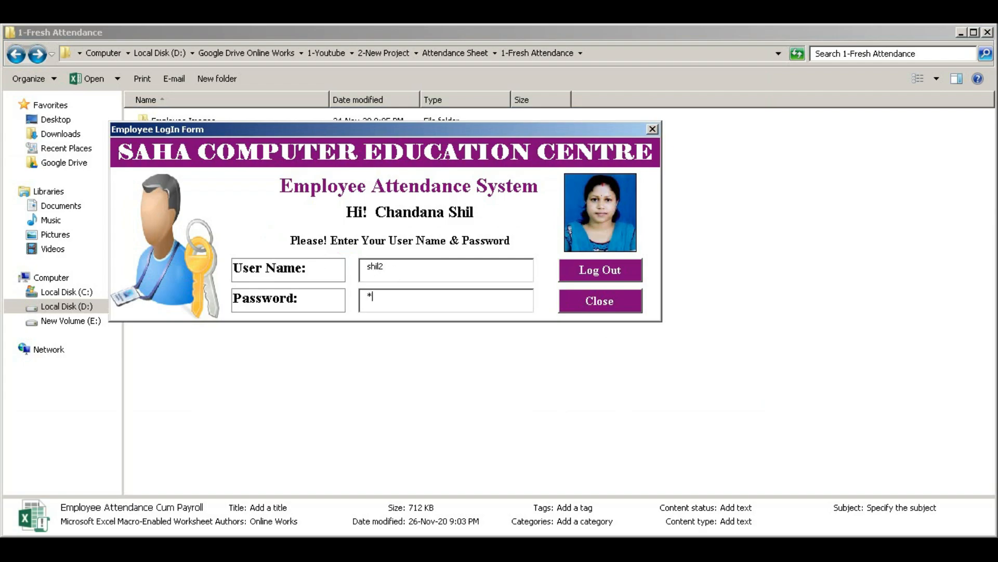
click(599, 278)
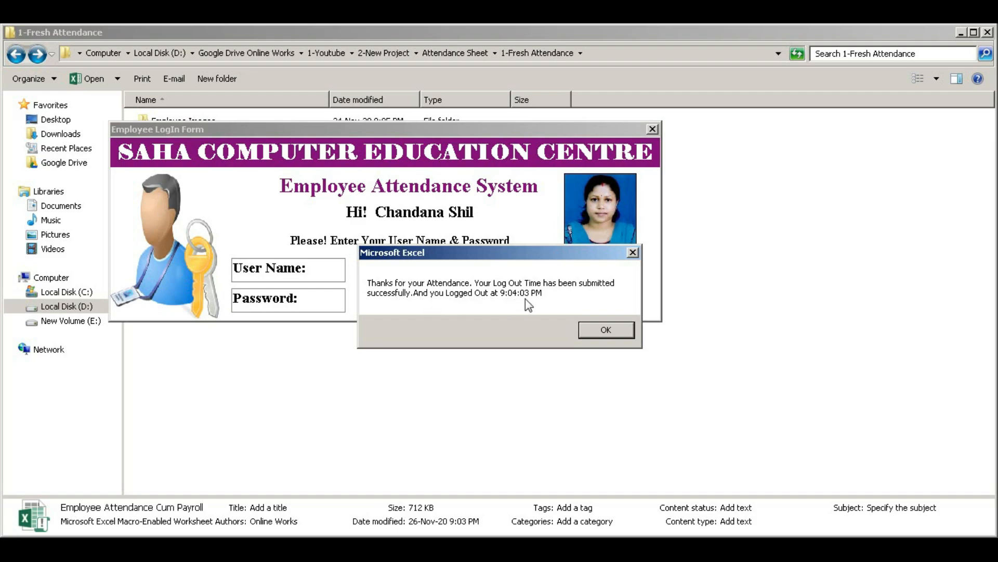
click(596, 331)
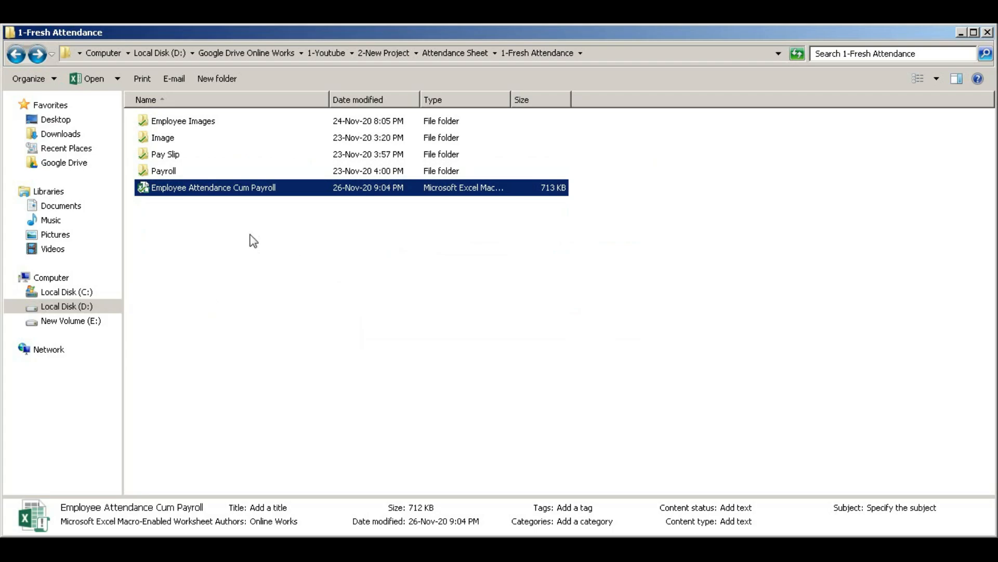
- Log in as Admin with ID Emp000 and the admin credentials to reach the November 2020 sheet
double_click(144, 191)
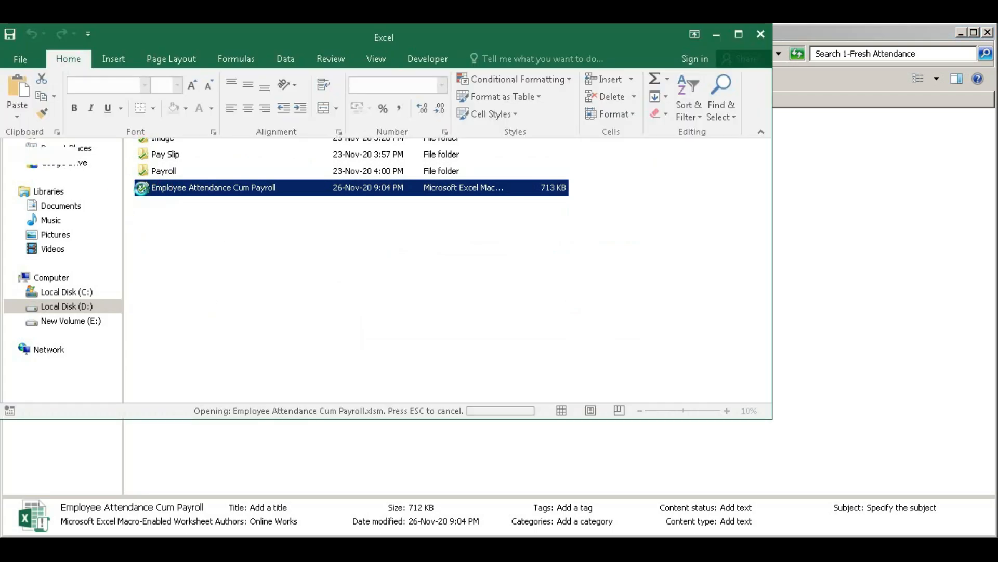
click(367, 247)
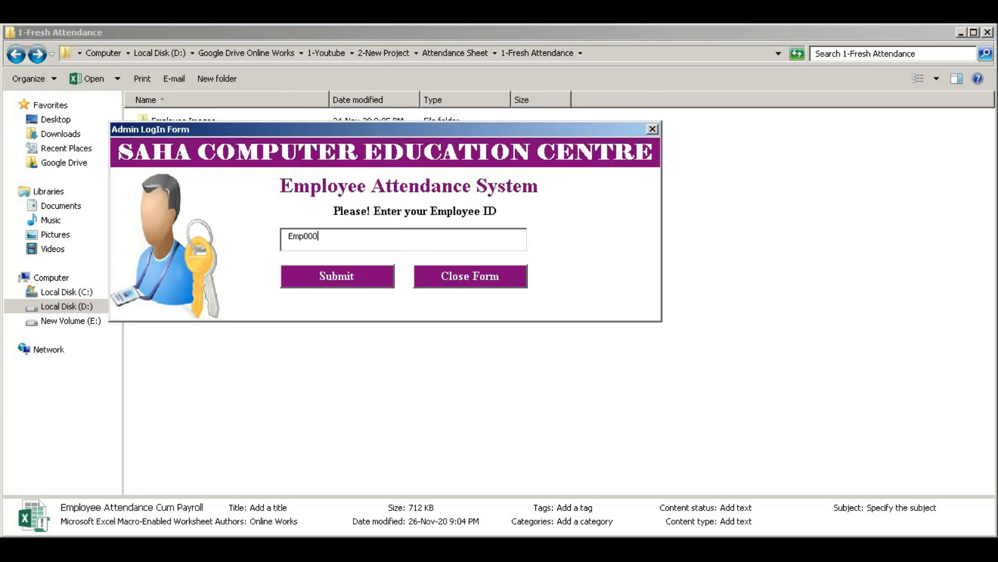
click(335, 275)
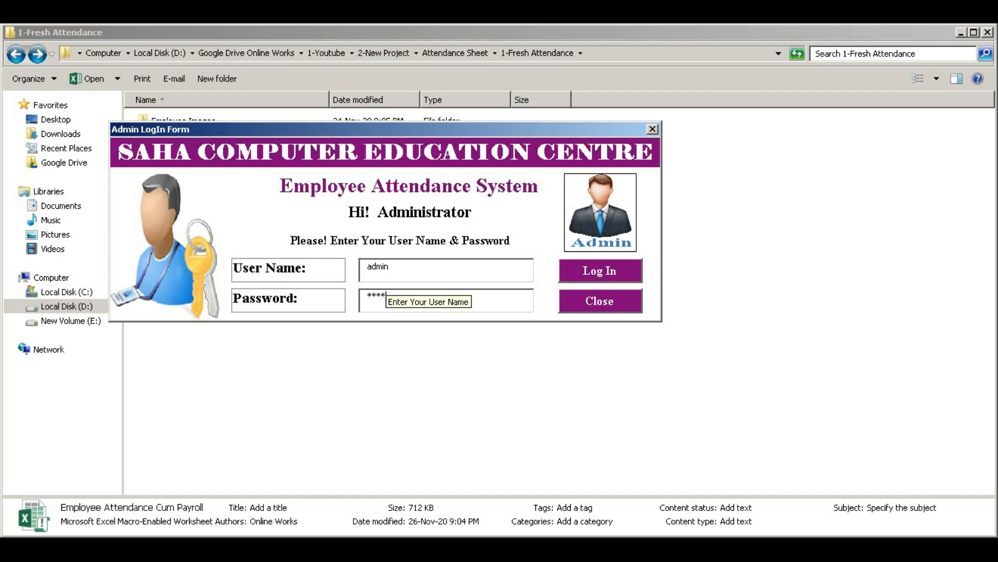
click(606, 276)
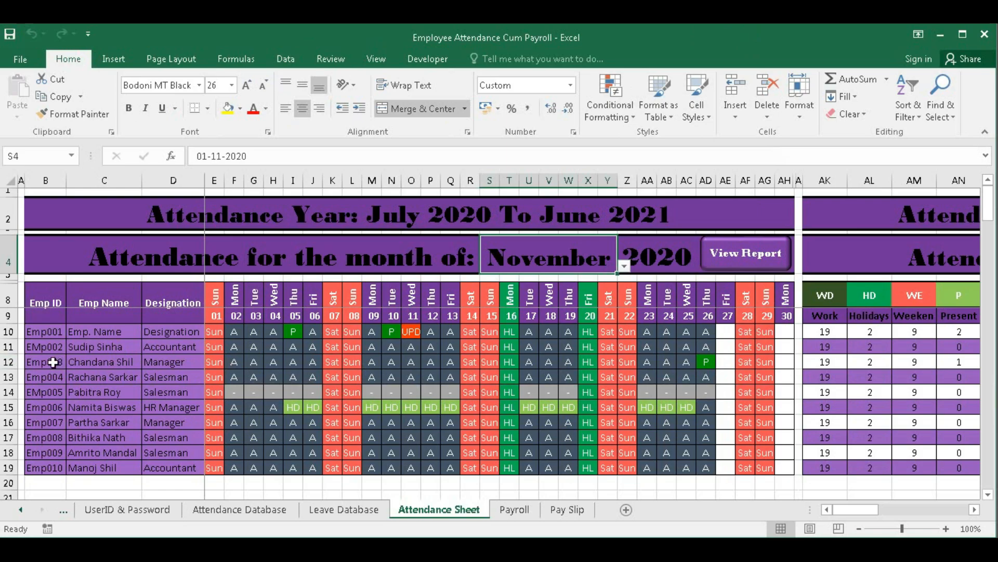
- Fill the INDEX/MATCH name formula from C11 up into C10 so row 10 shows the employee's name
click(10, 361)
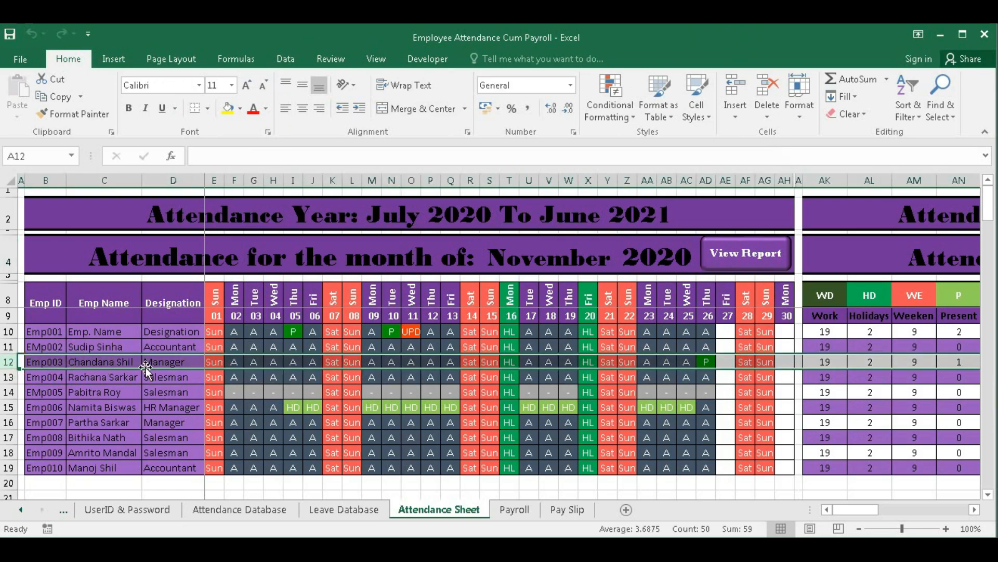
click(706, 366)
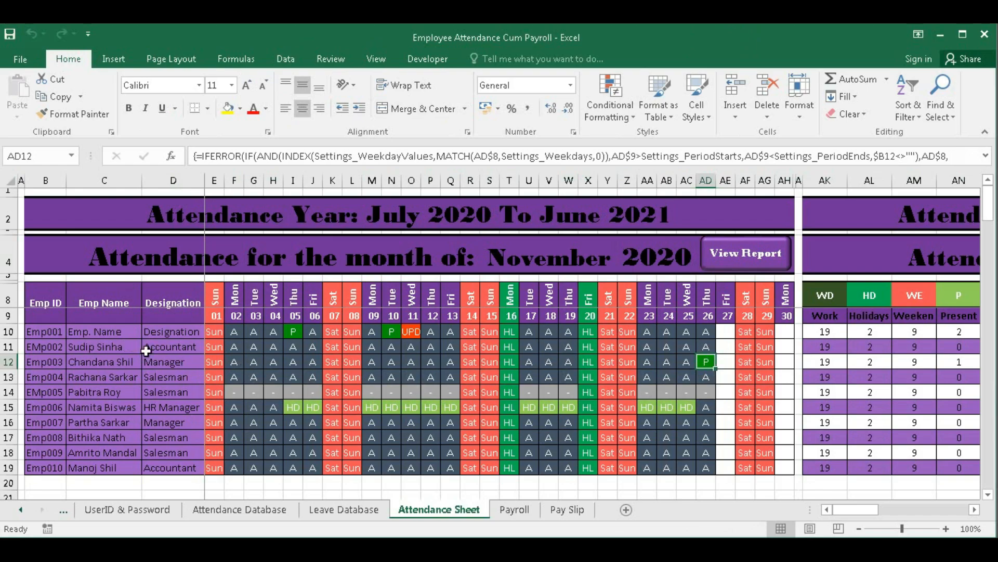
click(104, 347)
drag(142, 353, 108, 338)
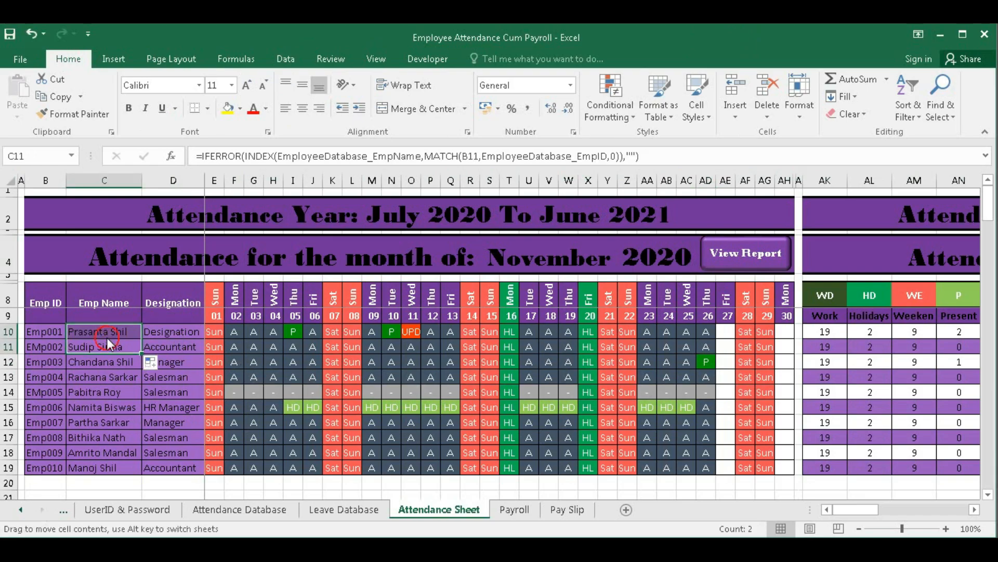
click(106, 331)
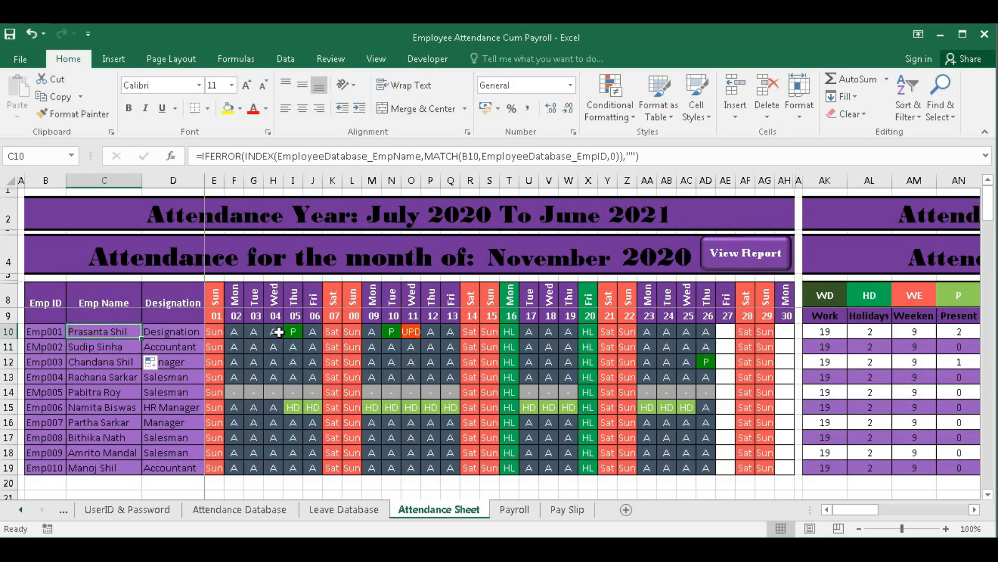
click(95, 346)
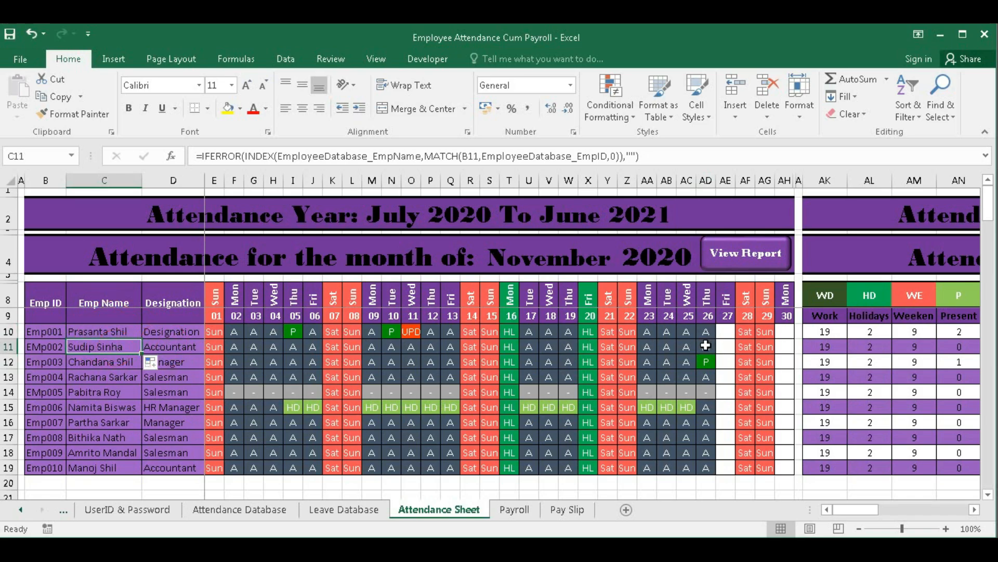
click(252, 511)
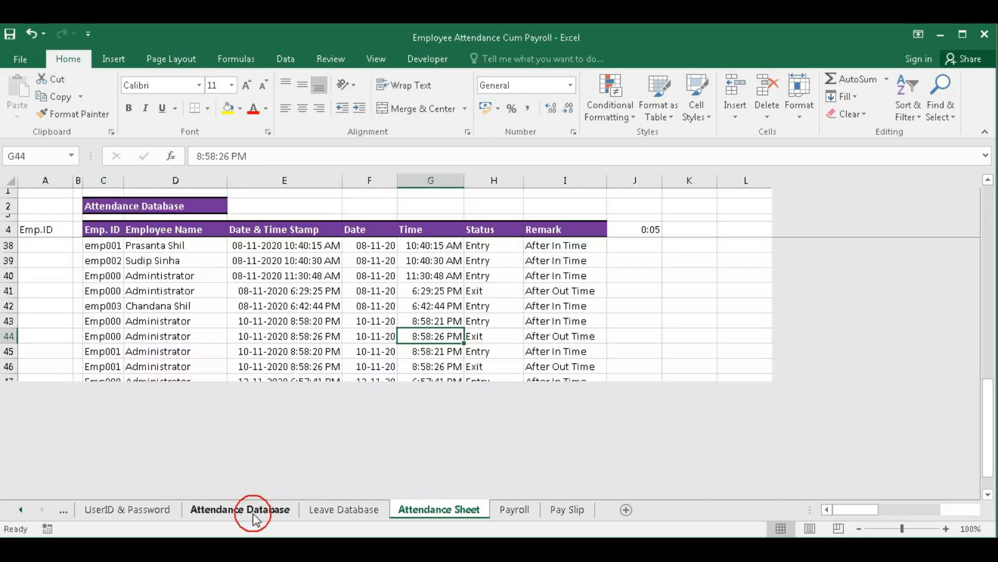
scroll(227, 432, down, 5)
scroll(226, 427, up, 2)
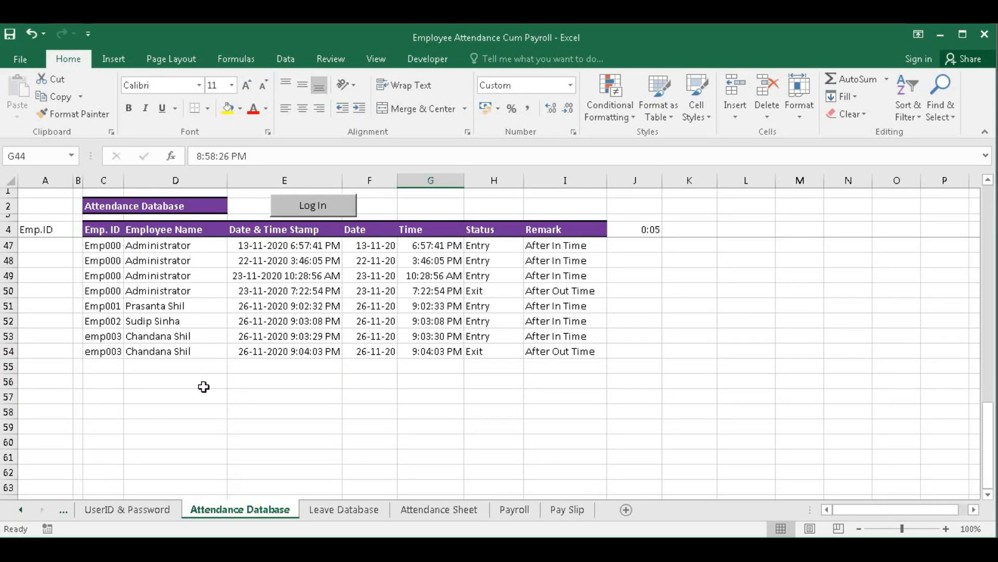
drag(471, 324, 476, 335)
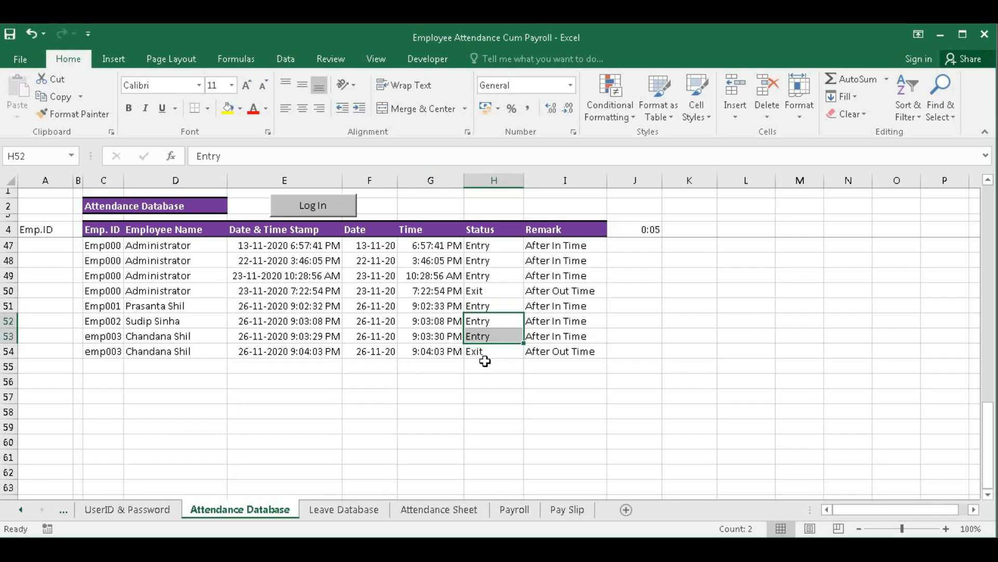
click(436, 512)
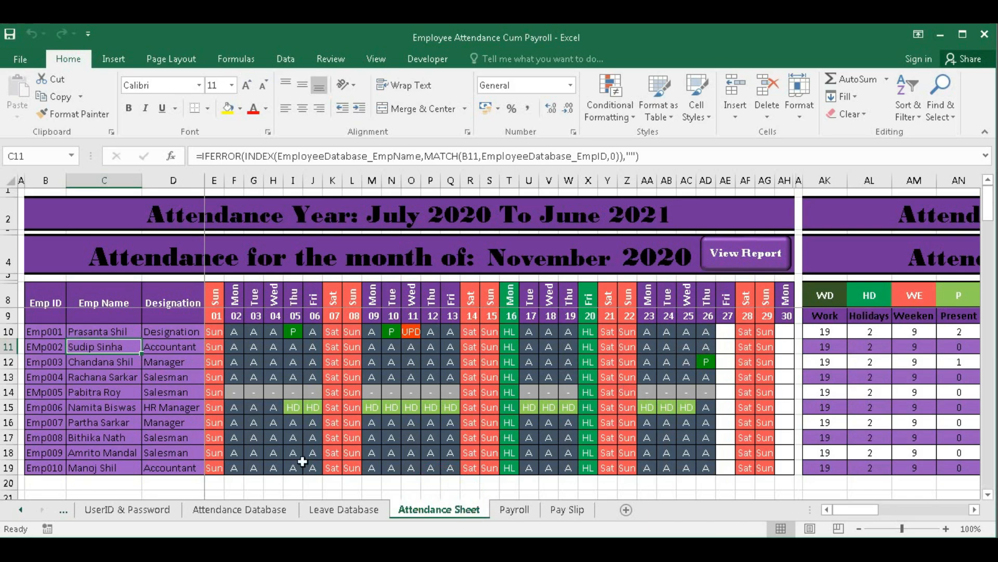
- Browse the Attendance Database, Payroll and Pay Slip sheets, ending on the Settings sheet
click(257, 510)
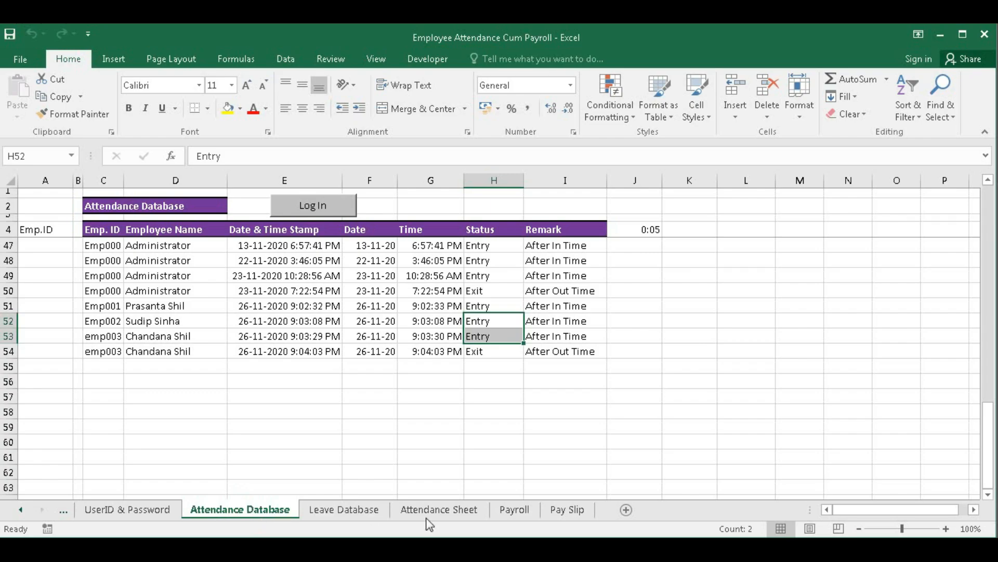
click(453, 511)
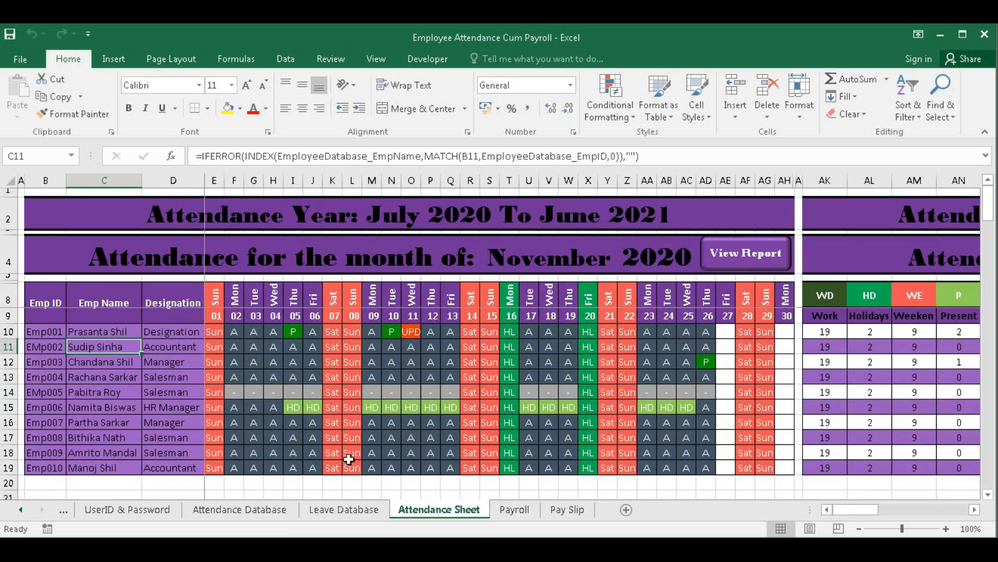
click(20, 510)
click(20, 509)
click(20, 510)
click(20, 510)
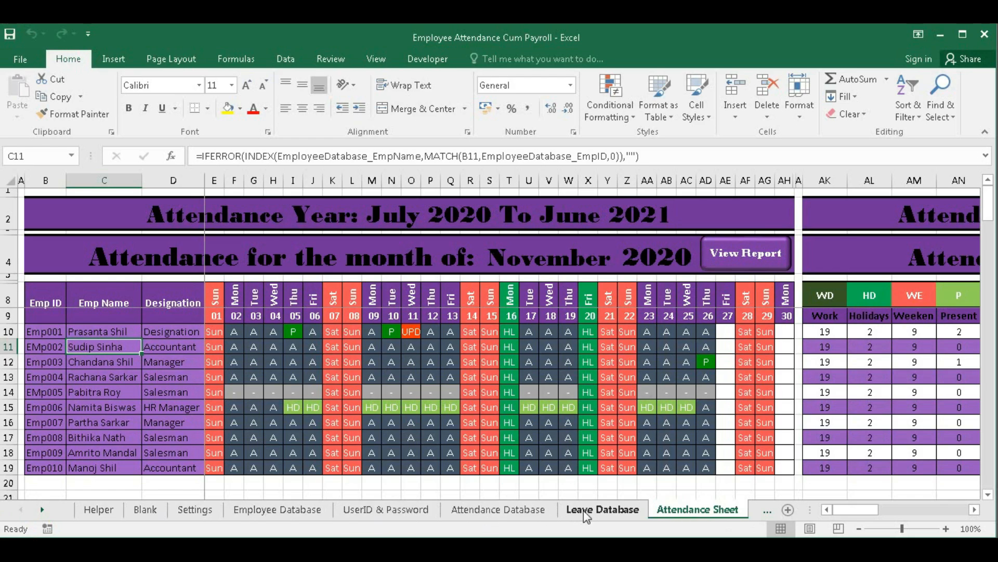
click(768, 510)
click(728, 510)
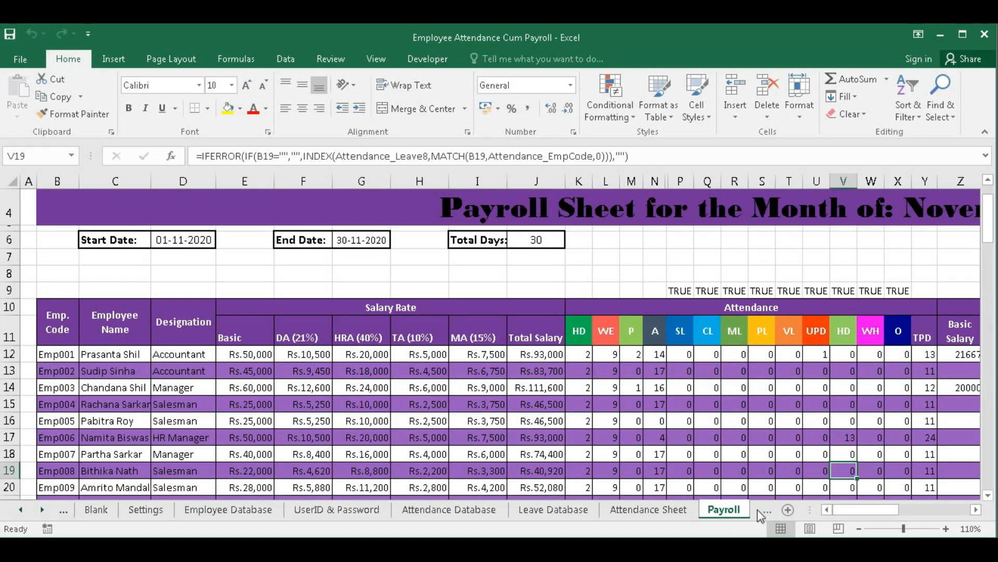
click(767, 510)
click(677, 510)
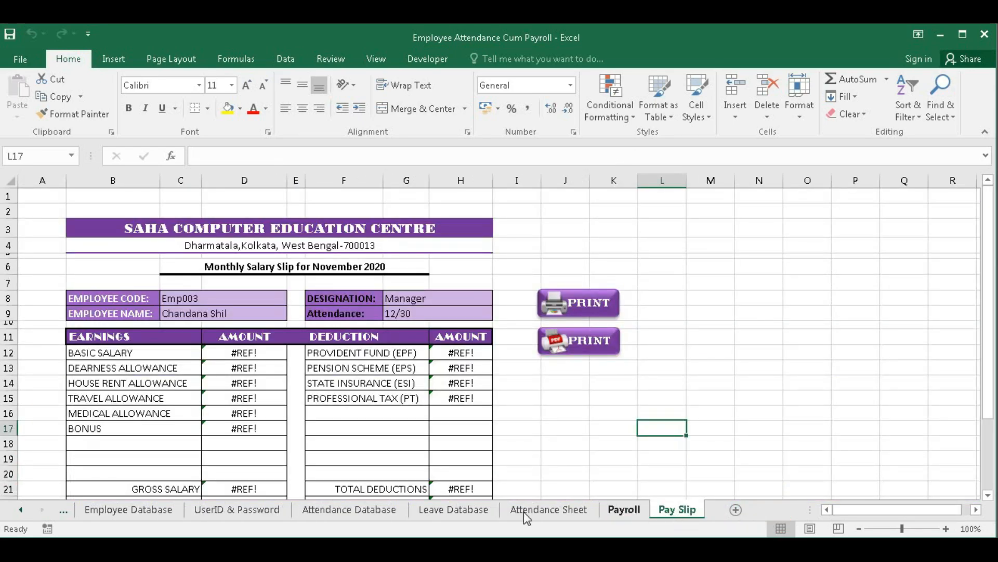
click(63, 511)
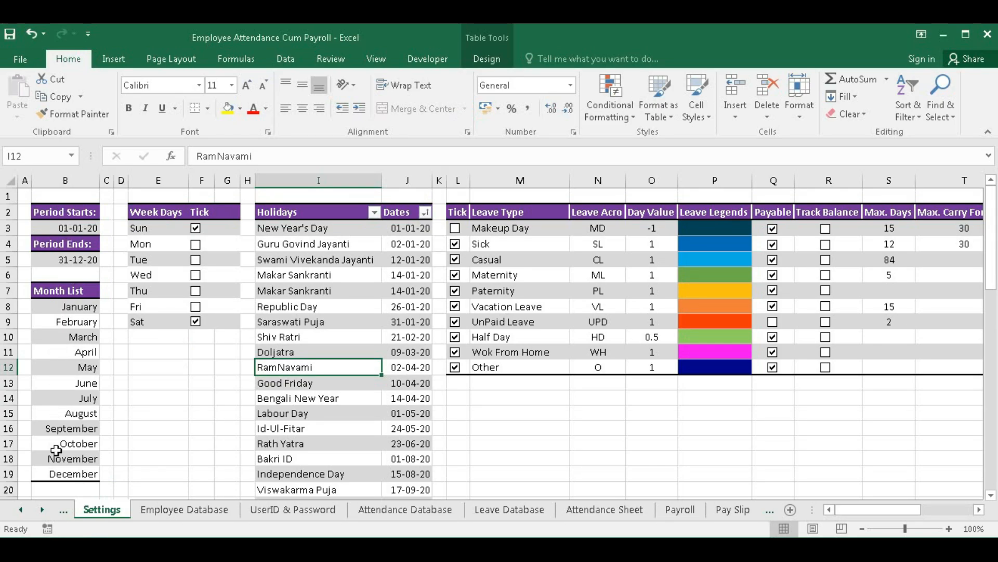
- Compare the Period Starts date in B3 with the Attendance Sheet's attendance year
click(66, 229)
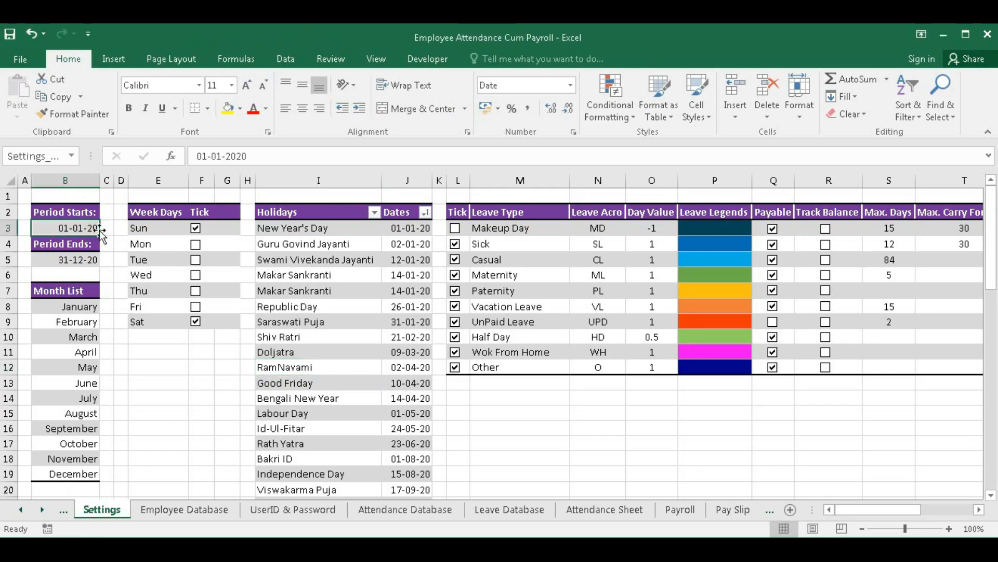
click(592, 510)
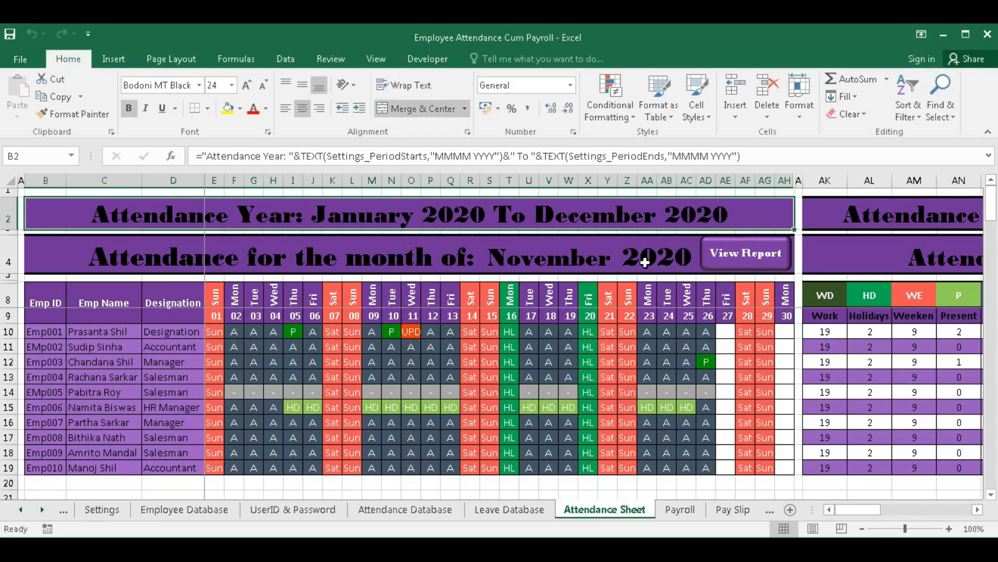
click(101, 516)
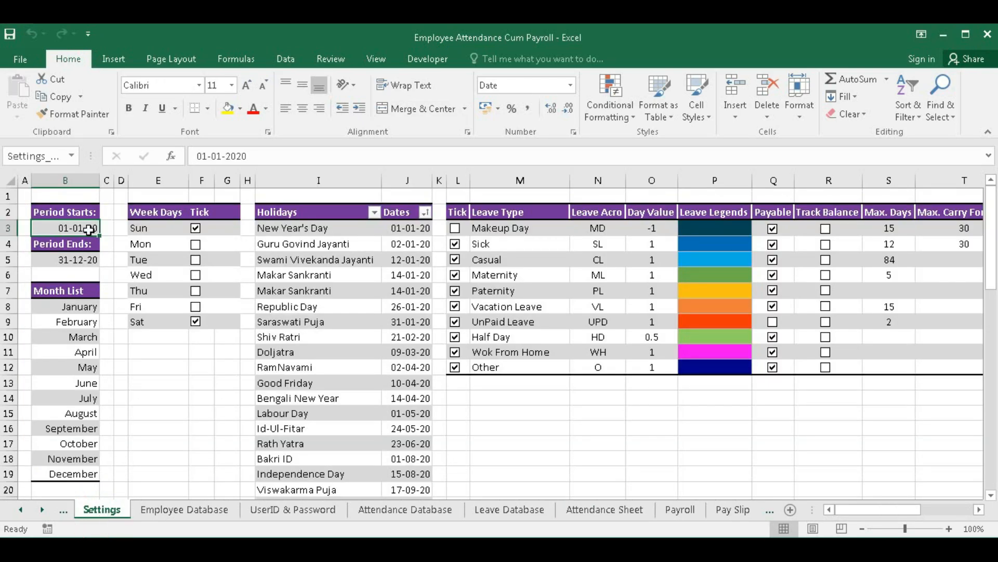
- Change the Period Starts year to 2021 so the period runs 01-01-21 to 31-12-21
double_click(91, 229)
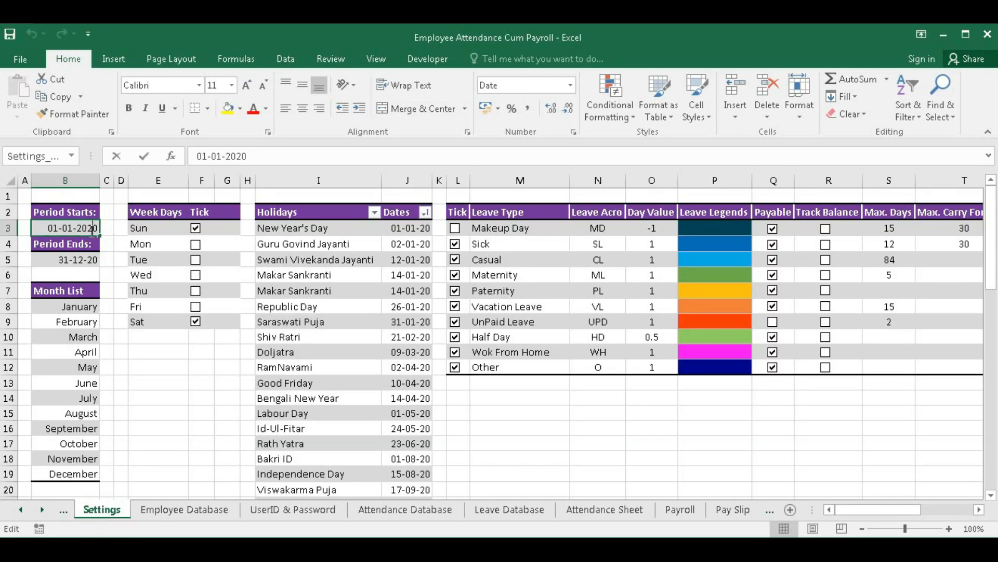
key(BackSpace)
text(1)
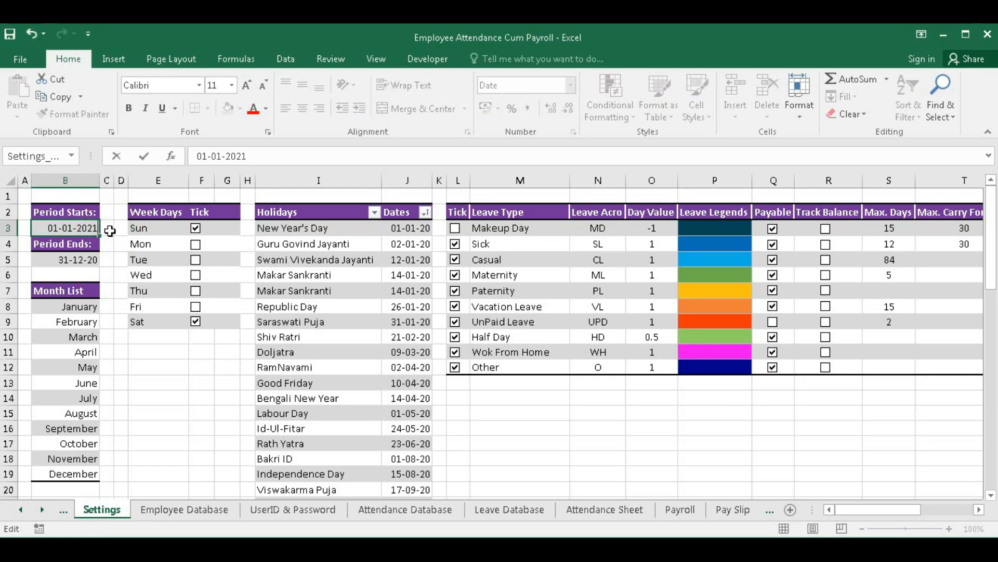
key(Return)
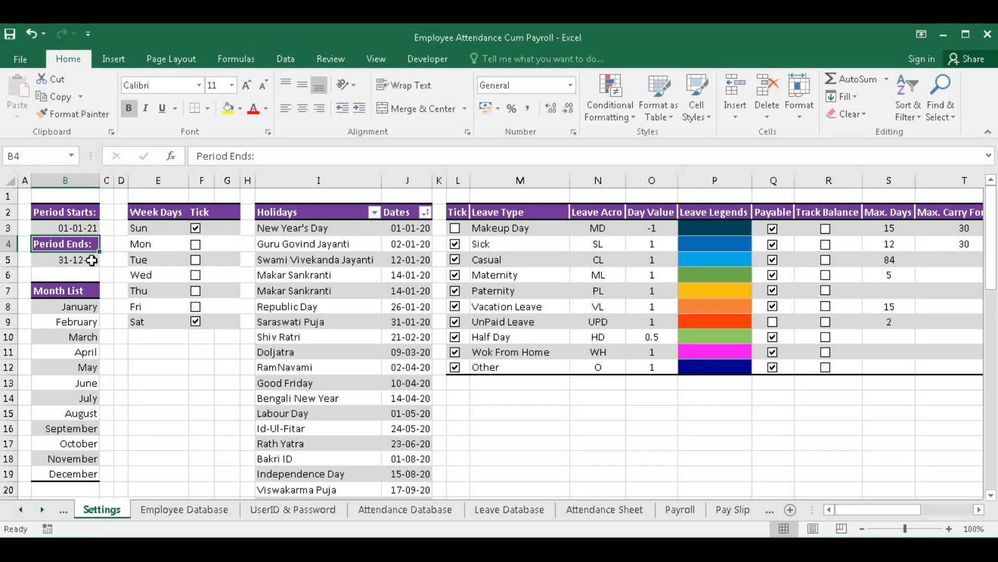
click(91, 261)
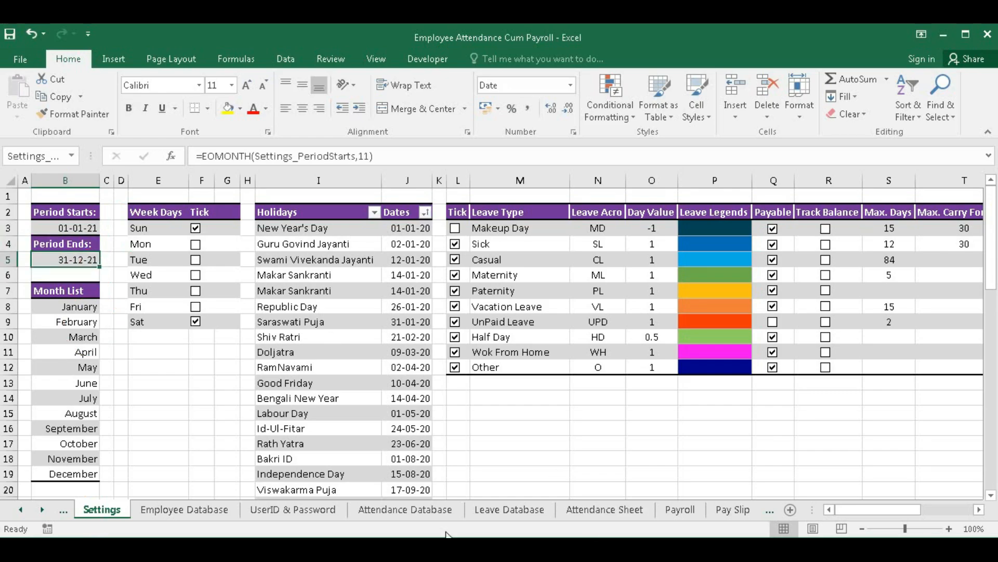
click(604, 510)
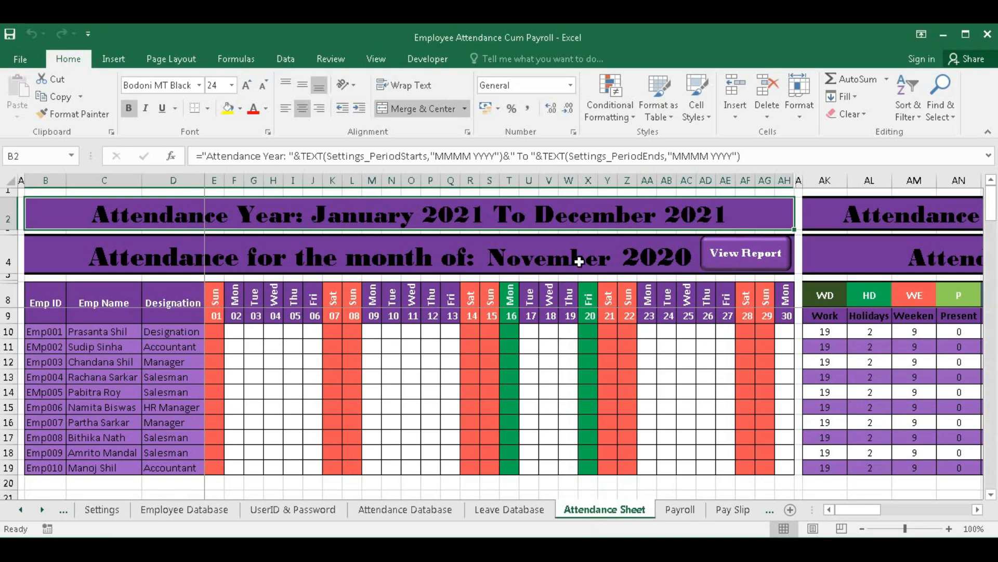
- Choose November from the S4 month dropdown, then go back to the Settings sheet
click(650, 264)
click(574, 261)
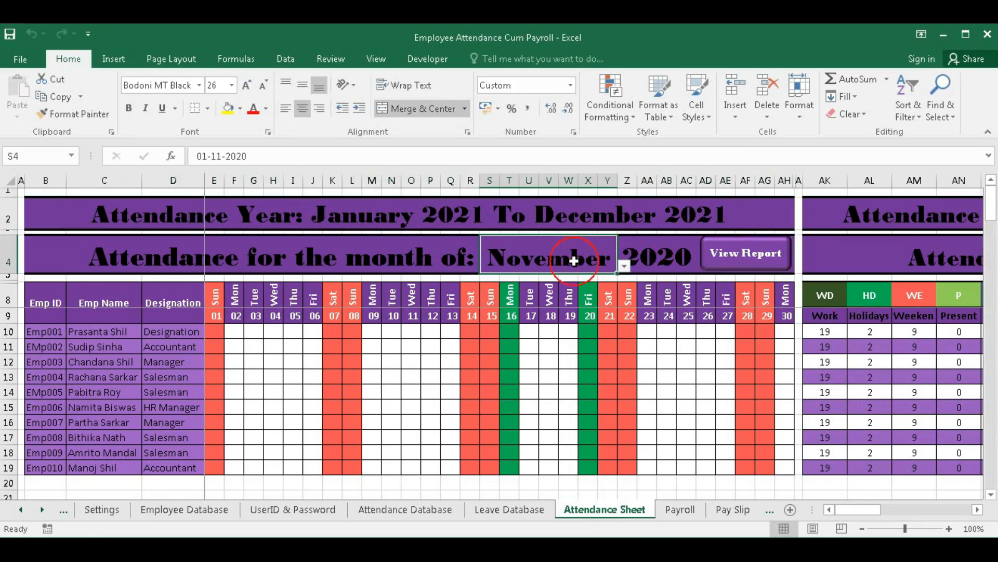
click(624, 266)
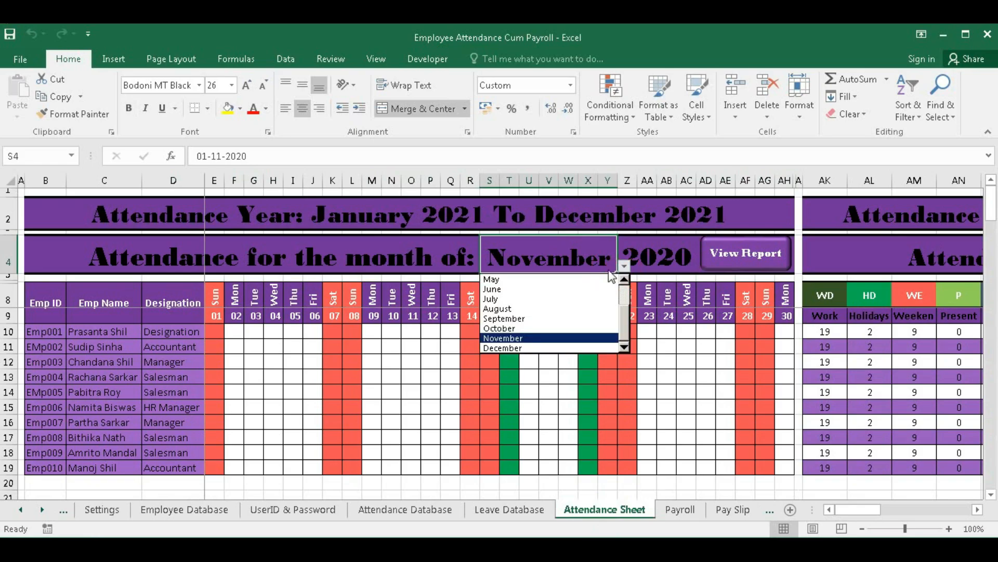
click(536, 339)
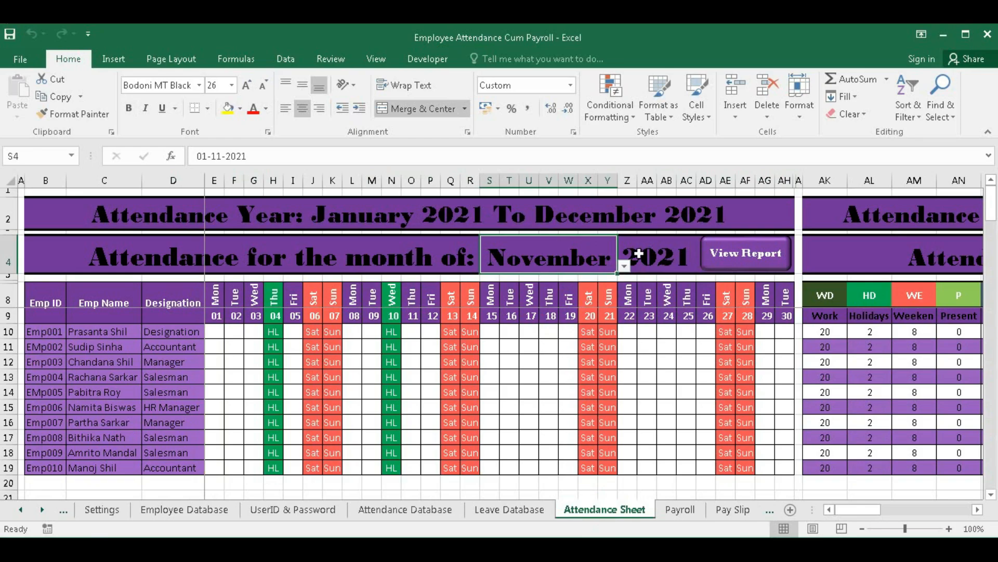
click(102, 510)
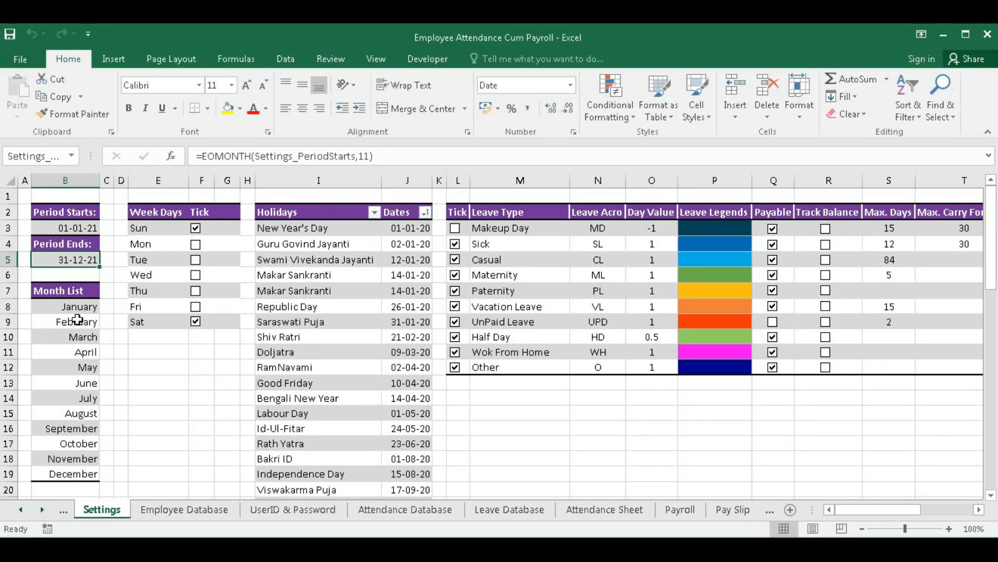
- Change the Settings period start in B3 to 1-4-2020
click(58, 228)
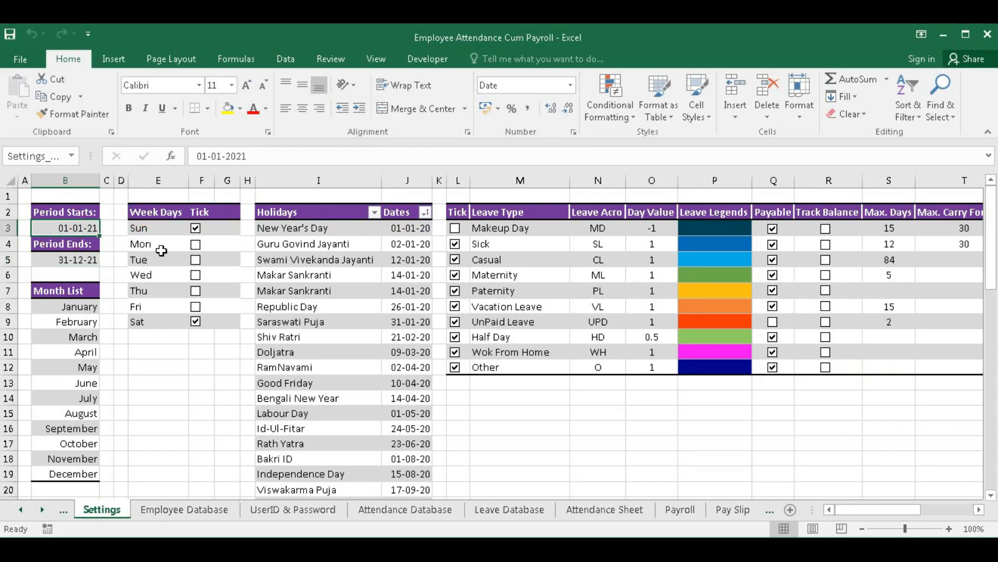
key(F2)
text(1-4-2020)
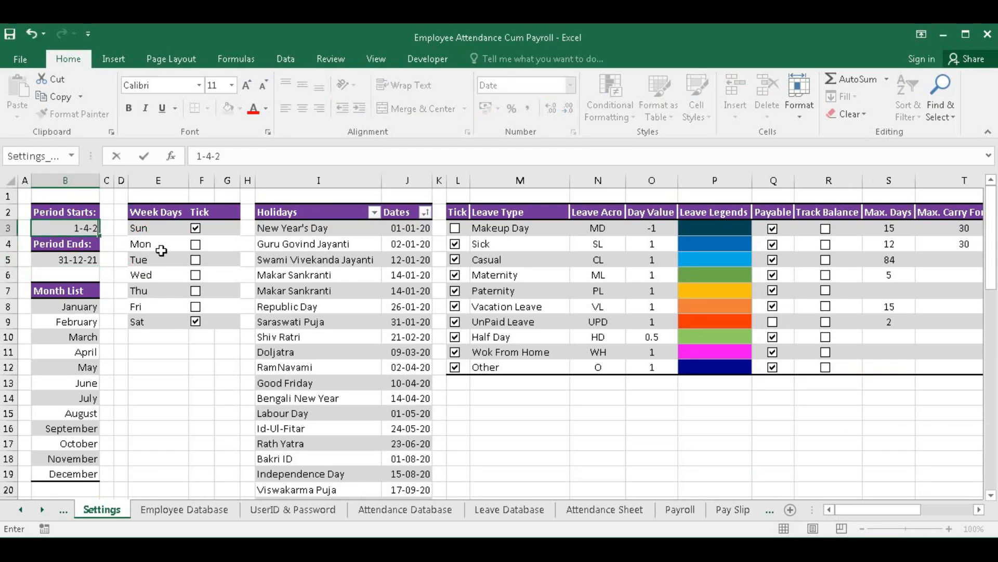
key(Return)
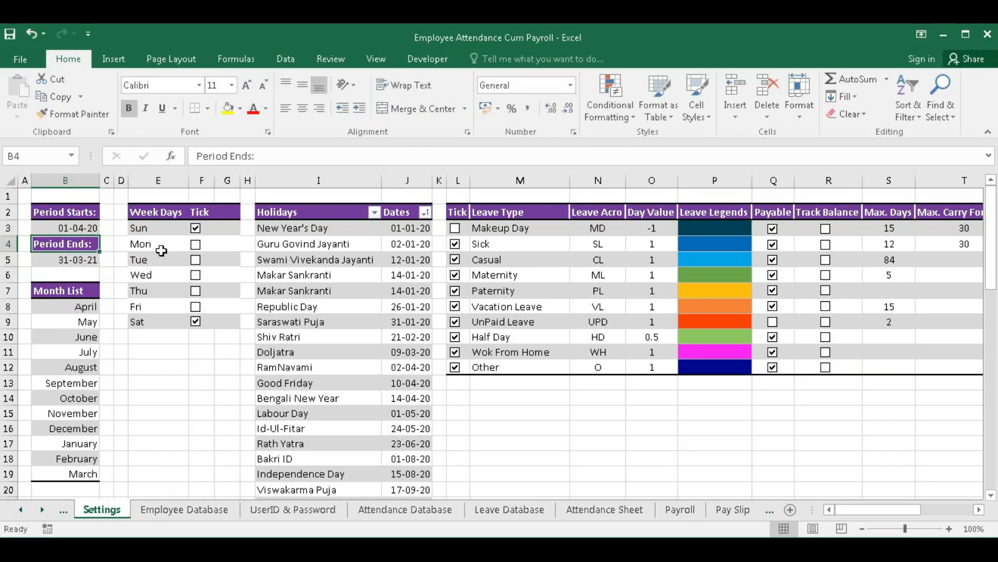
- Review the B5 end date and B8:B19 month formulas, then view the April 2020–March 2021 year
click(52, 263)
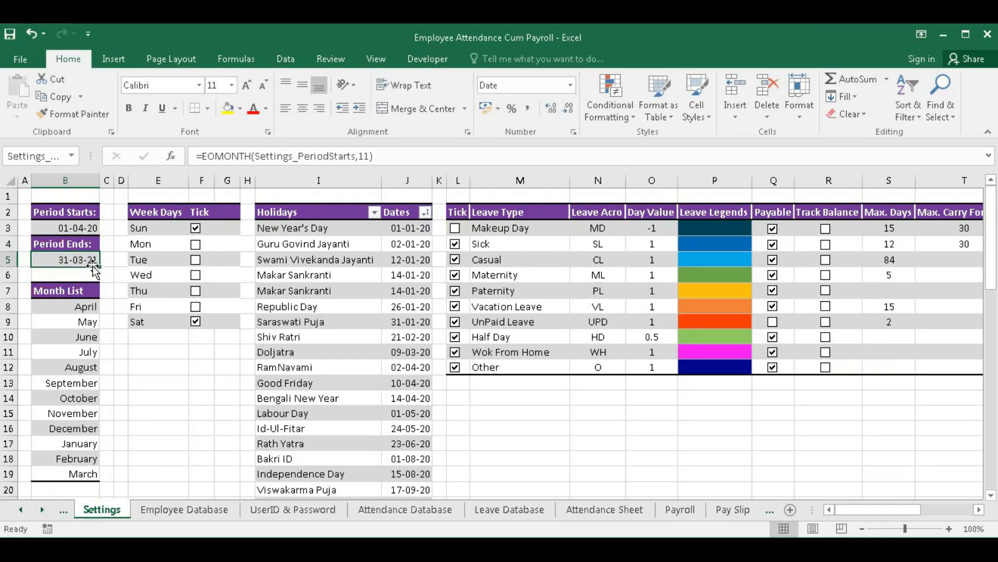
drag(85, 310, 63, 474)
click(78, 308)
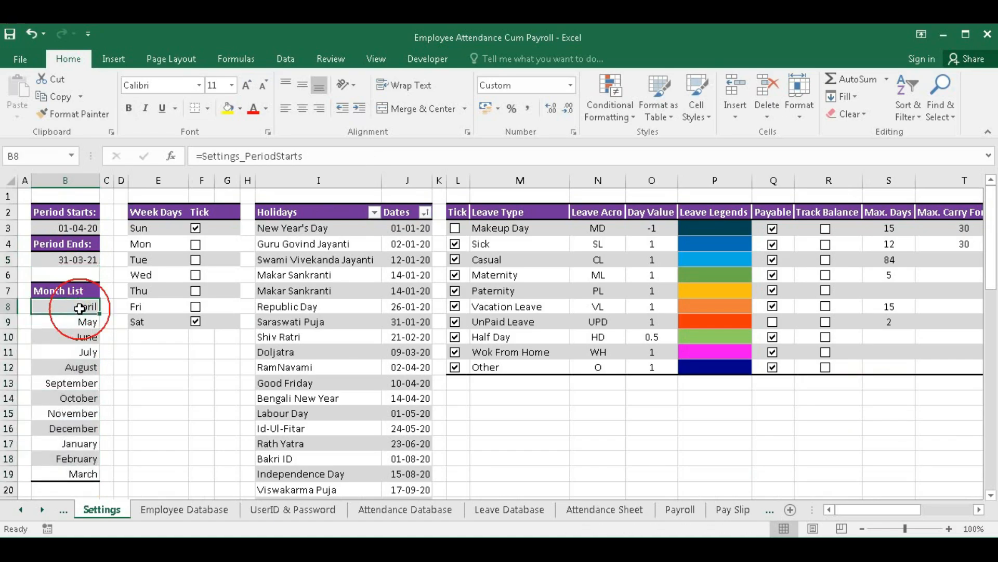
click(70, 475)
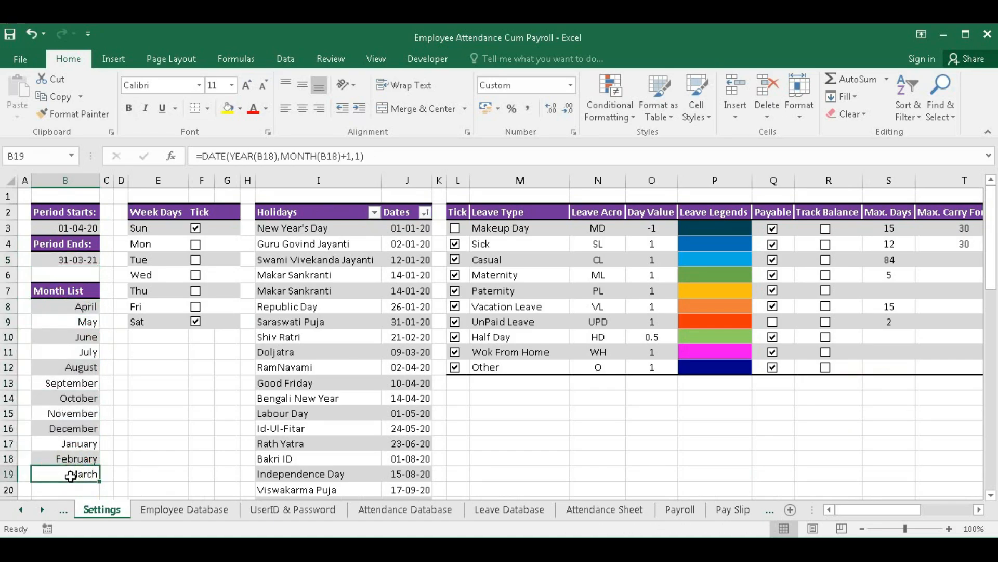
click(604, 510)
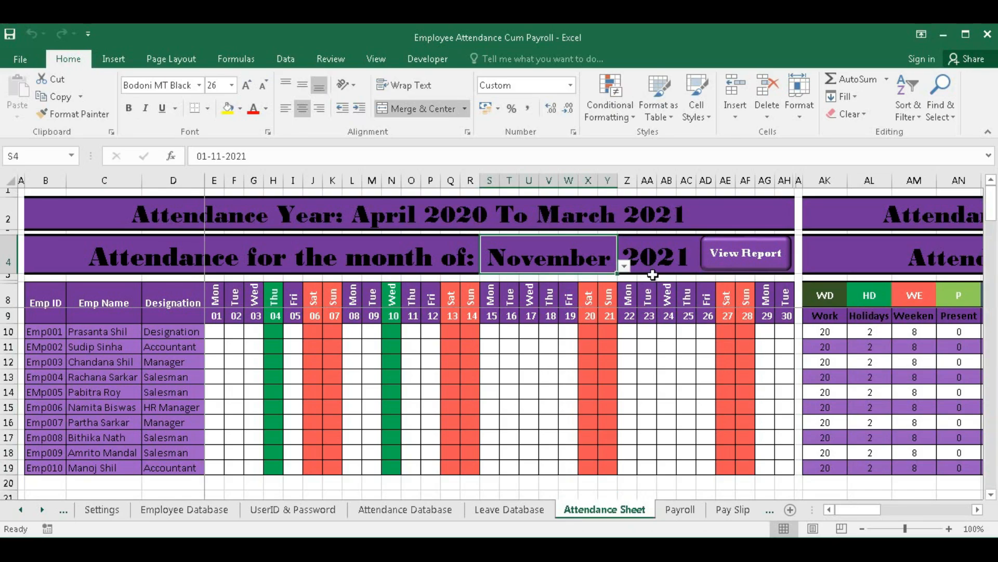
- Switch the displayed attendance month in S4 to November
click(659, 253)
click(617, 262)
click(624, 265)
click(526, 310)
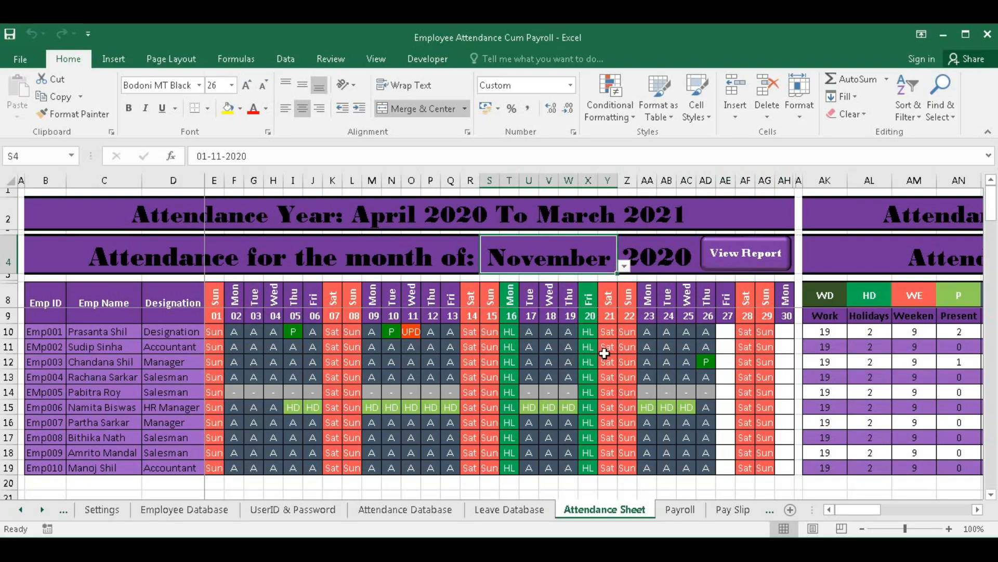
- Review the Settings, Attendance Sheet, Payroll and Pay Slip sheets, ending on Settings
click(100, 511)
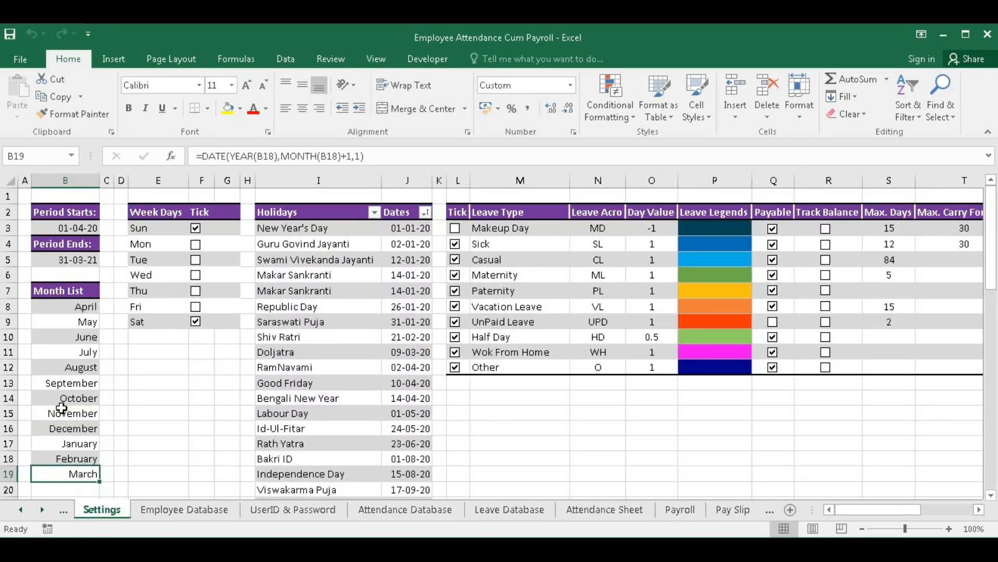
click(65, 229)
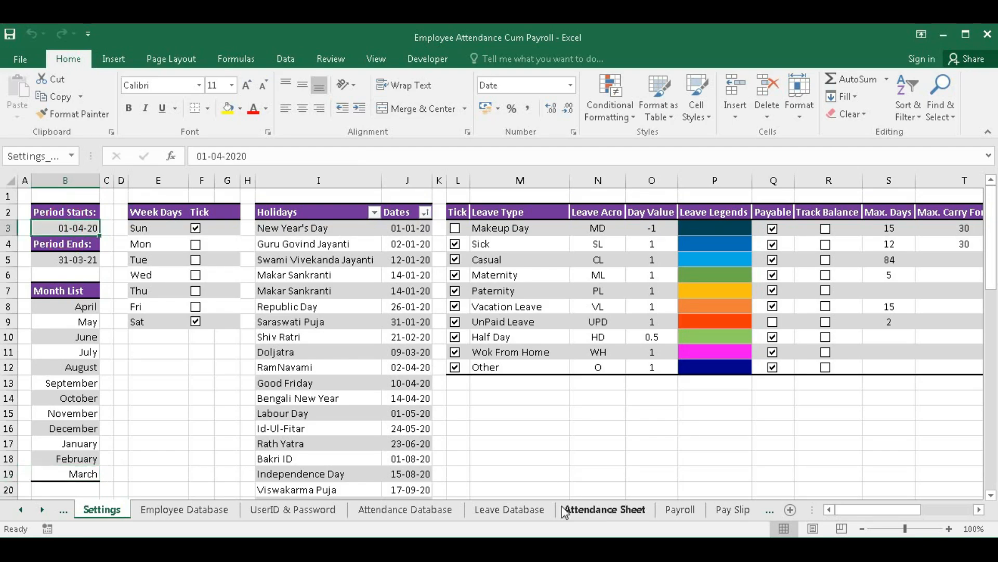
click(591, 512)
click(679, 510)
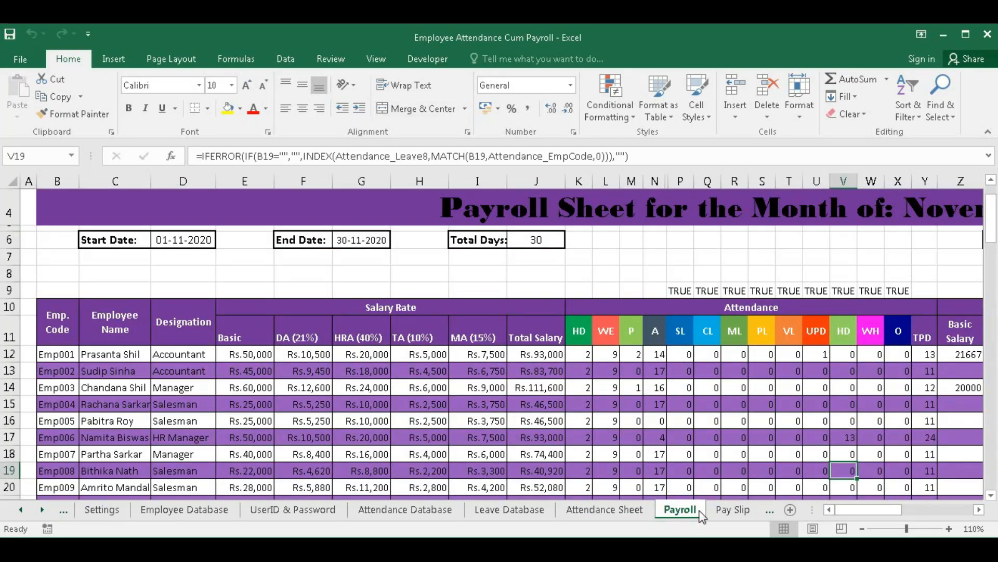
click(734, 512)
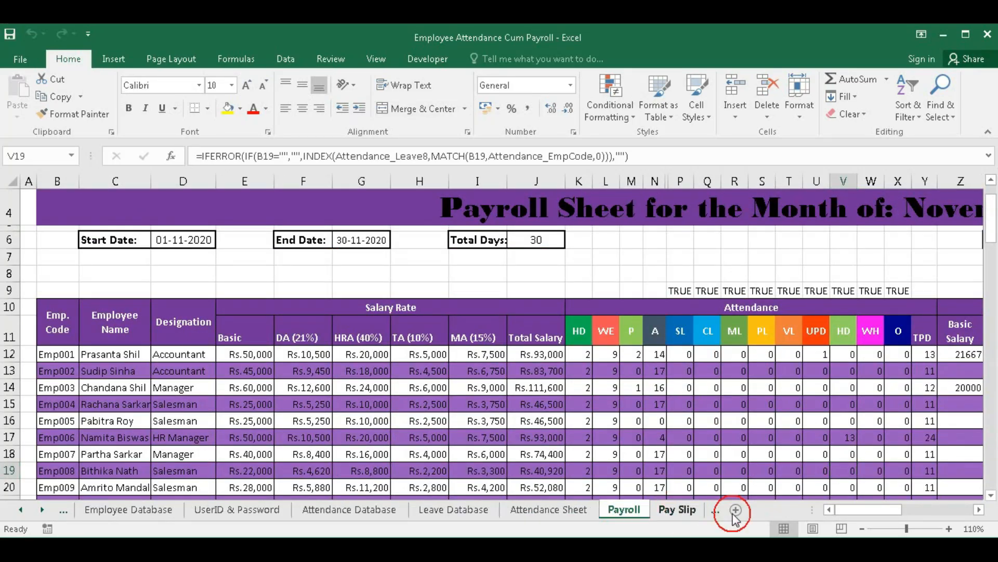
click(615, 511)
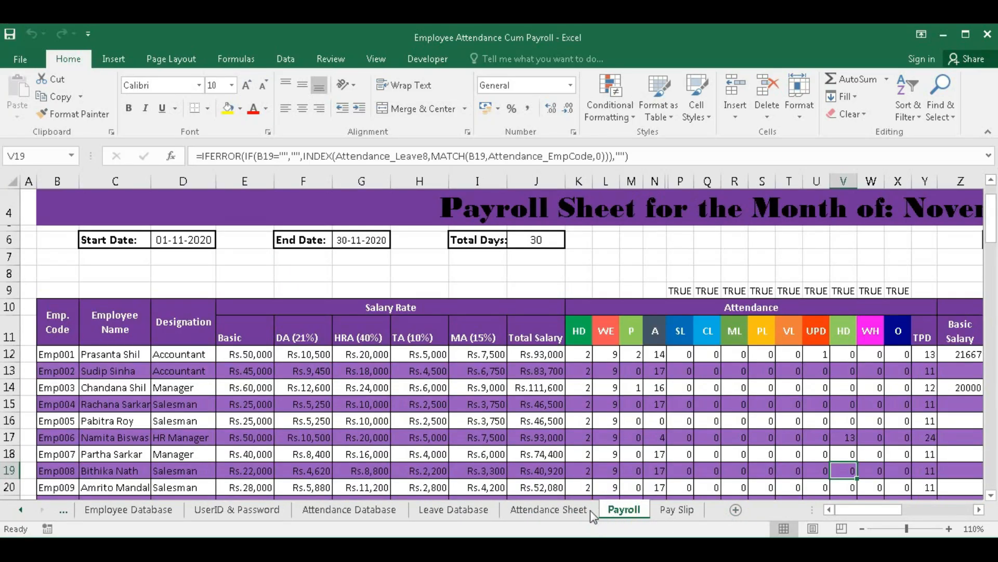
click(559, 510)
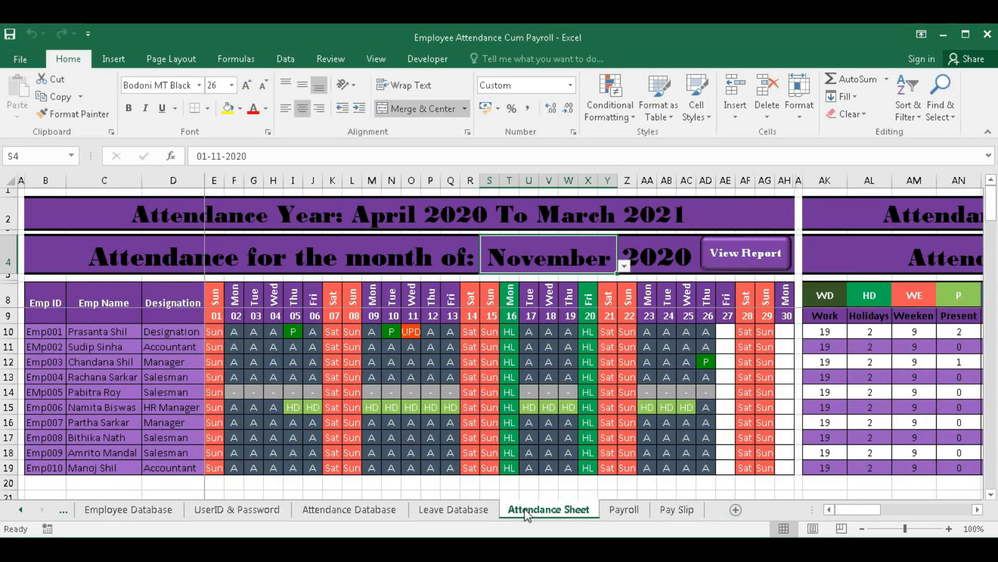
click(64, 510)
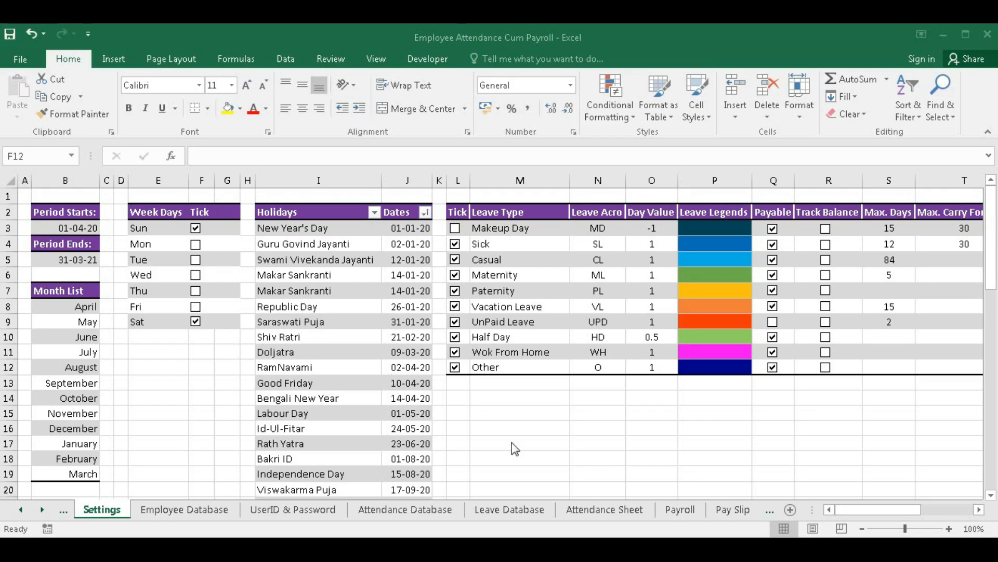
click(596, 511)
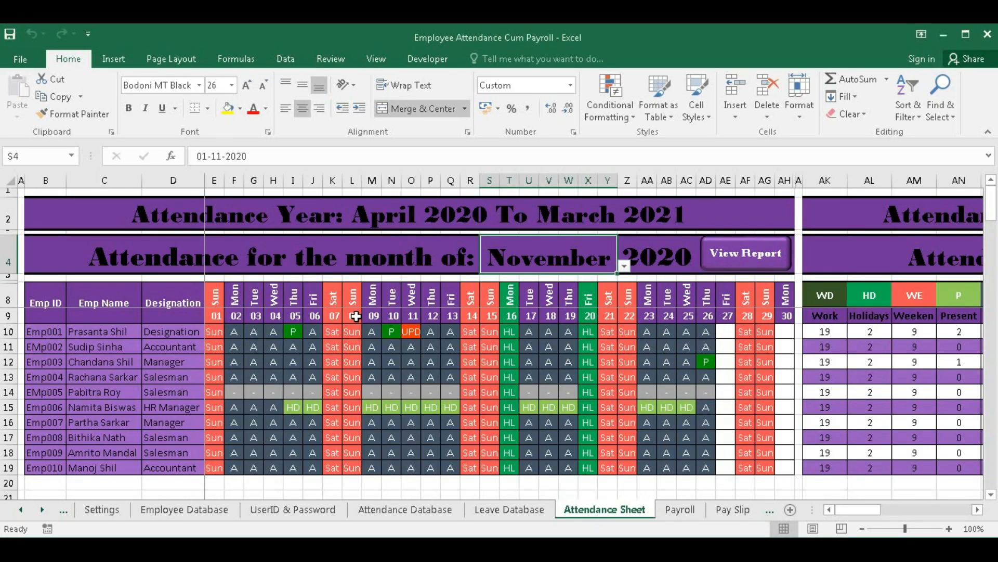
click(104, 509)
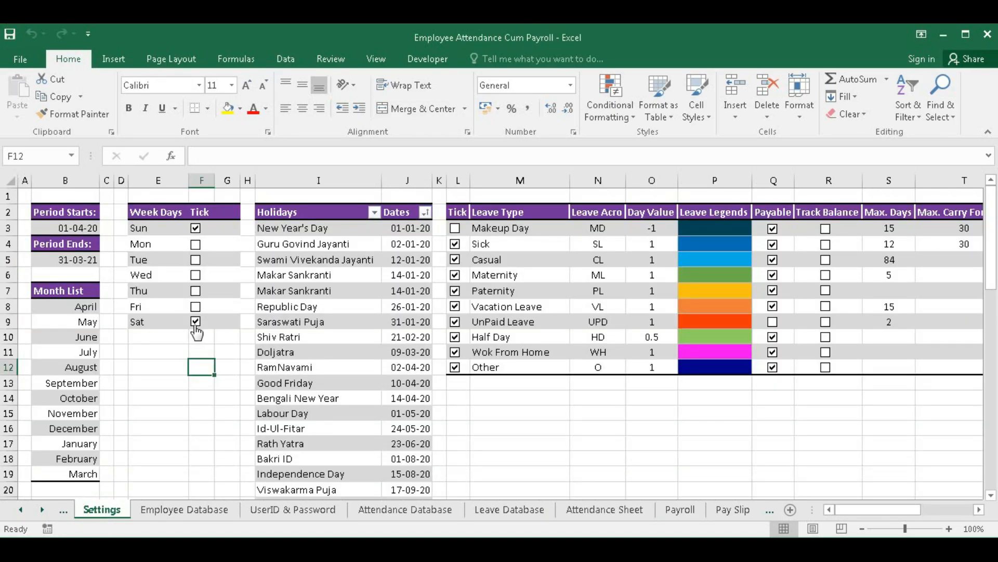
click(195, 228)
click(196, 308)
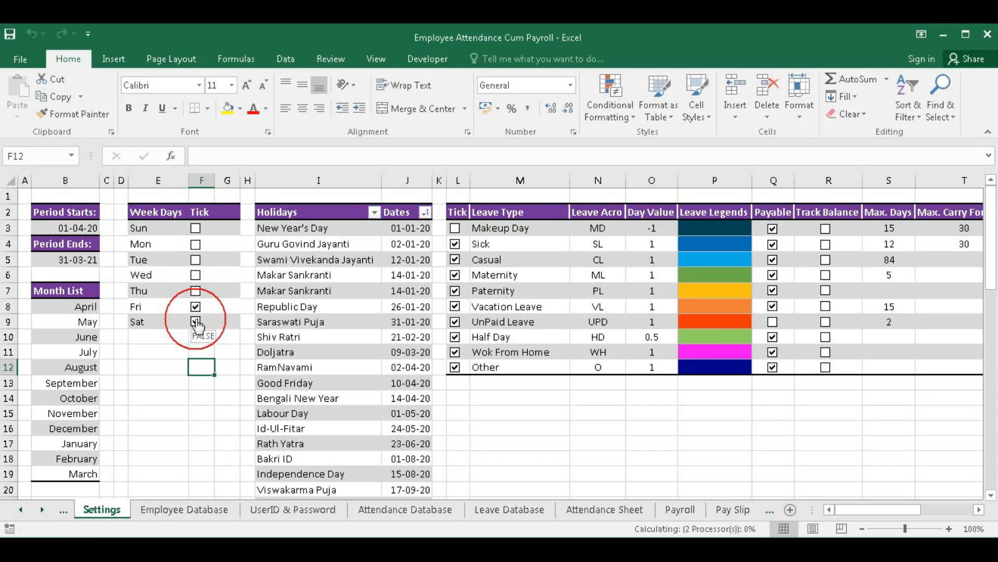
click(608, 510)
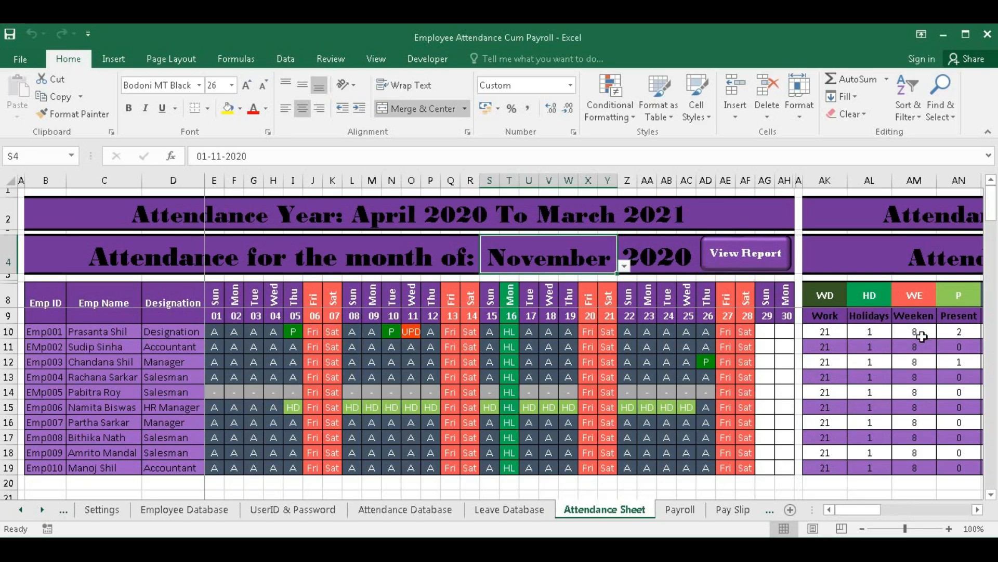
click(103, 509)
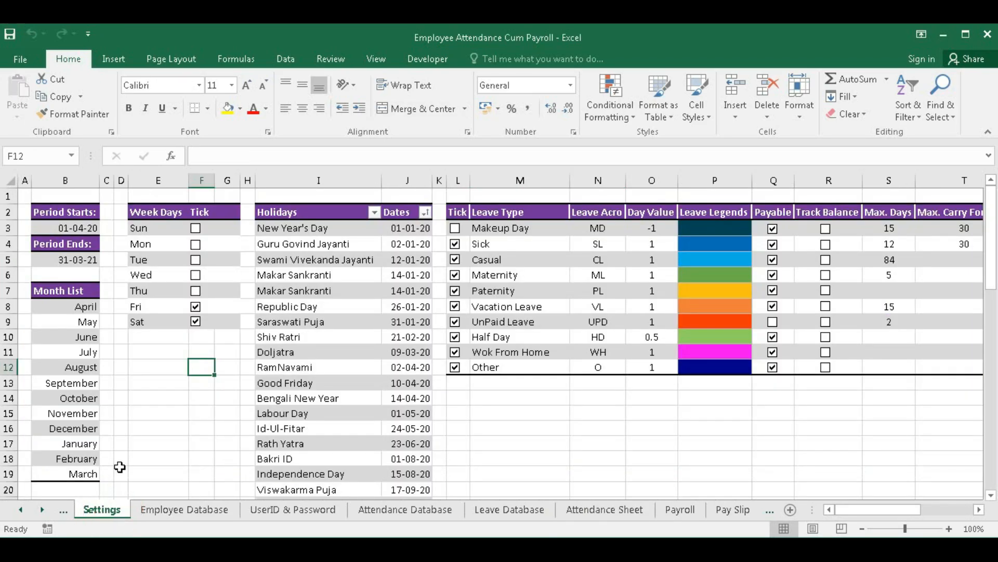
click(195, 229)
click(605, 509)
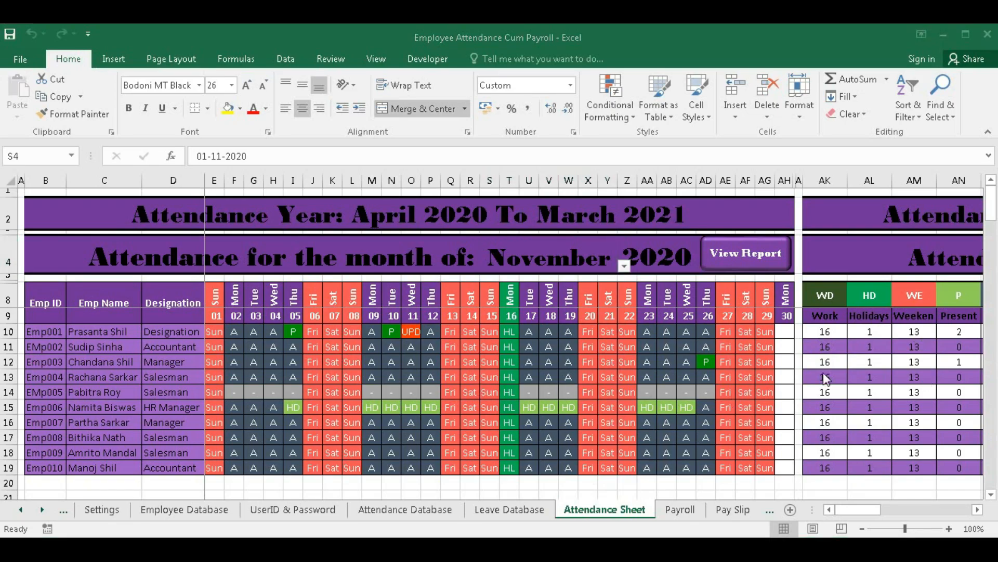
click(102, 510)
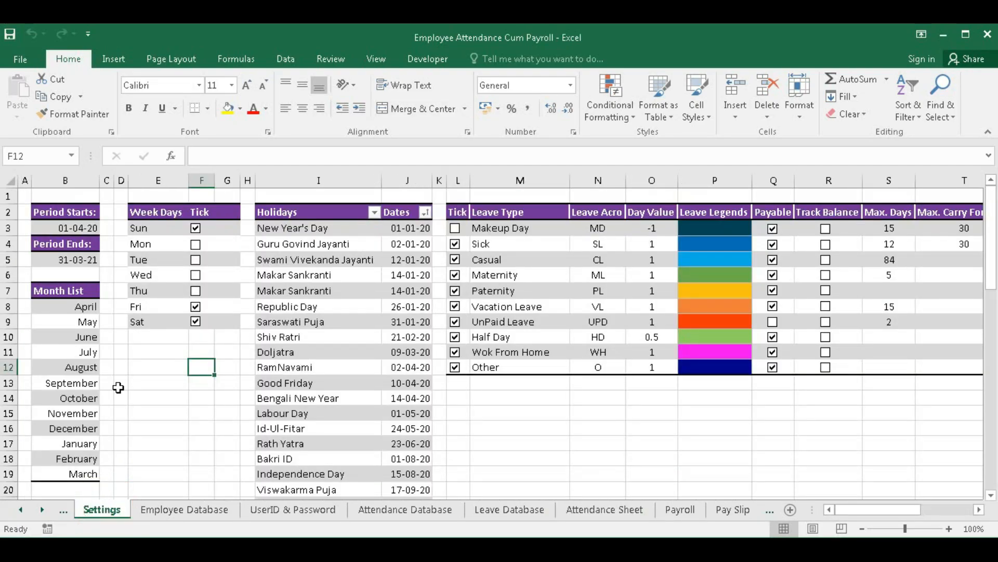
click(195, 306)
click(632, 513)
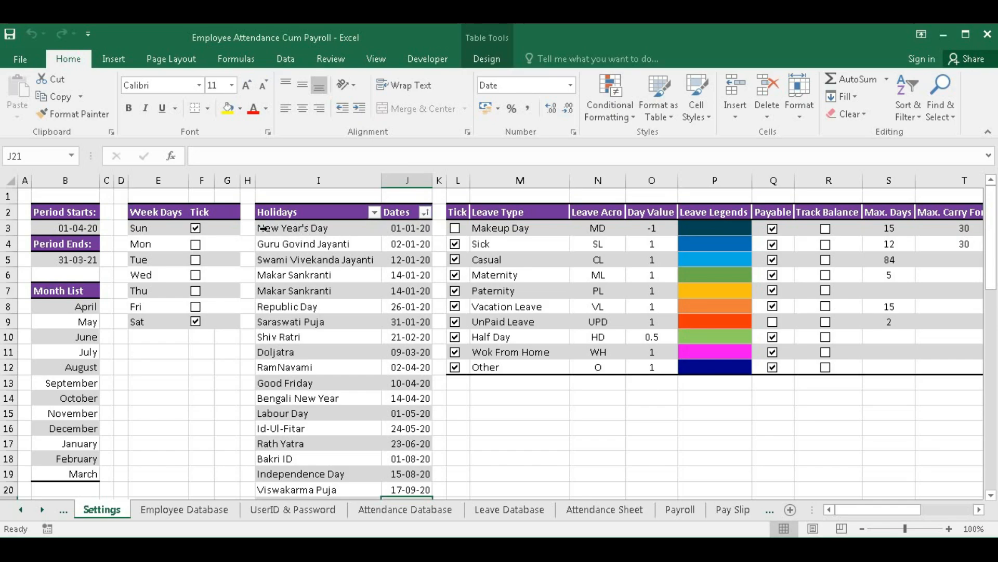
- From New Year's Eve in I58, tab forward to append a blank row to the Holidays table
click(315, 227)
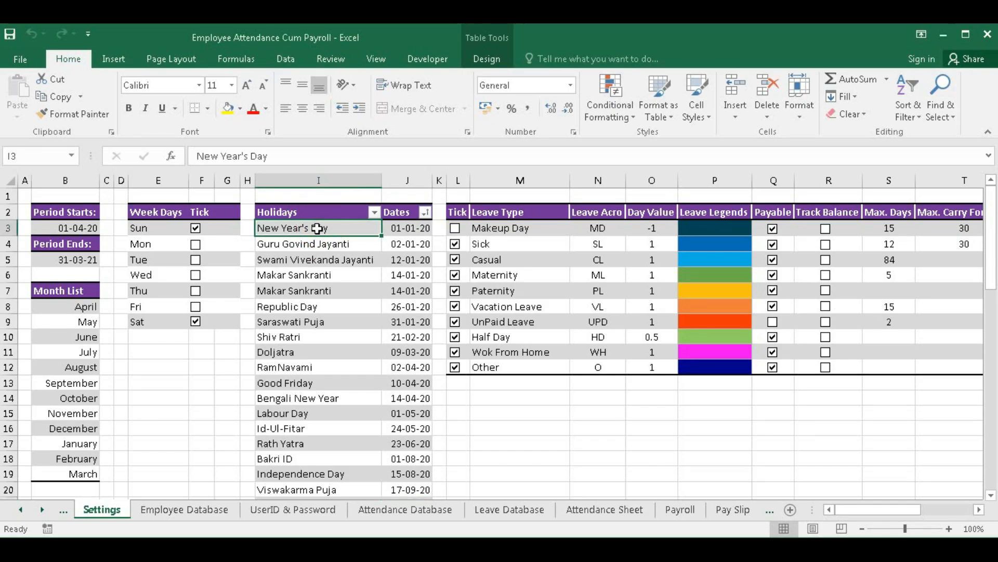
click(405, 229)
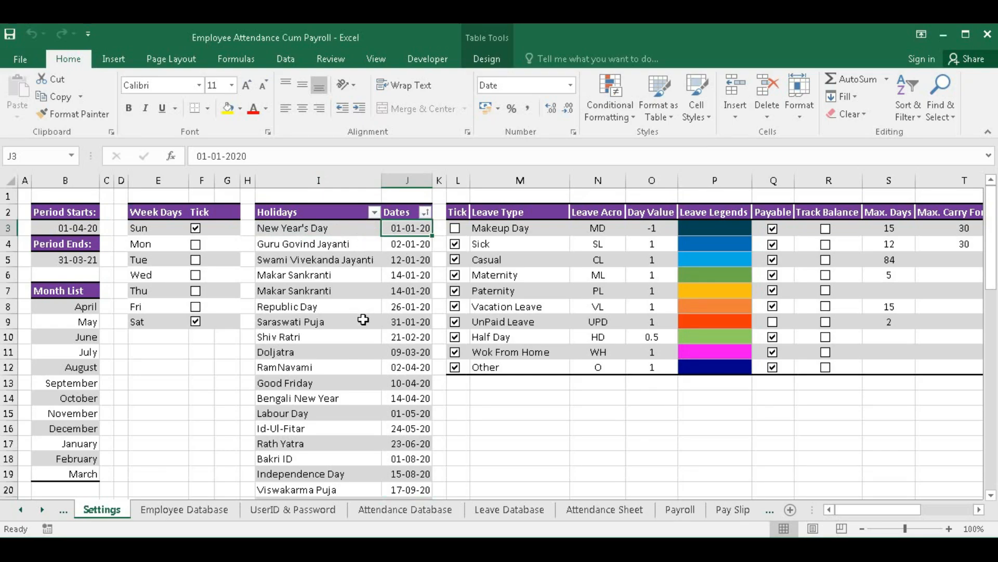
scroll(363, 319, down, 3)
scroll(363, 317, down, 12)
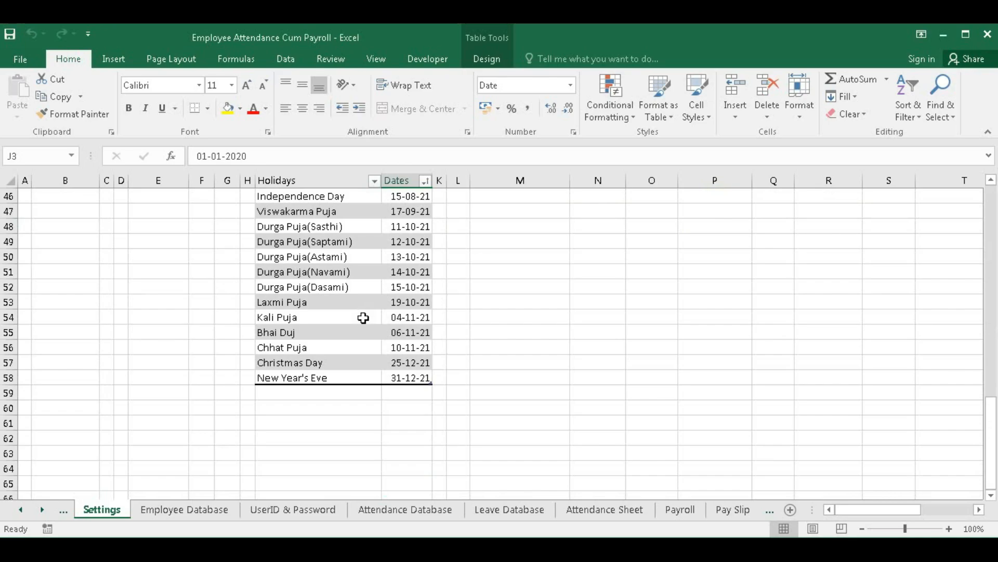
click(279, 378)
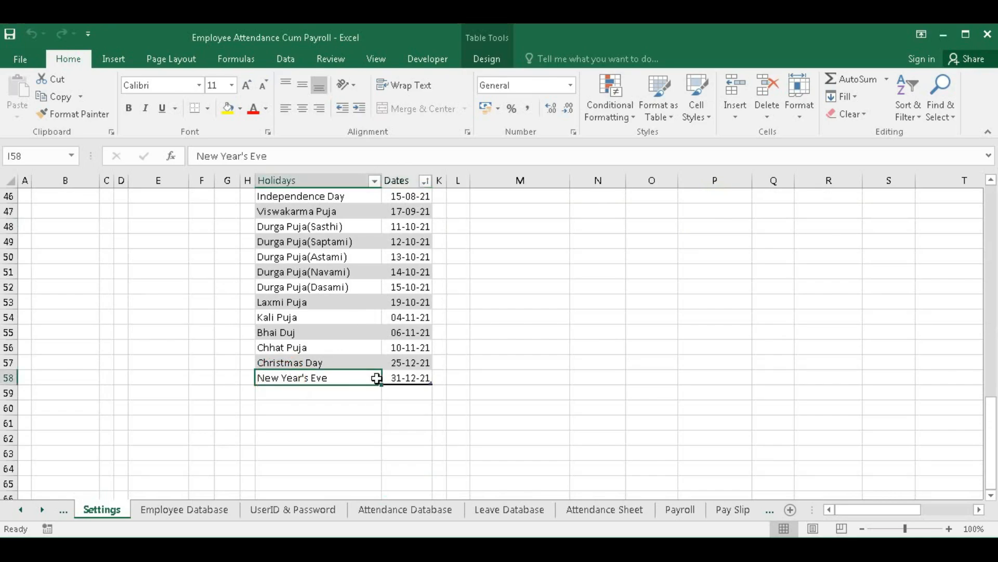
key(Tab)
key(Tab)
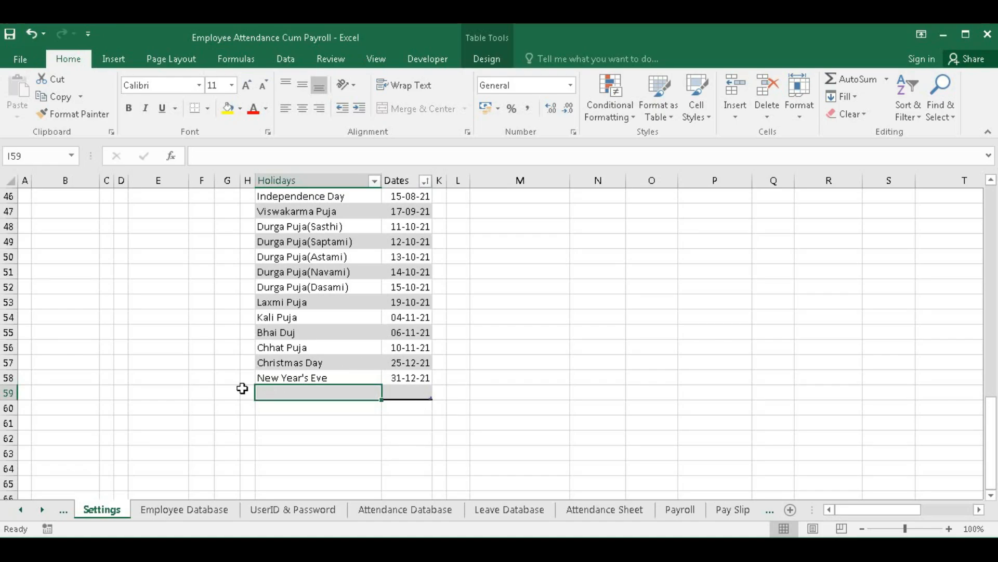
scroll(312, 370, up, 6)
scroll(314, 372, up, 6)
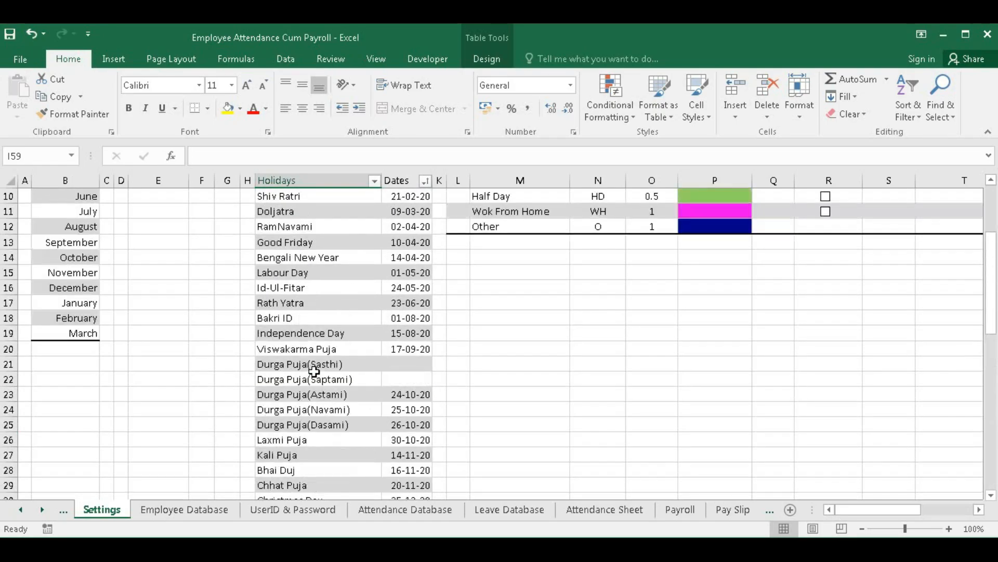
click(410, 362)
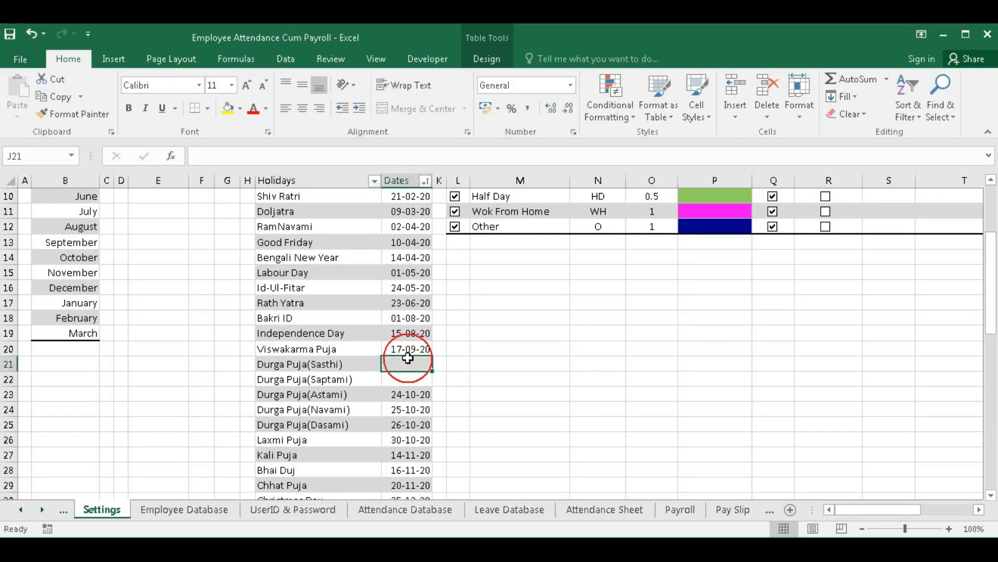
click(581, 509)
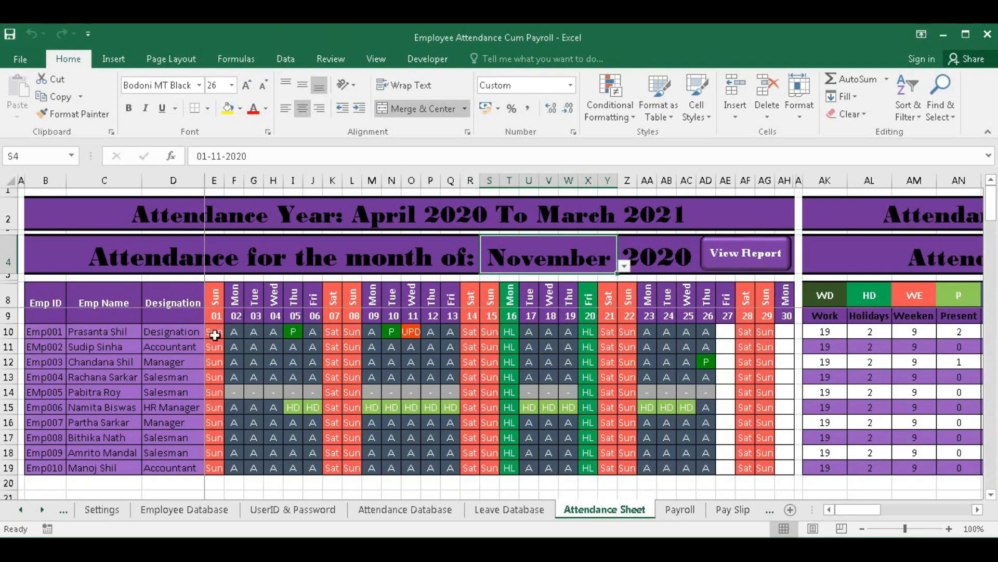
click(294, 335)
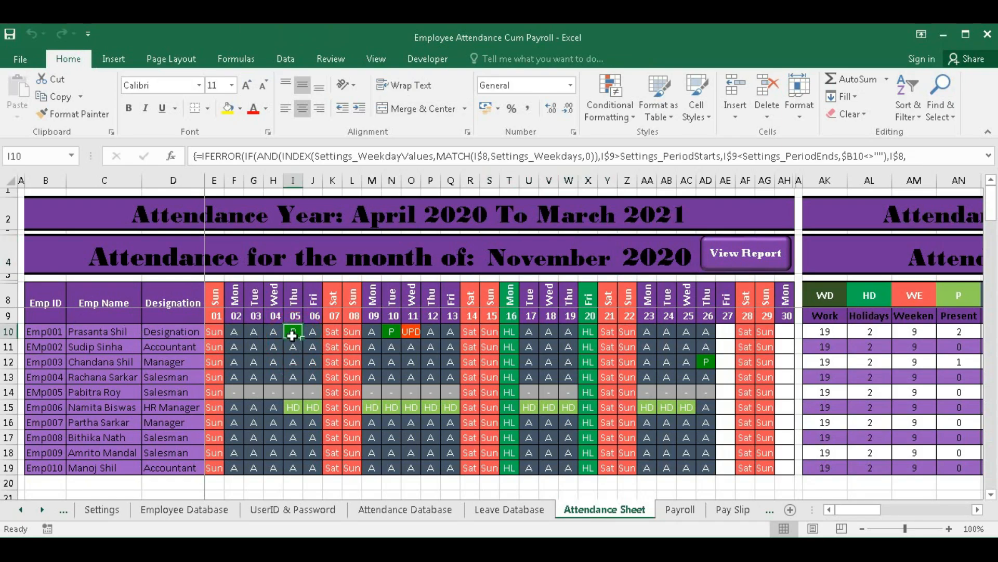
click(389, 334)
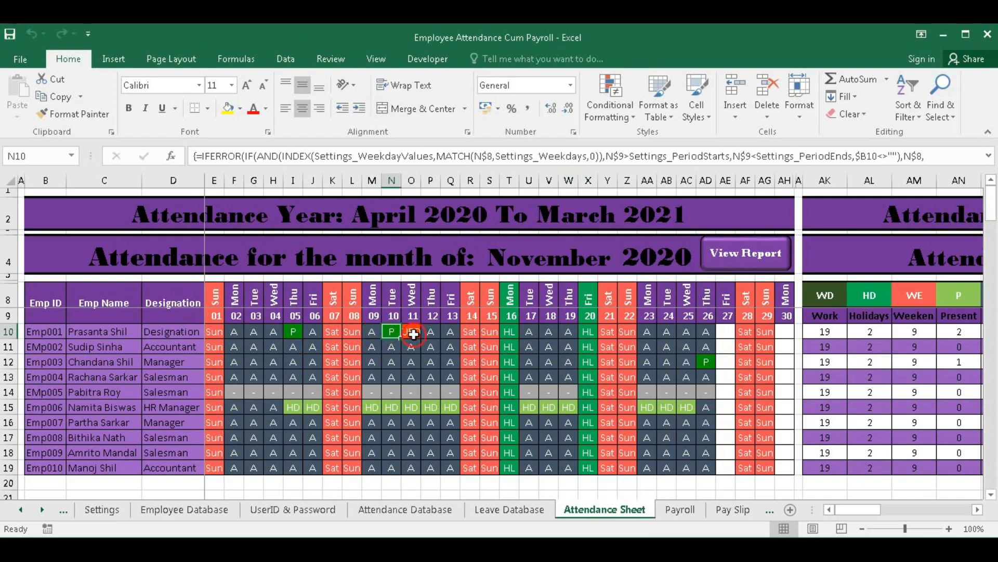
click(413, 335)
click(393, 331)
click(413, 333)
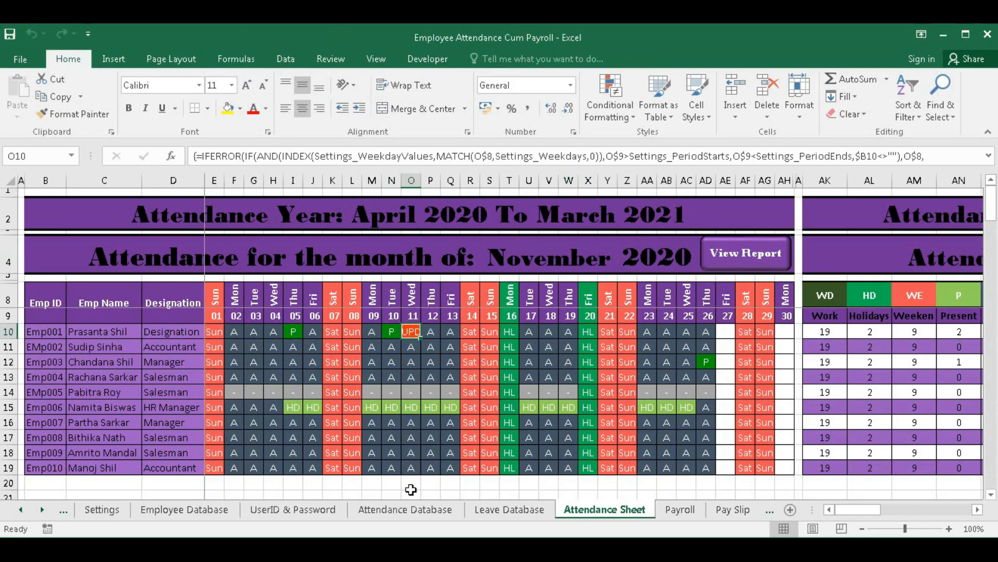
- Change Kali Puja's holiday date in J27 to 10-11-20
click(102, 509)
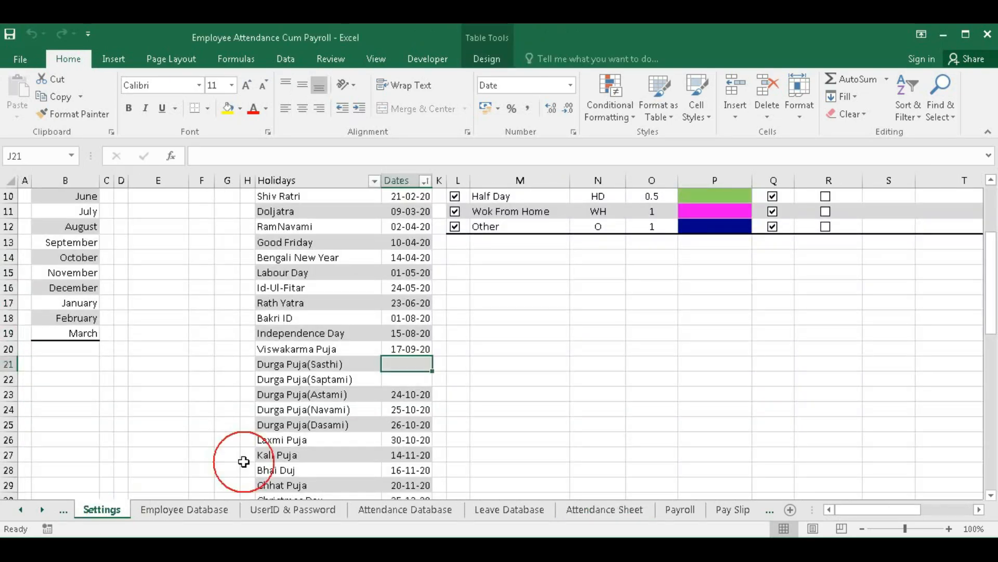
scroll(428, 380, down, 1)
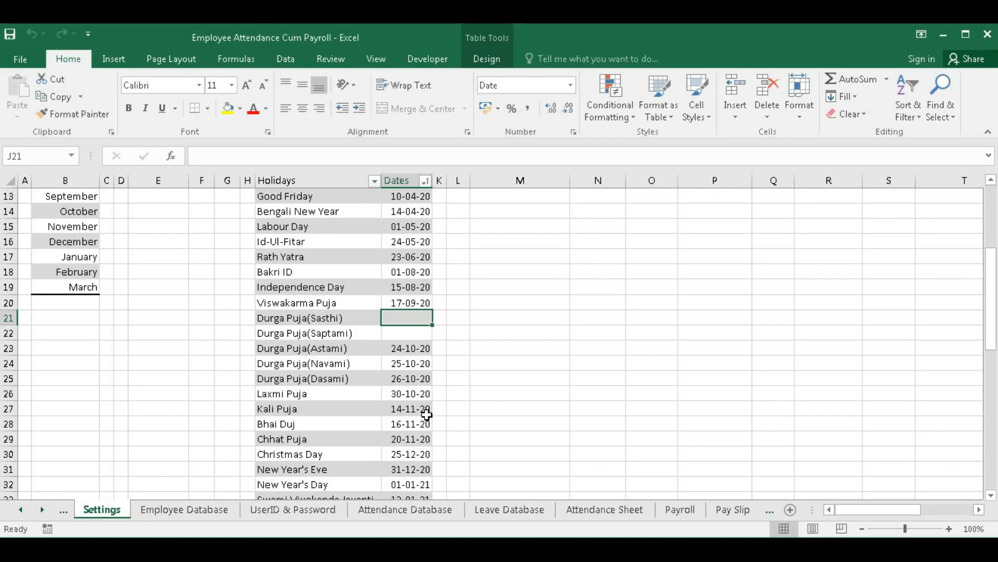
click(413, 410)
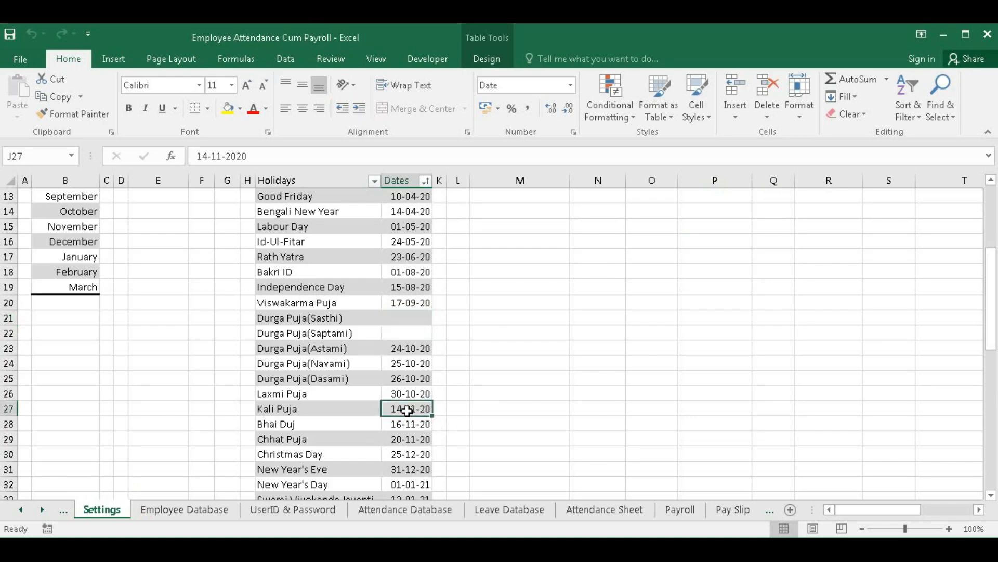
double_click(402, 409)
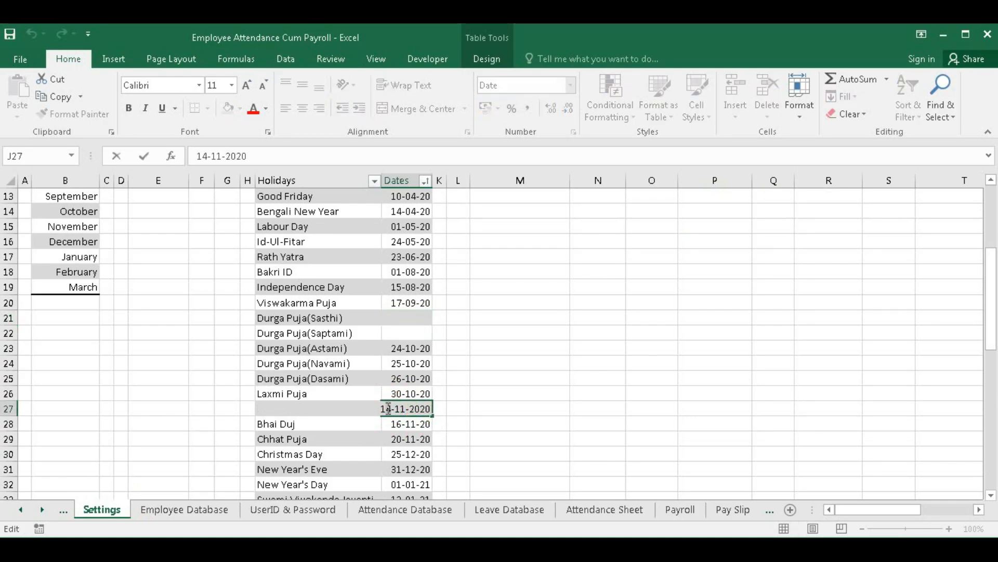
key(Delete)
text(0)
key(Return)
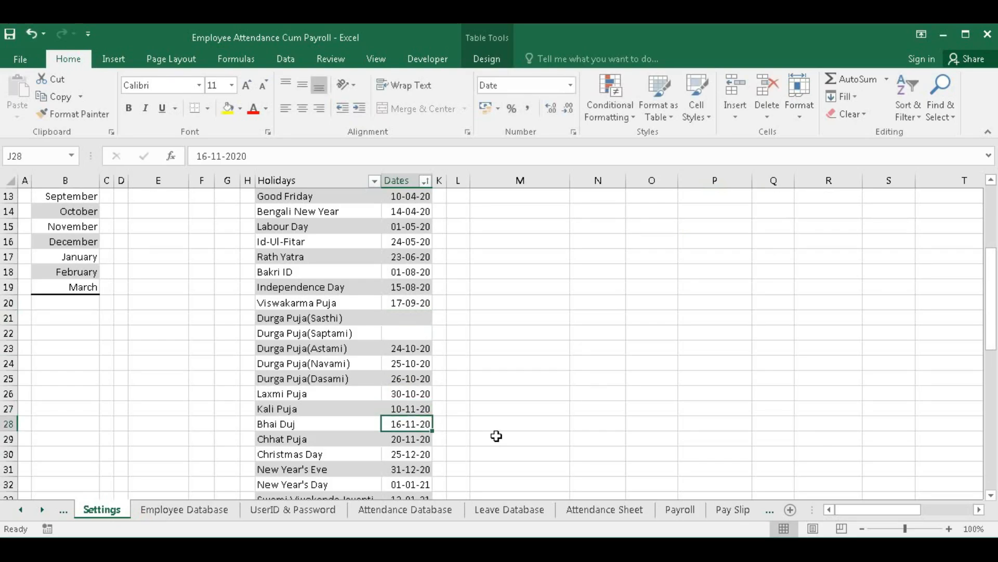
- Change Bhai Duj's holiday date in J28 to 11-11-20
double_click(395, 424)
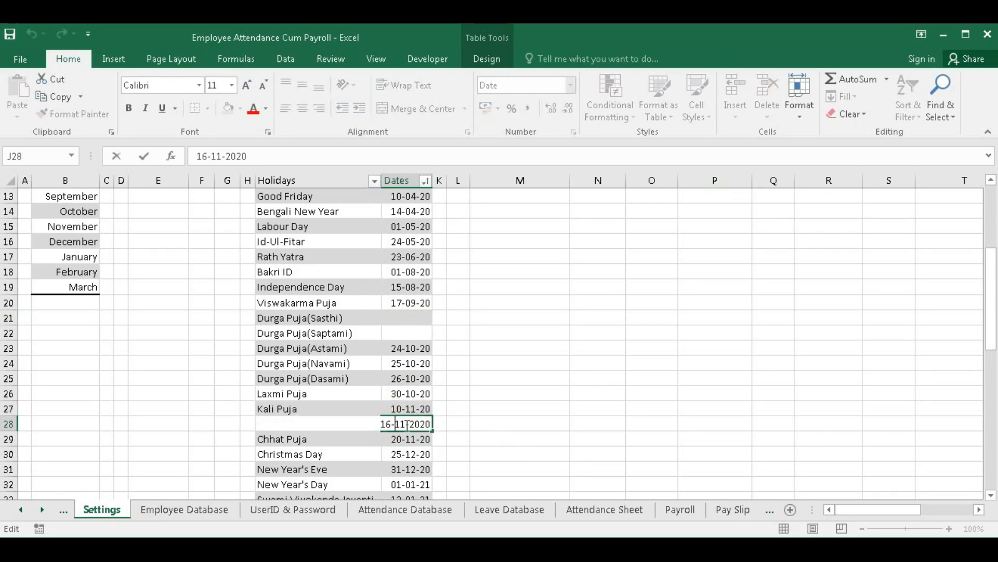
key(Delete)
text(5-)
text(1)
key(Return)
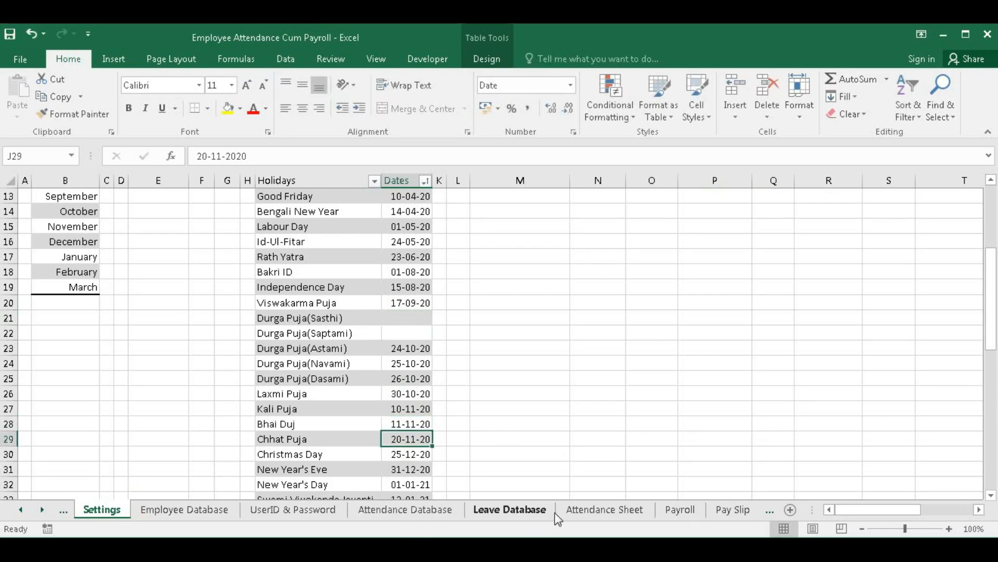
click(434, 511)
- On the Attendance Sheet, verify 10 November shows as a holiday and check the Present count formula
click(603, 511)
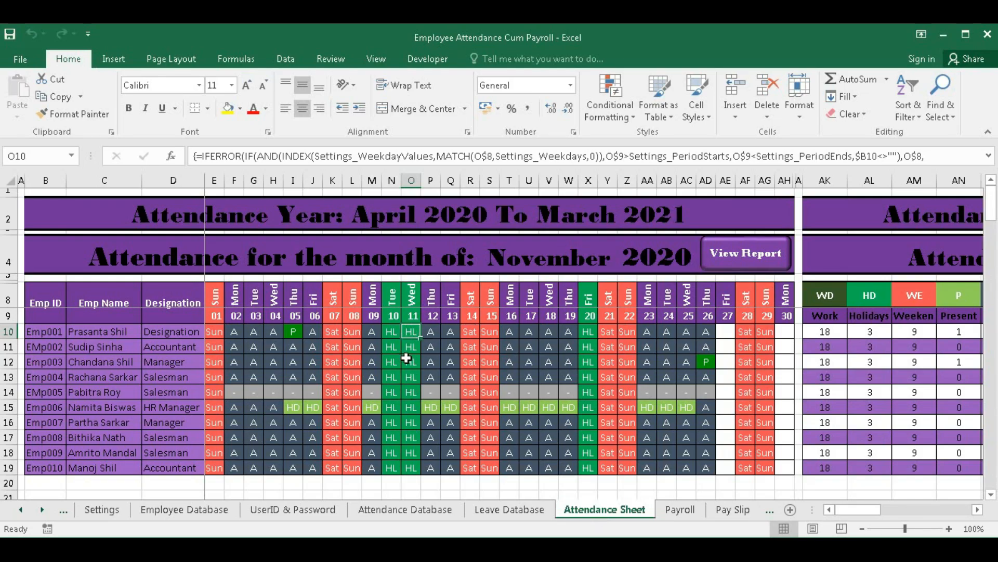
click(393, 332)
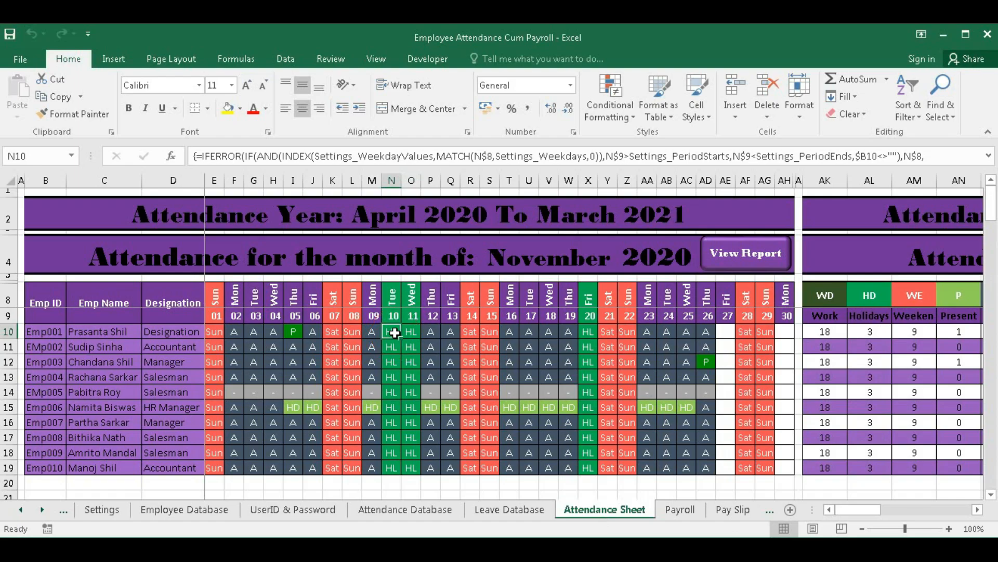
click(293, 333)
click(965, 334)
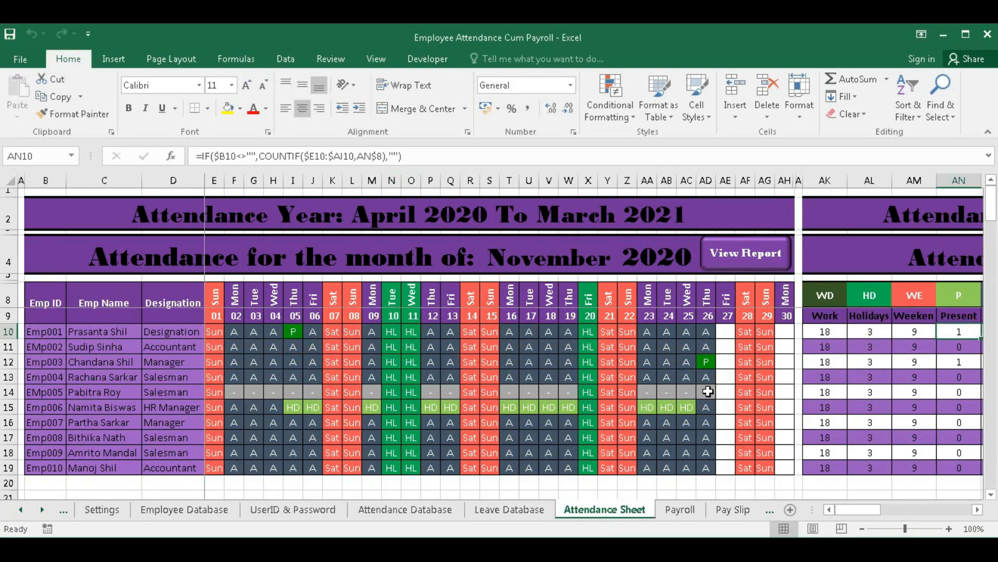
click(977, 510)
drag(977, 510, 977, 510)
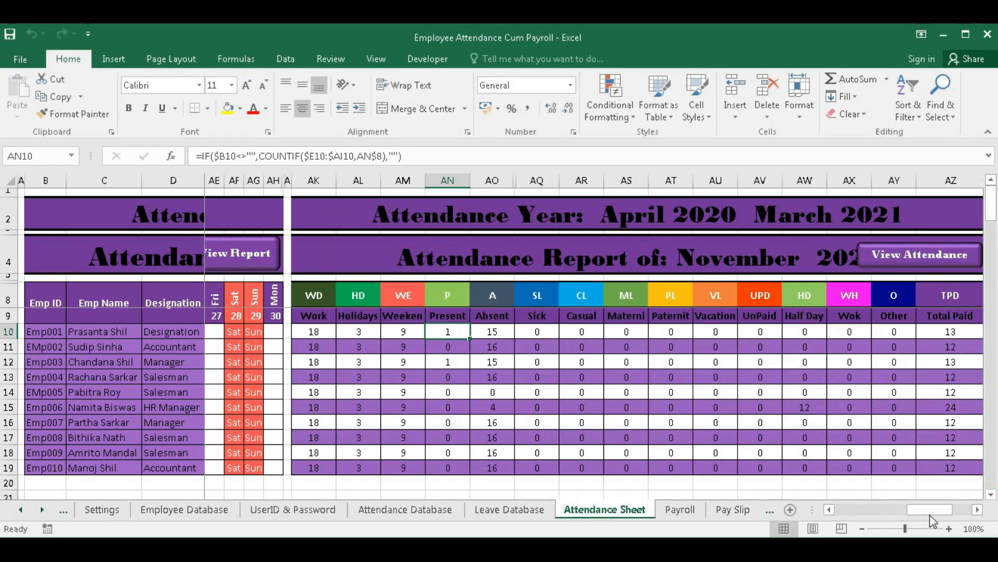
click(857, 509)
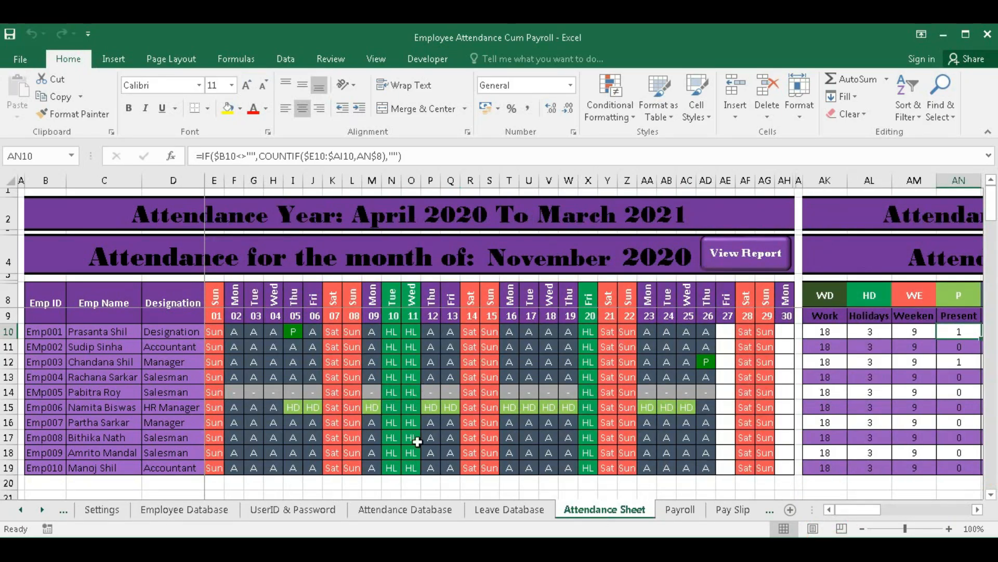
click(496, 513)
- Review the start and end dates of the 11-11-20 unpaid leave record, then return to Settings
scroll(299, 416, down, 2)
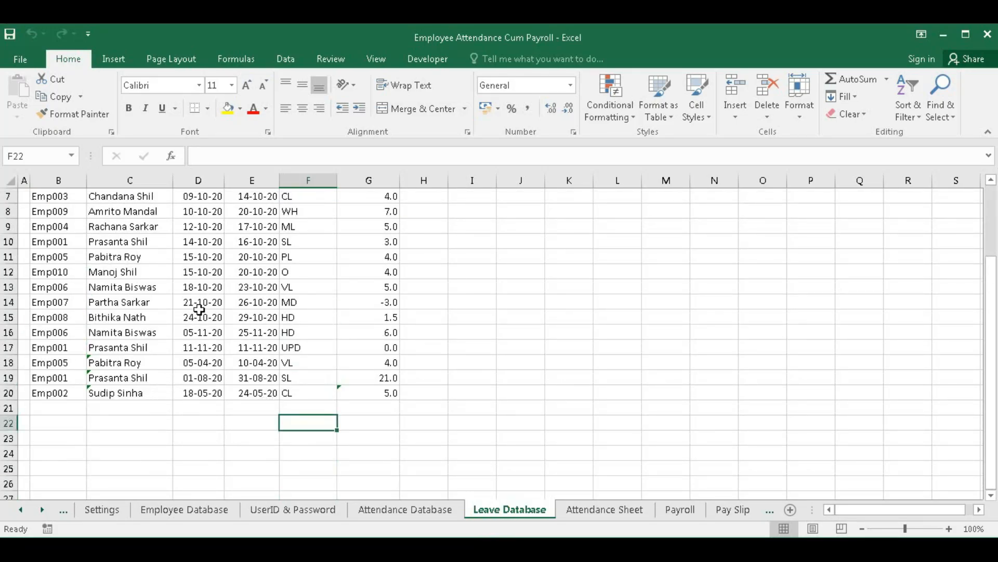
drag(198, 347, 198, 363)
scroll(191, 446, up, 1)
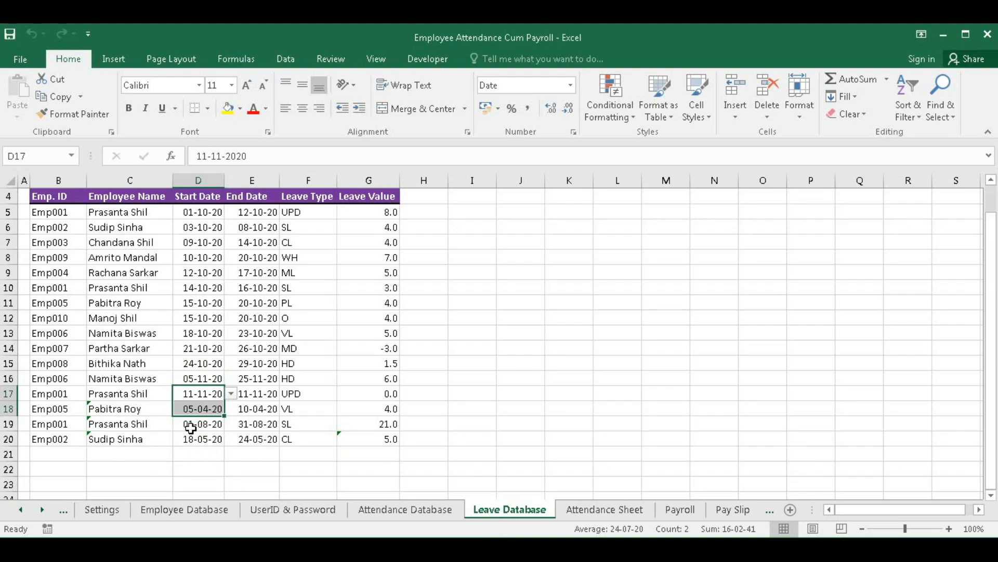
click(196, 395)
click(242, 393)
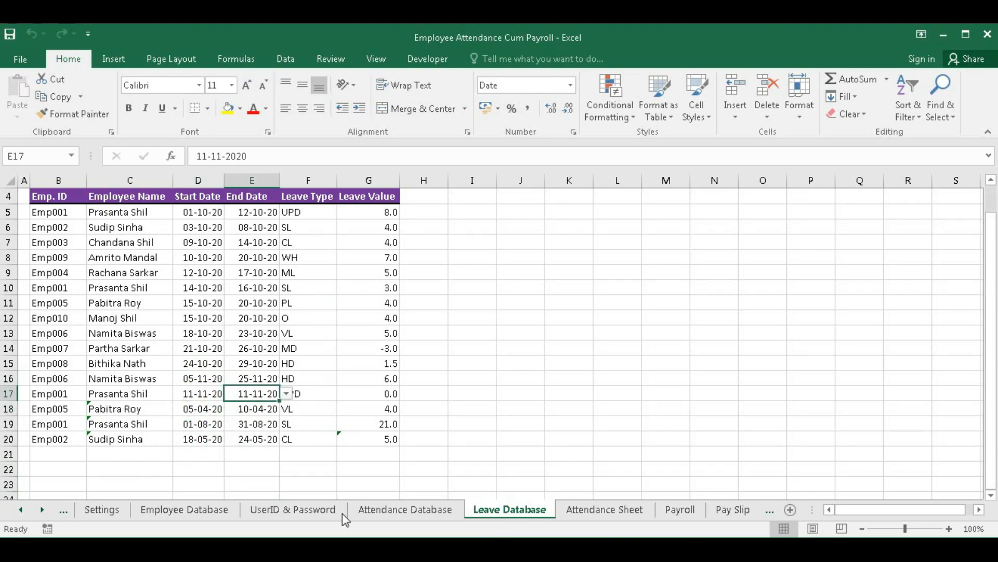
click(103, 509)
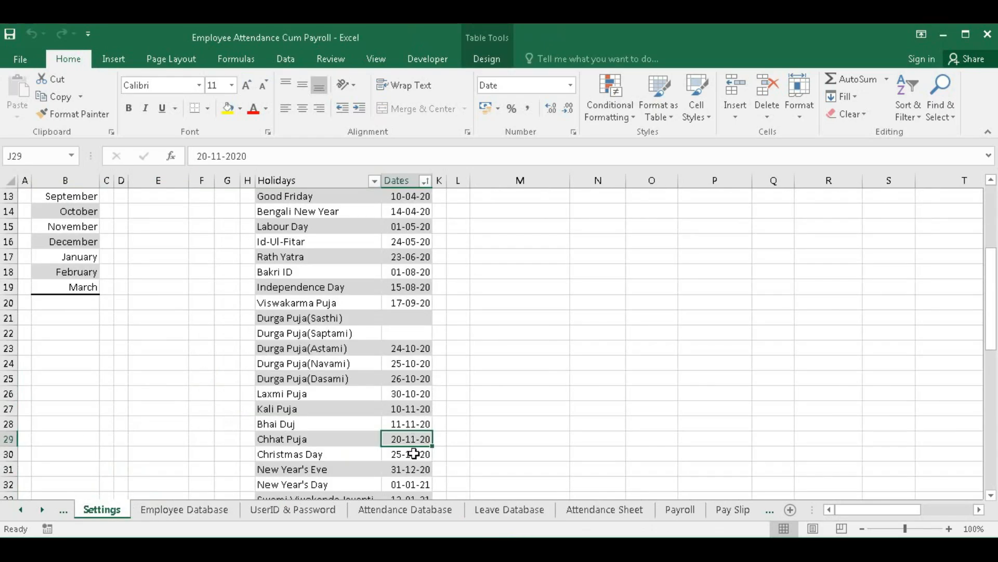
click(605, 509)
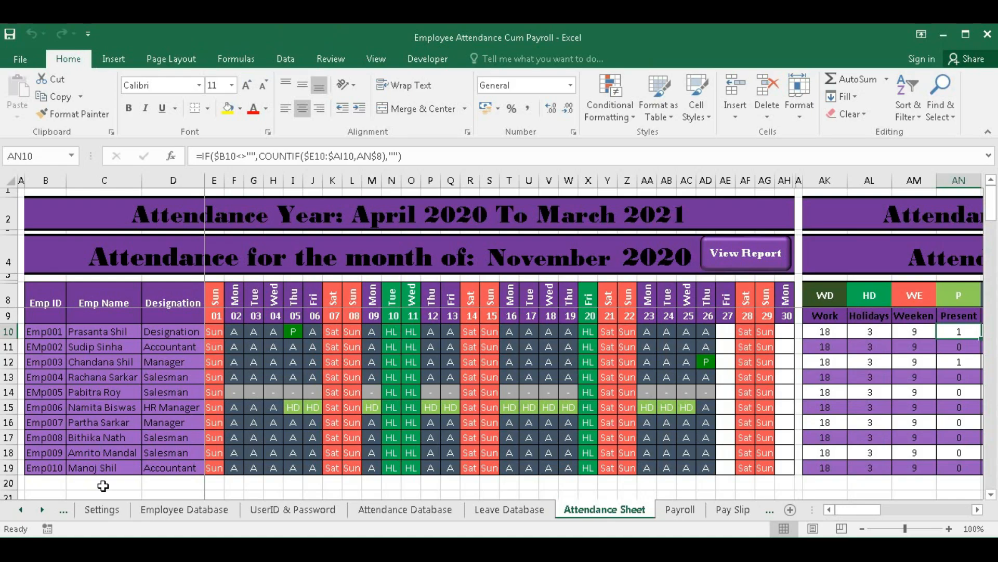
click(104, 510)
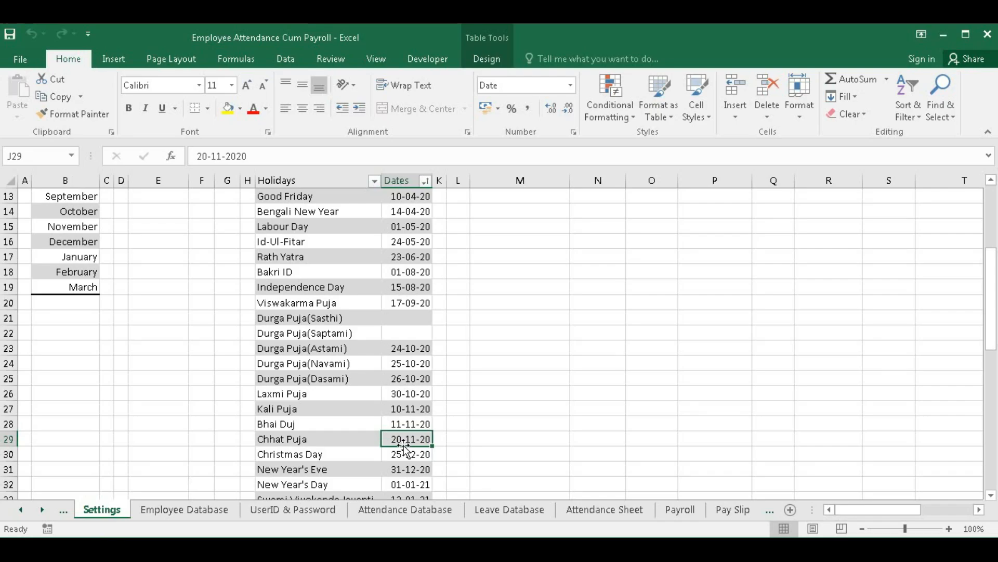
scroll(405, 446, up, 4)
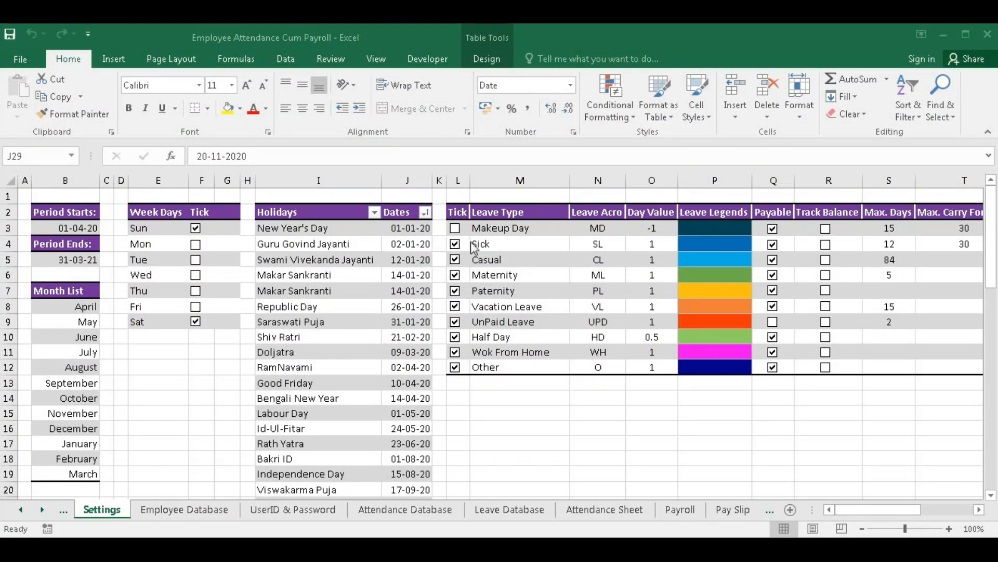
- Untick the Vacation Leave, UnPaid Leave, Half Day, Wok From Home and Other leave types
click(980, 509)
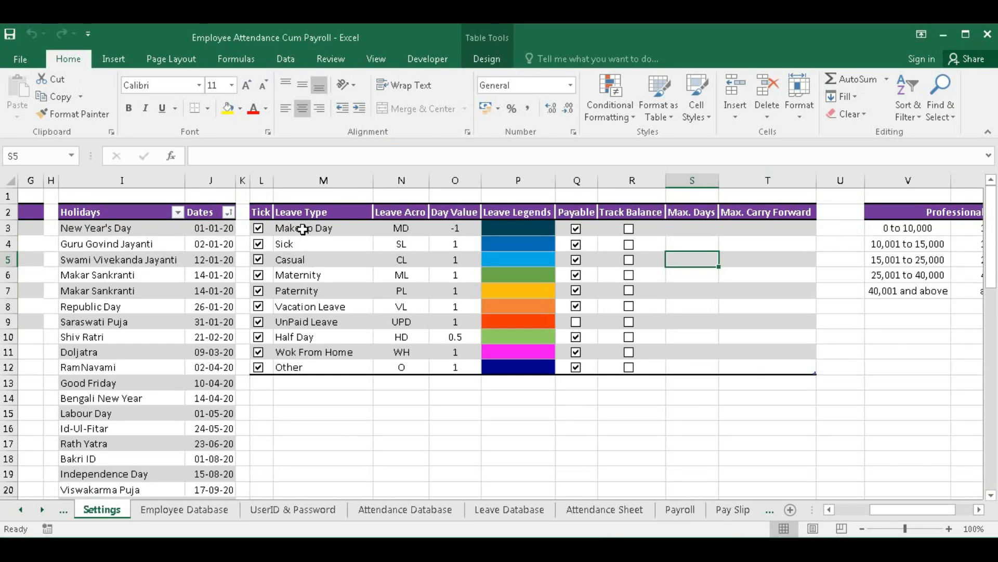
drag(291, 228, 293, 290)
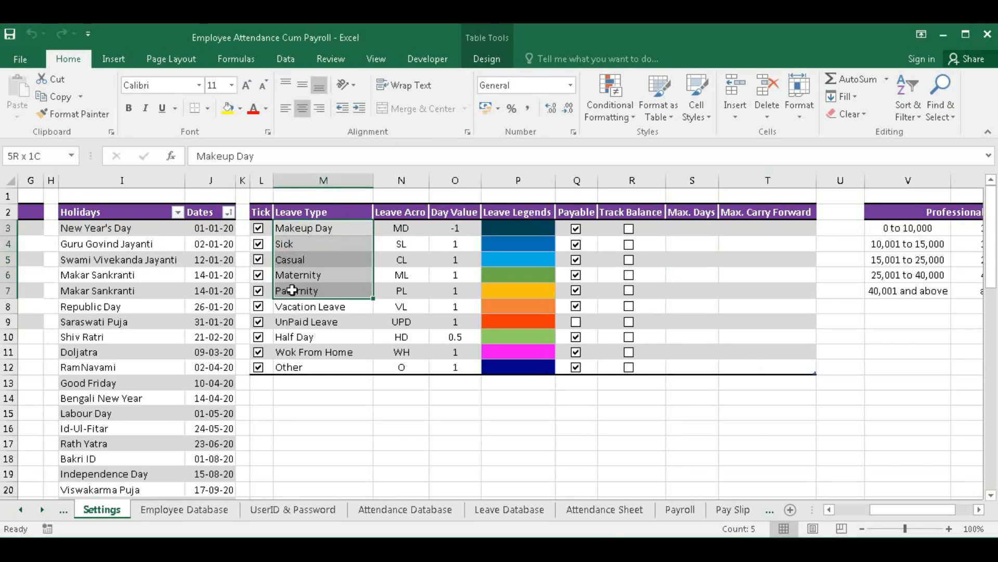
click(258, 307)
click(258, 322)
click(258, 337)
click(259, 352)
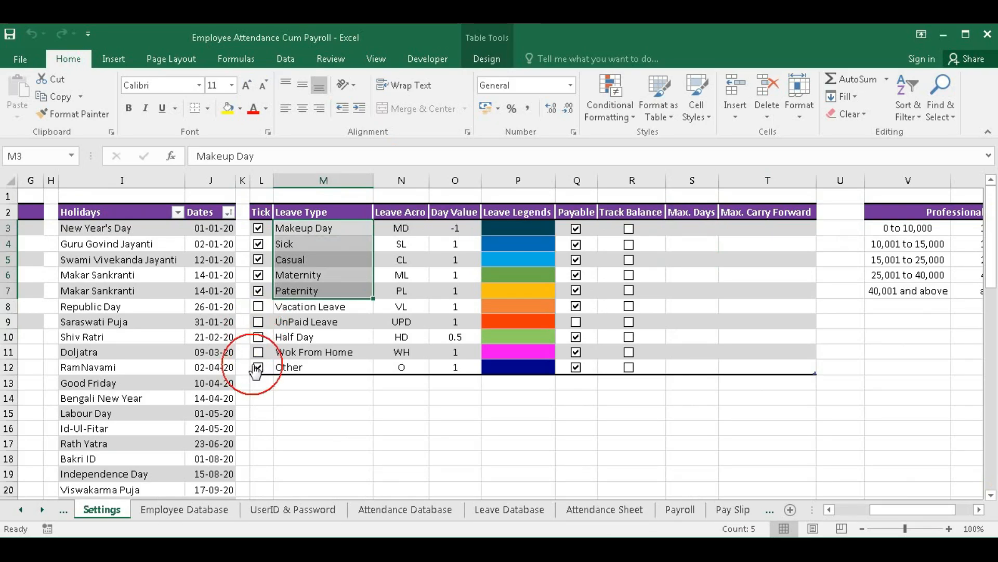
click(258, 368)
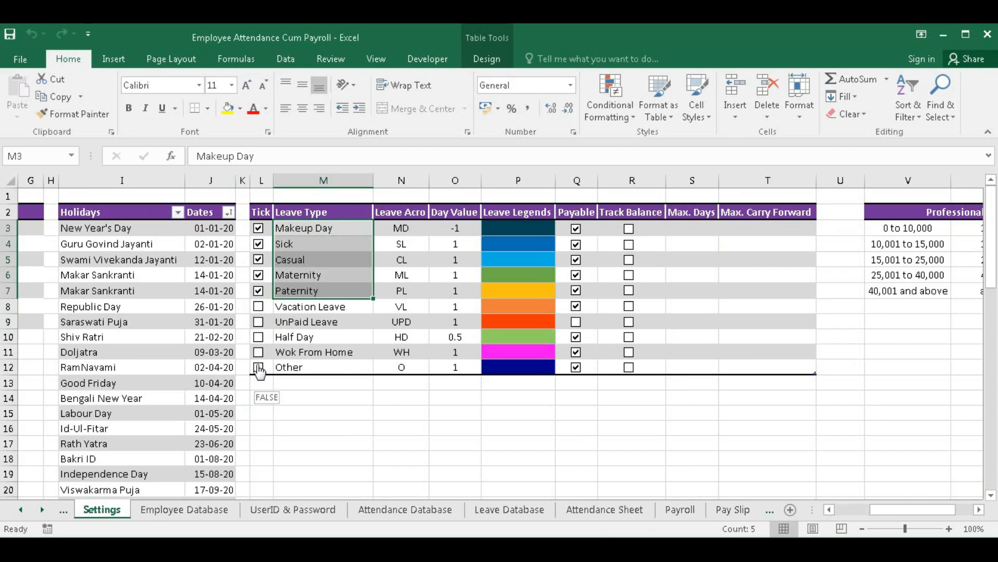
- Re-tick Other, Wok From Home, Half Day, UnPaid and Vacation Leave so all ten are enabled
click(258, 367)
click(259, 352)
click(258, 337)
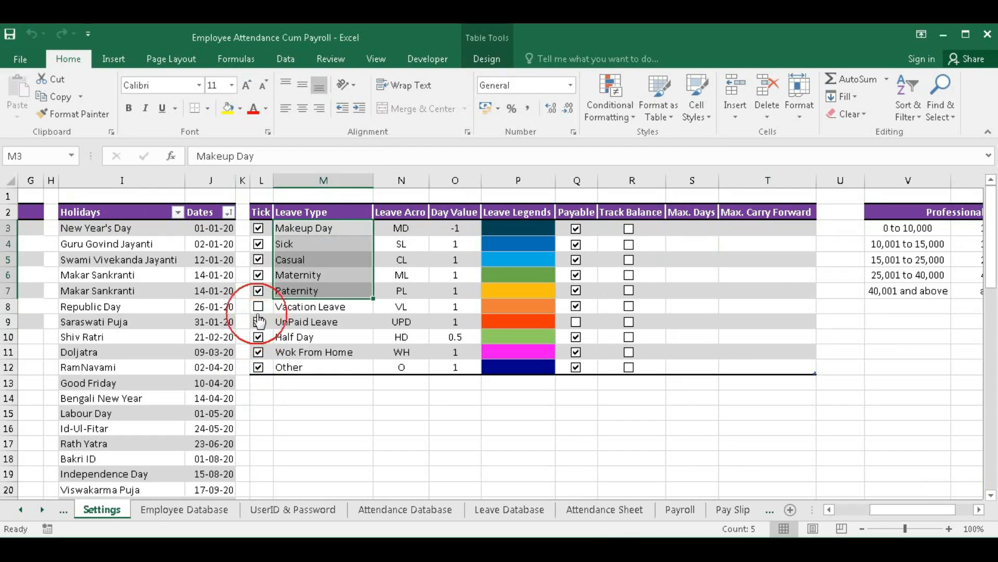
click(258, 307)
click(287, 234)
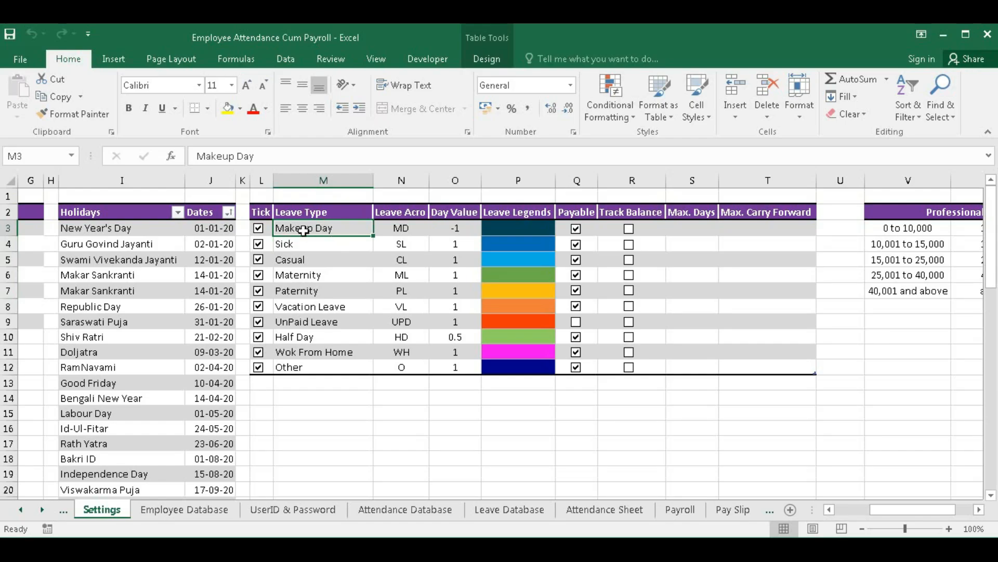
click(300, 245)
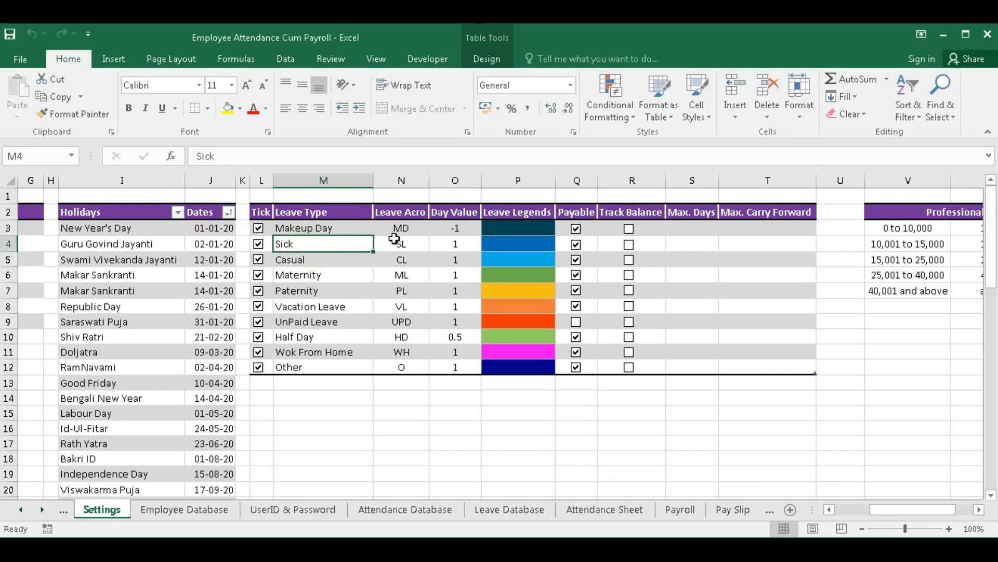
- Highlight the ten leave acronyms and their day values, 1 for full days and 0.5 for Half Day
drag(398, 230, 399, 363)
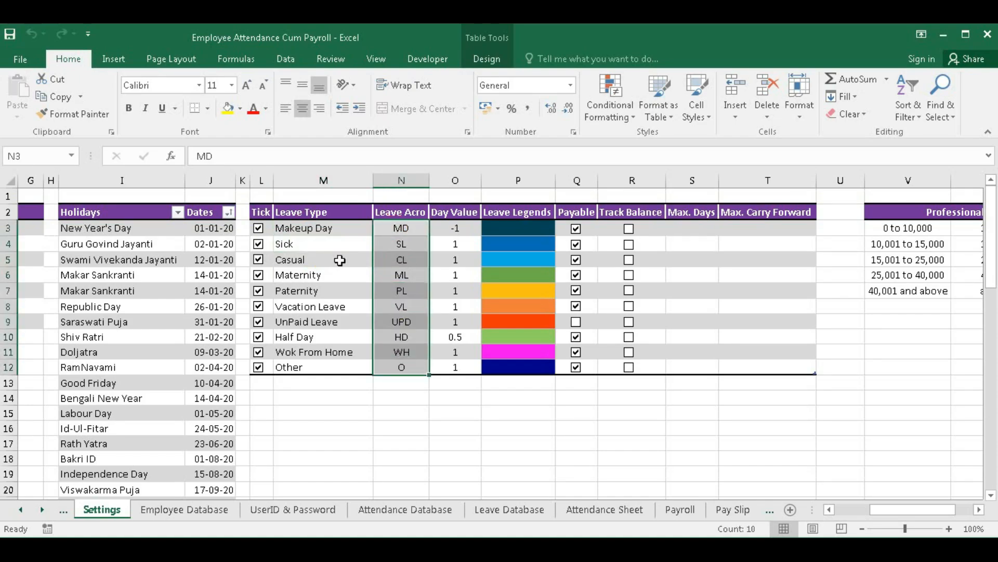
drag(397, 228, 396, 367)
drag(455, 229, 450, 363)
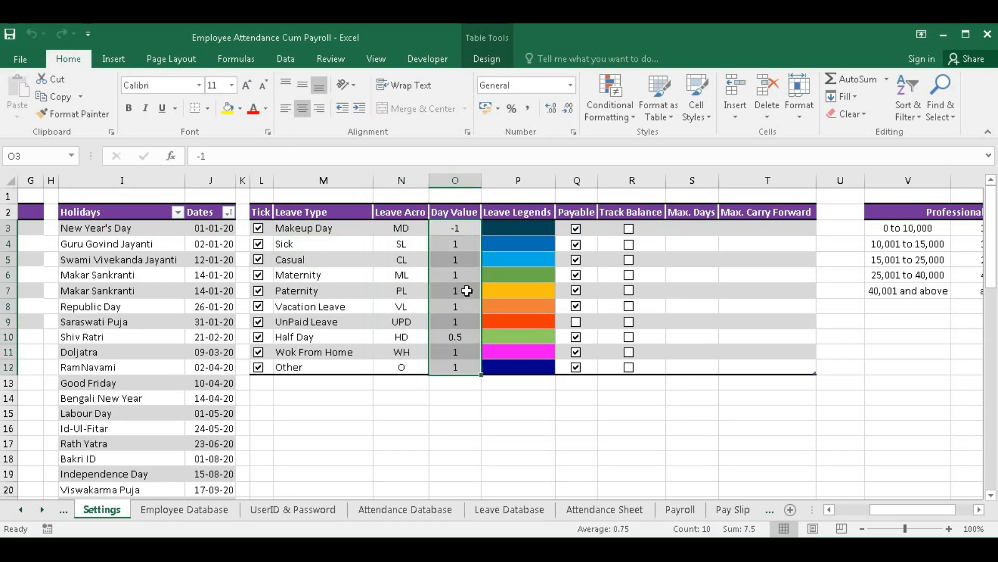
click(453, 229)
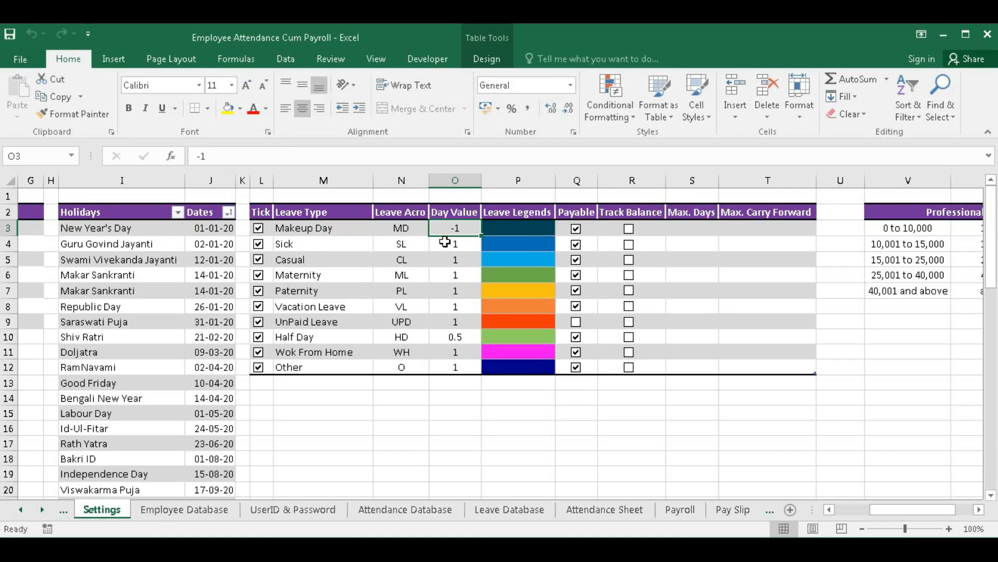
drag(455, 241, 457, 320)
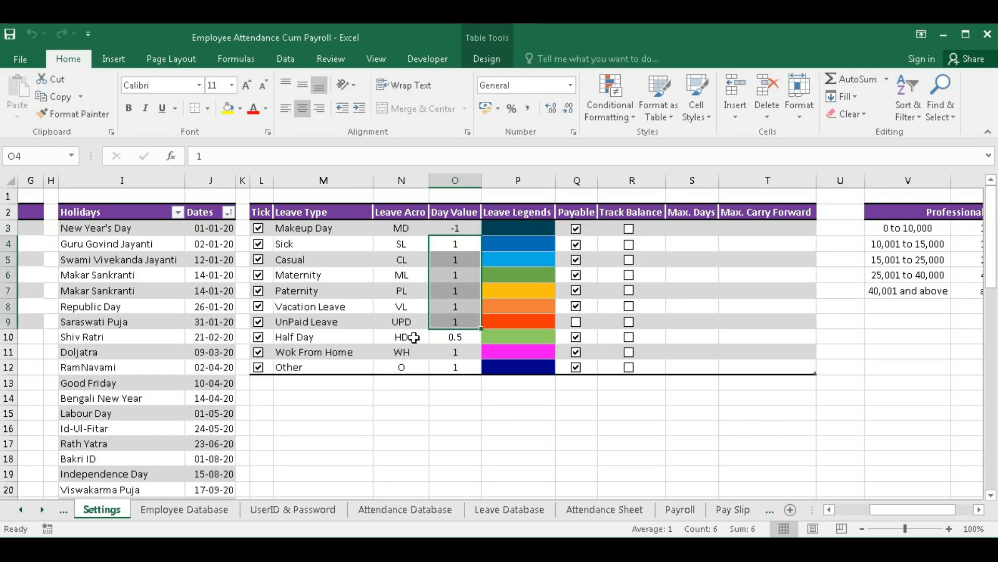
click(446, 341)
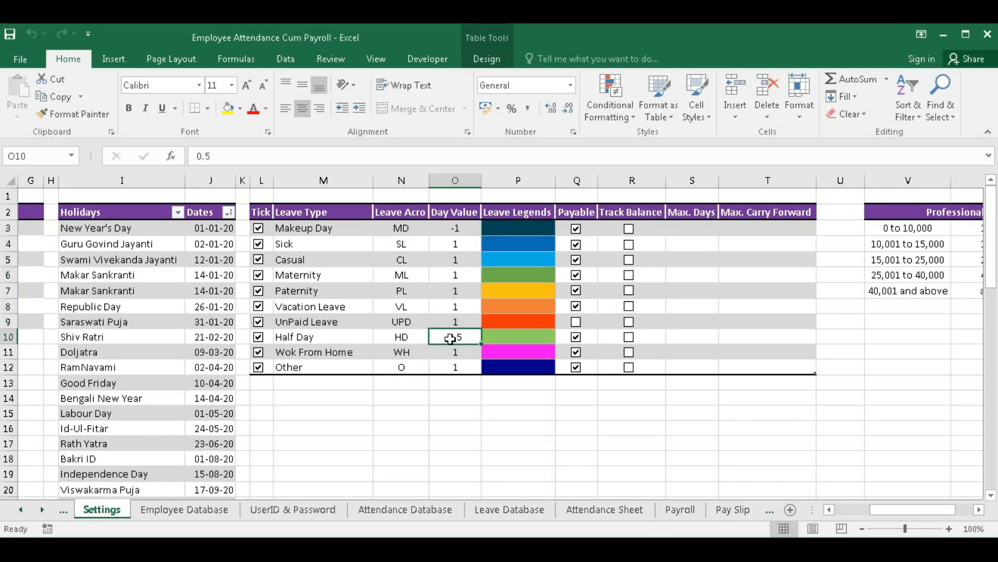
- Highlight the leave legend colours and the Makeup Day entry, then bring up the Attendance Sheet
drag(514, 226, 509, 360)
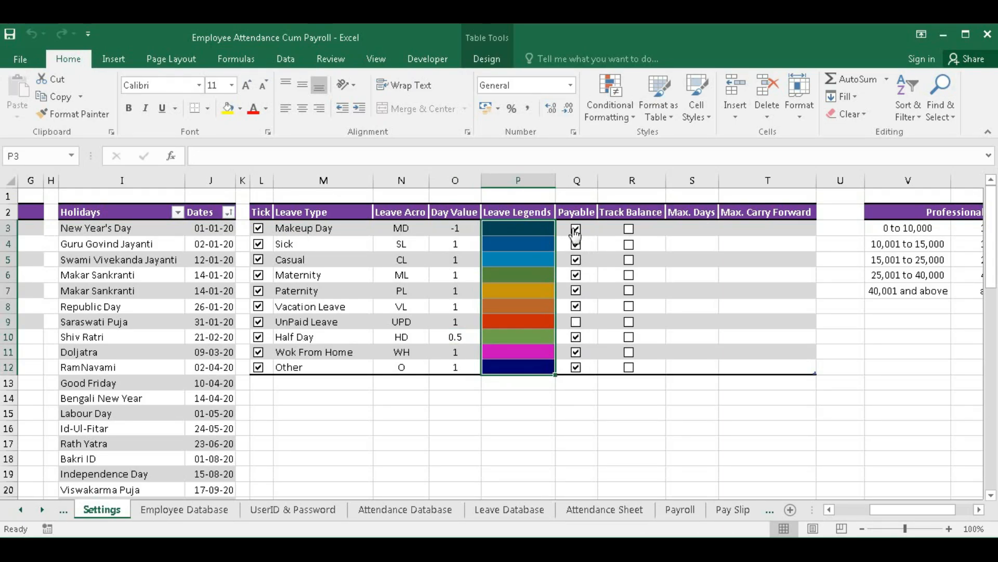
click(309, 231)
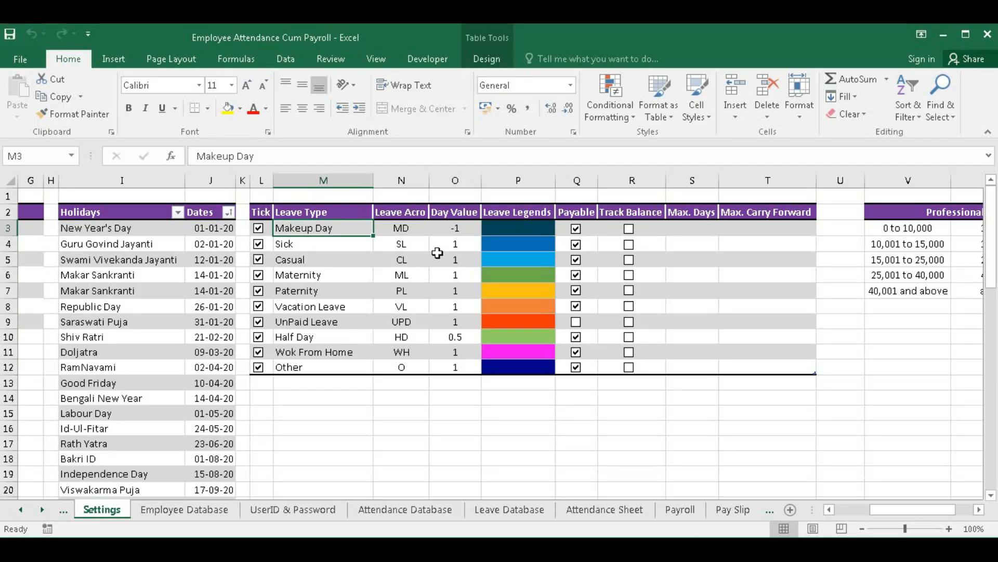
click(585, 512)
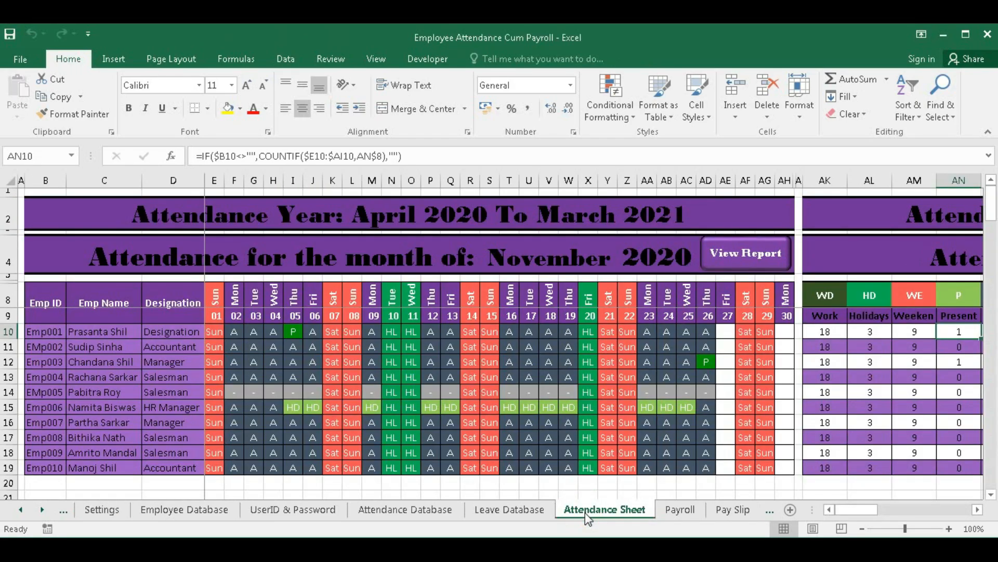
- Open the November 2020 report view and highlight the WD, HD, WE, P, A and MD–O headings
click(735, 254)
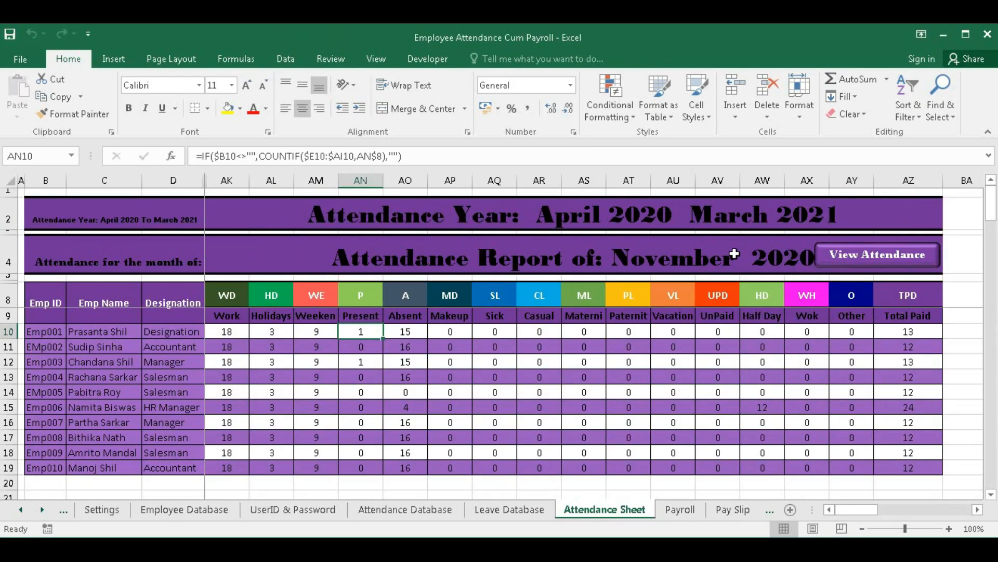
click(225, 297)
click(223, 316)
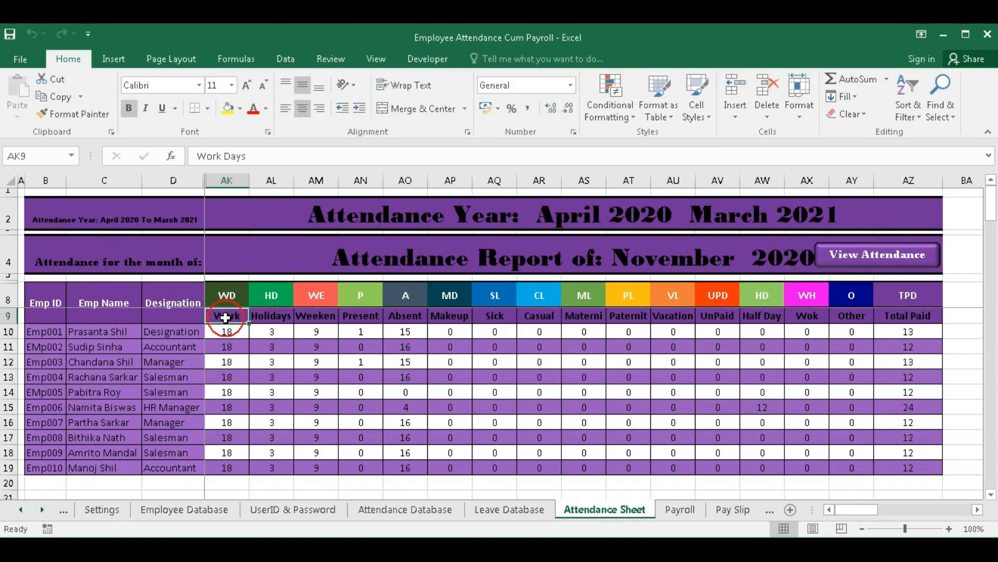
click(271, 305)
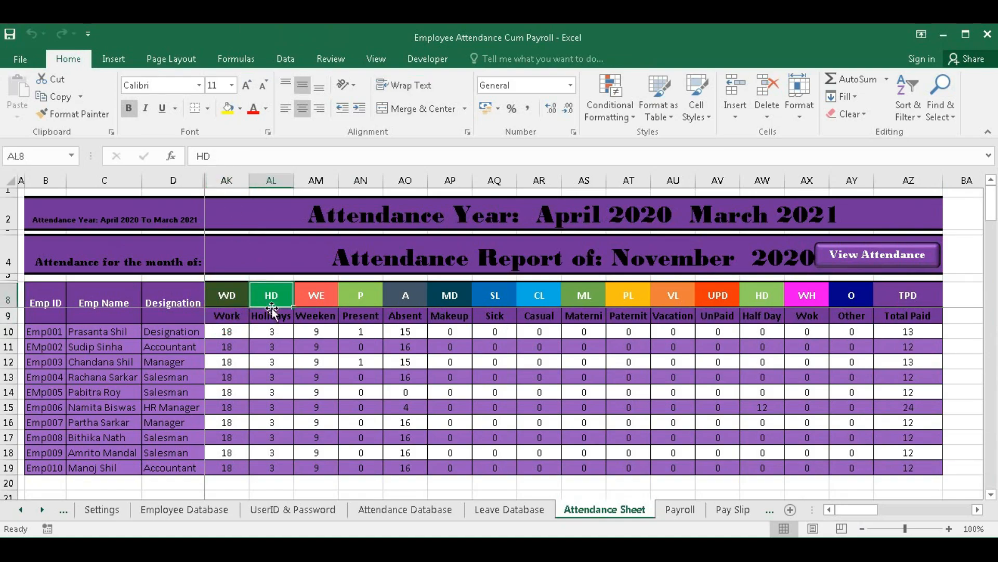
click(316, 298)
click(376, 298)
drag(406, 295, 245, 467)
drag(456, 292, 845, 295)
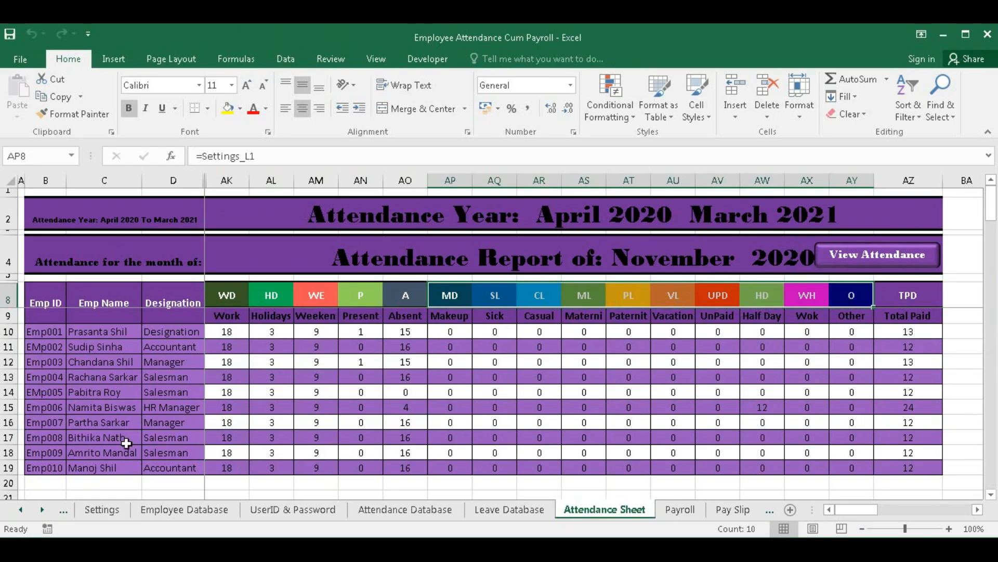
- Untick Other, Half Day and Wok From Home, then view the report without their columns
click(93, 510)
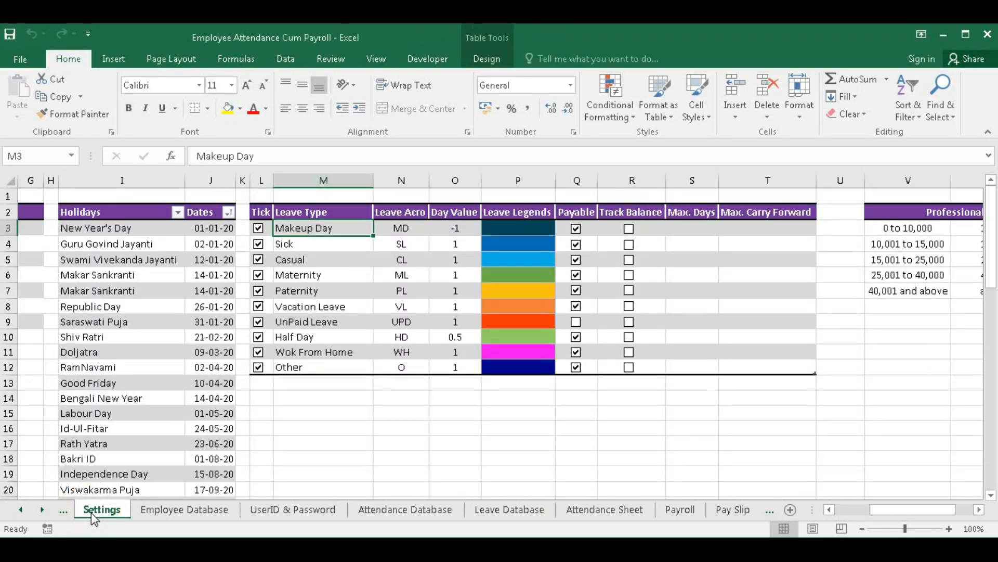
click(259, 367)
click(259, 337)
click(260, 351)
click(604, 510)
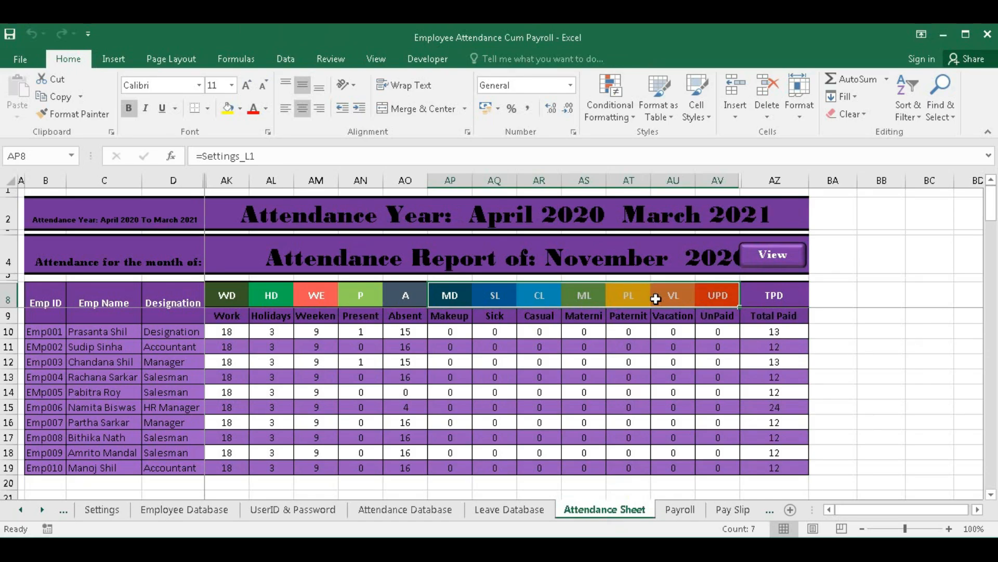
- Re-tick Half Day, Wok From Home and Other and confirm their report columns return
click(89, 512)
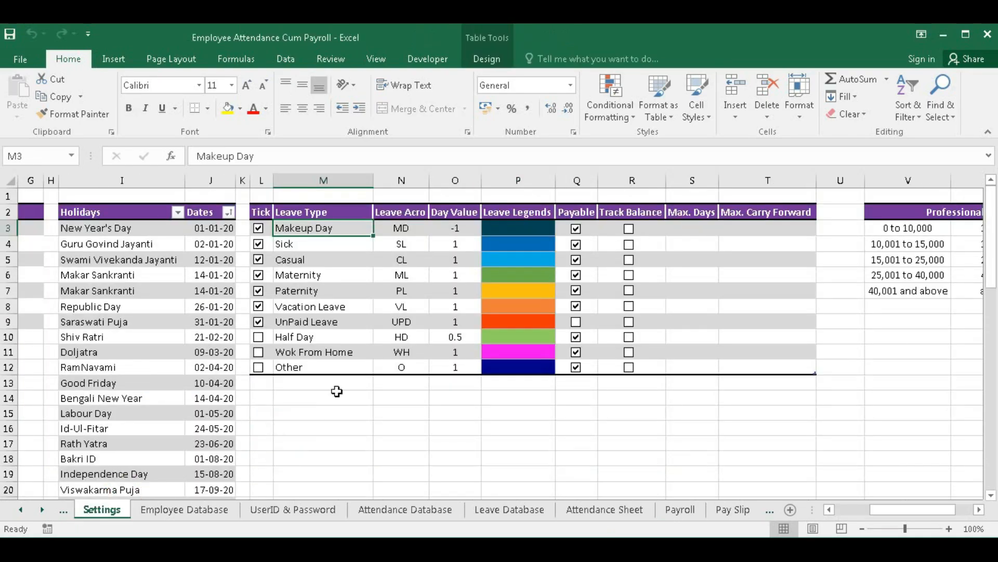
click(259, 337)
click(258, 352)
click(258, 367)
click(609, 511)
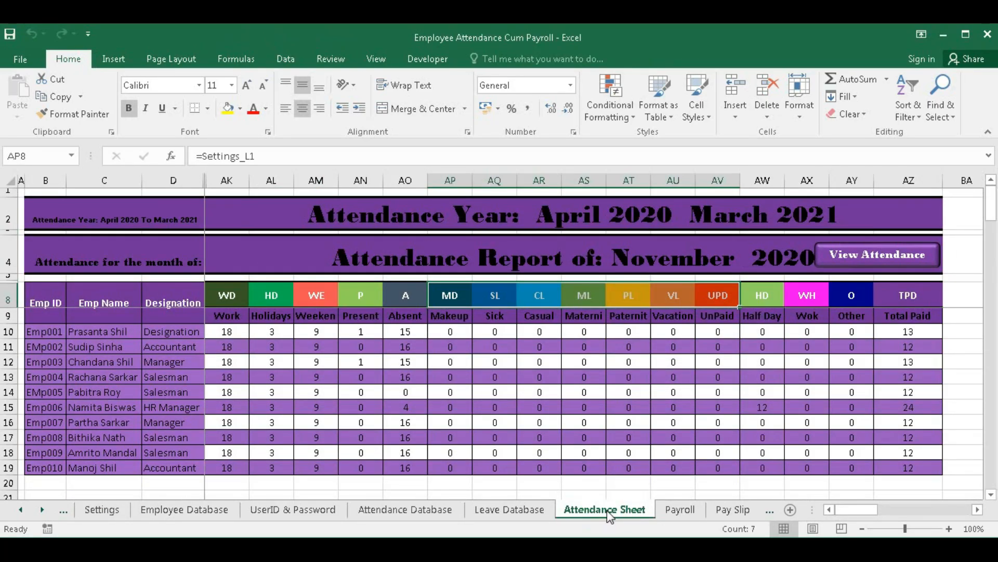
- Switch the Attendance Sheet month to October 2020
click(876, 250)
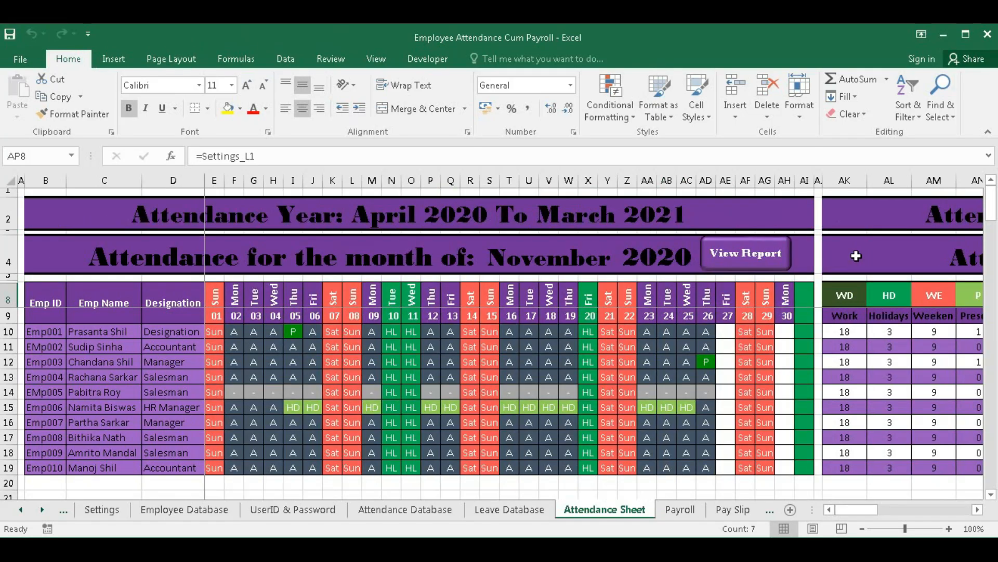
click(575, 260)
click(624, 269)
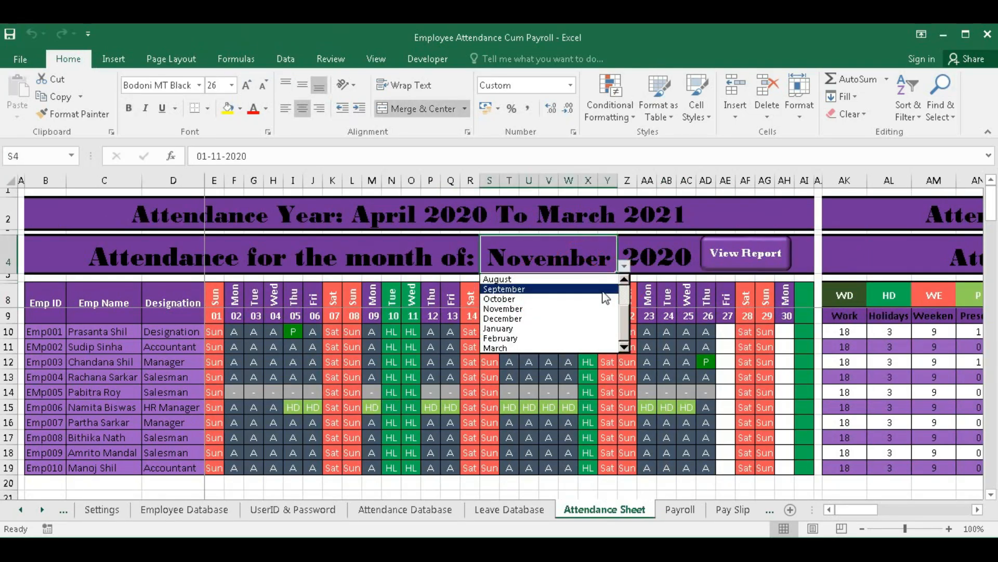
click(512, 300)
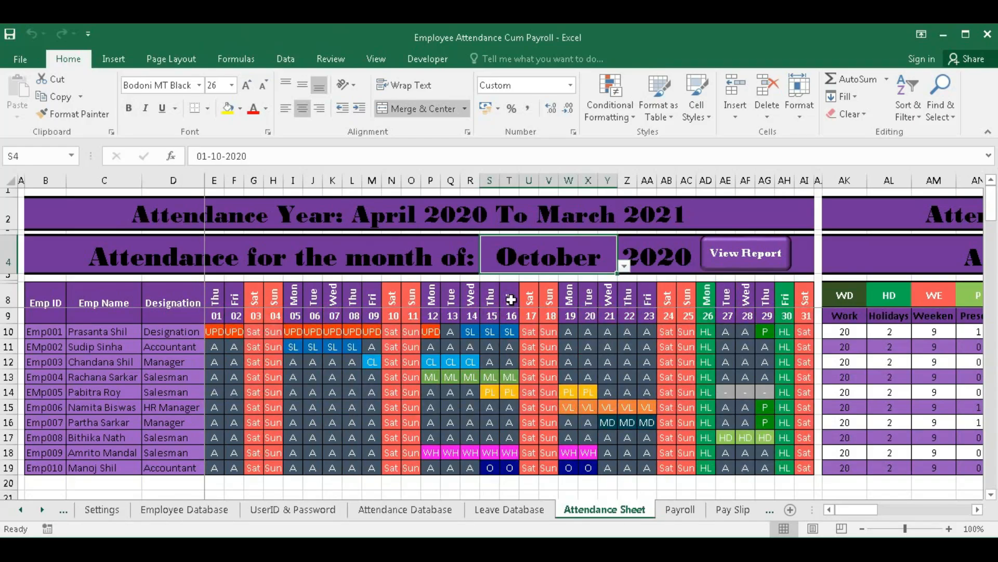
drag(856, 513, 941, 509)
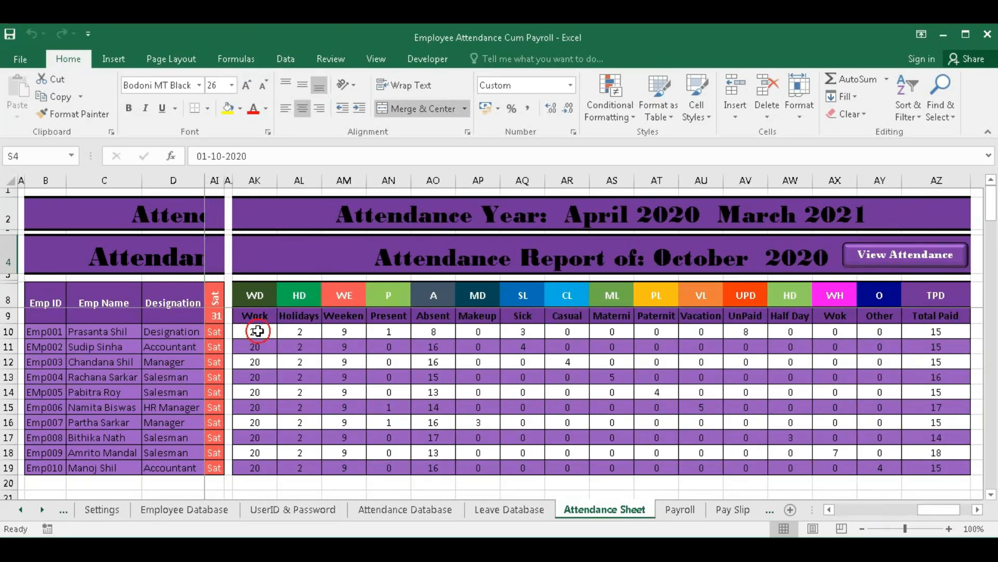
- Inspect the Work Days, Holidays, Weekends, Present, Absent, Sick, UnPaid and Total Paid formulas
click(258, 330)
click(302, 333)
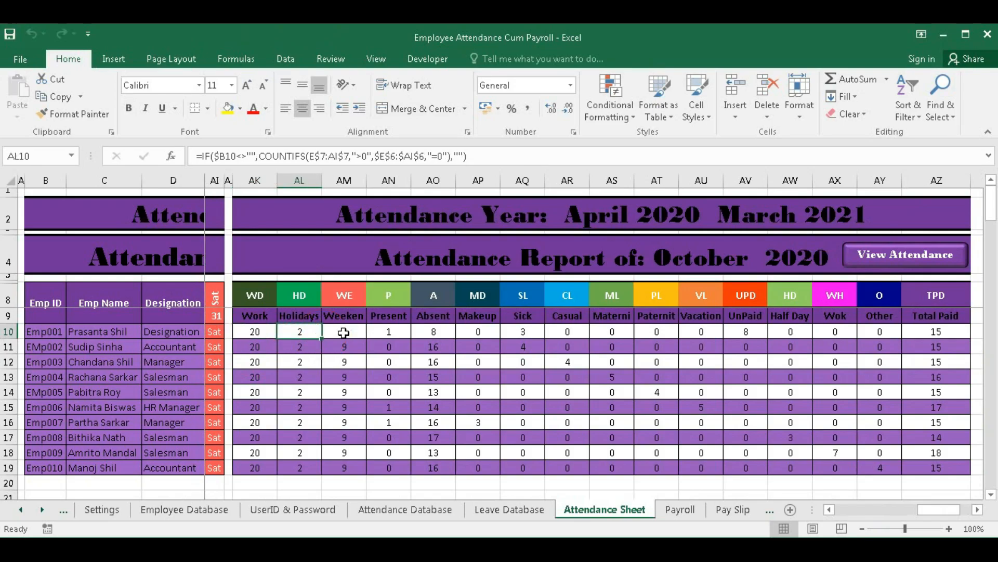
click(343, 332)
click(384, 334)
click(447, 333)
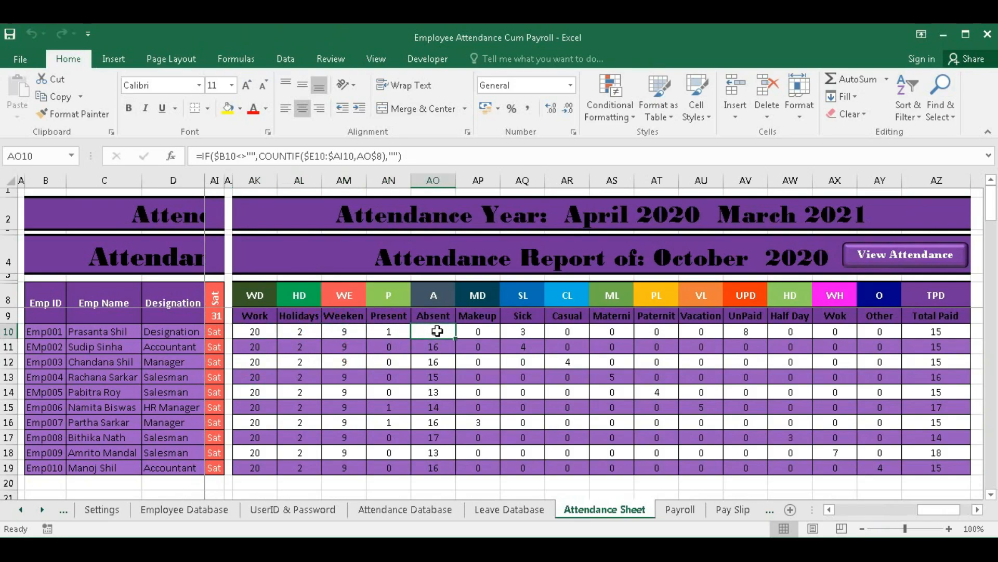
key(Right)
key(Right)
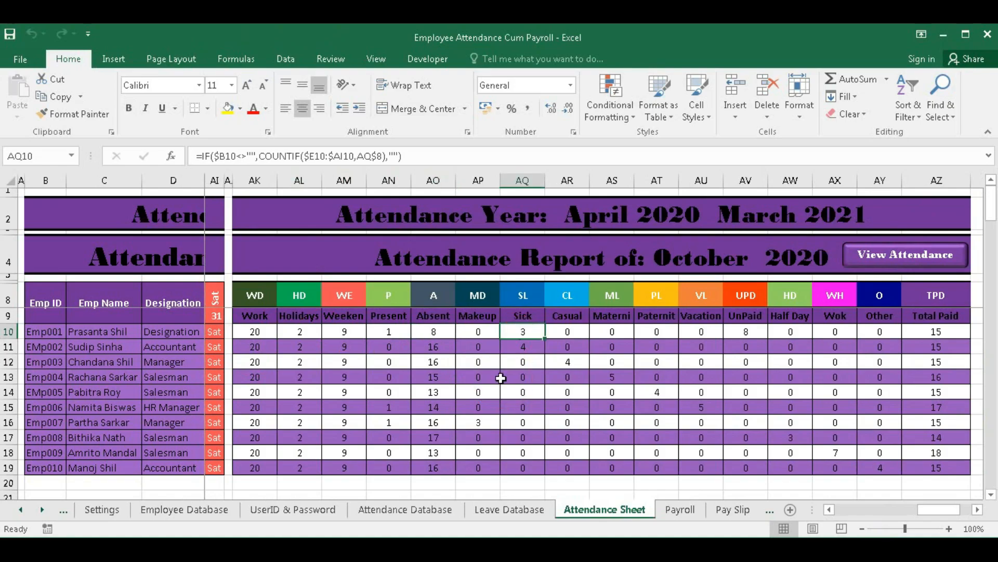
click(746, 335)
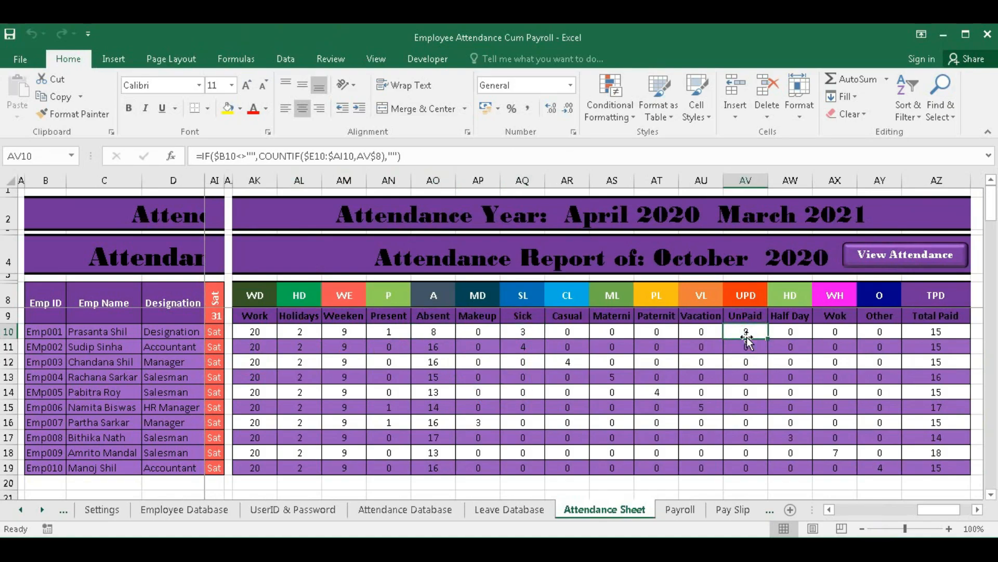
click(941, 334)
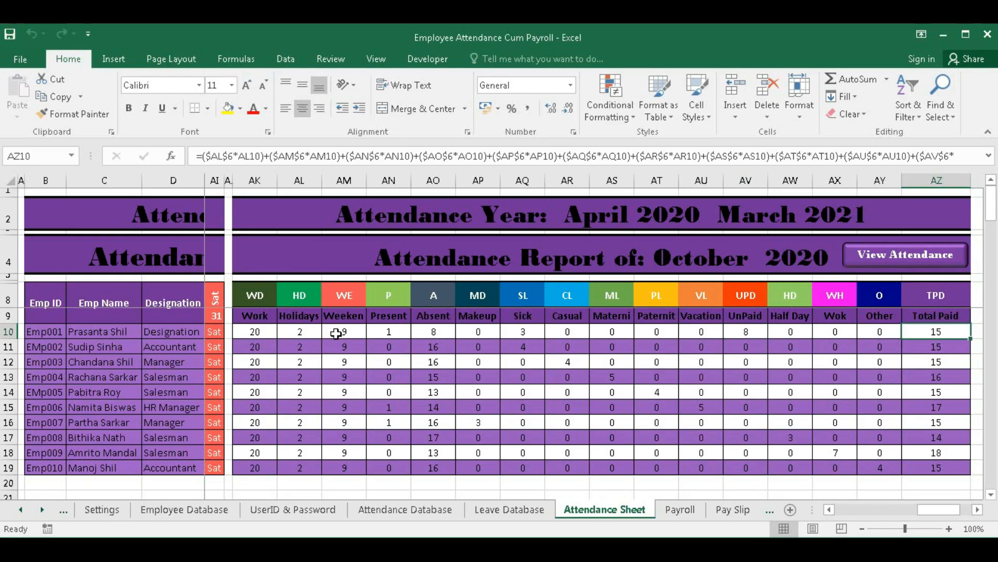
- Select the first employee's Holidays, Weekends, Present and Sick counts to confirm they sum to 15
click(303, 331)
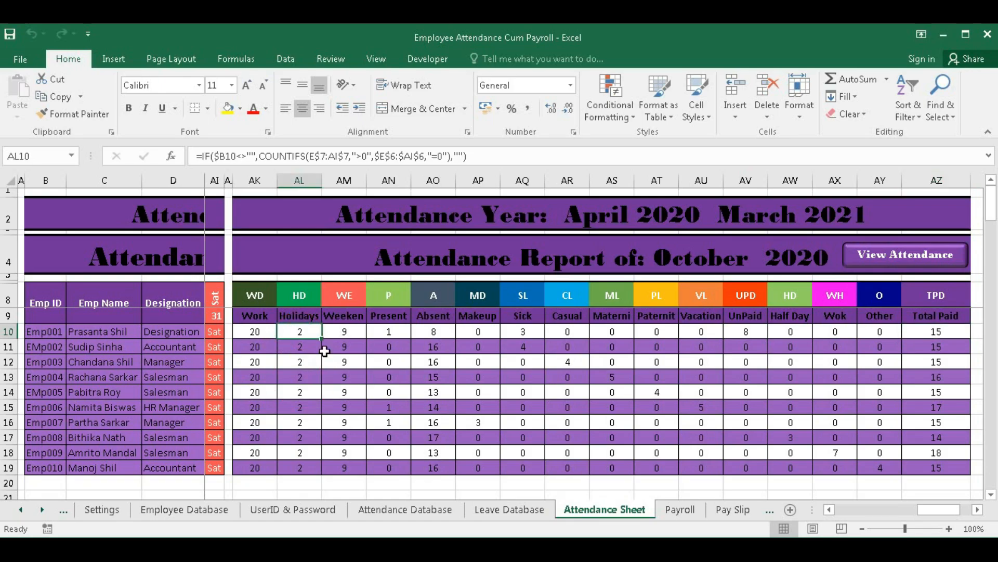
ctrl+click(344, 332)
ctrl+click(390, 331)
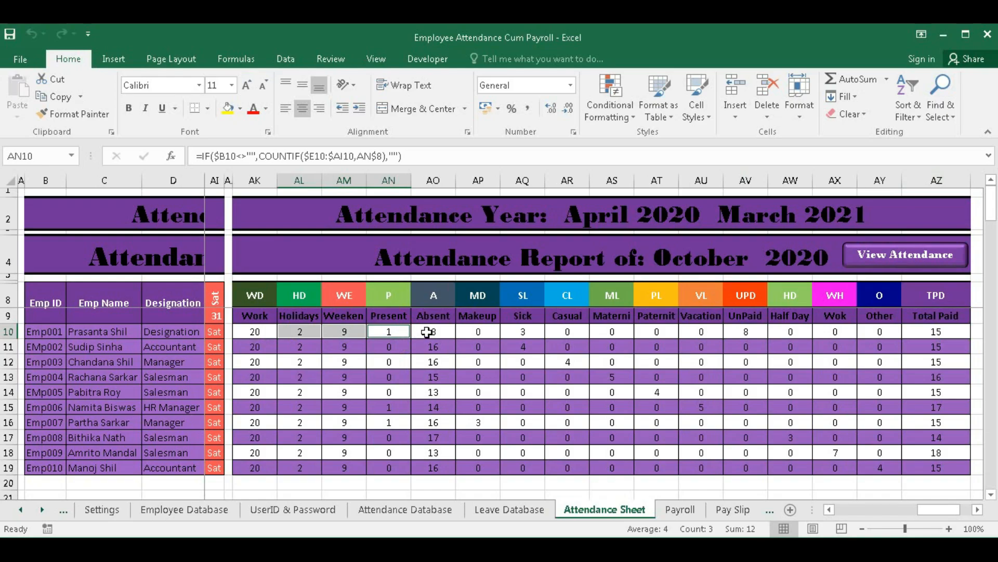
ctrl+click(524, 332)
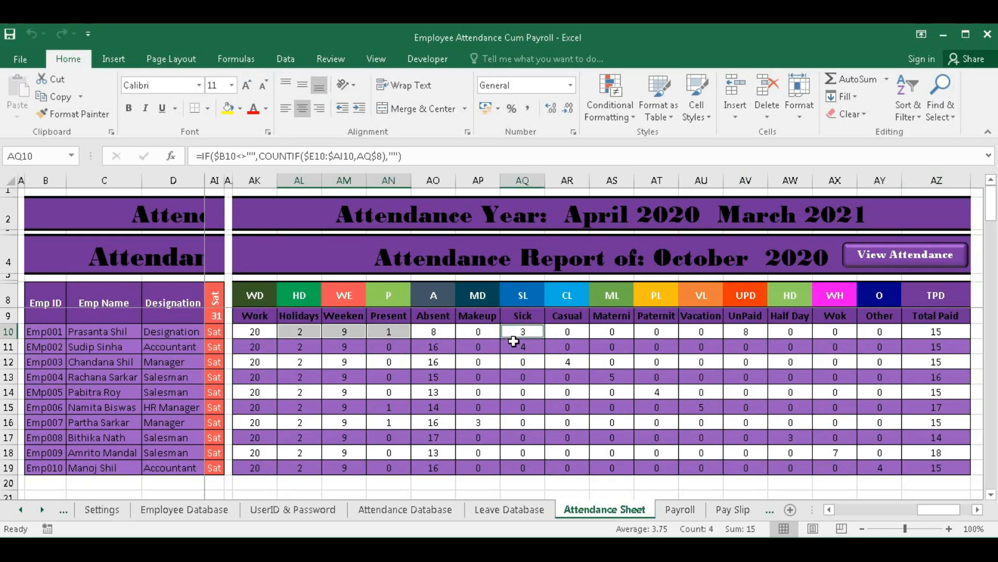
ctrl+click(749, 331)
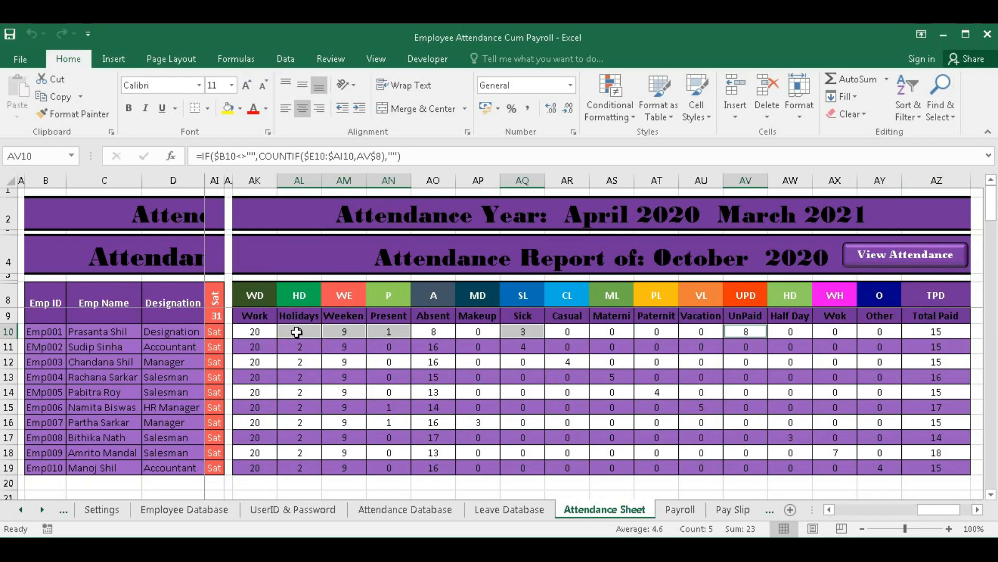
drag(296, 332, 390, 331)
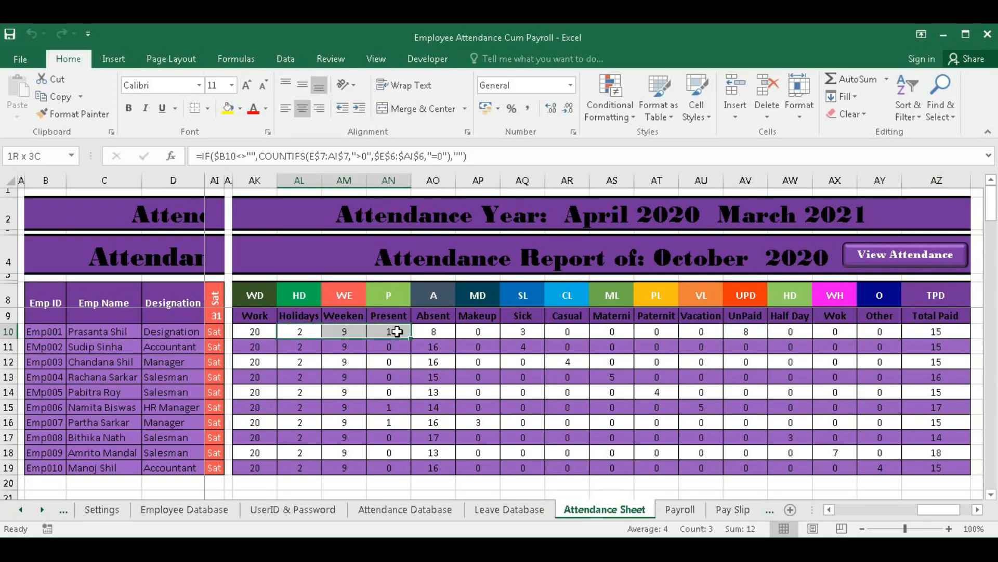
ctrl+click(524, 331)
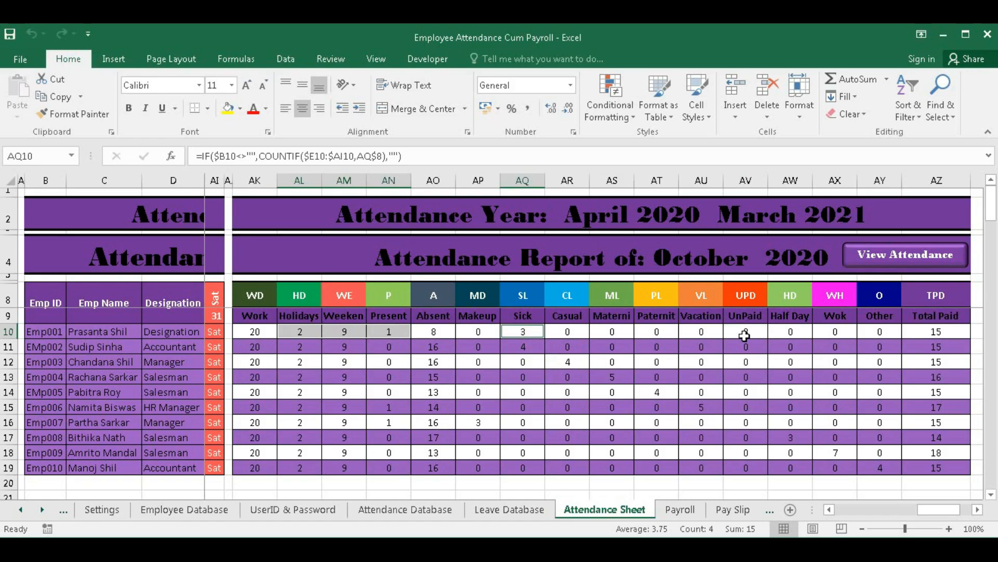
- Mark UnPaid Leave as payable on Settings and check the Attendance Sheet totals
click(102, 509)
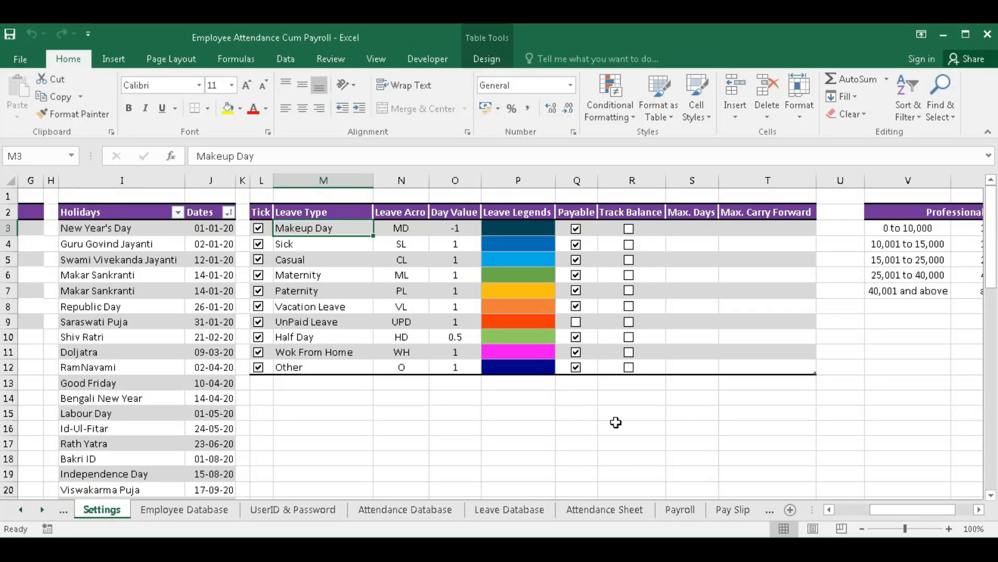
click(605, 509)
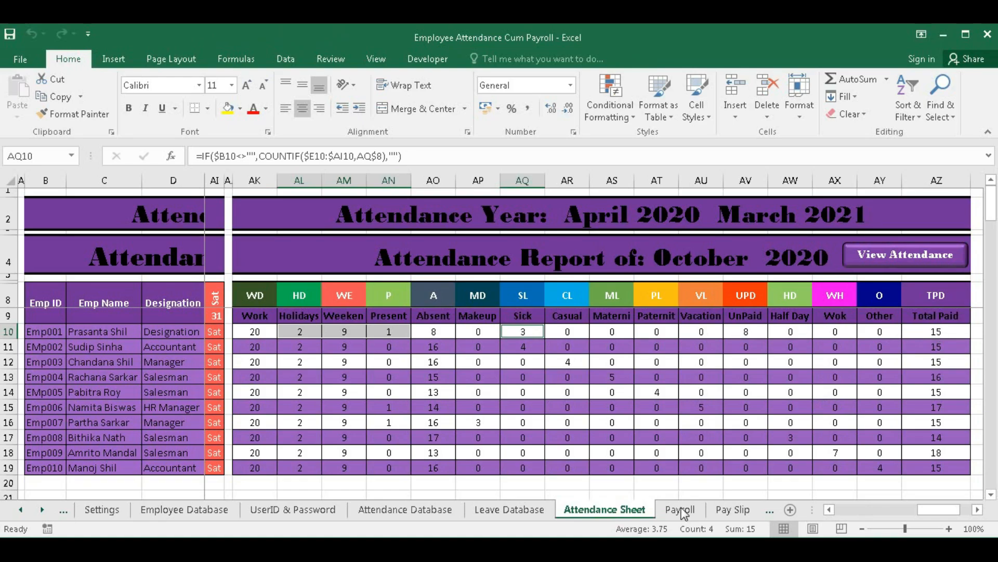
click(101, 509)
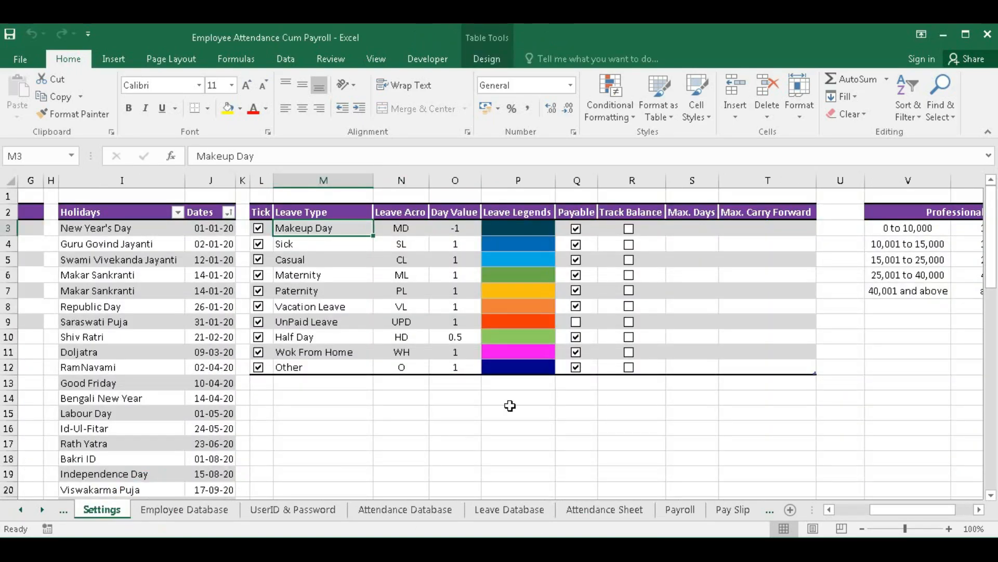
click(576, 321)
click(589, 511)
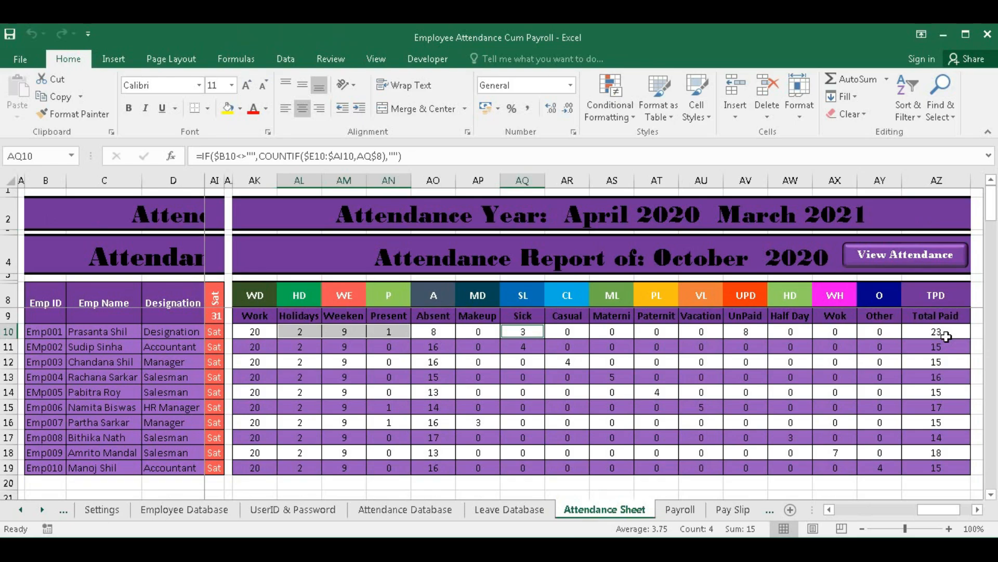
- Make UnPaid Leave non-payable again and recheck the Attendance Sheet
click(102, 509)
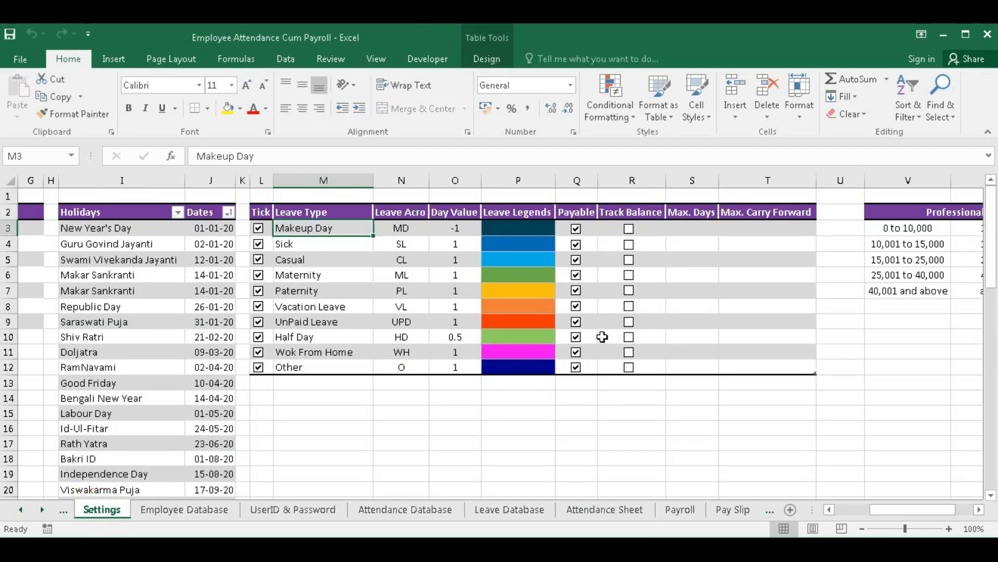
click(576, 321)
click(184, 514)
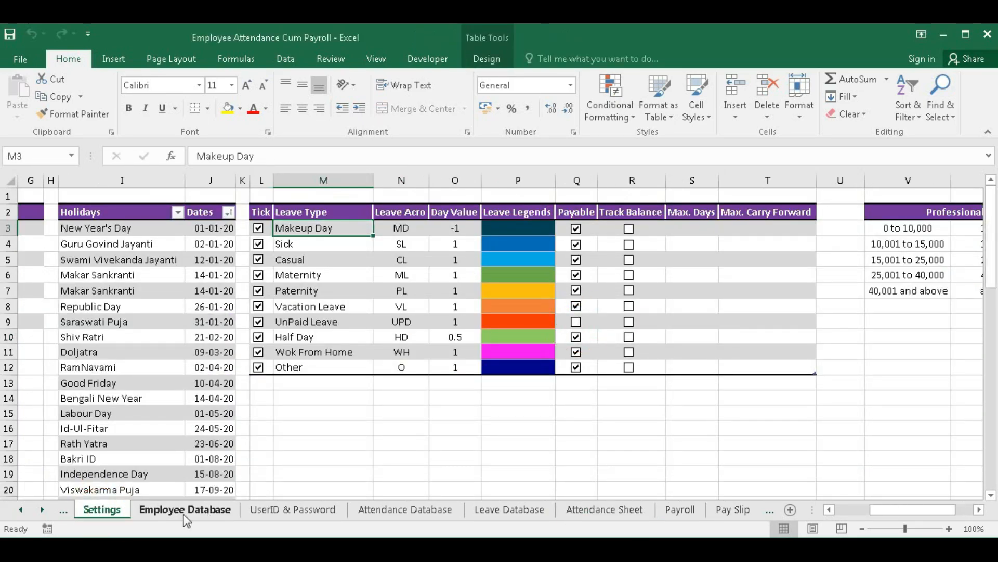
click(605, 510)
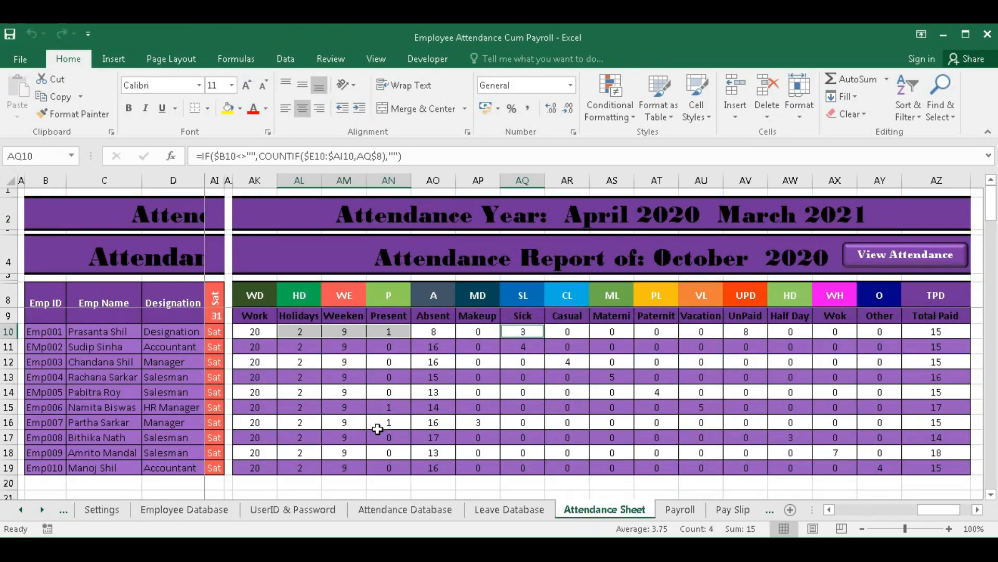
- Switch off the UnPaid Leave type and inspect the first employee's Total Paid formula
click(102, 509)
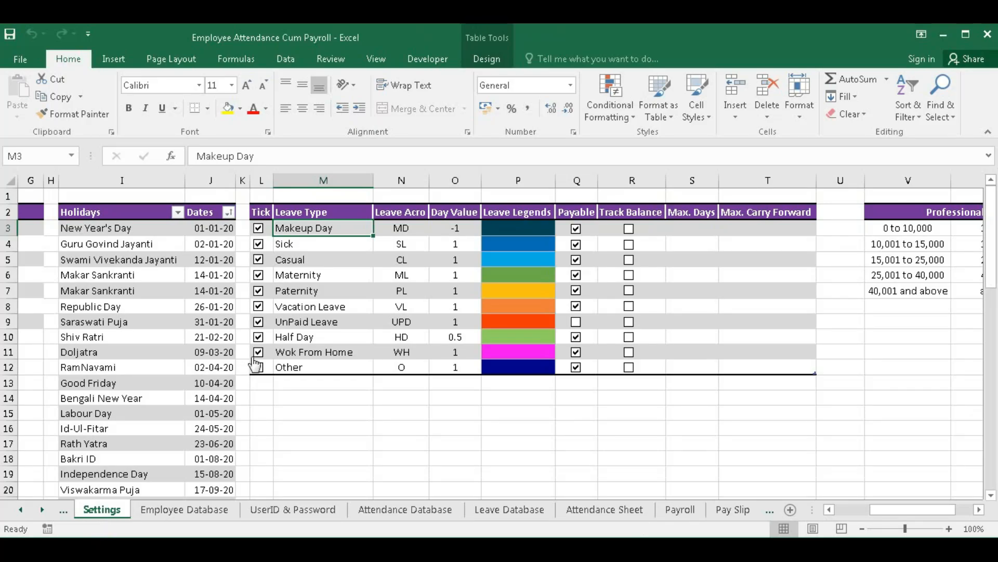
click(258, 321)
click(595, 509)
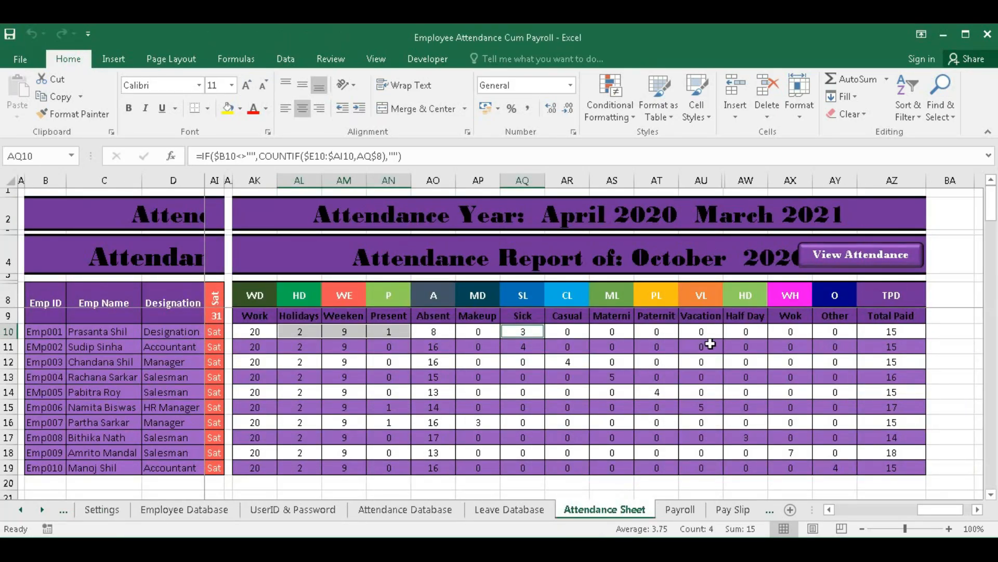
click(886, 333)
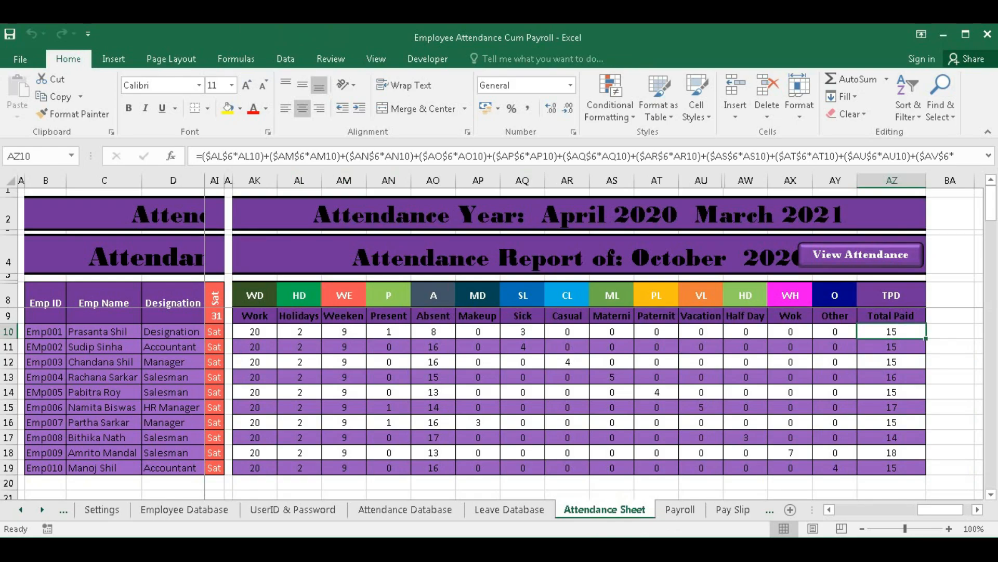
- Re-enable UnPaid Leave, switch off Sick, make UnPaid payable, and select the counts totalling 23
click(102, 509)
drag(258, 322, 267, 296)
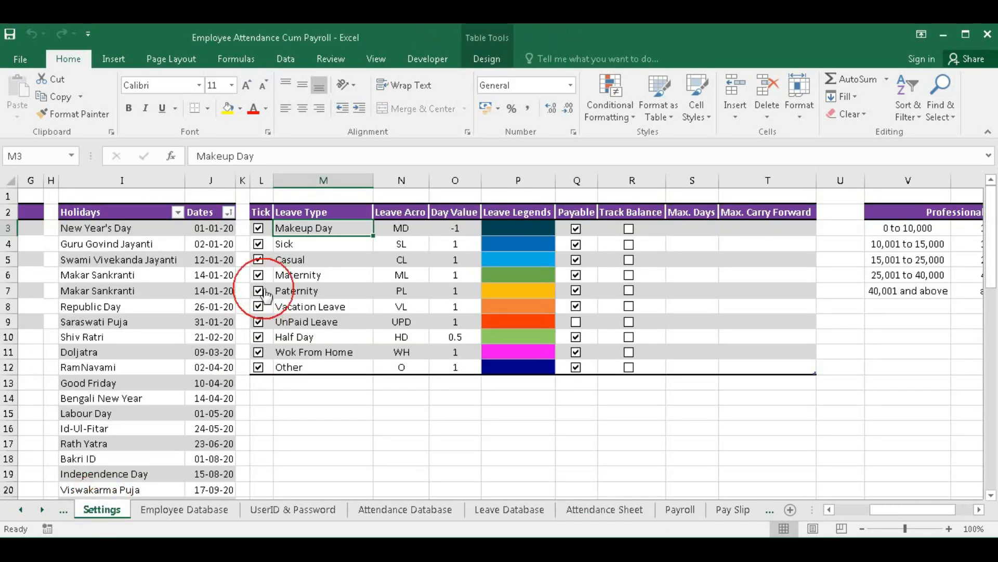
click(259, 244)
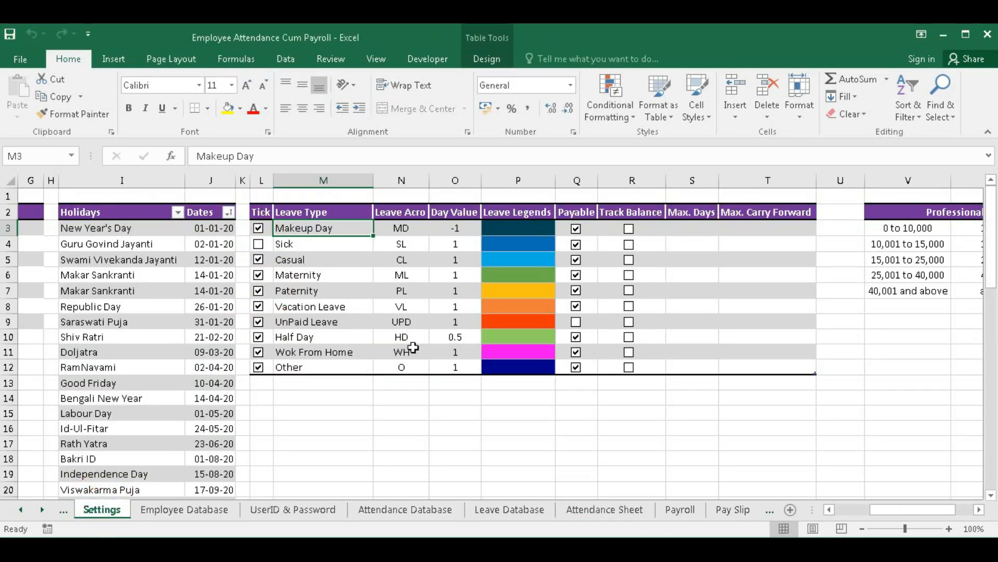
click(612, 512)
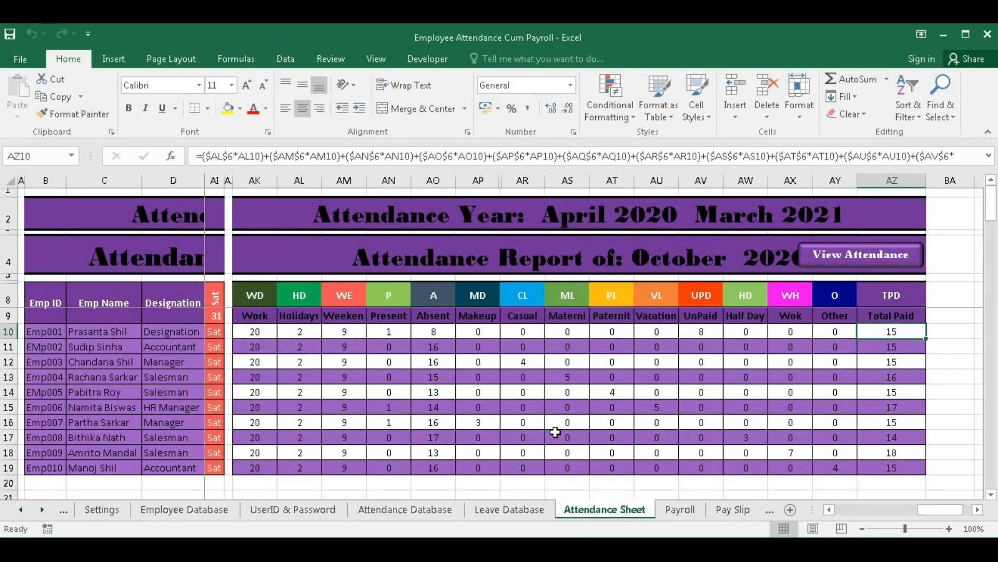
click(113, 515)
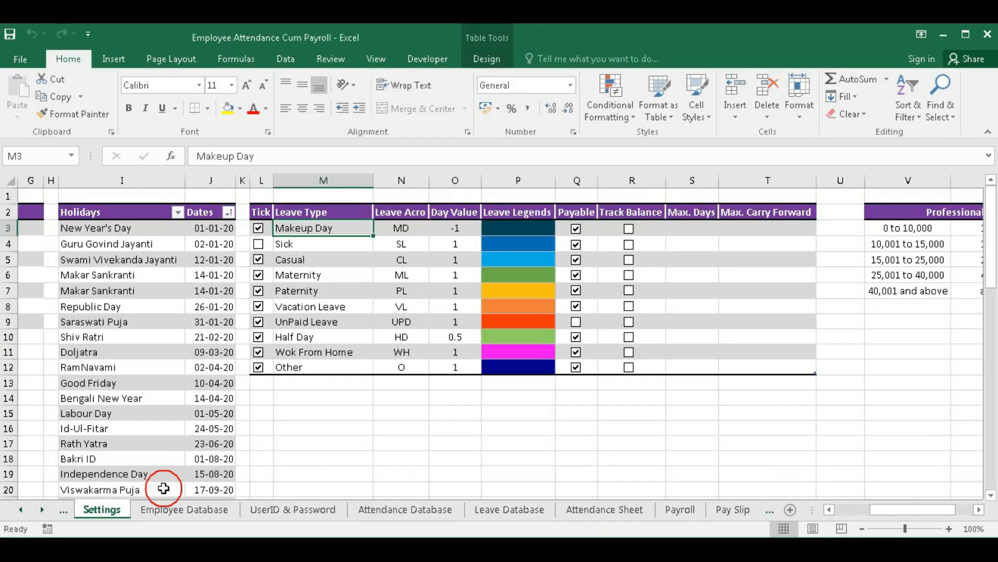
click(576, 323)
click(628, 513)
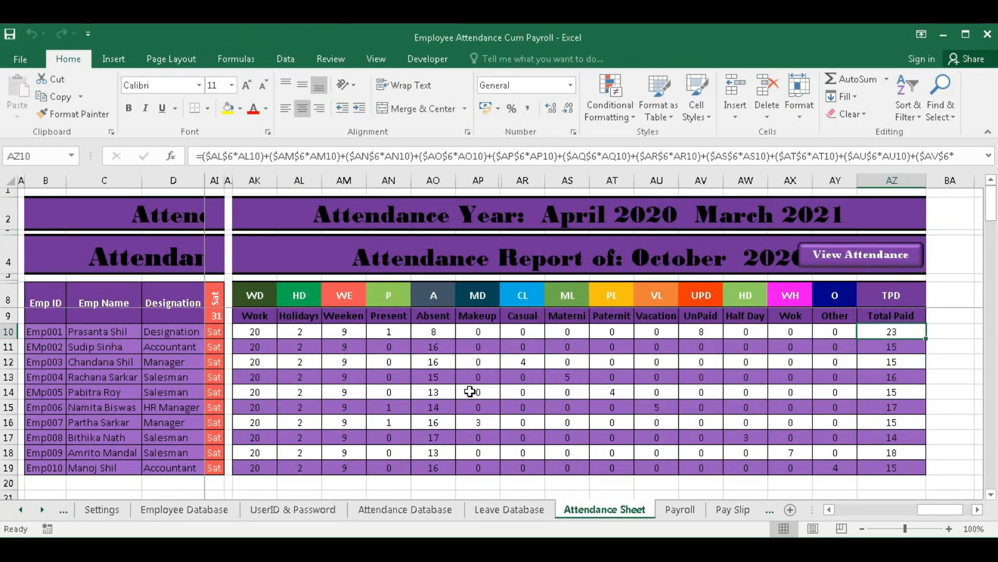
drag(301, 332, 389, 335)
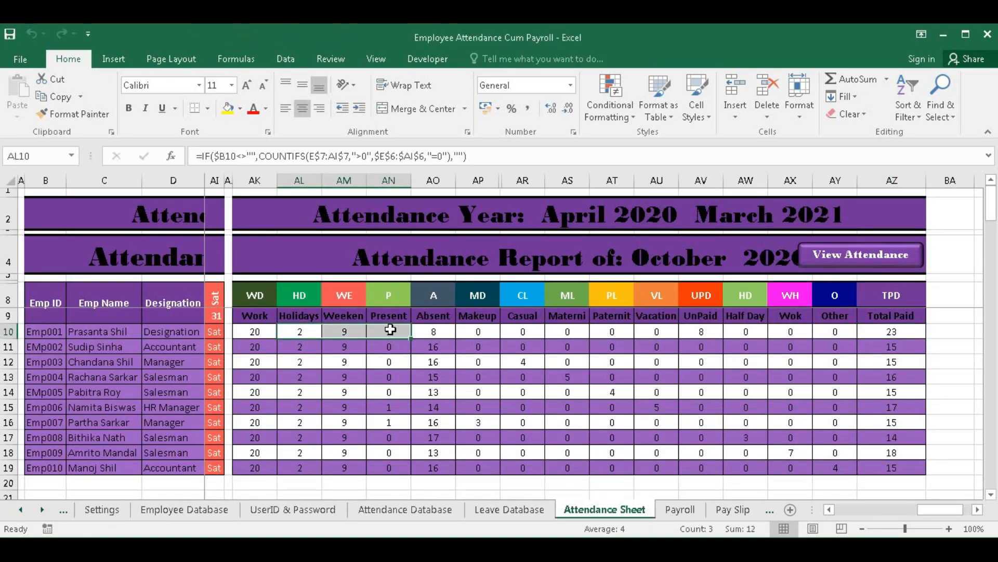
ctrl+click(704, 333)
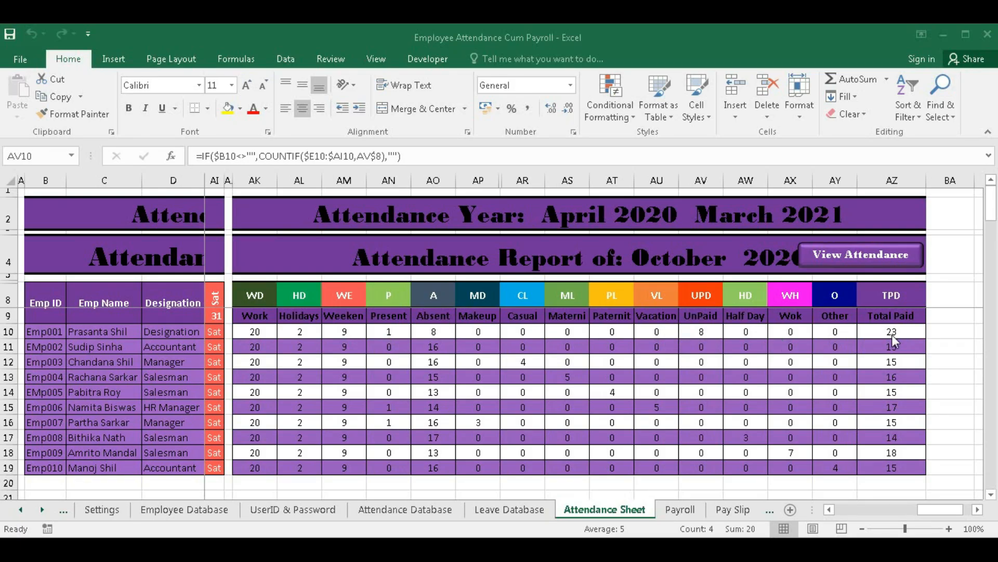
- Make UnPaid Leave non-payable and check the effect on the Attendance Sheet totals
click(102, 509)
click(576, 325)
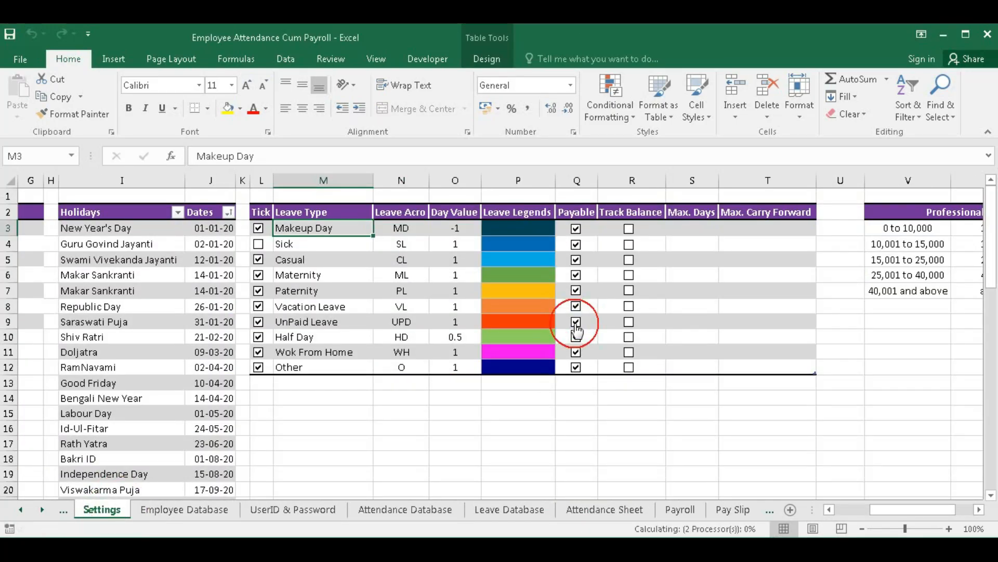
click(606, 509)
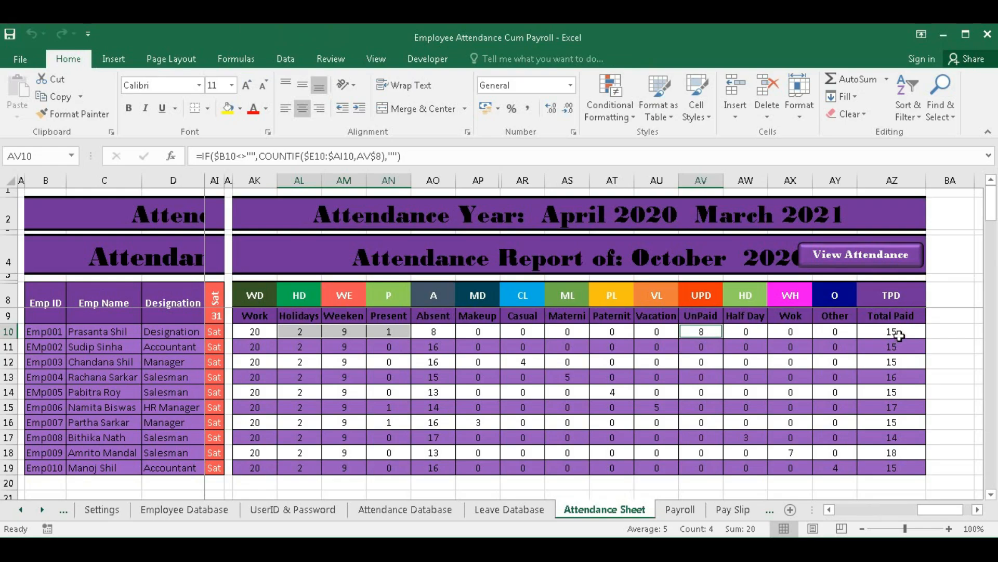
- Restore UnPaid Leave as payable, make Sick non-payable, and review the Total Paid figures
click(102, 509)
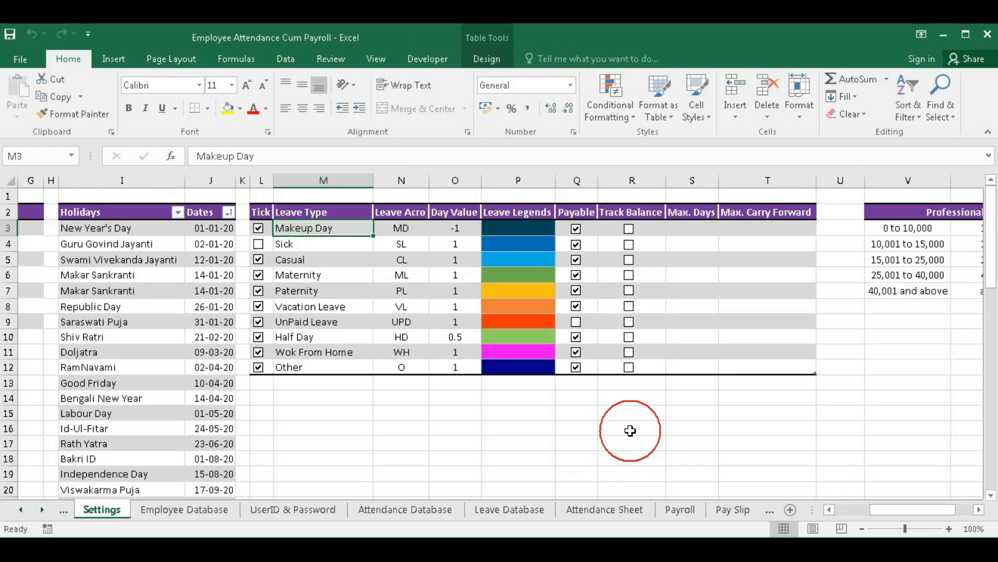
click(576, 321)
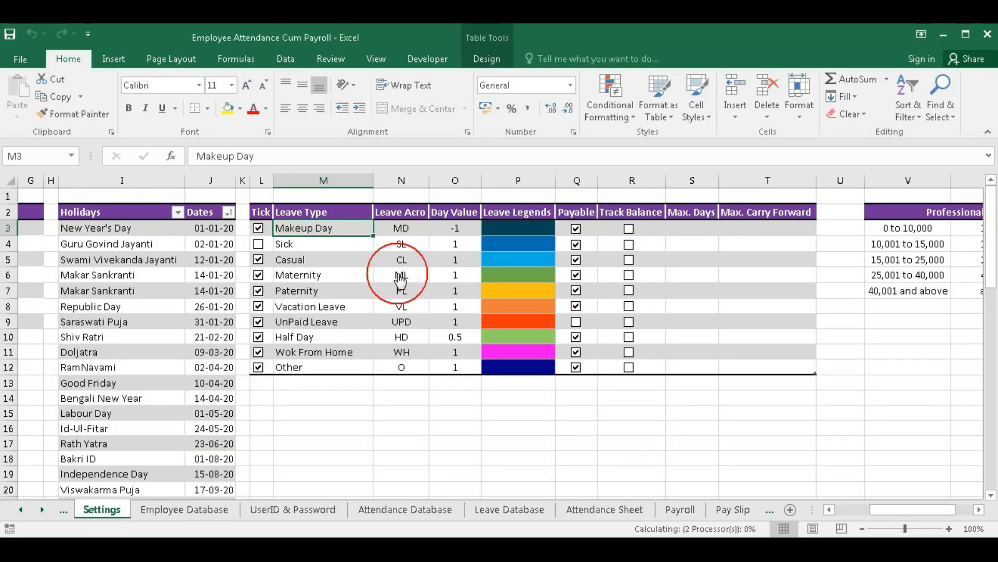
click(580, 249)
click(605, 509)
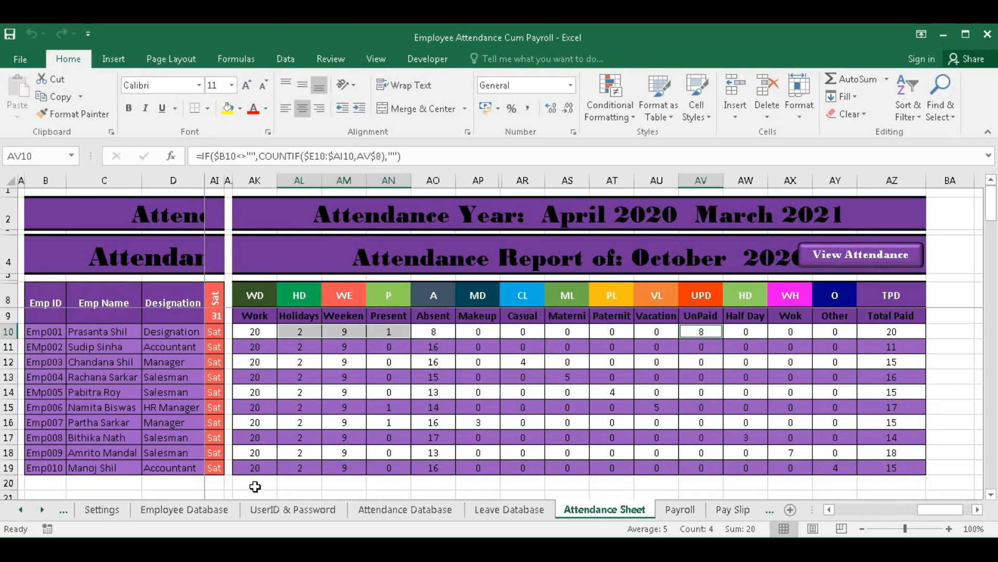
click(101, 511)
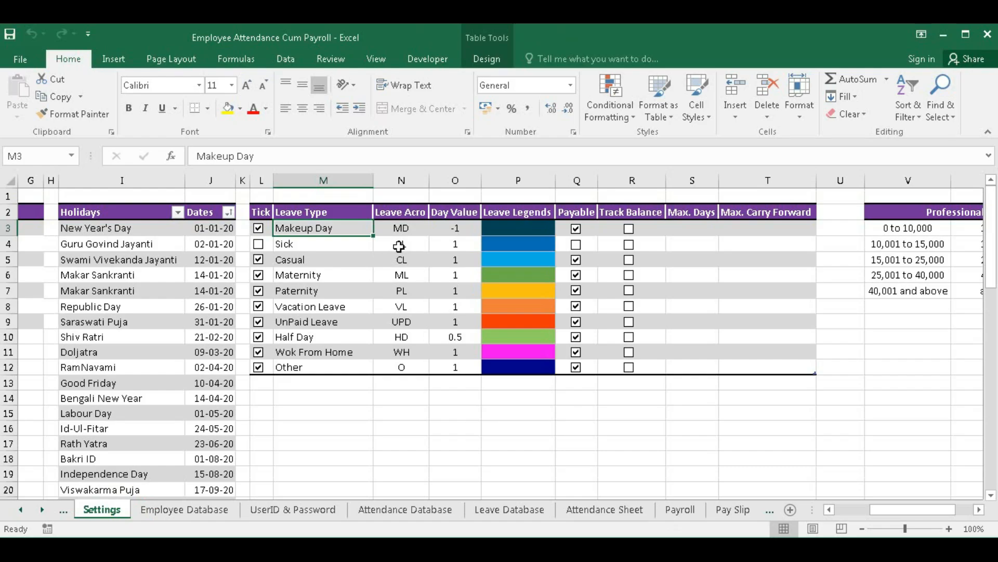
- Change the UnPaid Leave acronym from UPD to UL and confirm the UL attendance column heading
click(397, 319)
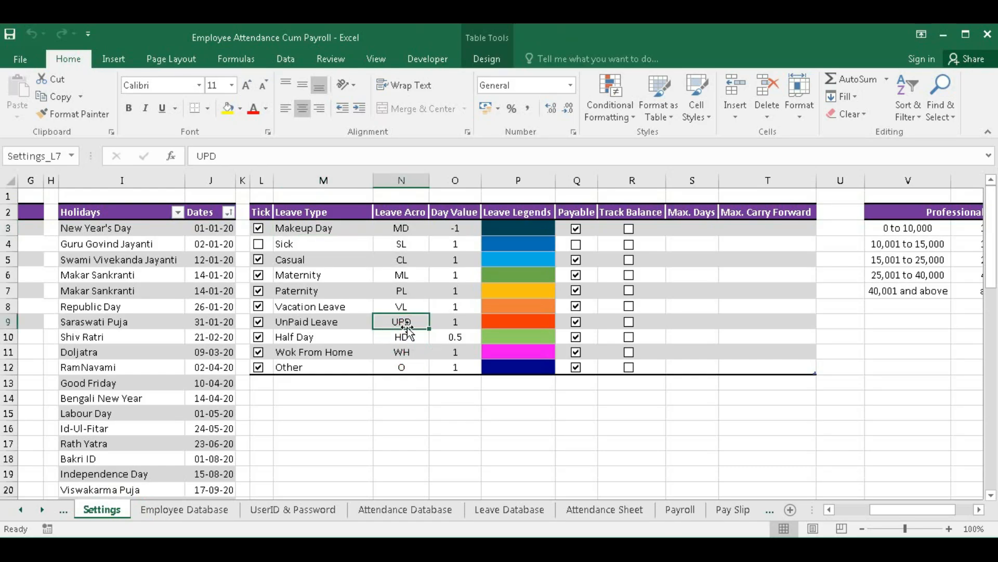
text(UL)
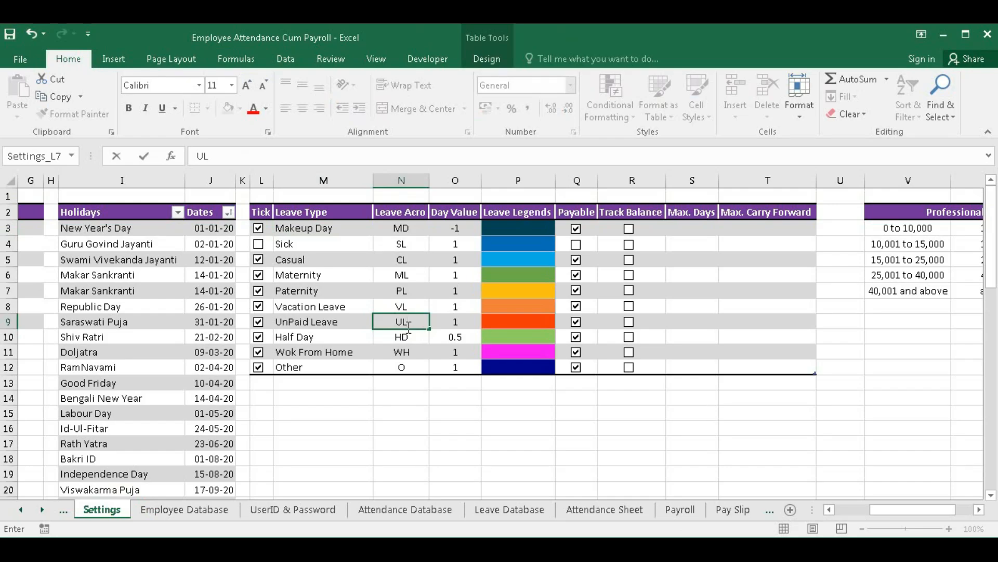
key(Return)
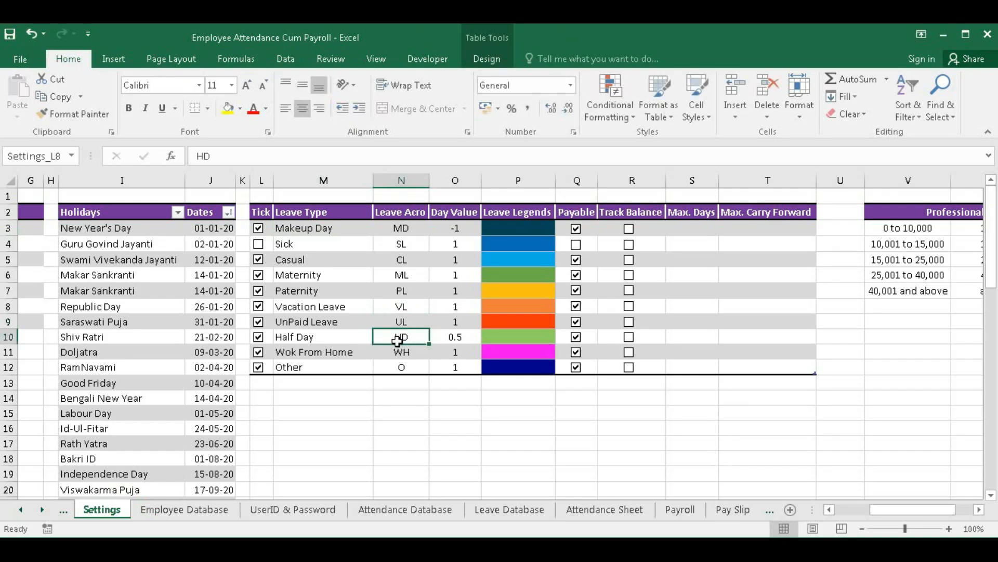
click(604, 510)
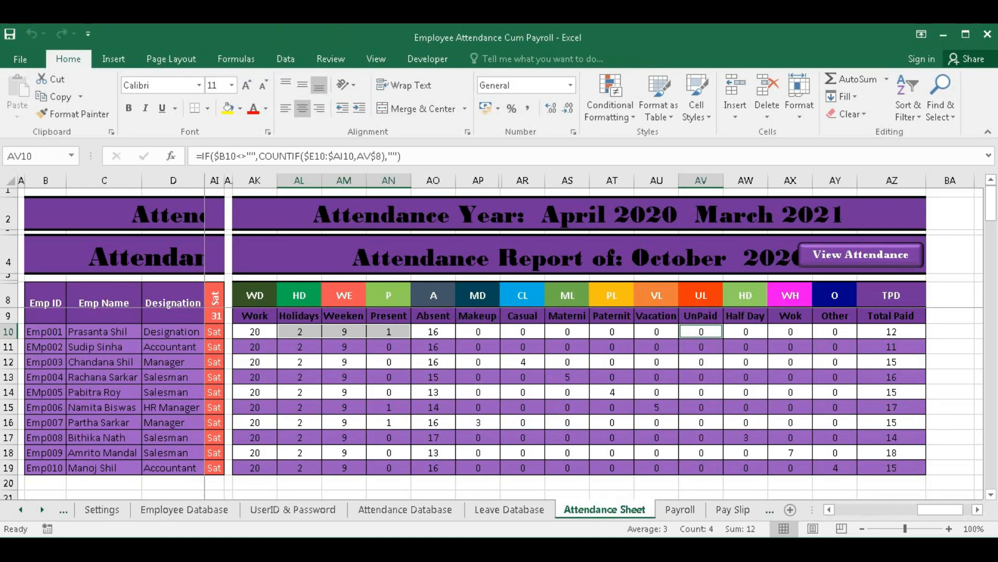
click(103, 512)
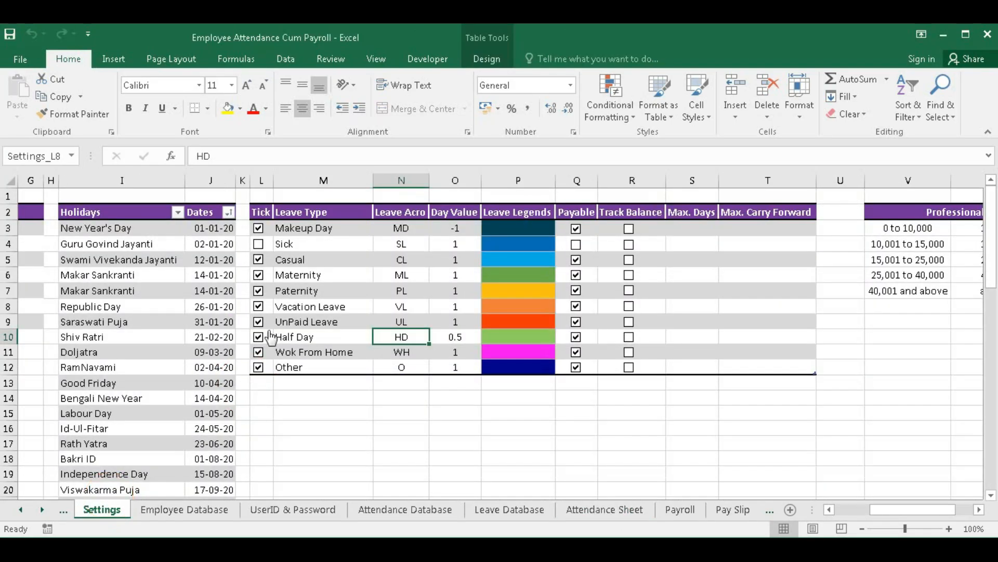
- Change the Sick leave type name in M4 to 'Ill' and view it on the Attendance Sheet
click(290, 245)
double_click(290, 245)
drag(290, 244, 36, 244)
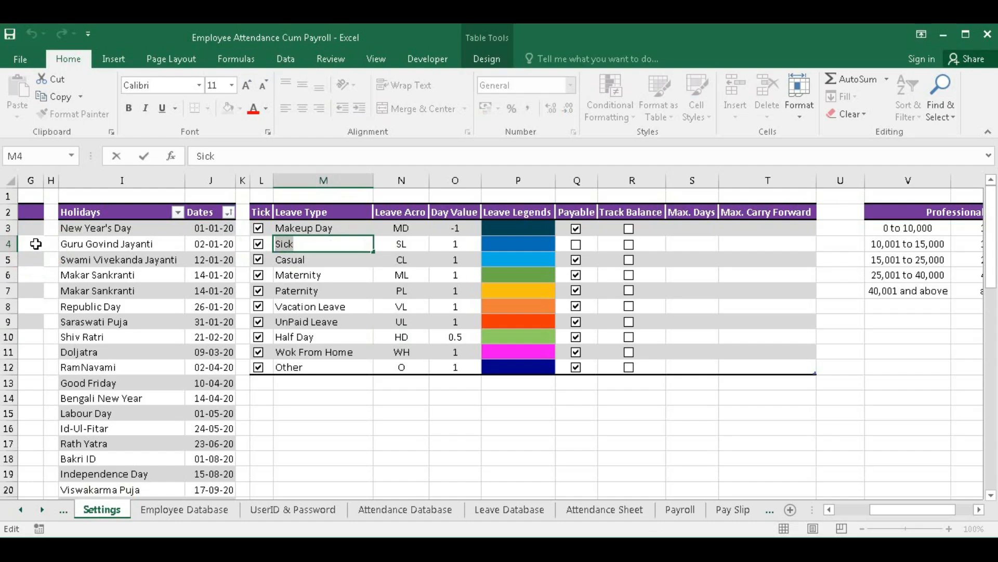
click(326, 245)
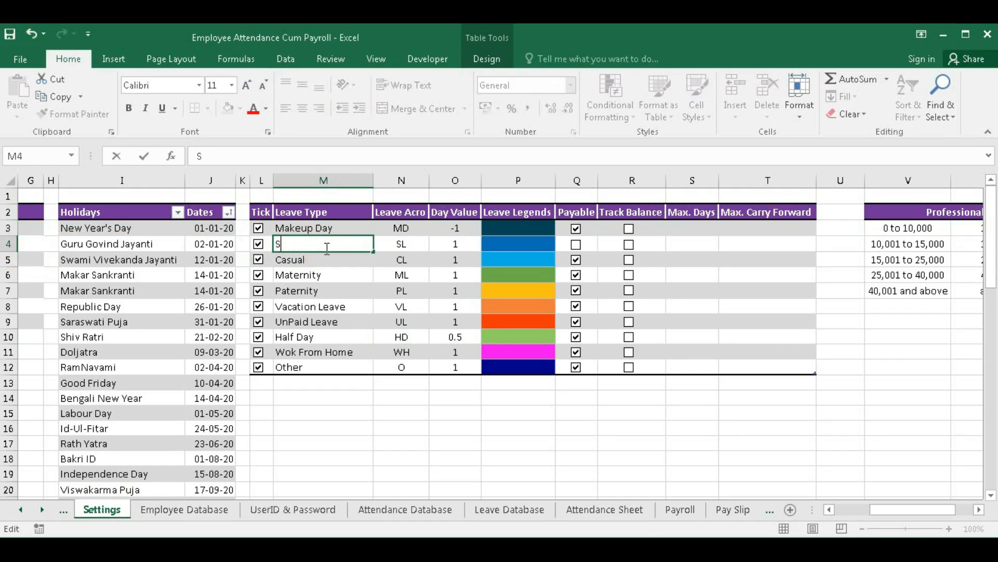
text(Ill)
click(604, 510)
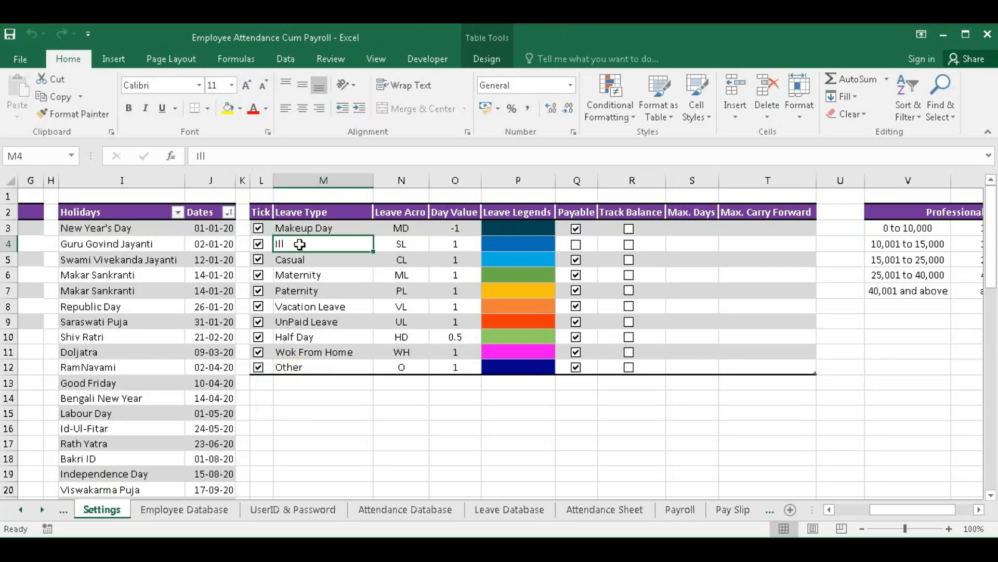
- Rename the leave type in M4 to 'Sick Leaves'
double_click(291, 245)
text(Sick Lea)
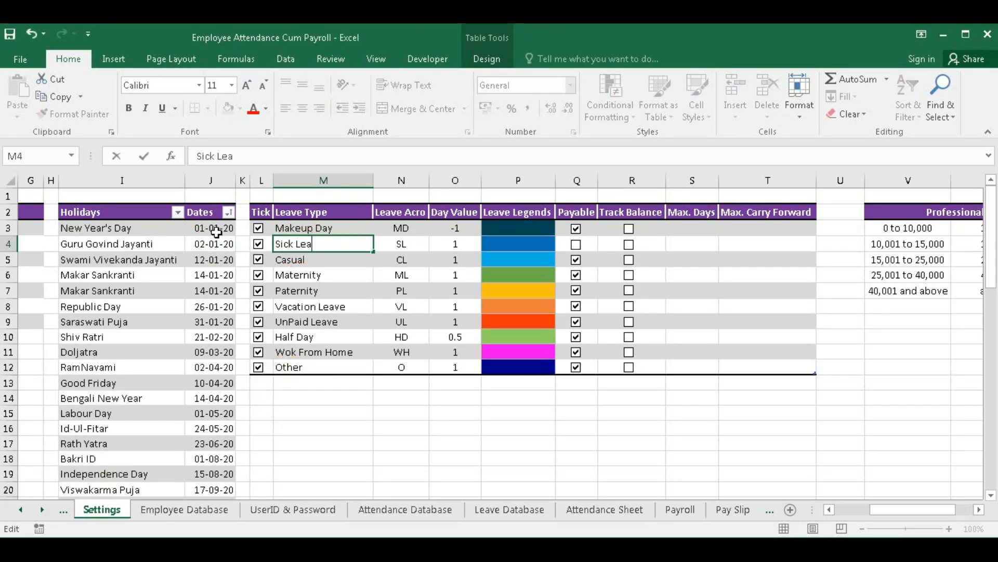
text(ves)
key(Return)
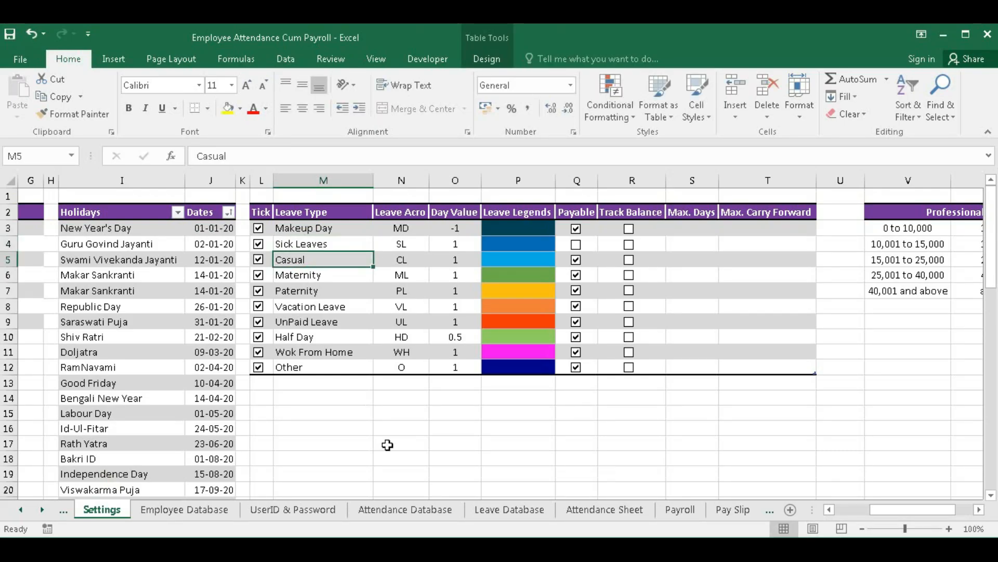
- Check the Sick Leaves heading in AQ9, widening then undoing column AQ, and select the Other legend cell
click(631, 511)
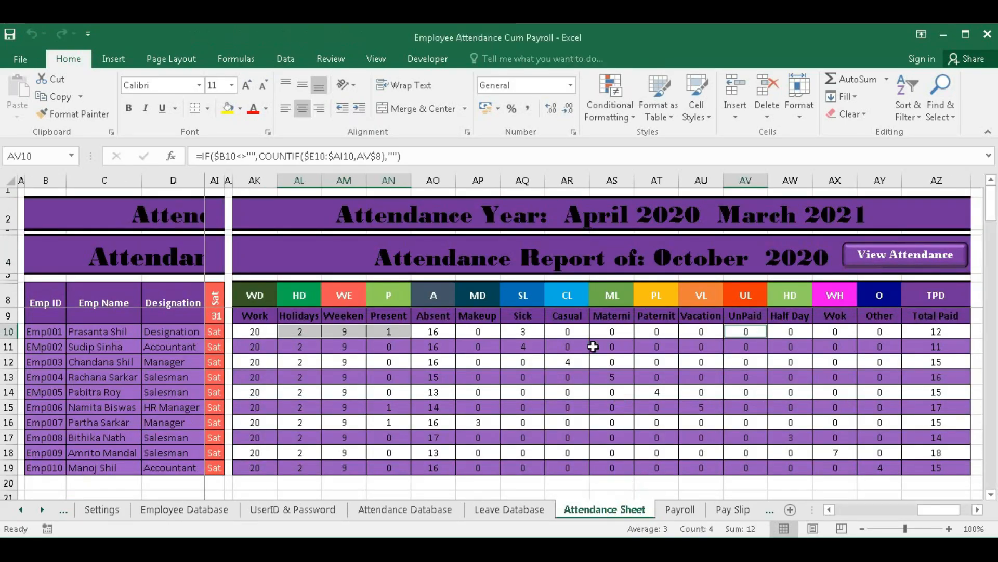
click(516, 316)
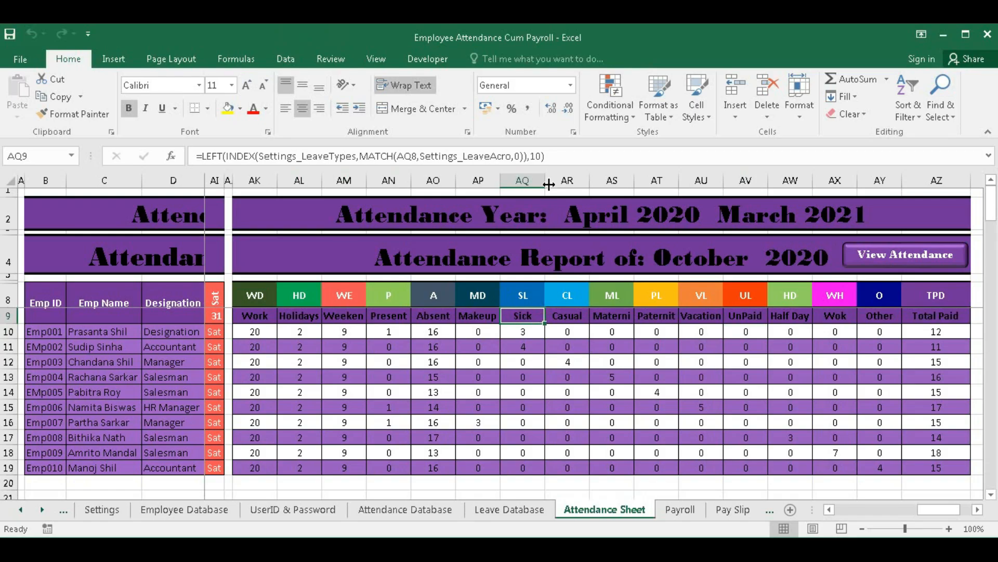
drag(545, 180, 609, 182)
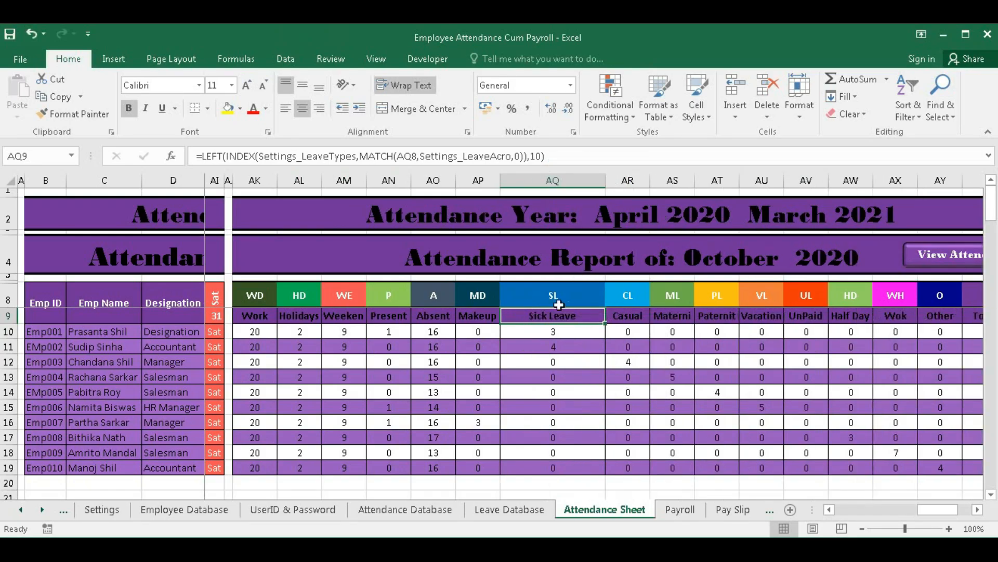
key(ctrl+z)
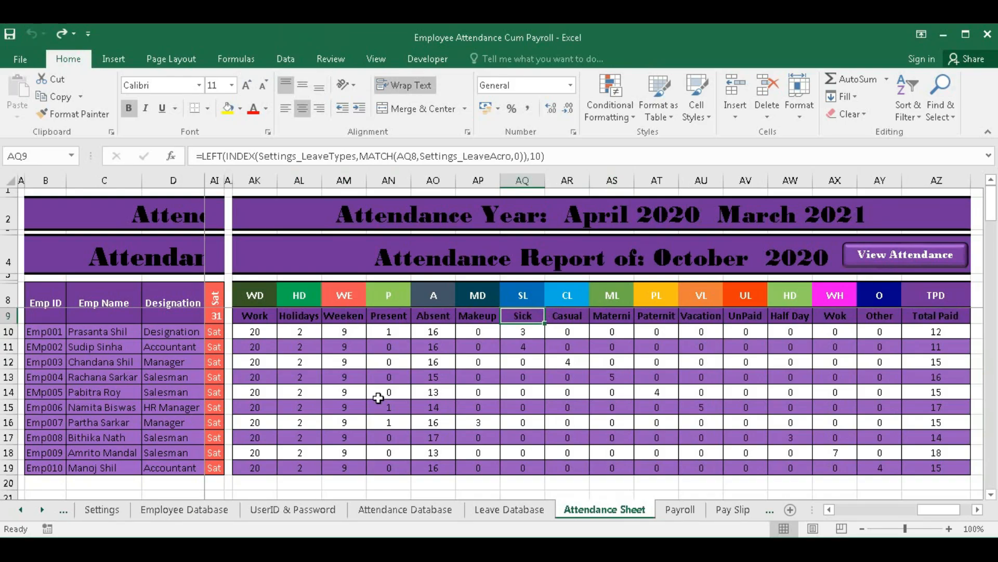
click(114, 510)
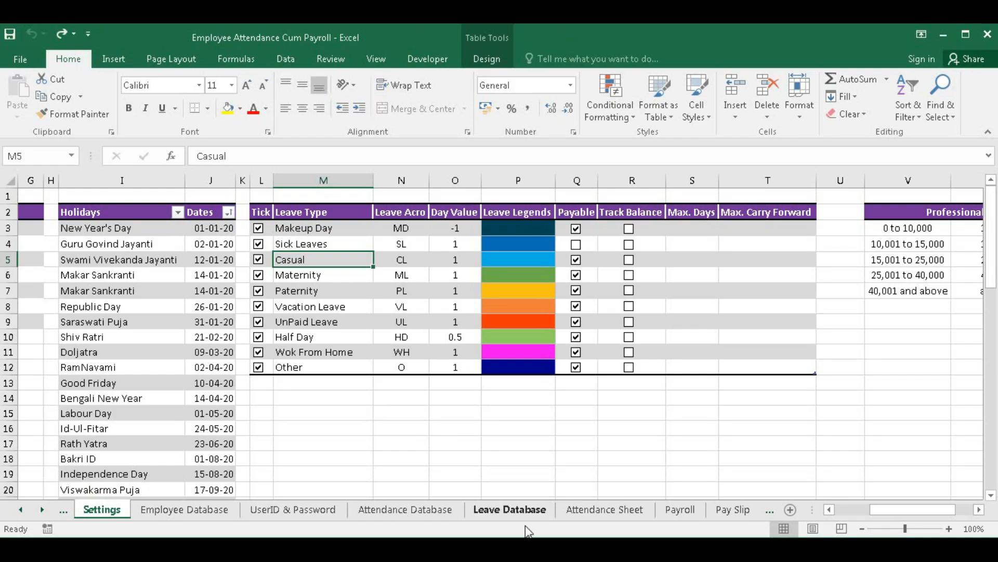
click(516, 325)
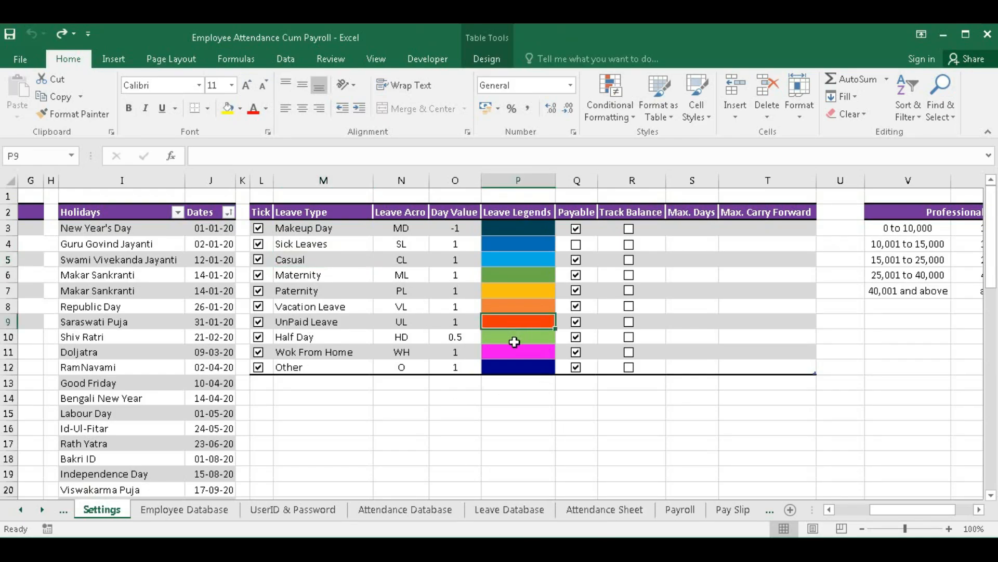
click(510, 367)
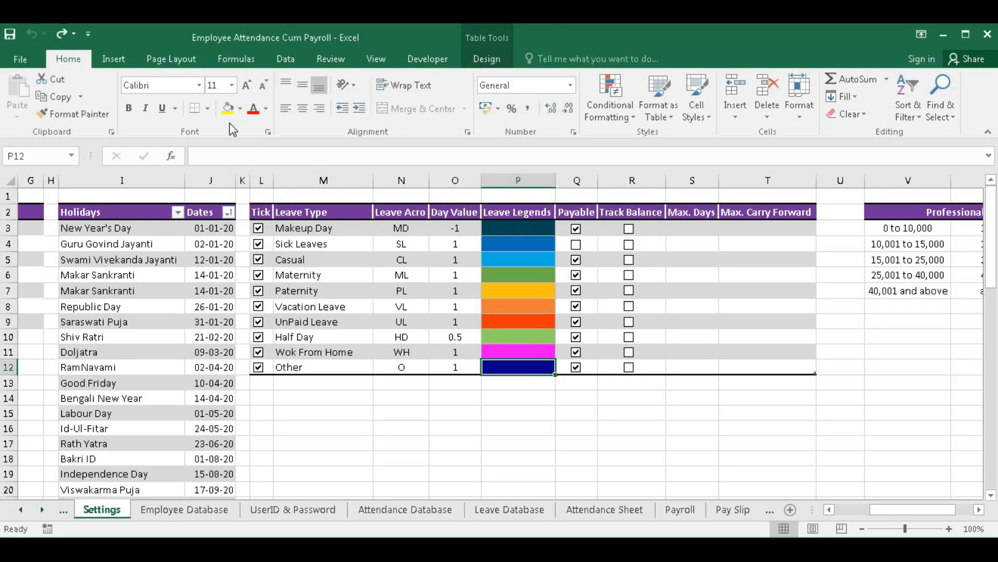
- Fill the Other leave legend with black and compare it on the Attendance Sheet and Payroll sheets
click(240, 109)
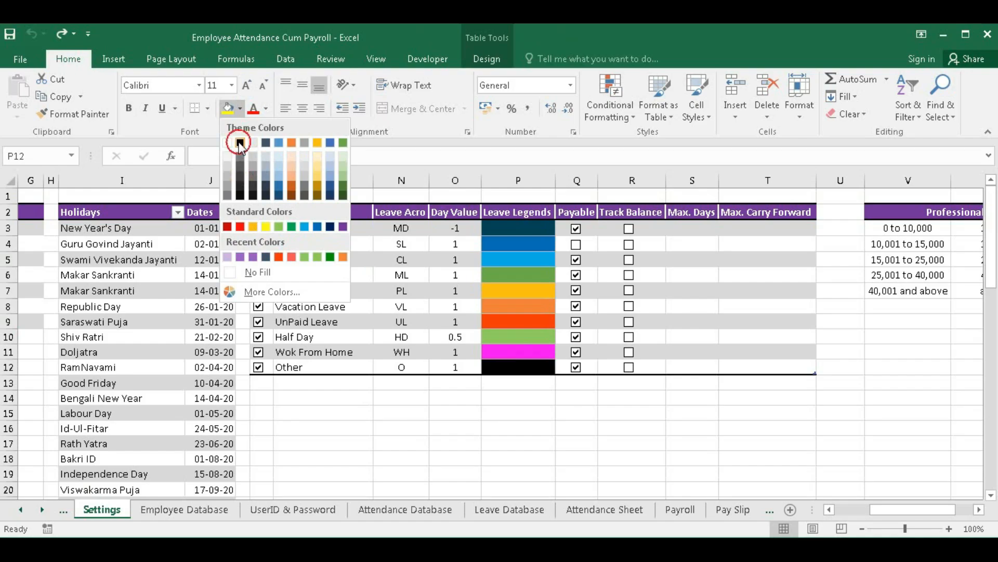
click(239, 142)
click(643, 511)
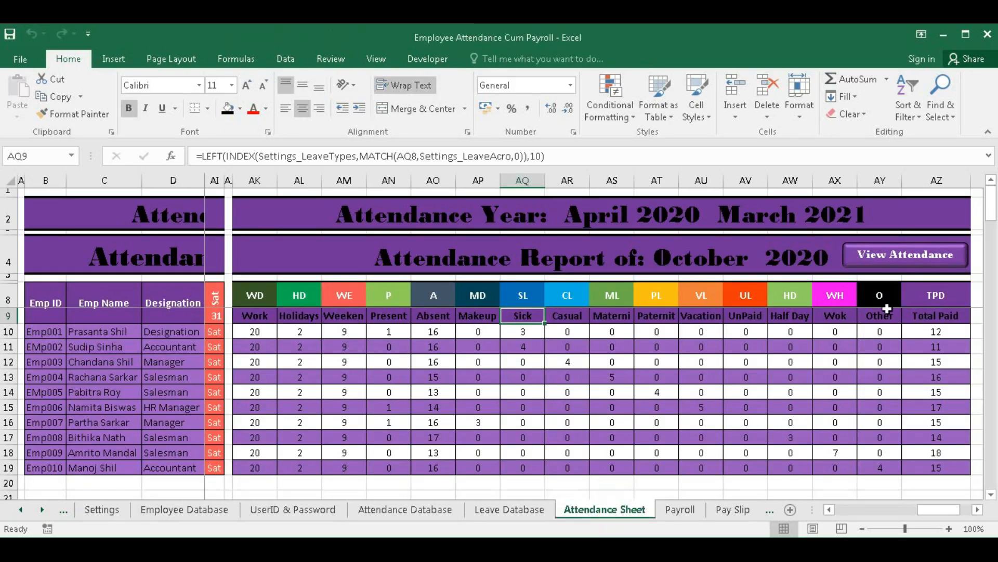
click(681, 509)
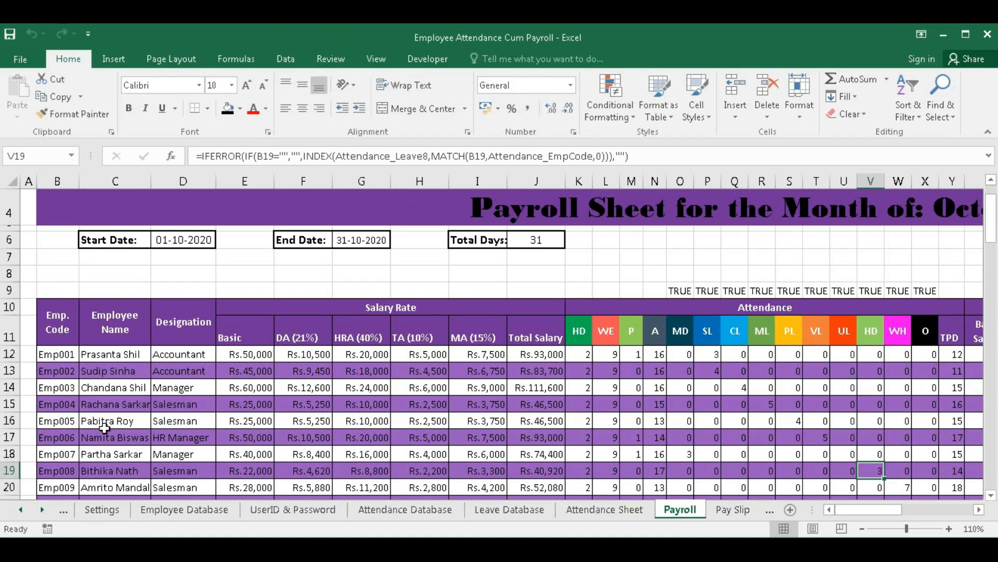
click(100, 510)
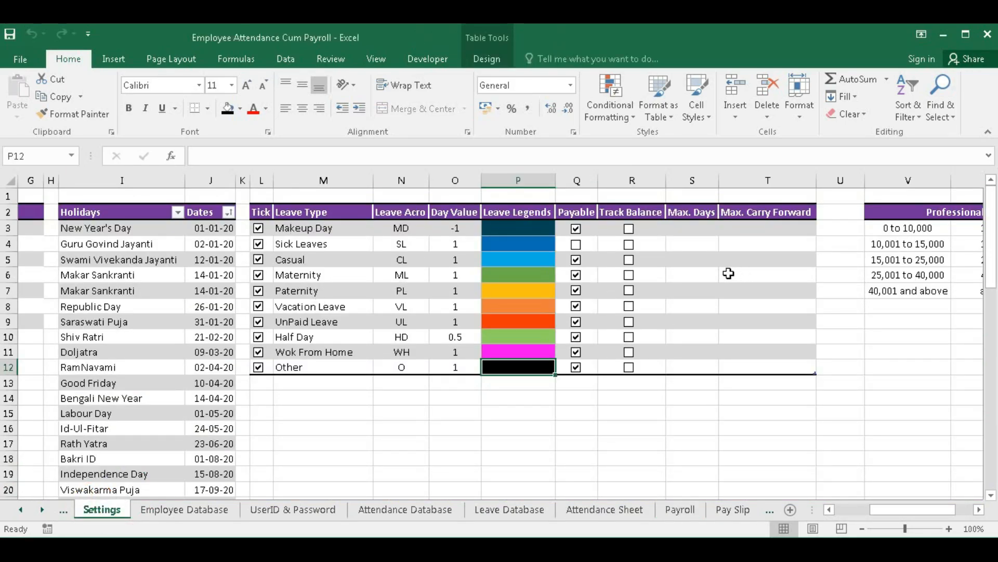
drag(645, 228, 652, 354)
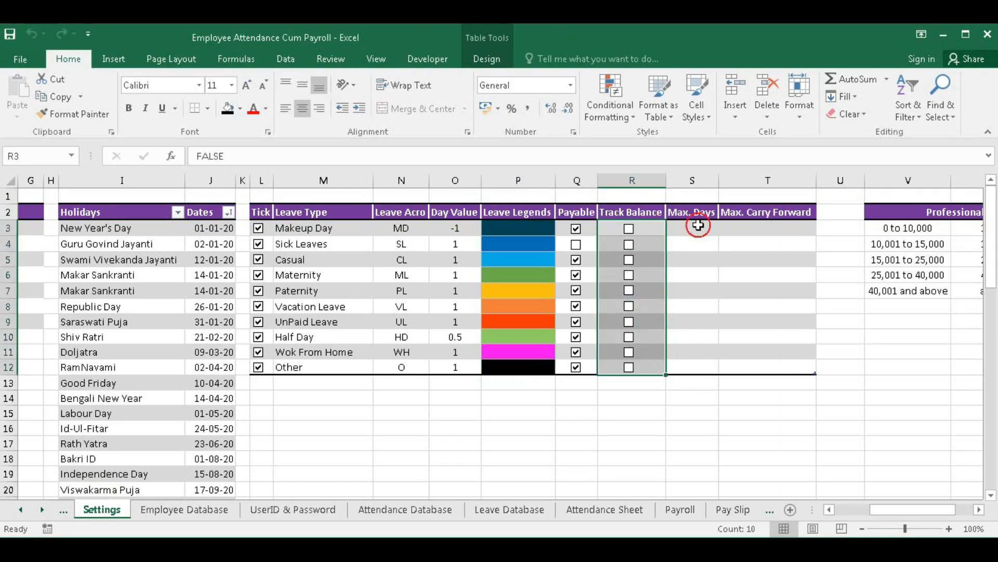
drag(696, 227, 698, 360)
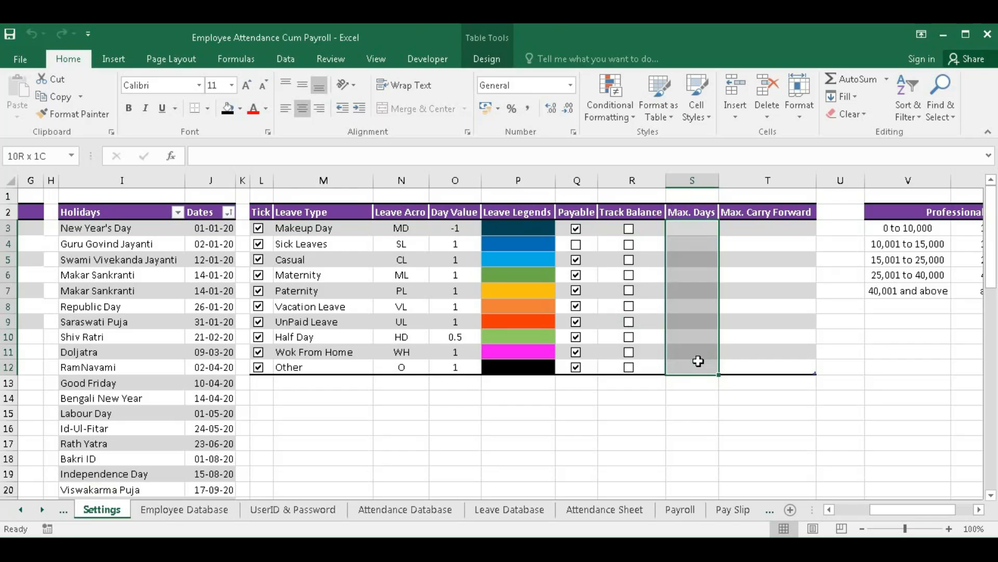
drag(759, 229, 759, 362)
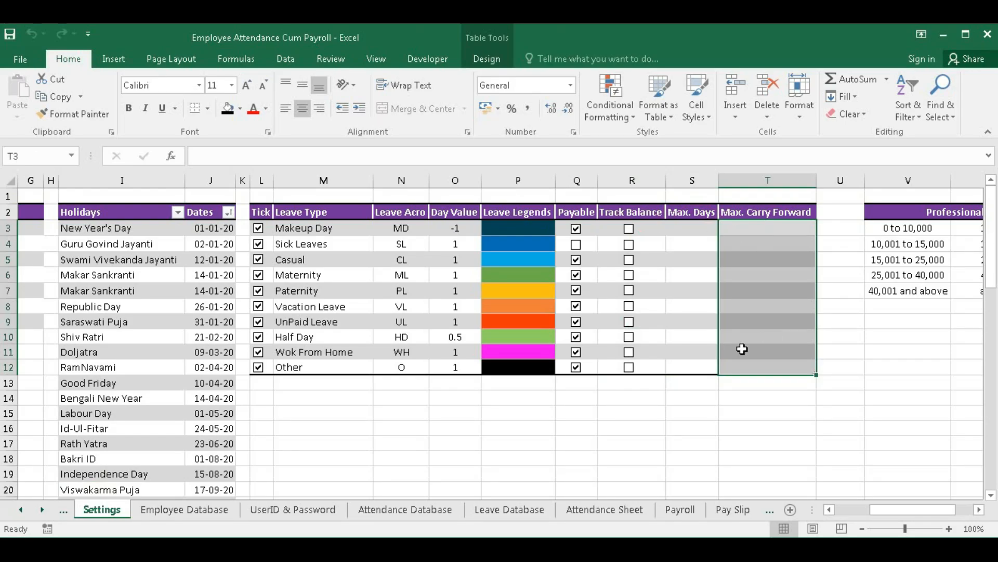
click(979, 510)
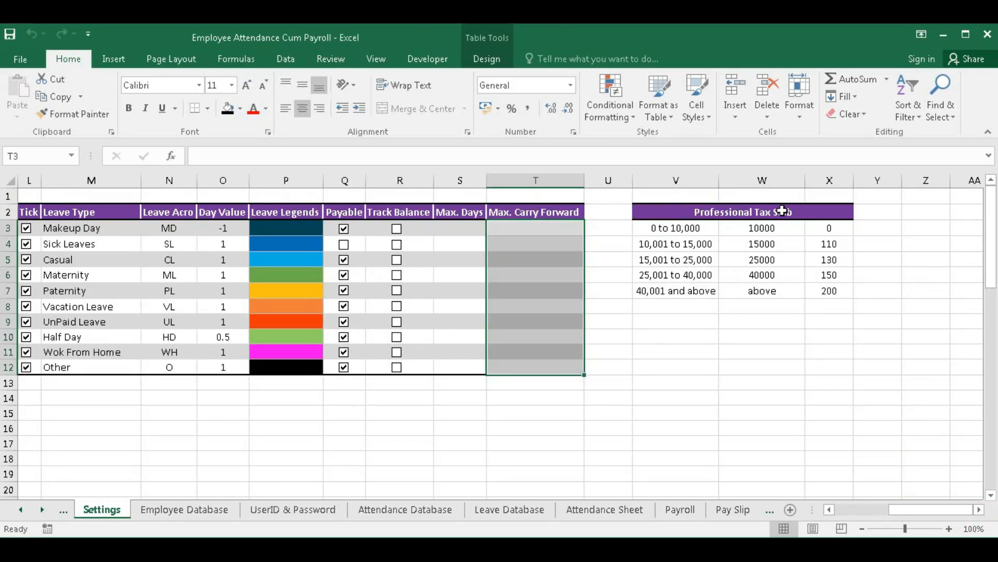
drag(686, 227, 813, 285)
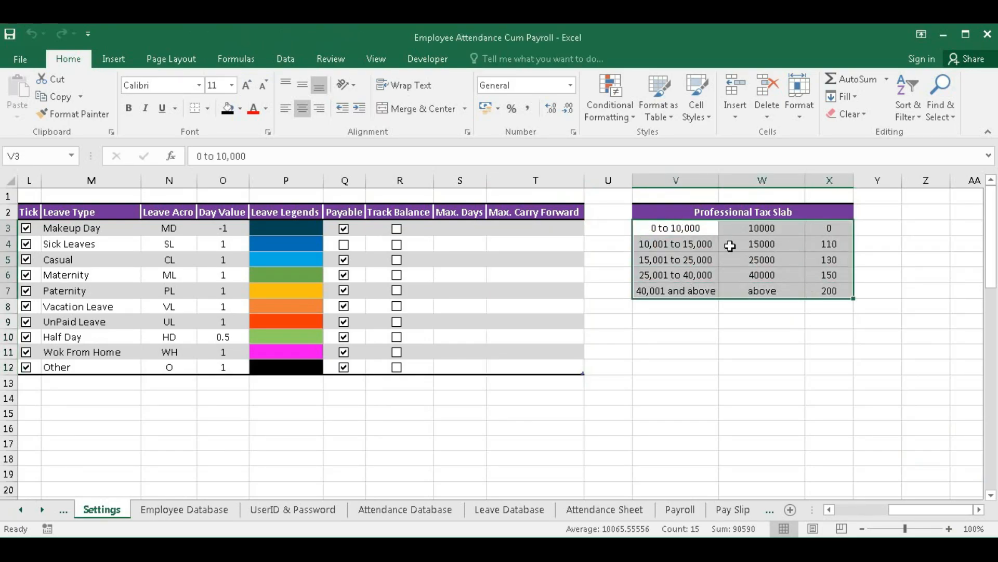
drag(928, 510, 844, 515)
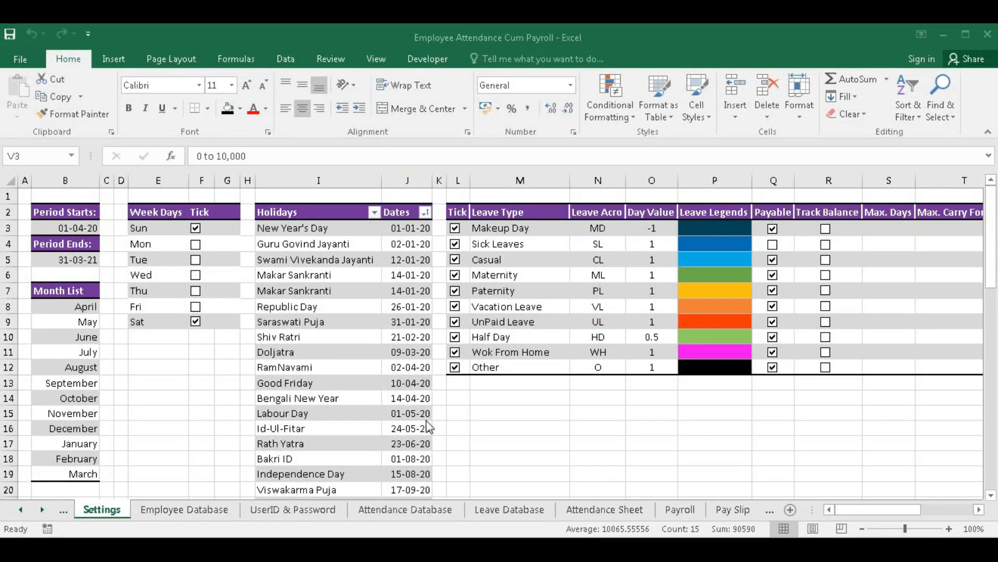
- Enter the new employee ID in C15, dismissing the duplicate-ID warning
click(170, 513)
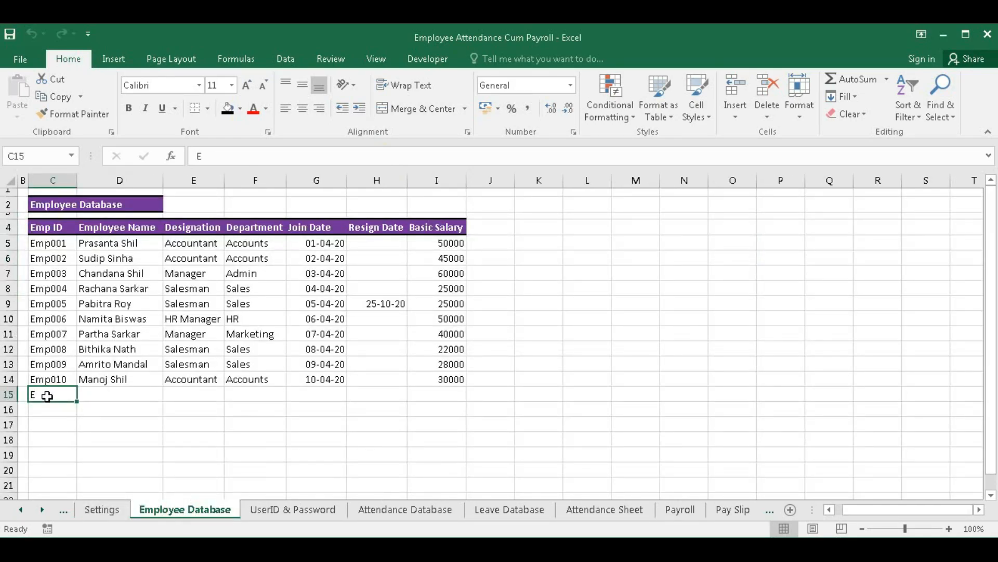
key(Delete)
text(E)
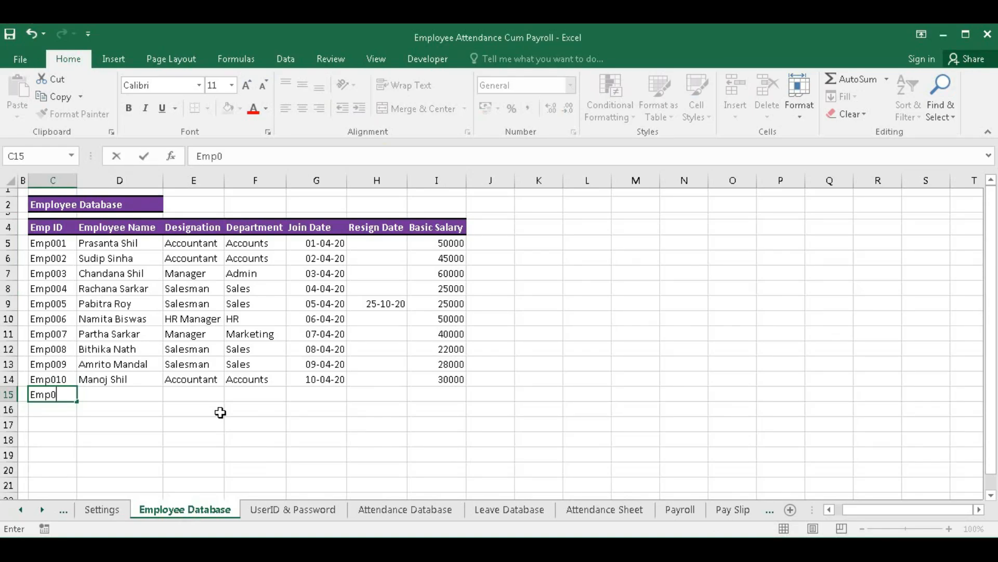
key(Return)
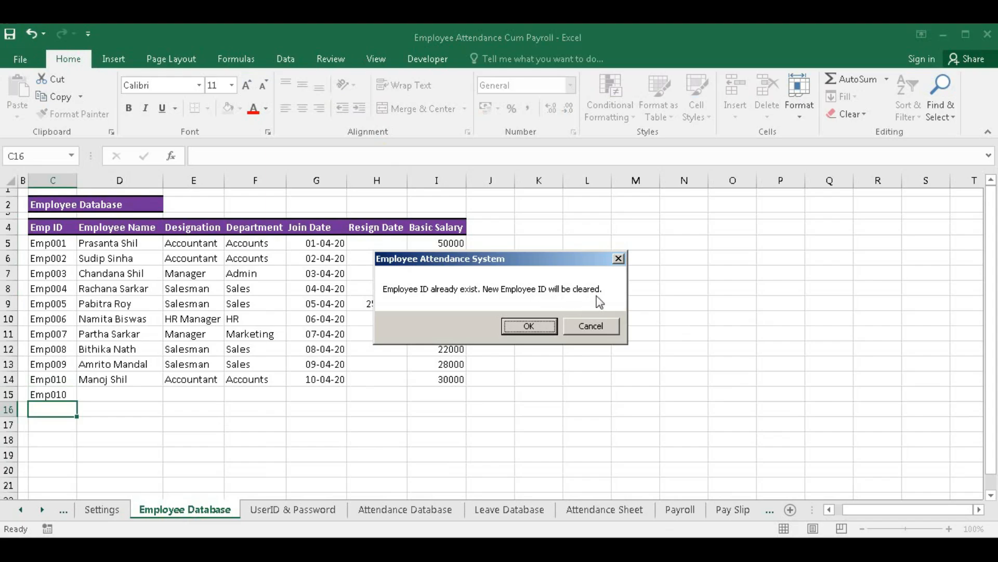
click(526, 324)
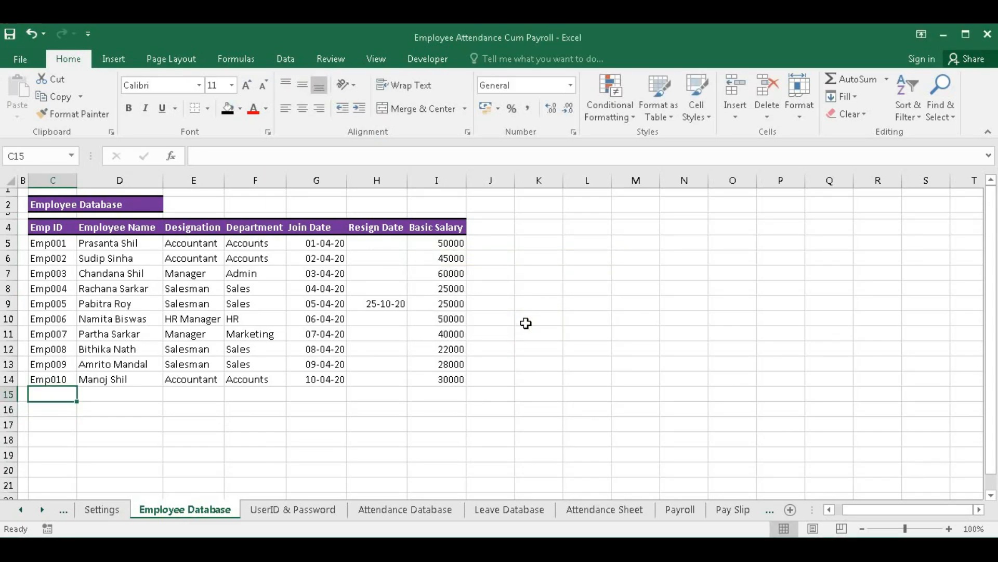
text(Emp)
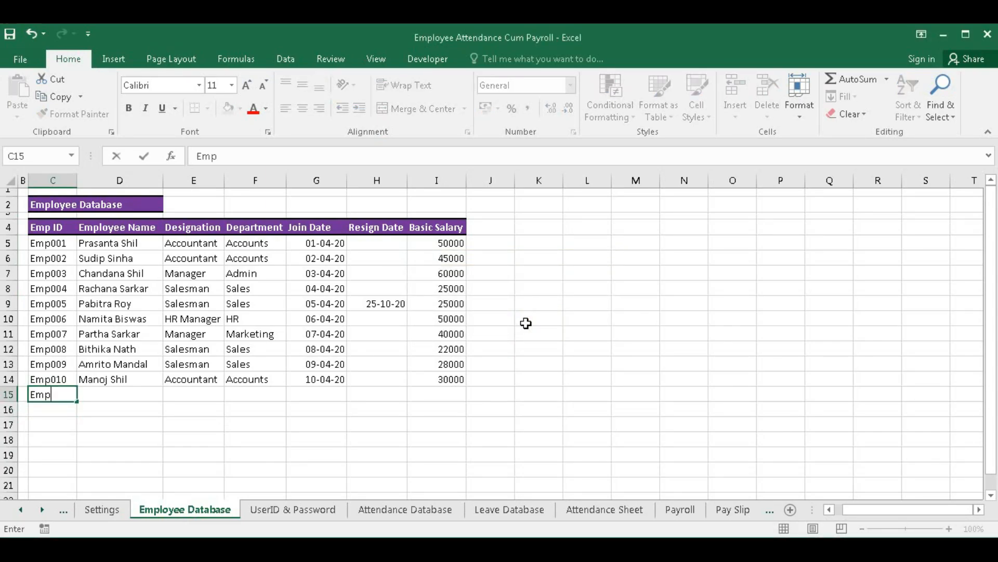
text(011)
key(Tab)
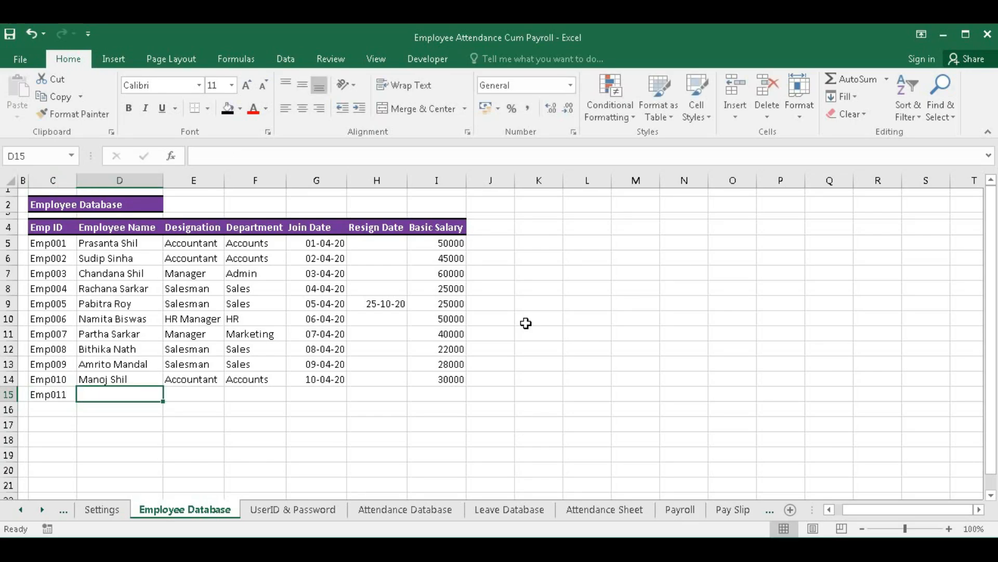
click(50, 396)
- Fill in the employee's name, Salesman designation and Sales department in row 15
click(100, 396)
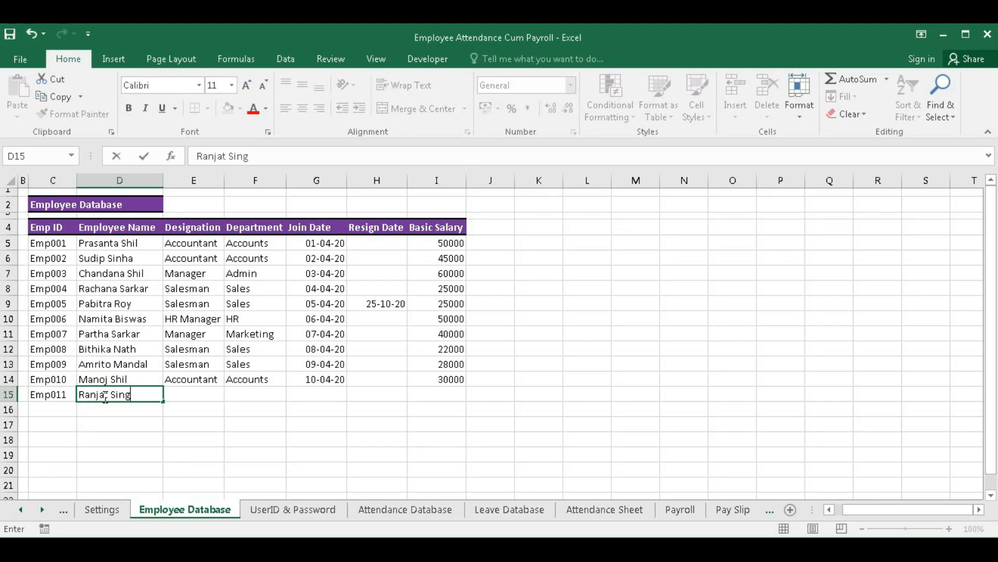
key(Tab)
text(S)
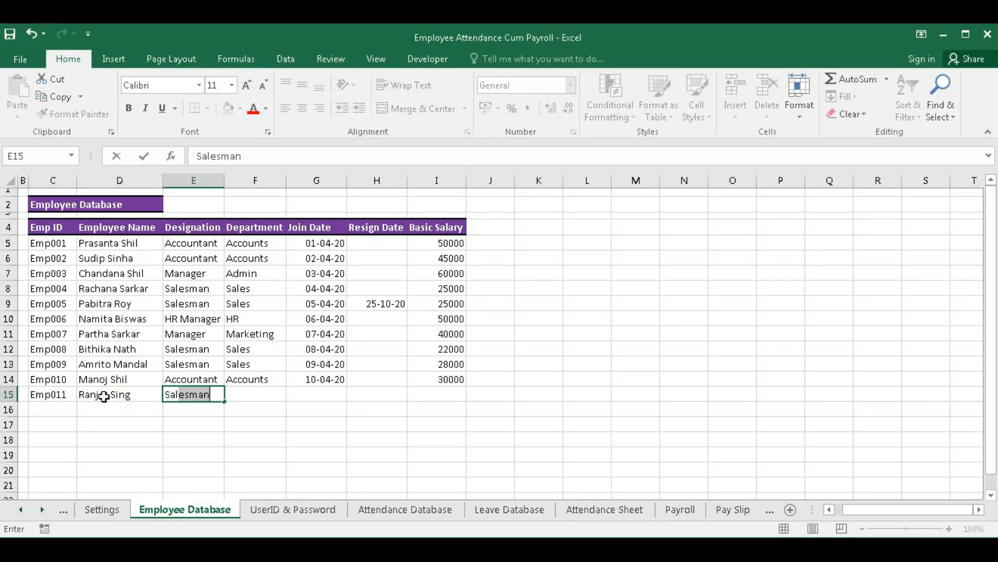
key(Tab)
text(S)
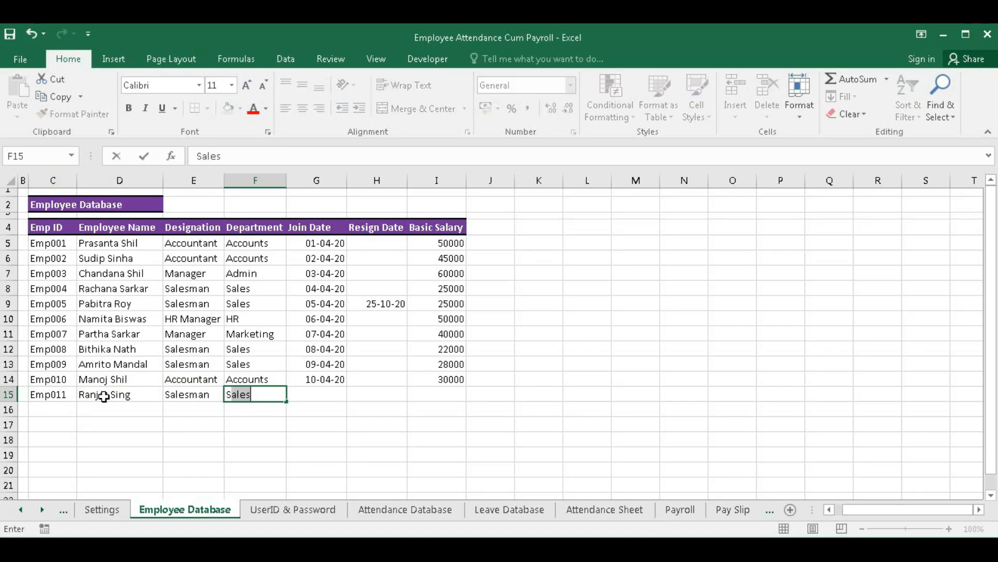
key(Tab)
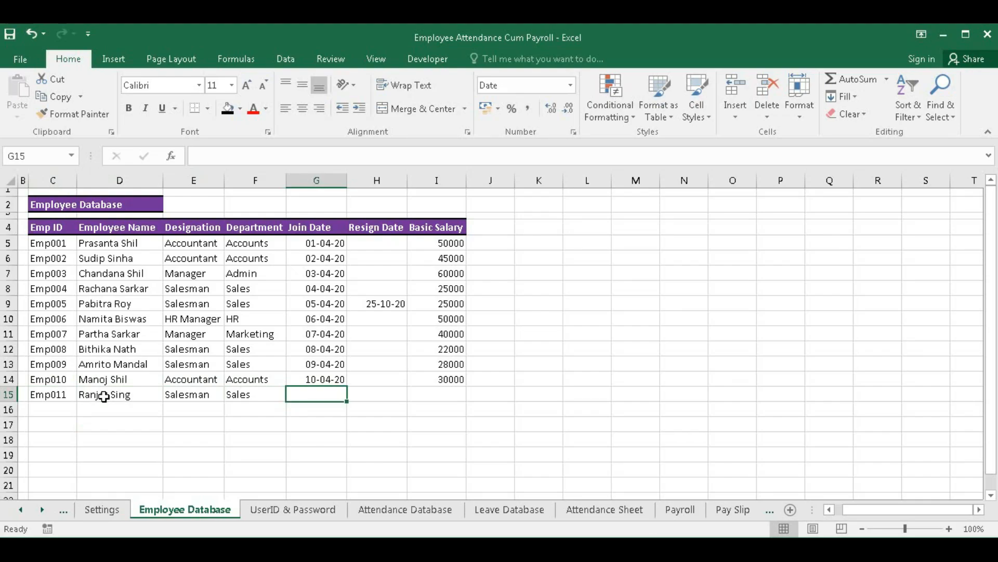
- Set the join date to 10-11-20, leave resign date blank, and enter basic salary 23000
text(26-11-2020)
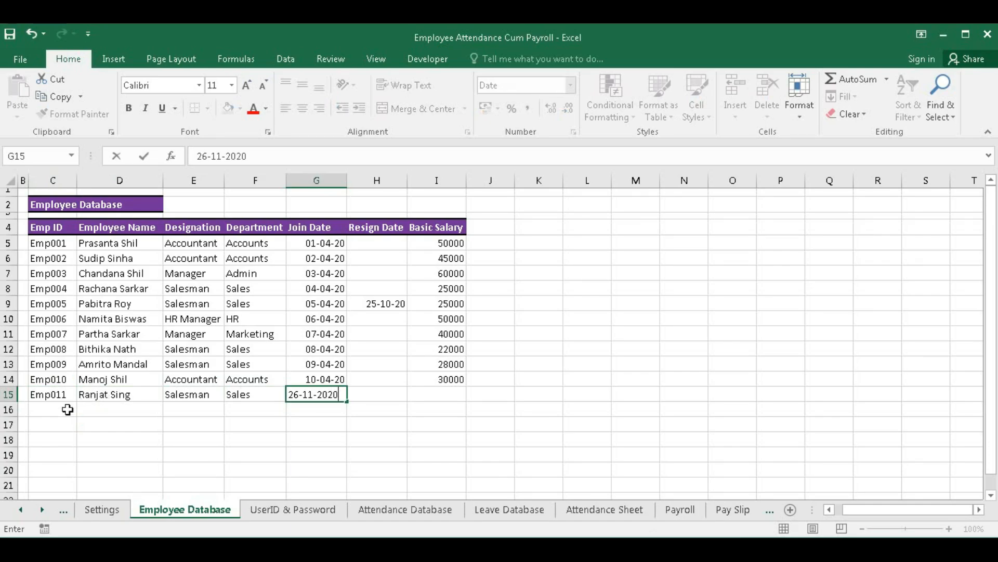
click(294, 395)
drag(295, 395, 290, 396)
text(10)
key(Tab)
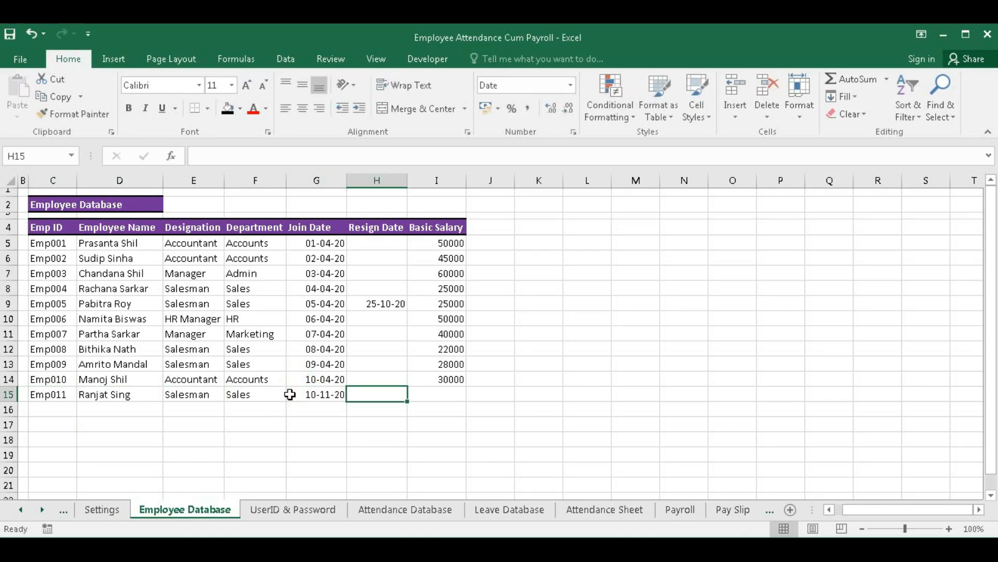
key(Tab)
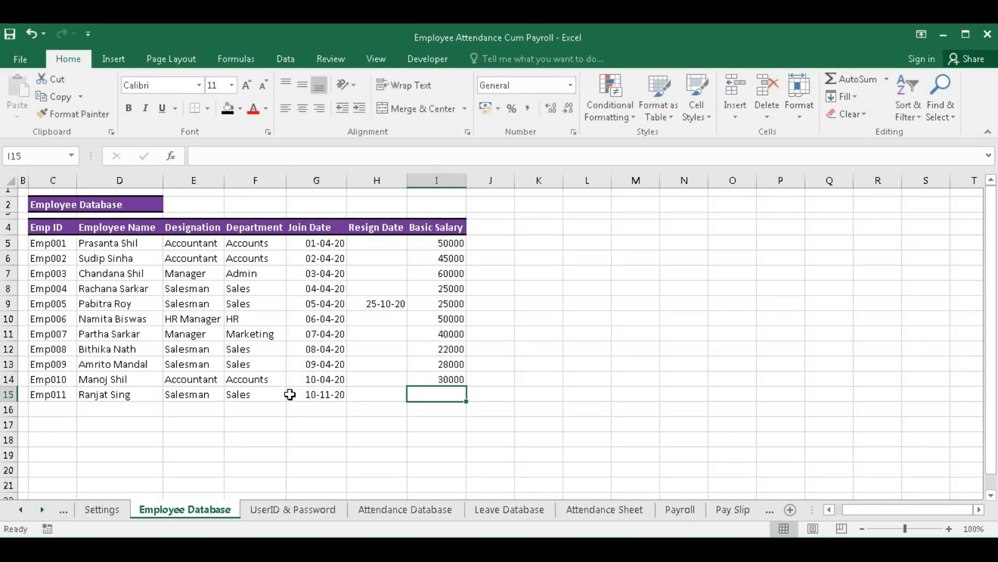
text(23000)
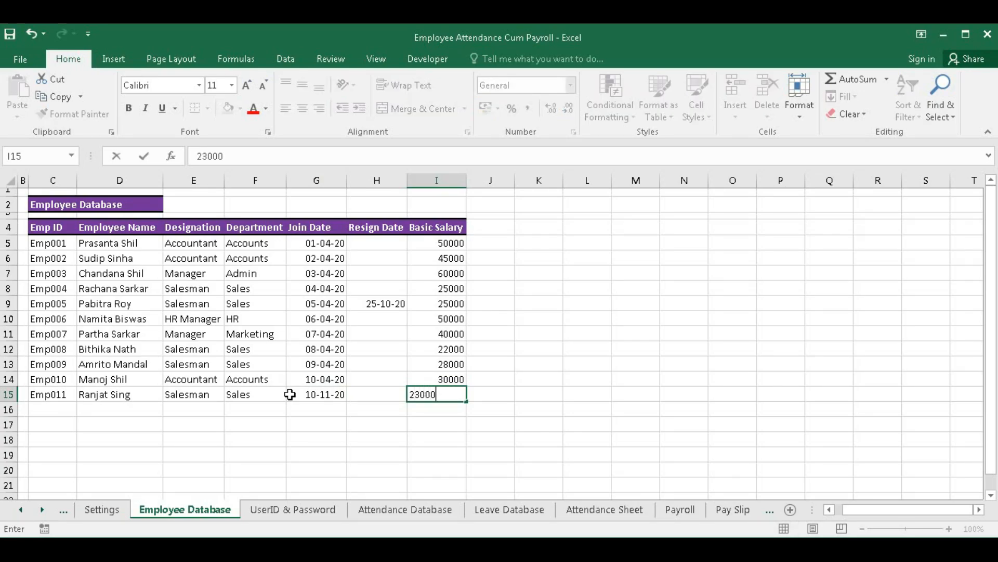
key(Return)
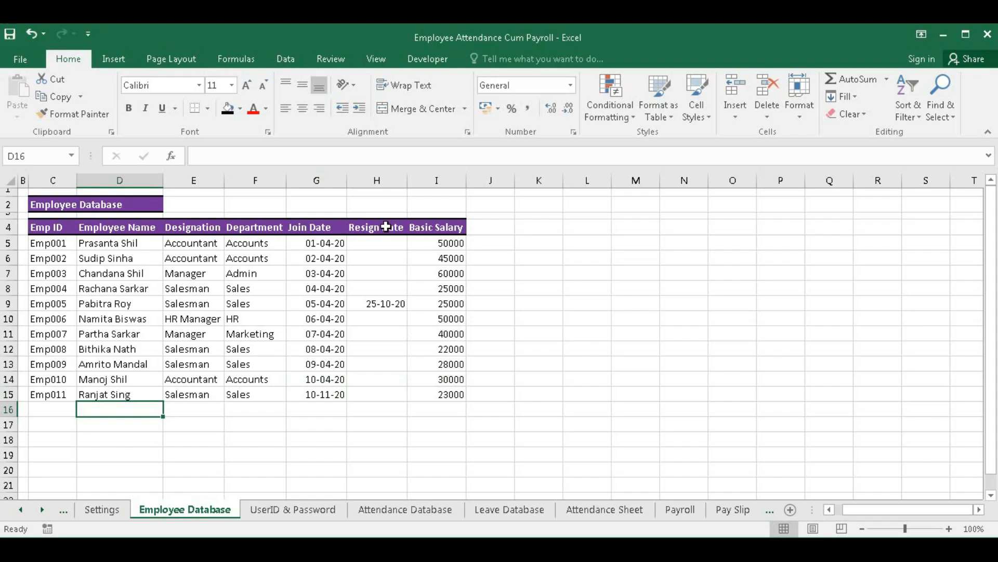
click(384, 390)
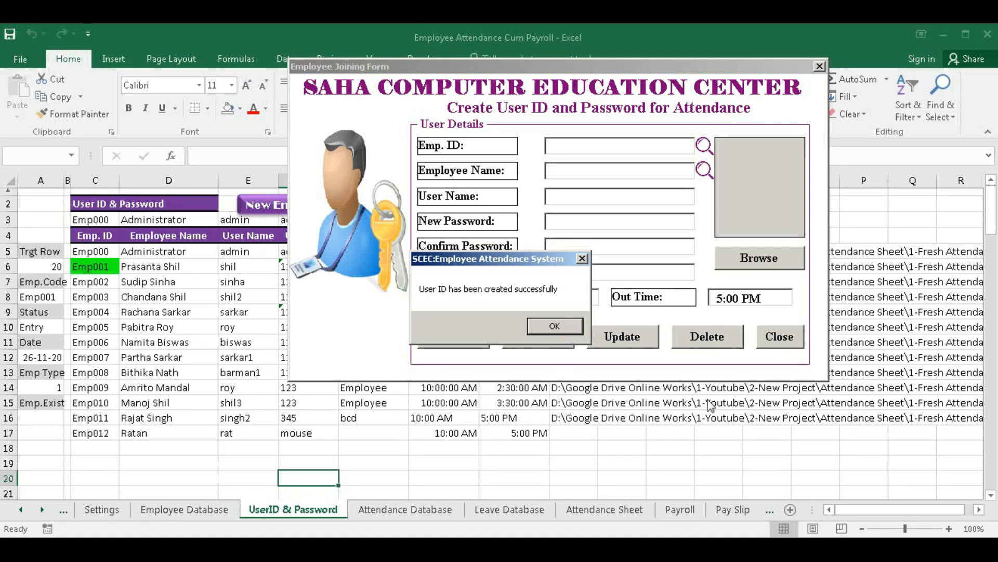
- Delete the new Emp012 user account, acknowledging each message, and close the Employee Joining Form
click(555, 327)
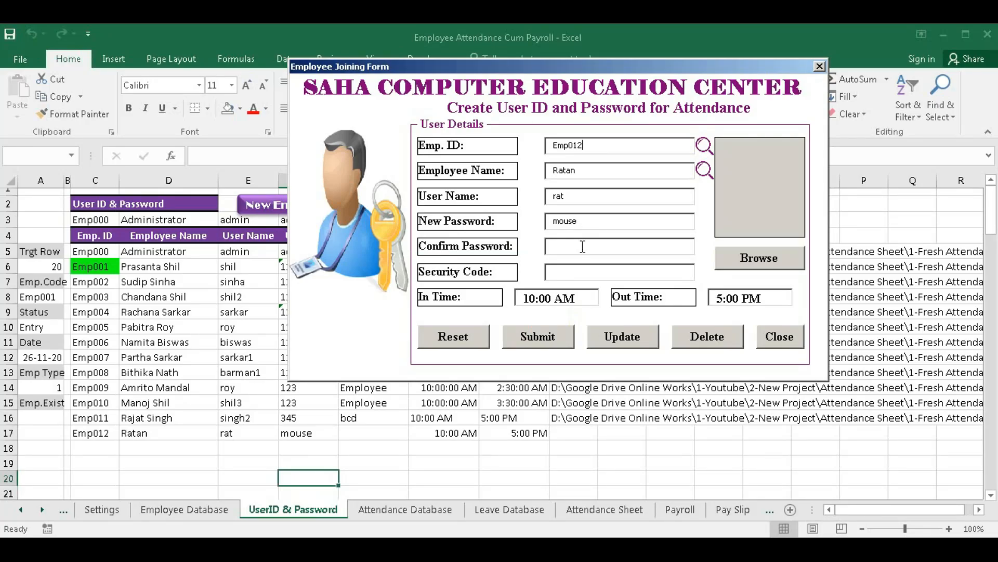
click(715, 344)
click(512, 333)
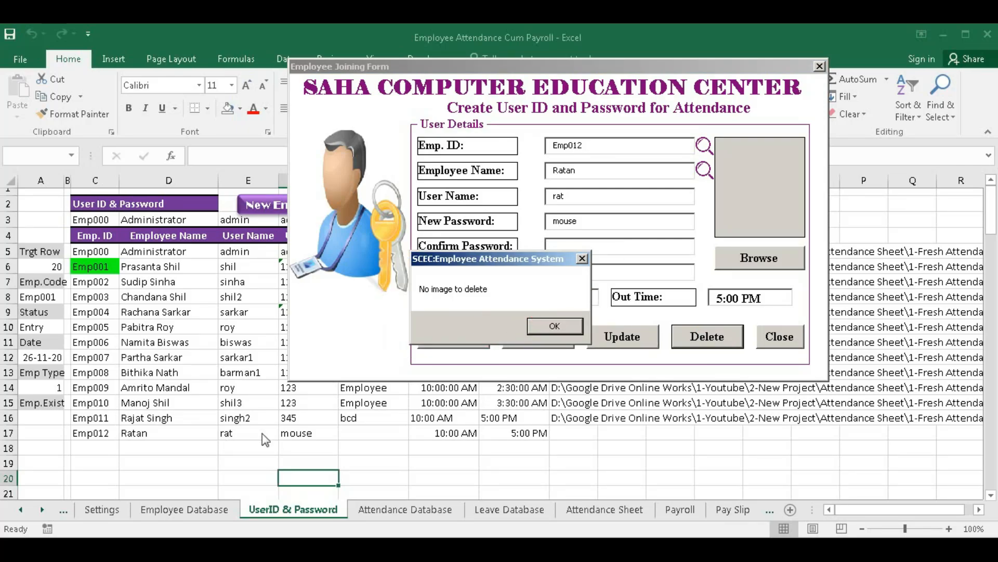
click(553, 326)
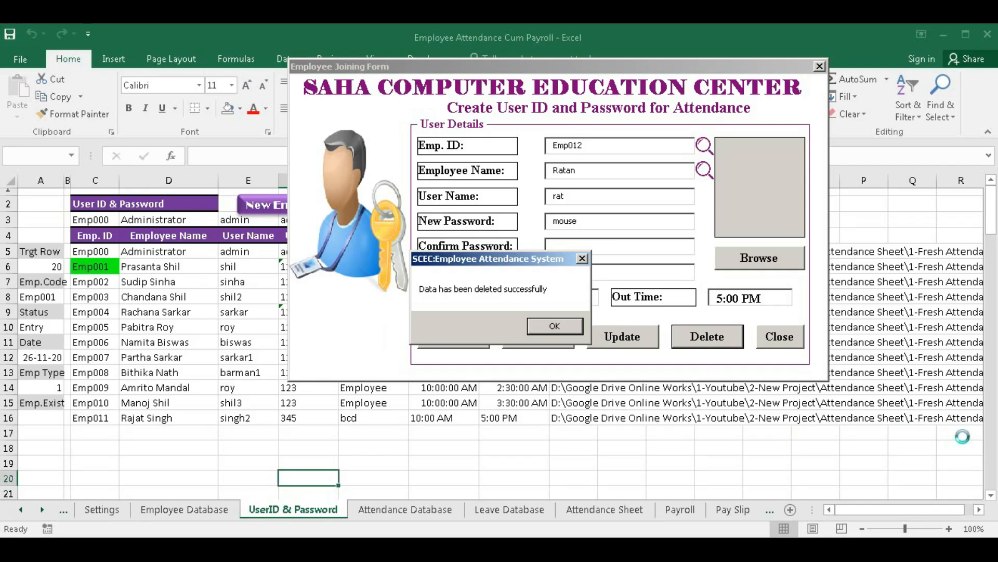
click(541, 326)
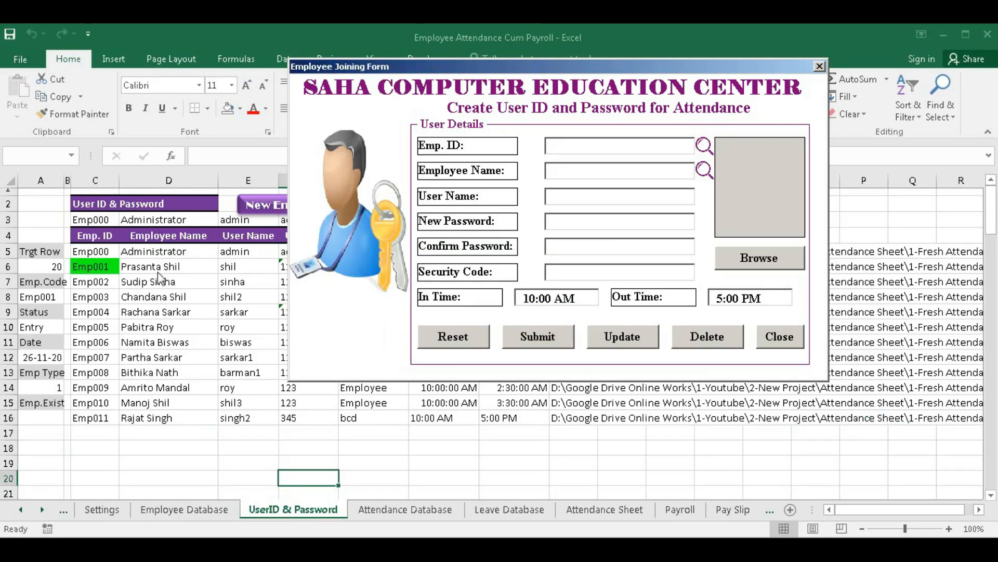
click(779, 338)
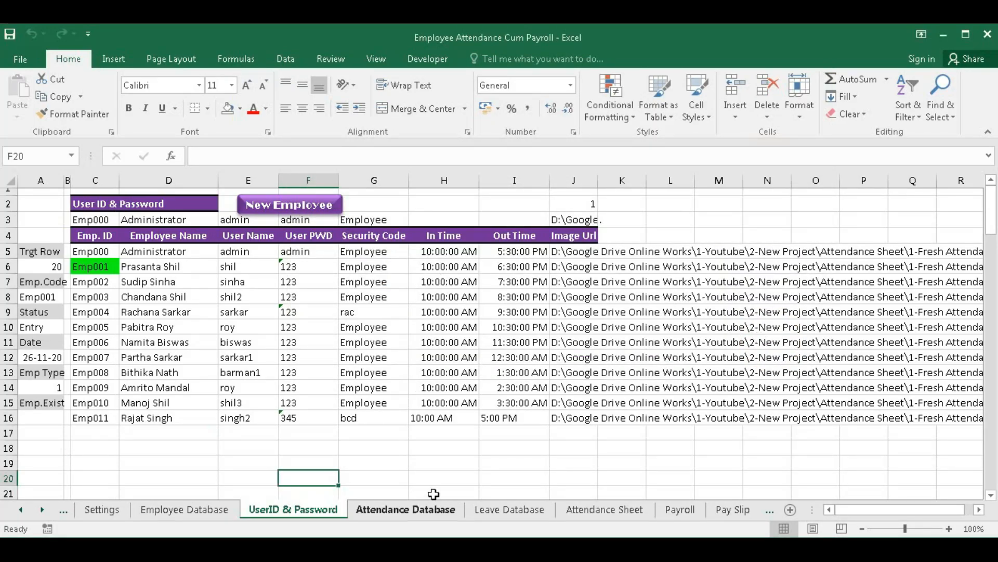
- Review the existing log entries on the Attendance Database sheet
click(407, 512)
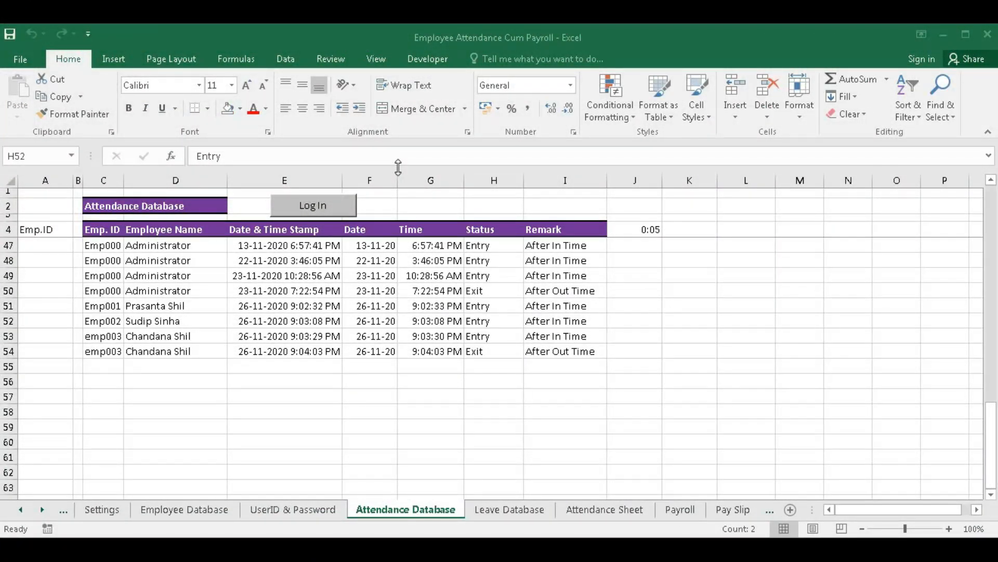
scroll(336, 346, up, 14)
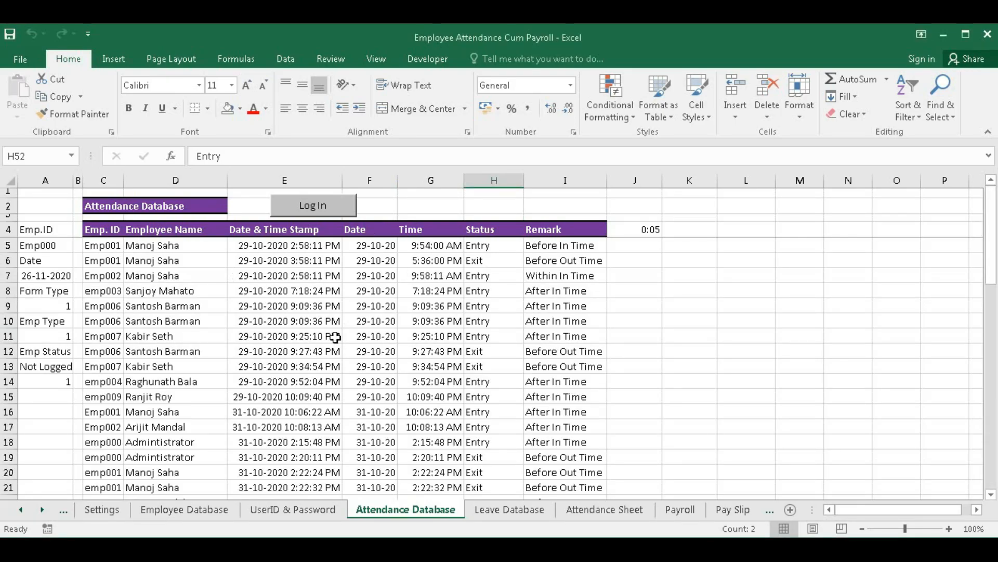
scroll(336, 337, down, 14)
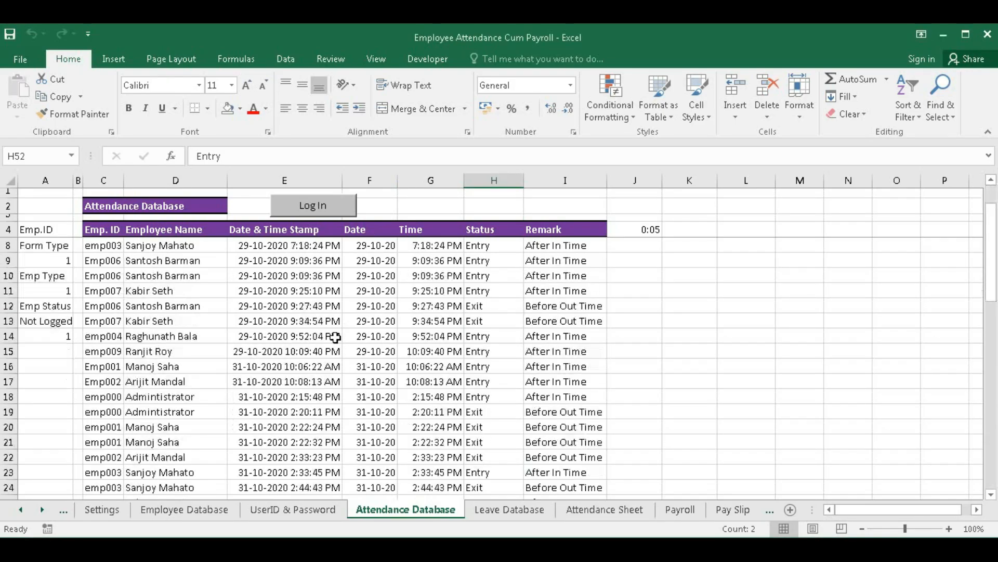
scroll(336, 337, down, 1)
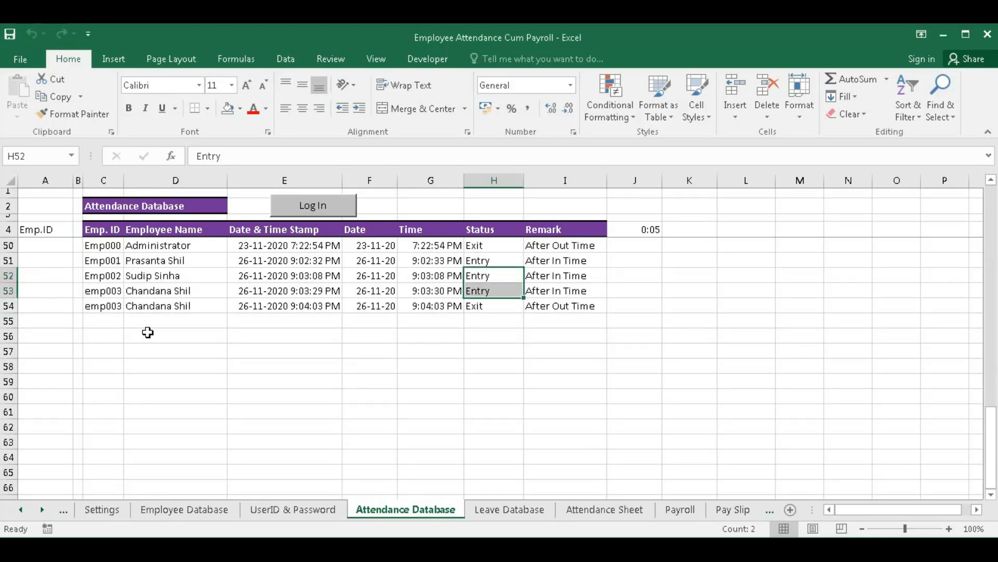
click(97, 334)
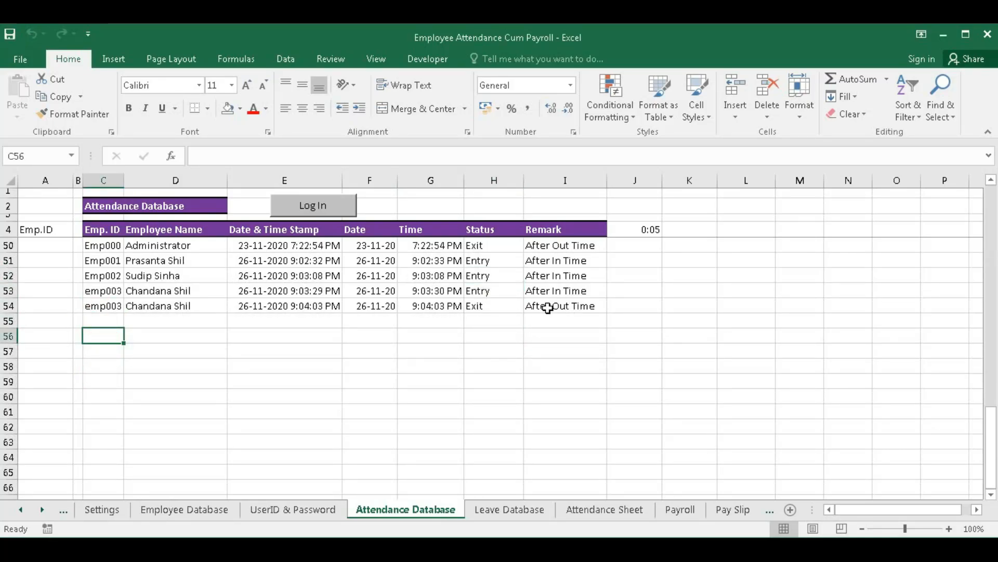
scroll(338, 358, up, 5)
scroll(337, 358, up, 4)
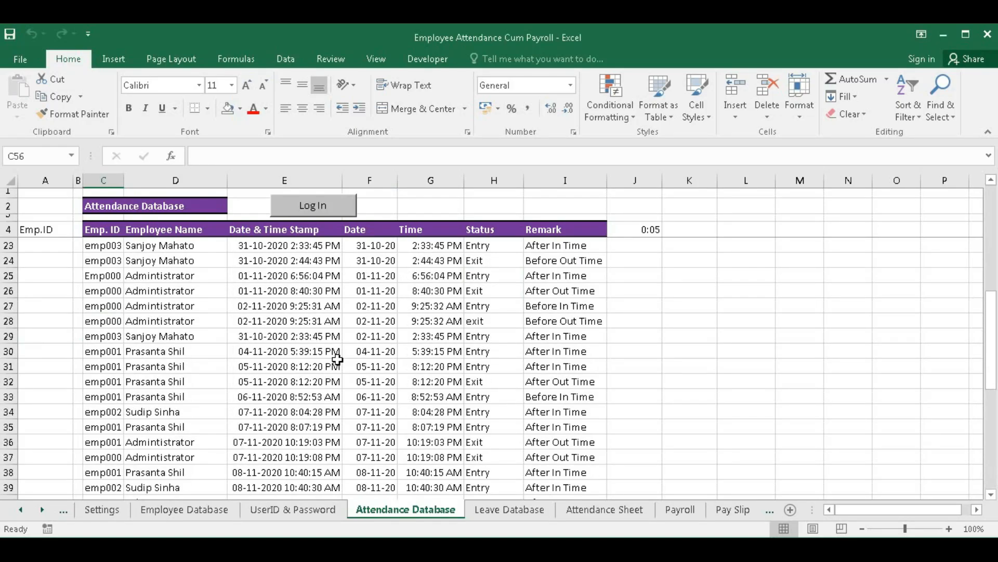
scroll(337, 359, down, 7)
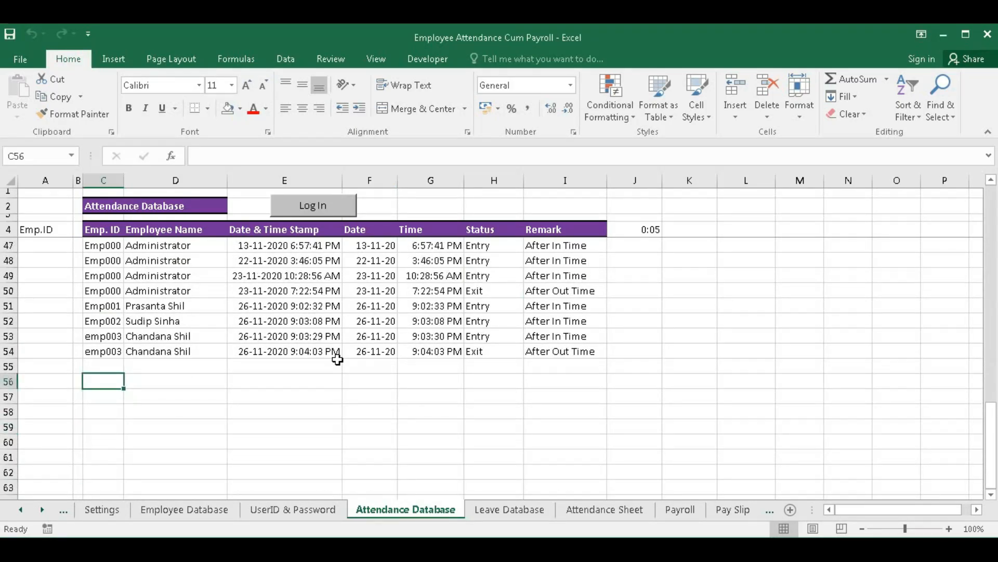
scroll(424, 390, up, 13)
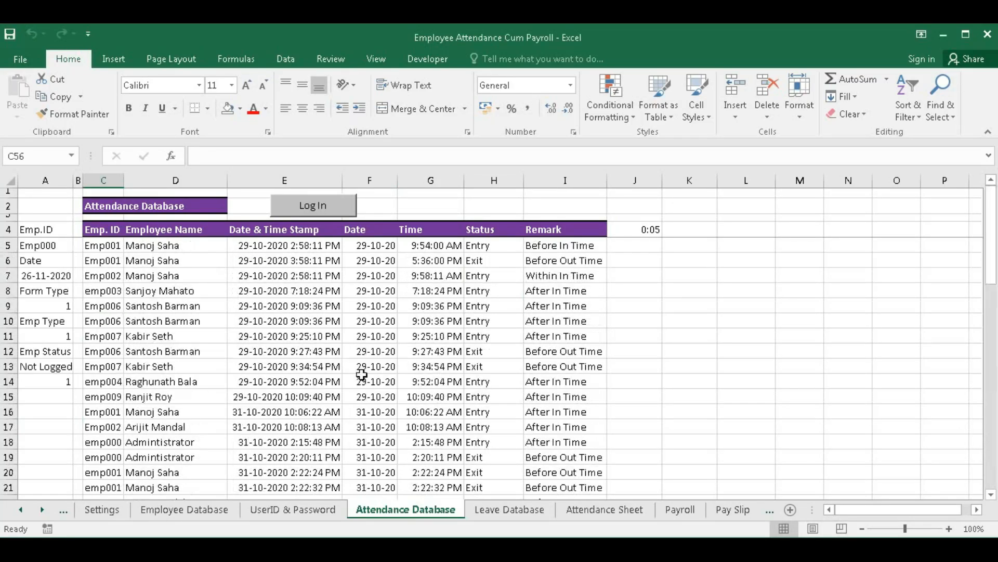
click(245, 330)
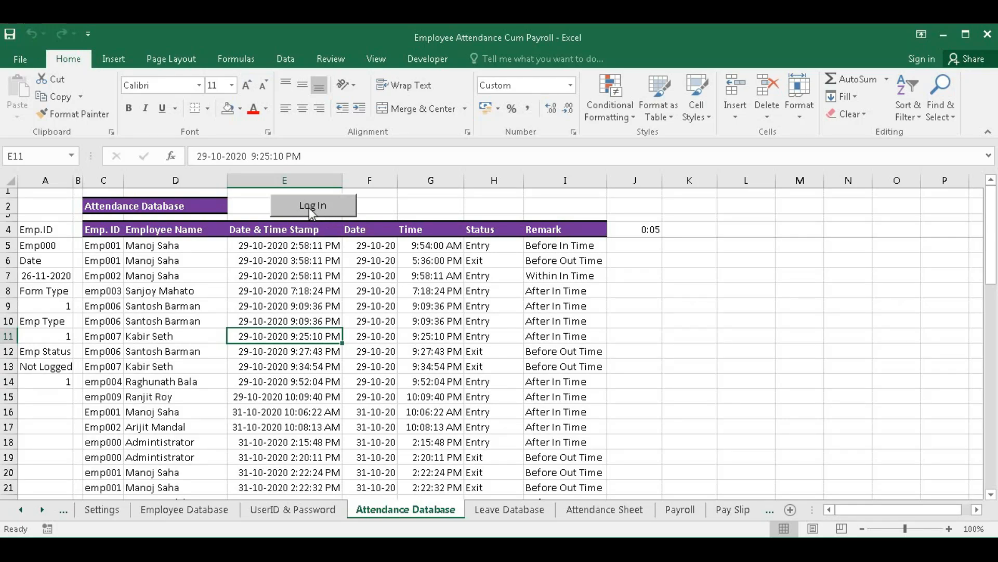
- Record an Administrator log-in and log-out, adding Entry and Exit rows 55 and 56
scroll(272, 397, down, 5)
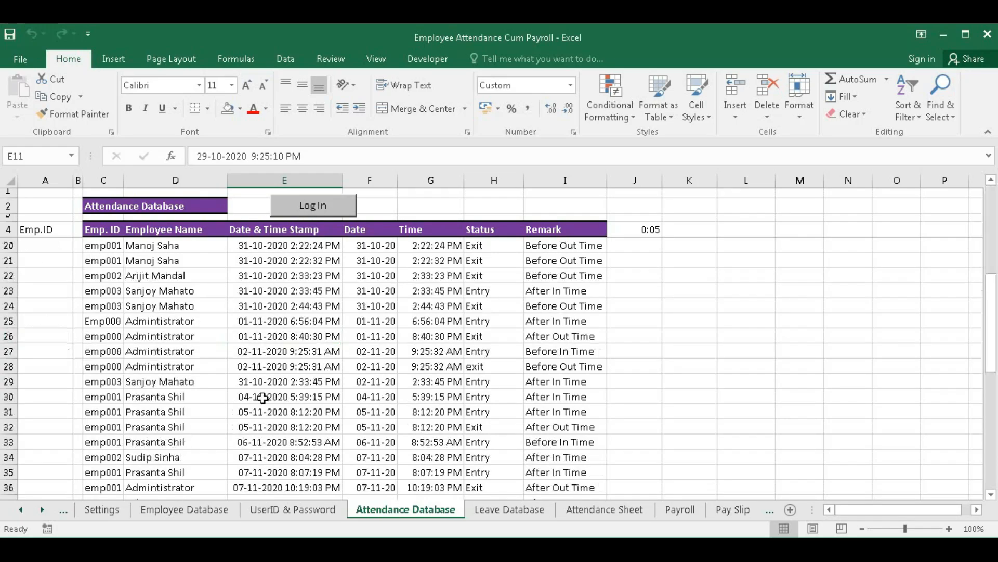
scroll(272, 397, down, 9)
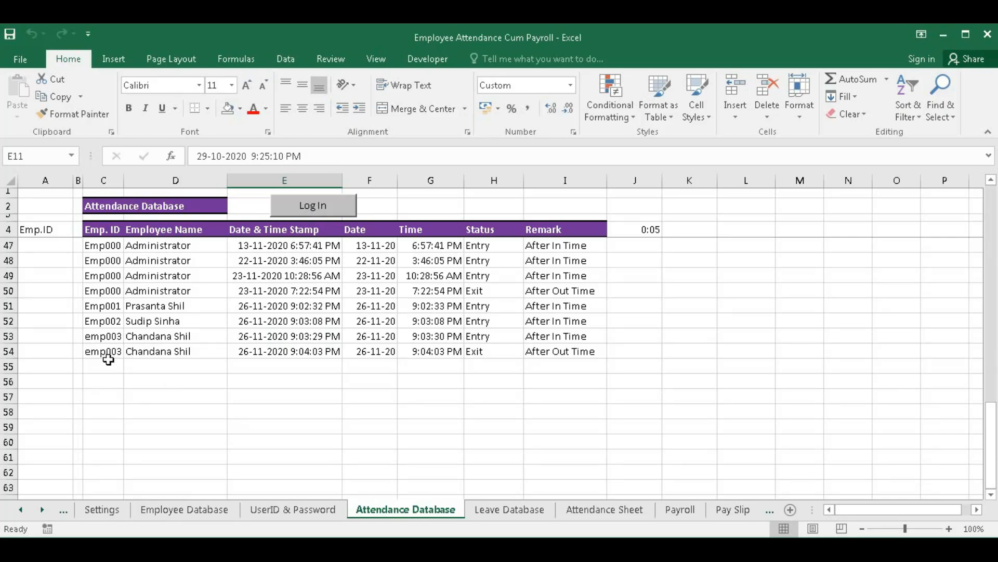
click(308, 212)
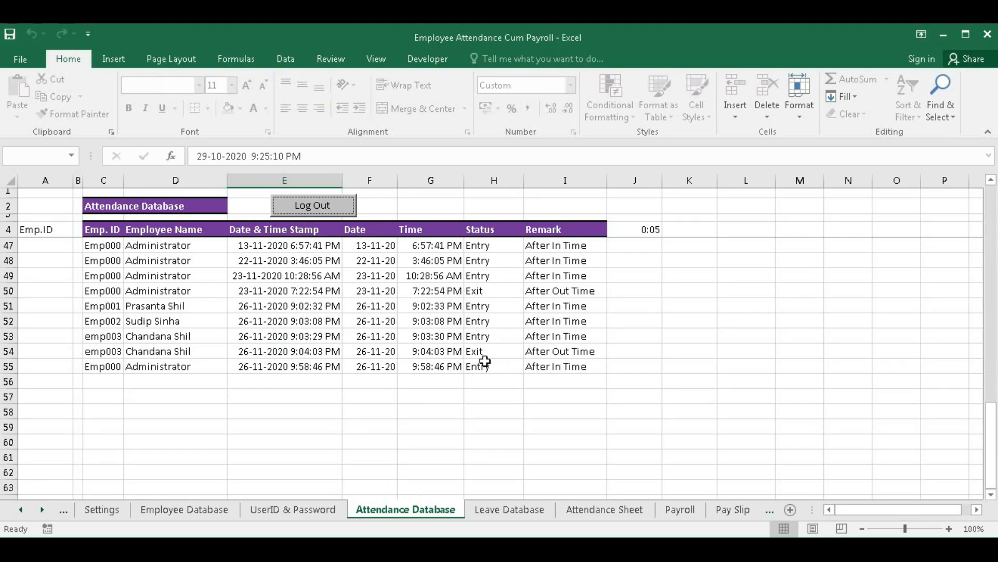
click(311, 213)
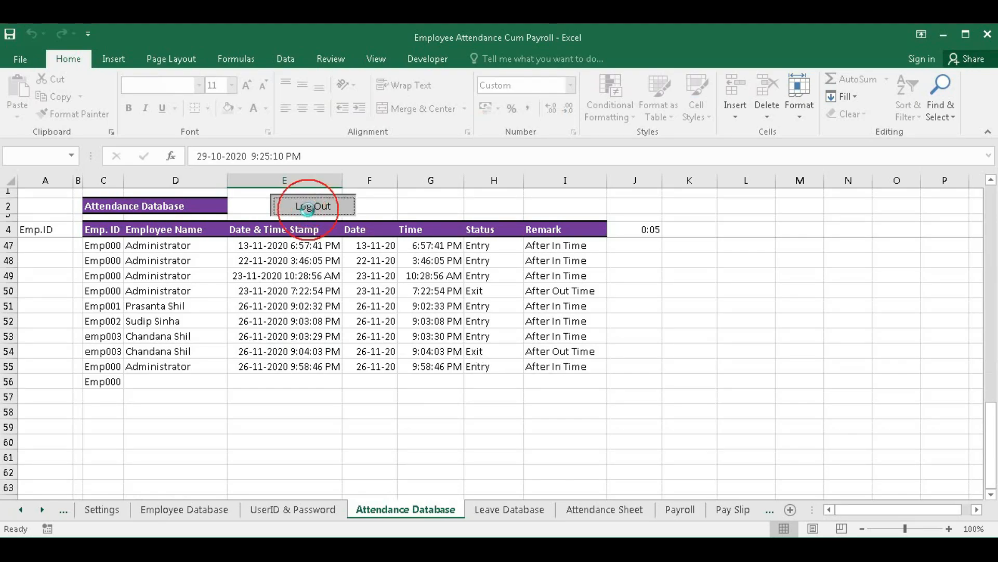
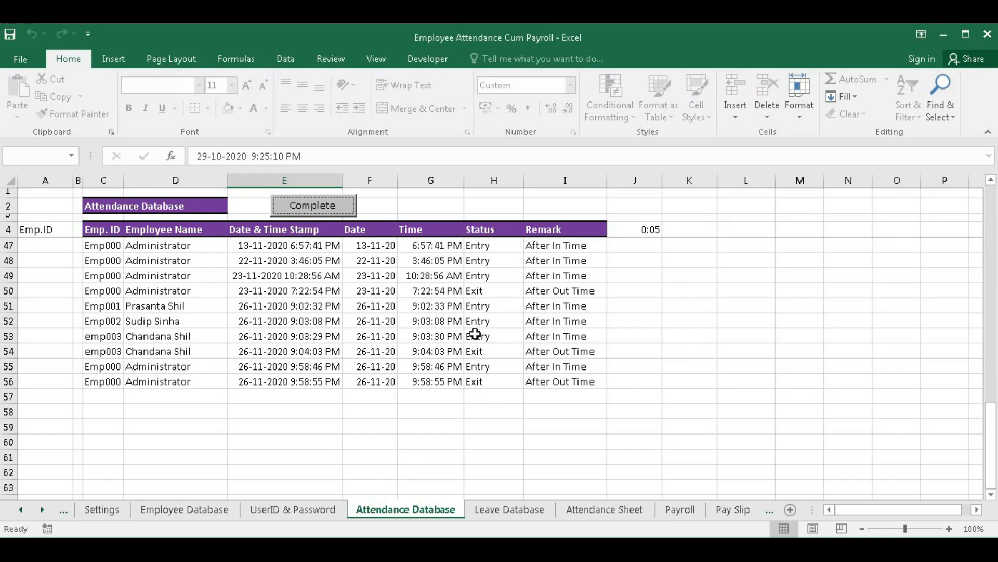
- Open the UserID & Password sheet listing logins and security codes for Emp000–Emp011
click(291, 509)
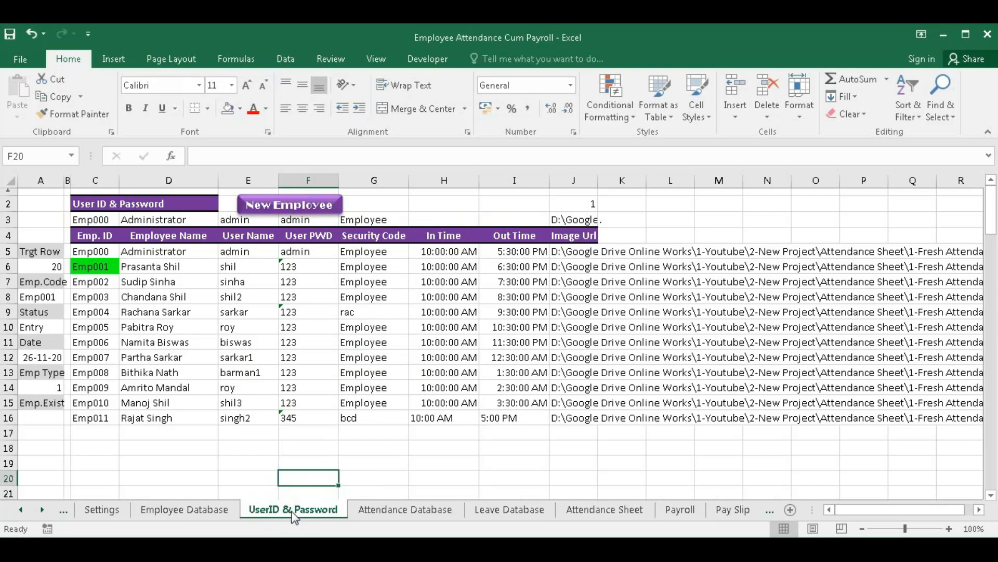
- Preview the photo popups for the administrator and employees Emp001 through Emp007 from their name cells
click(167, 253)
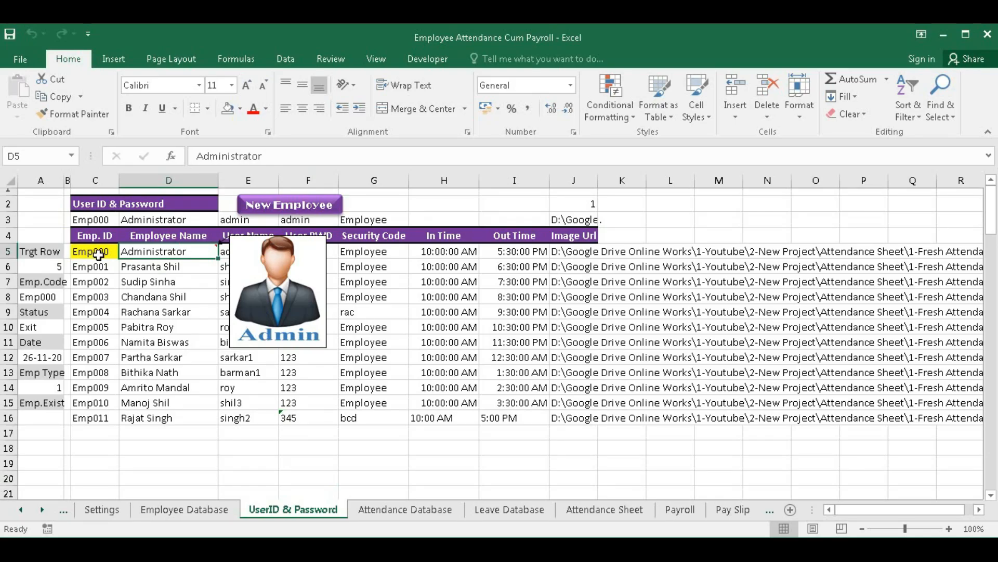
click(136, 265)
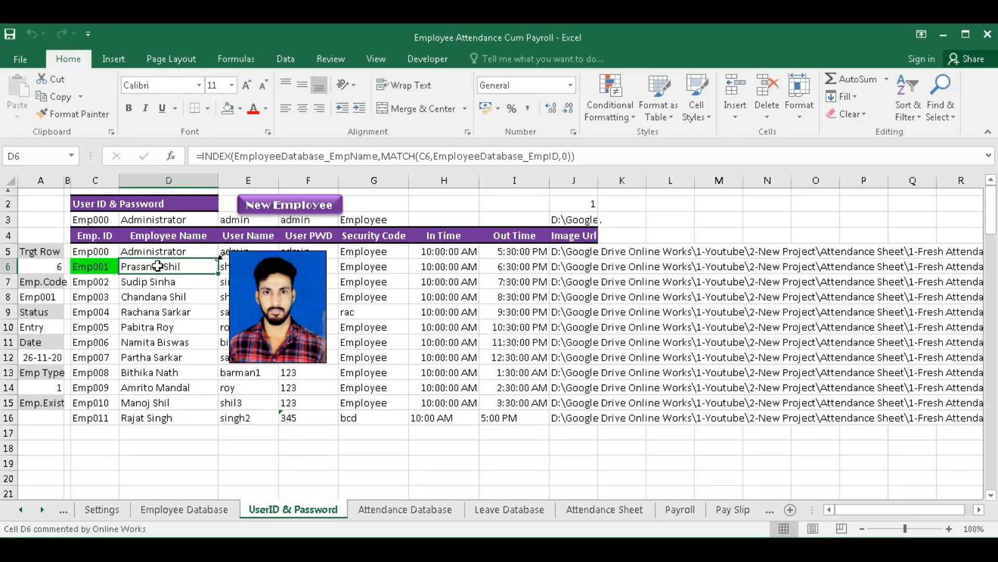
click(160, 281)
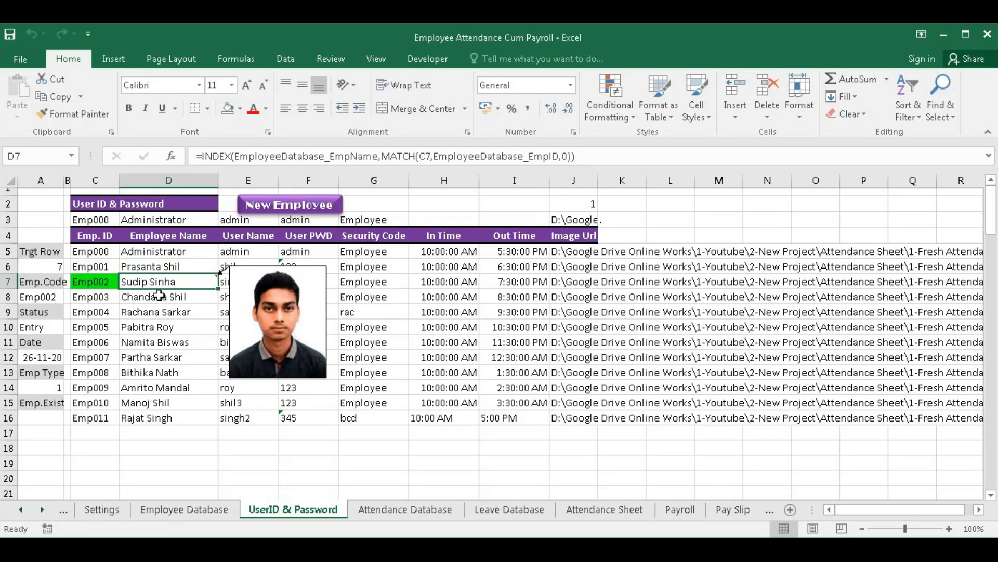
click(159, 296)
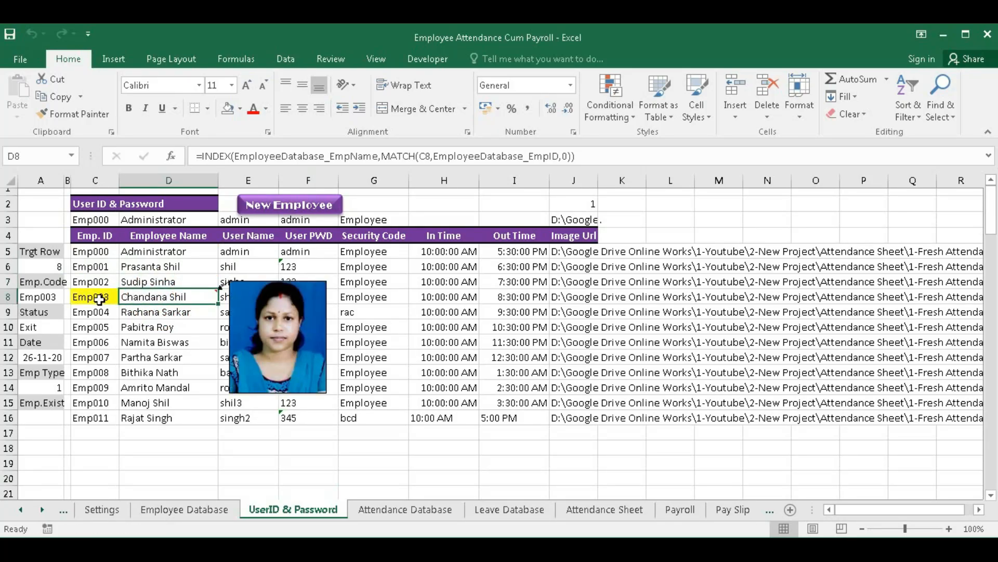
click(161, 313)
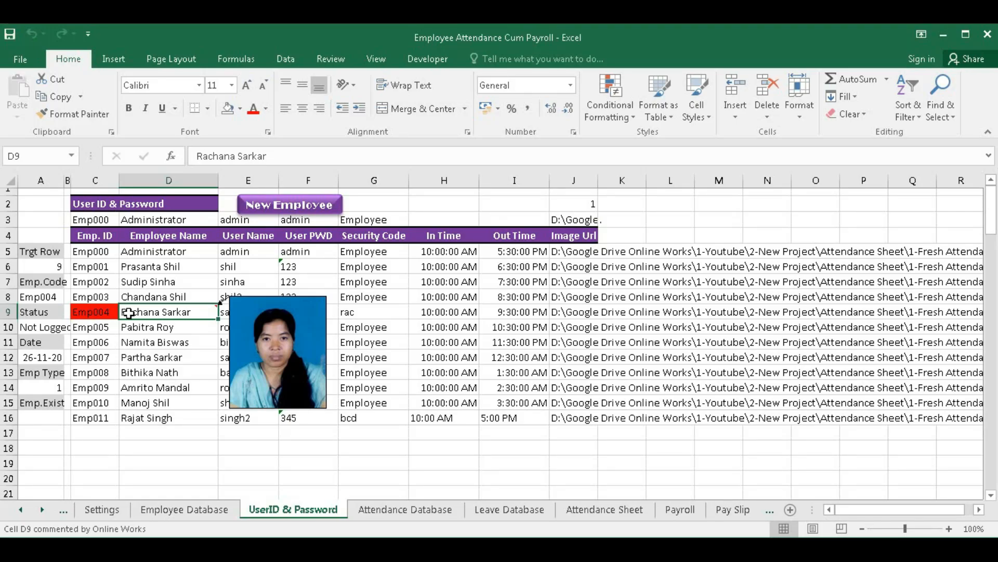
click(161, 327)
click(163, 358)
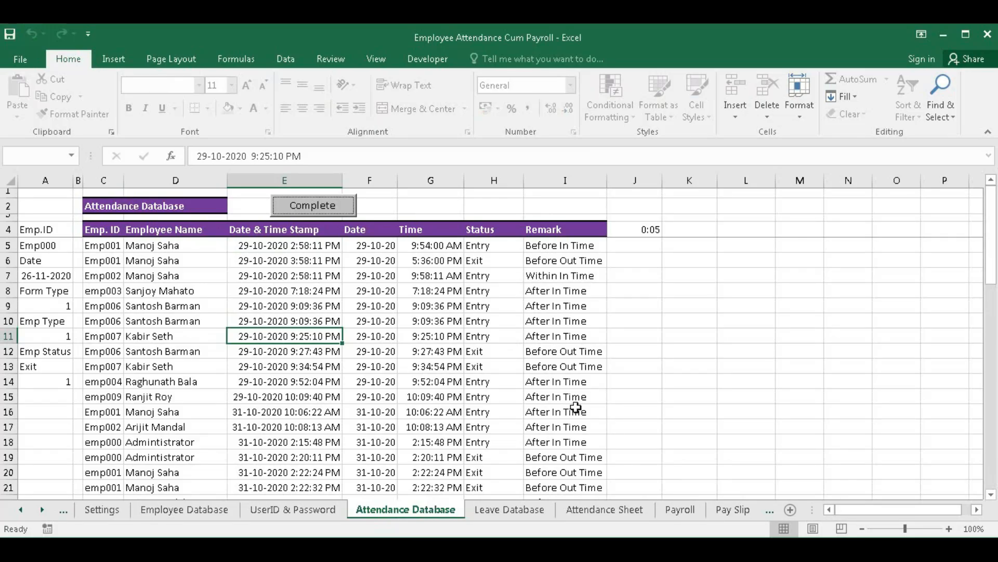
- Look over the Leave Database sheet down to its first empty row
click(509, 509)
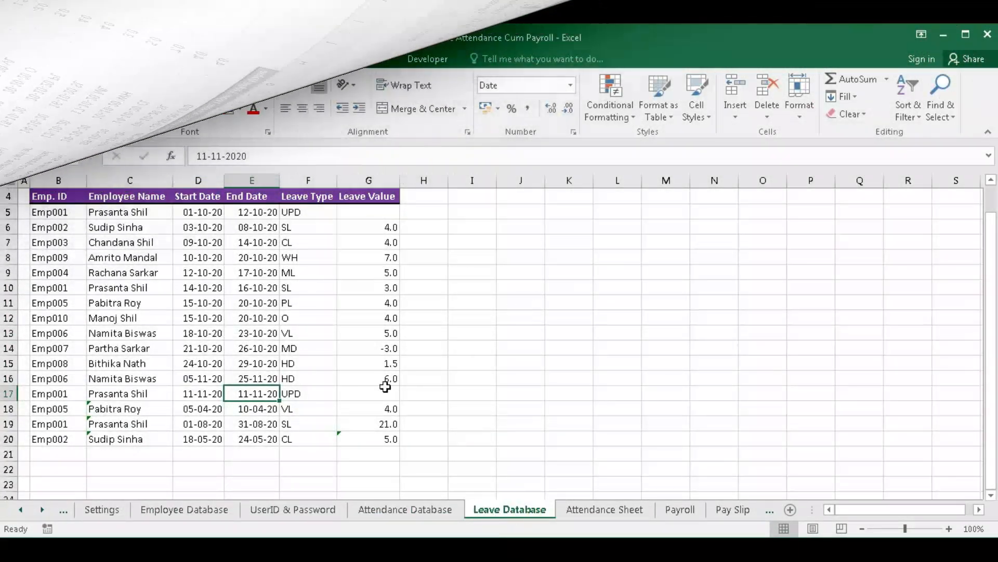
scroll(309, 357, up, 1)
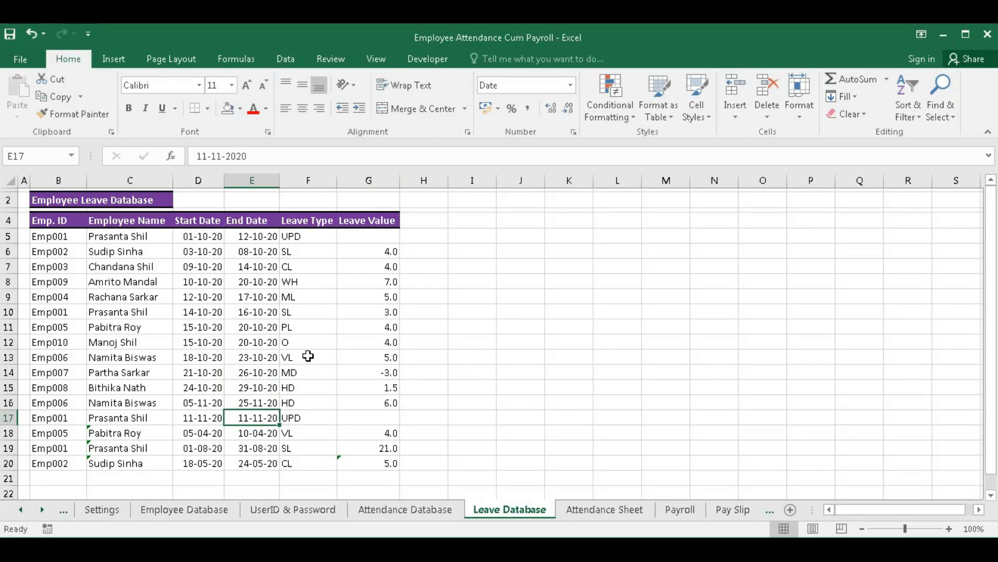
click(56, 476)
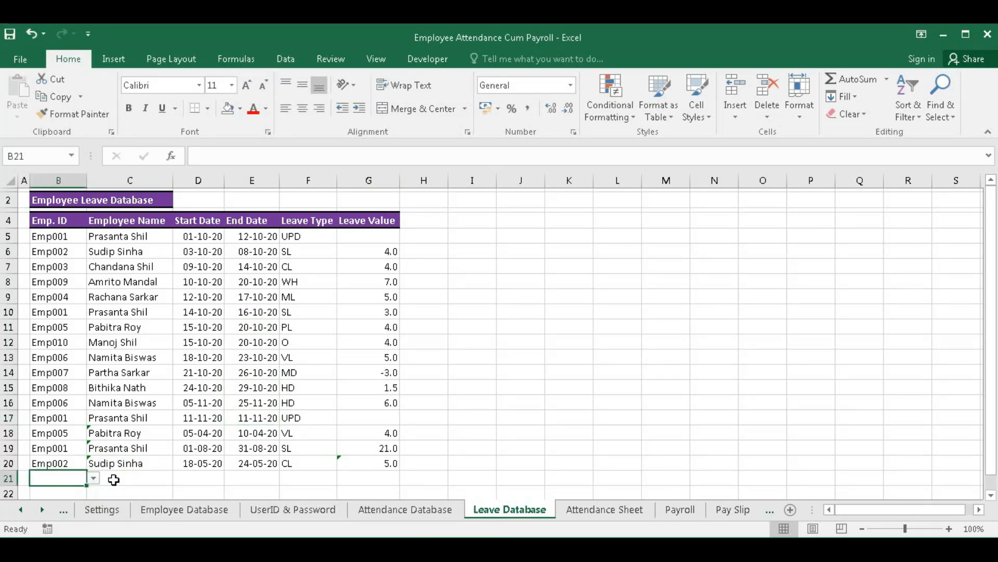
- Enter Emp011 in B20 of the Attendance Sheet, then check its day formulas and Employee Database join date
click(605, 510)
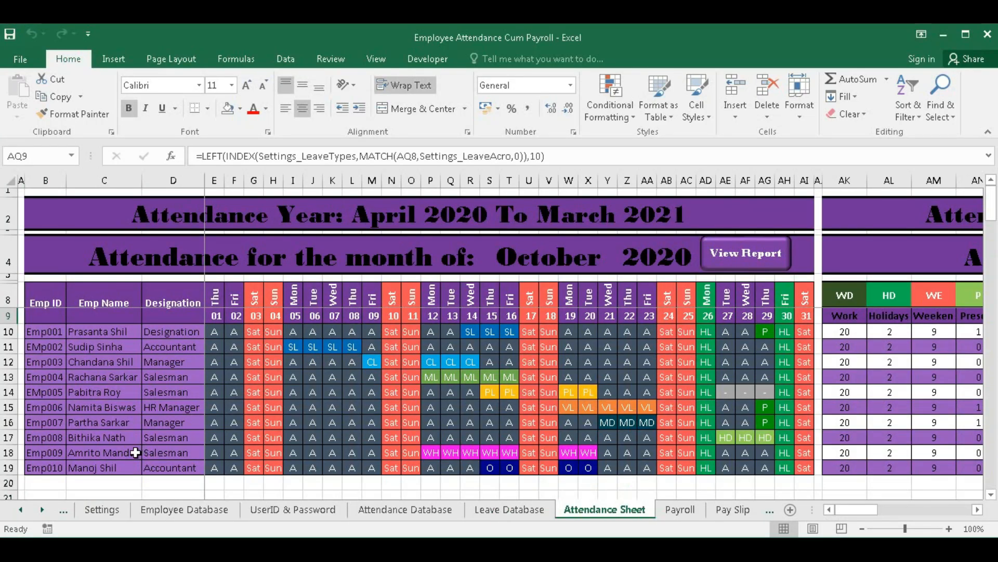
click(46, 482)
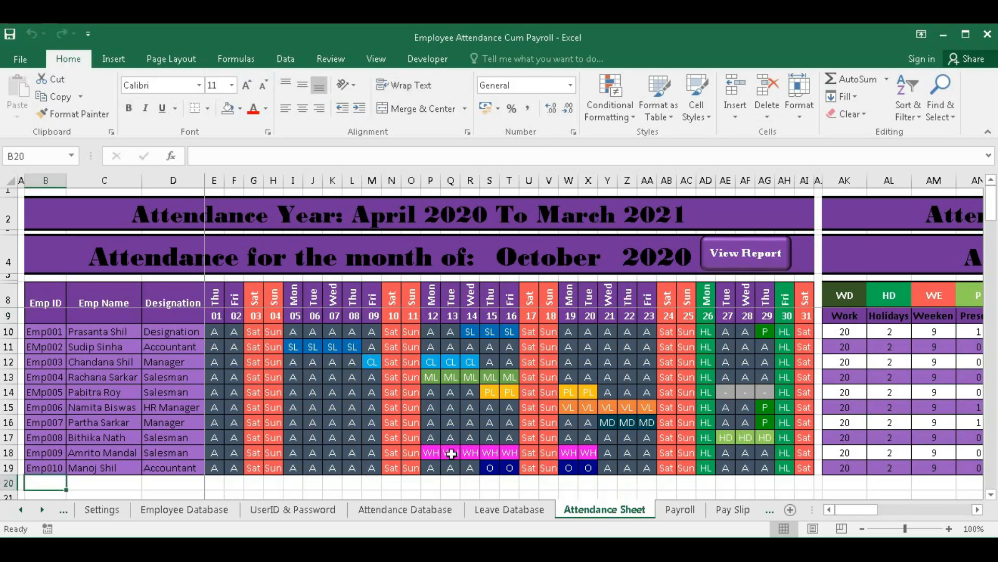
text(E)
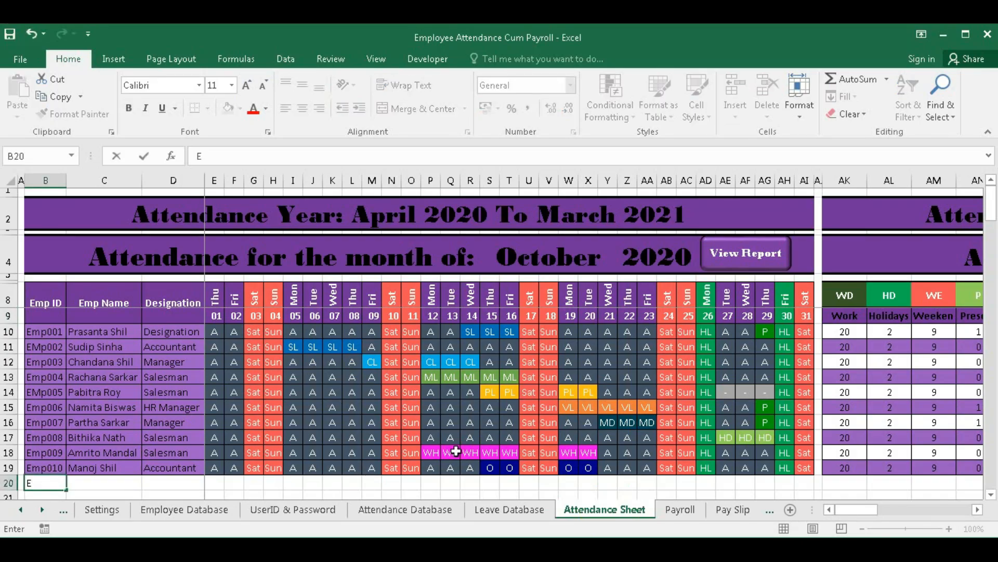
text(mp011)
key(Tab)
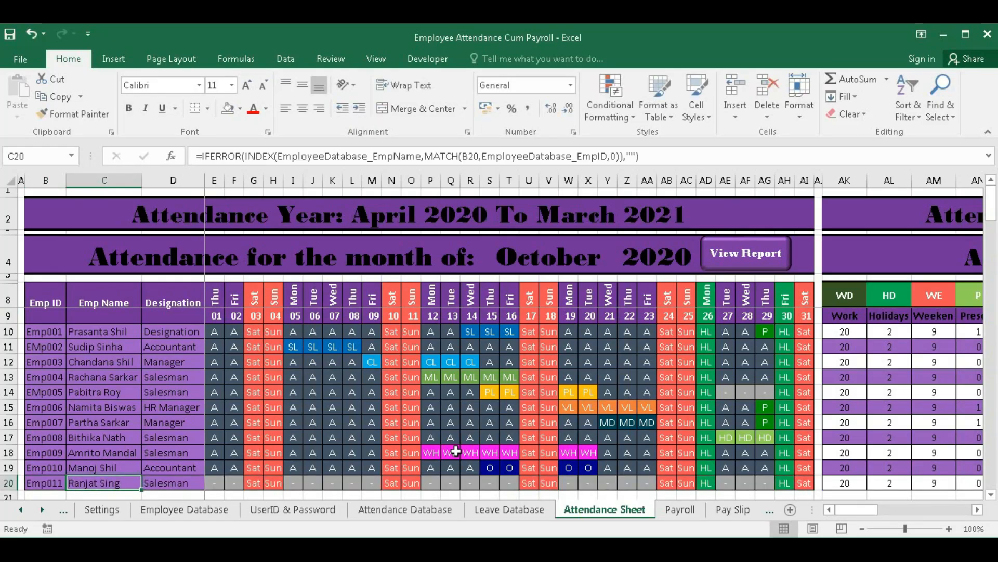
click(218, 485)
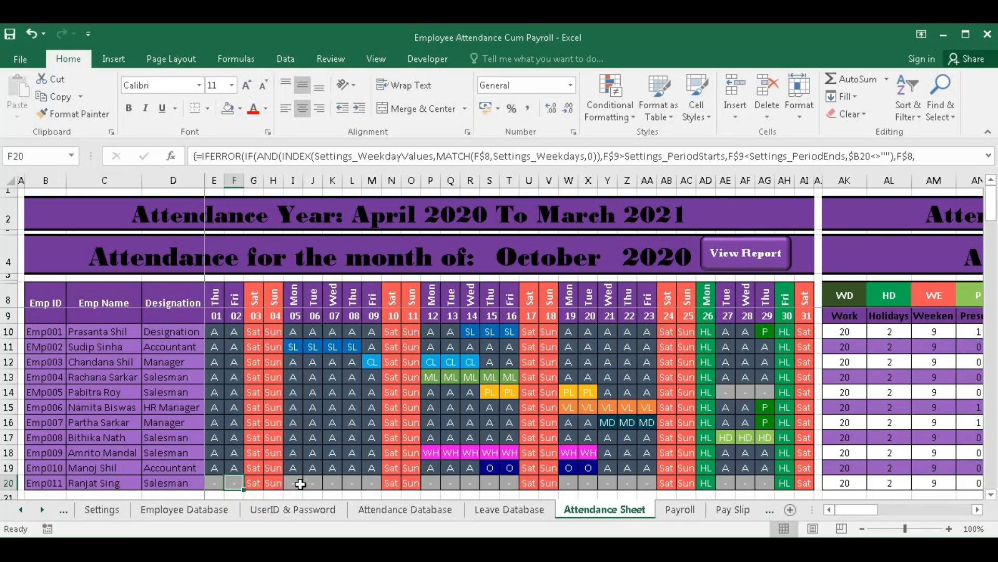
click(330, 485)
click(357, 485)
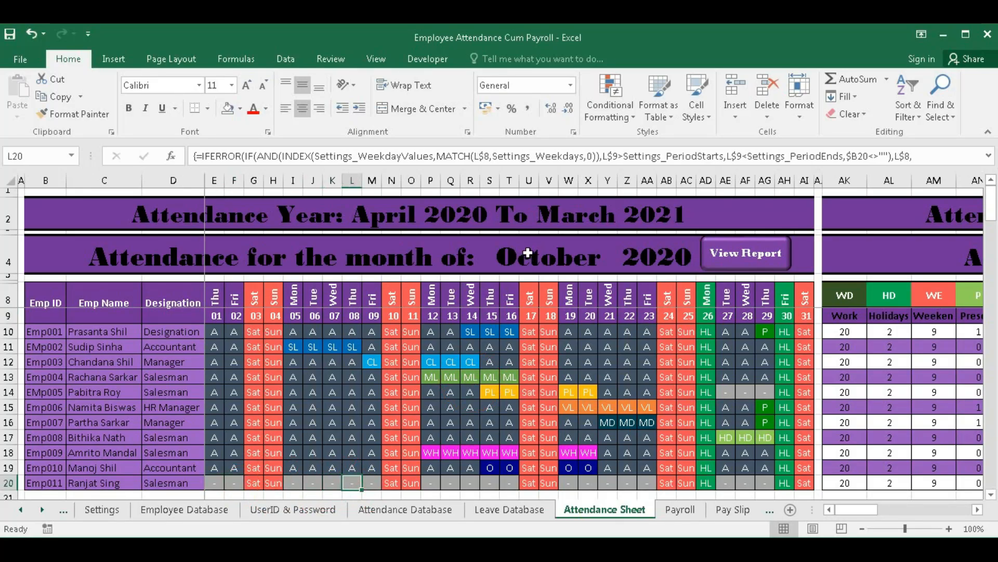
click(211, 513)
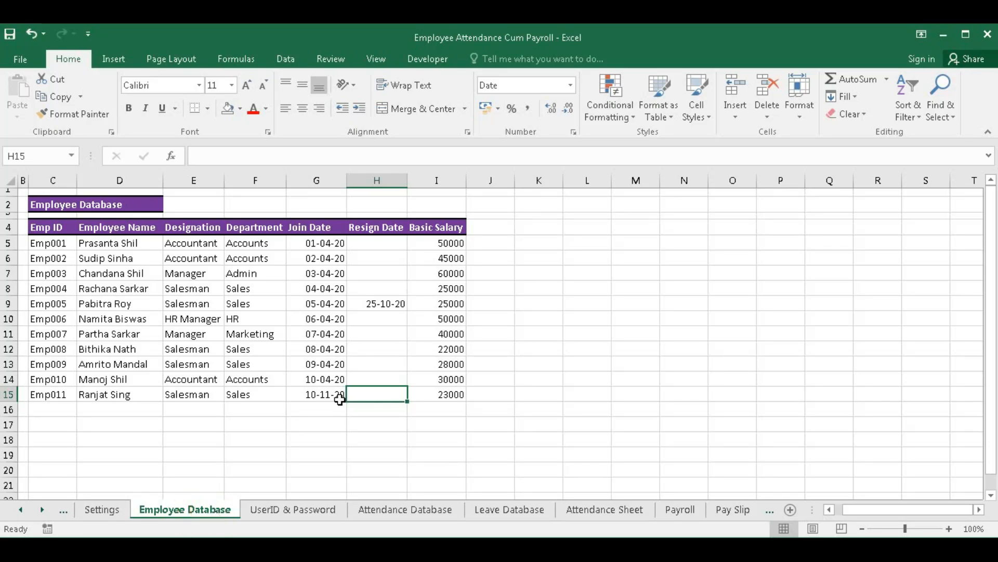
click(605, 509)
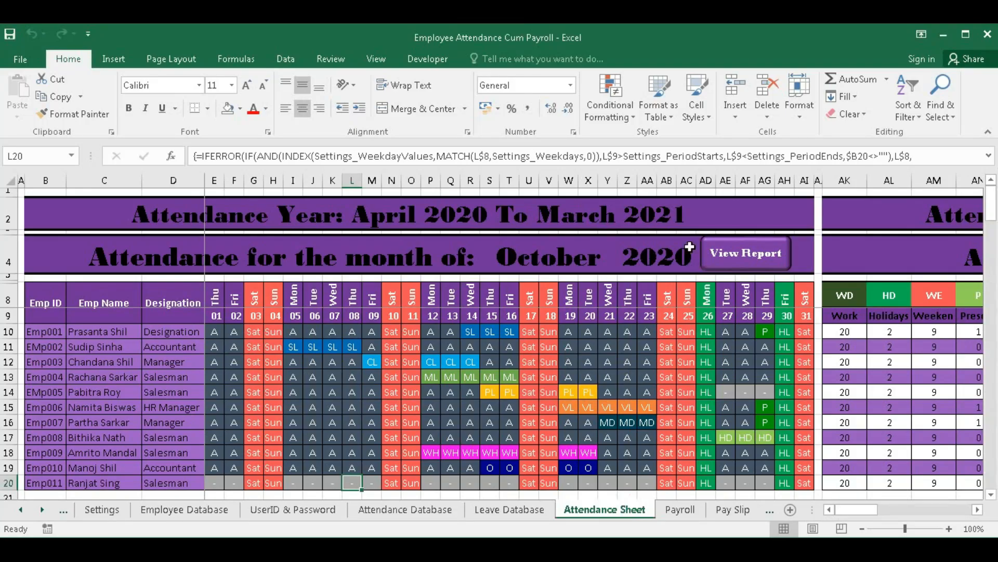
- Set the attendance month in S4 to November and check Emp011's entries for the 11th and 12th
click(564, 255)
click(623, 267)
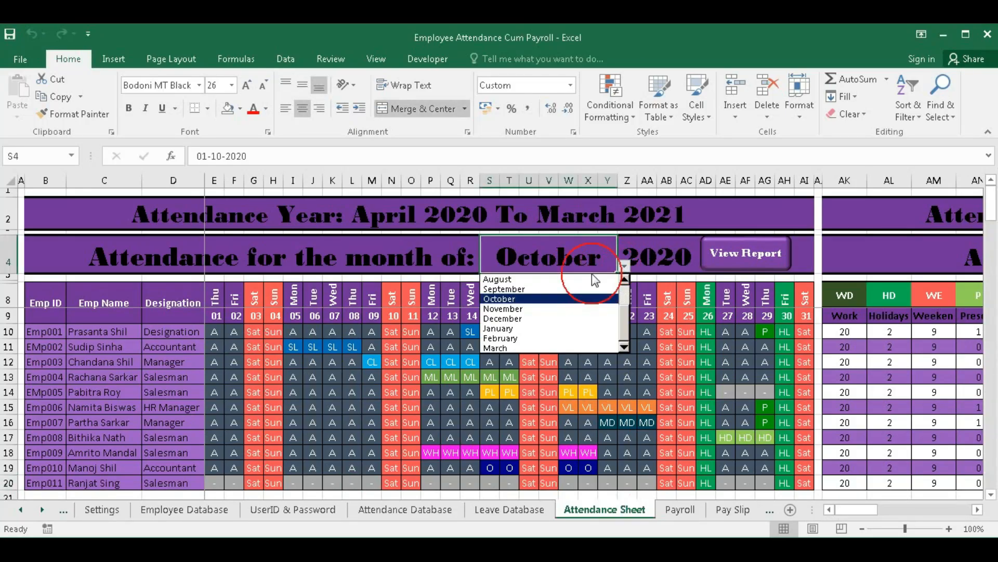
click(526, 308)
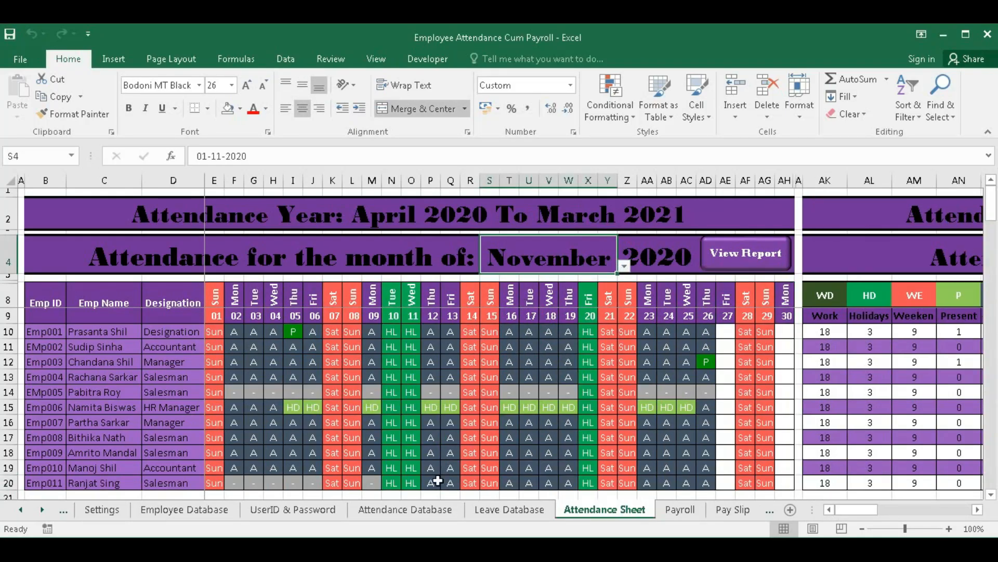
click(408, 484)
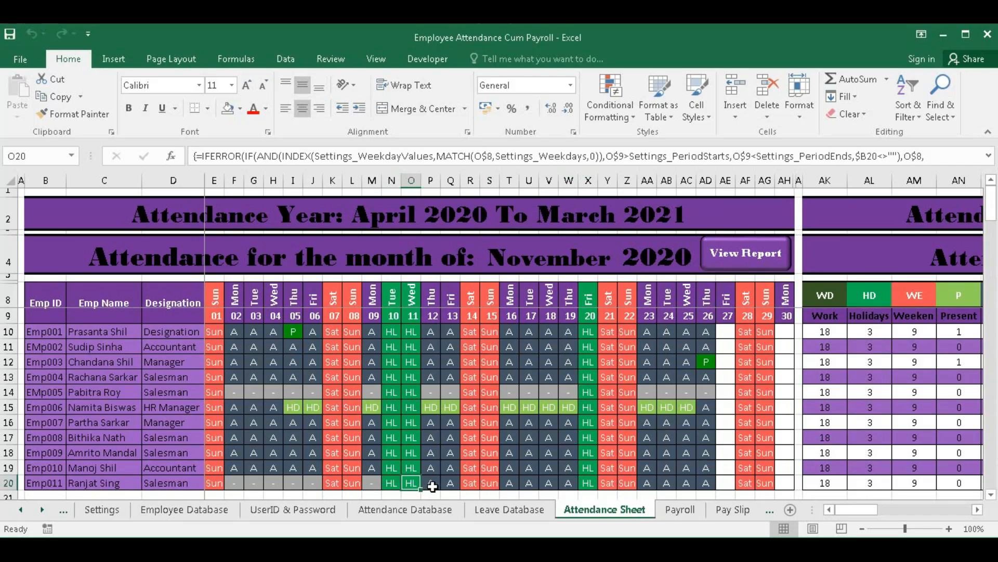
click(433, 486)
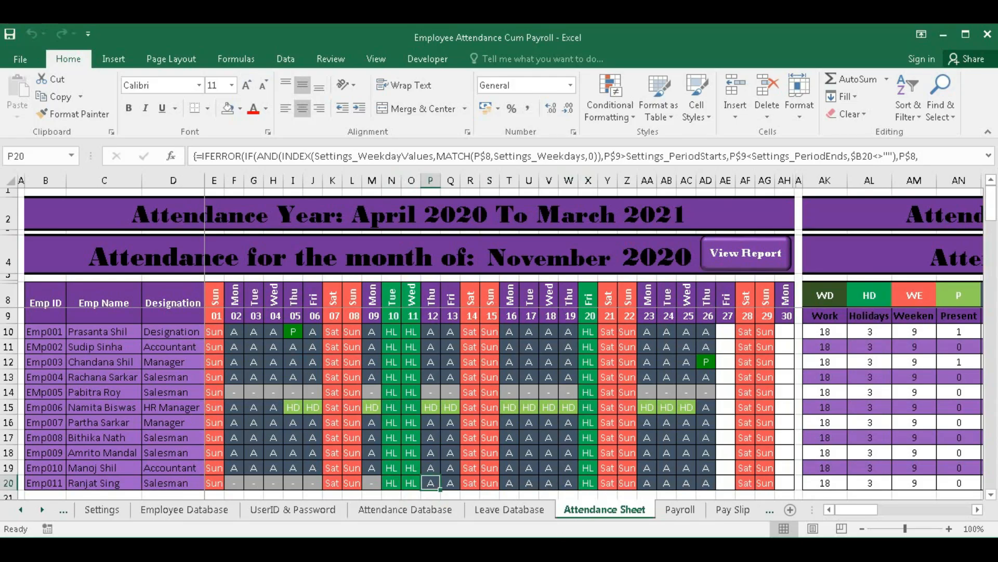
- In Leave Database row 21, enter Emp011 with SL leave 17-11-20 to 18-11-20 and check the 2.0 leave value
click(509, 510)
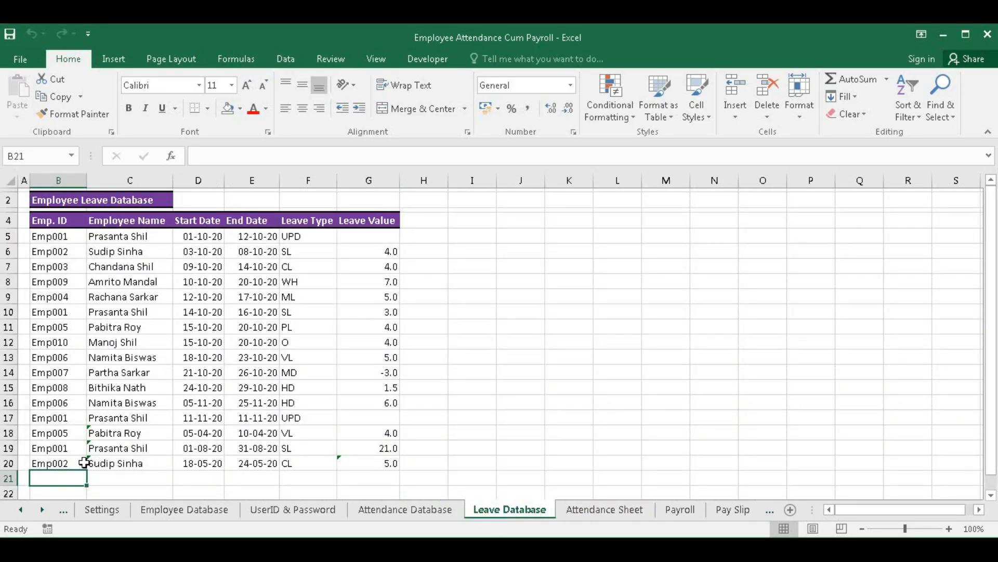
text(Em)
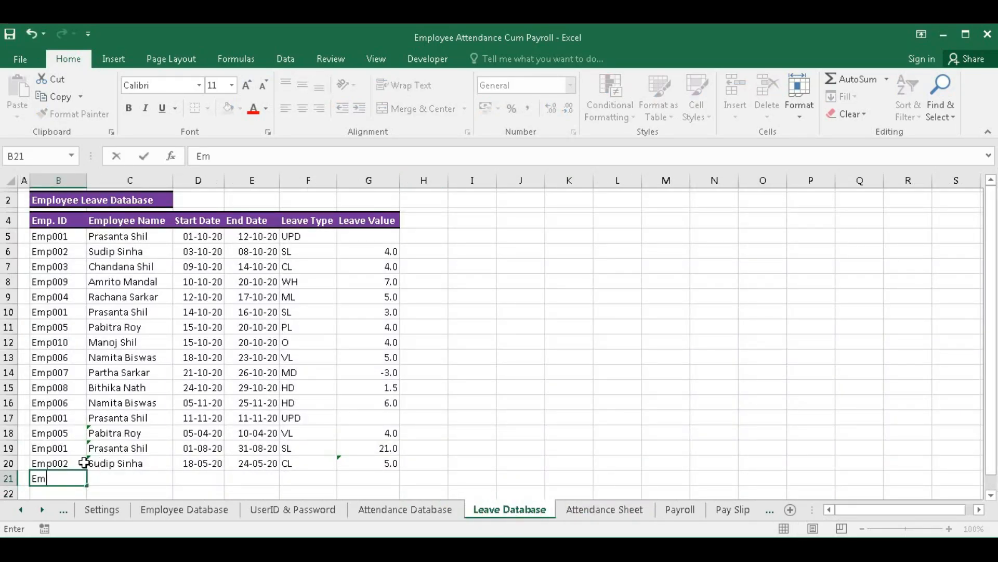
text(p011)
key(Tab)
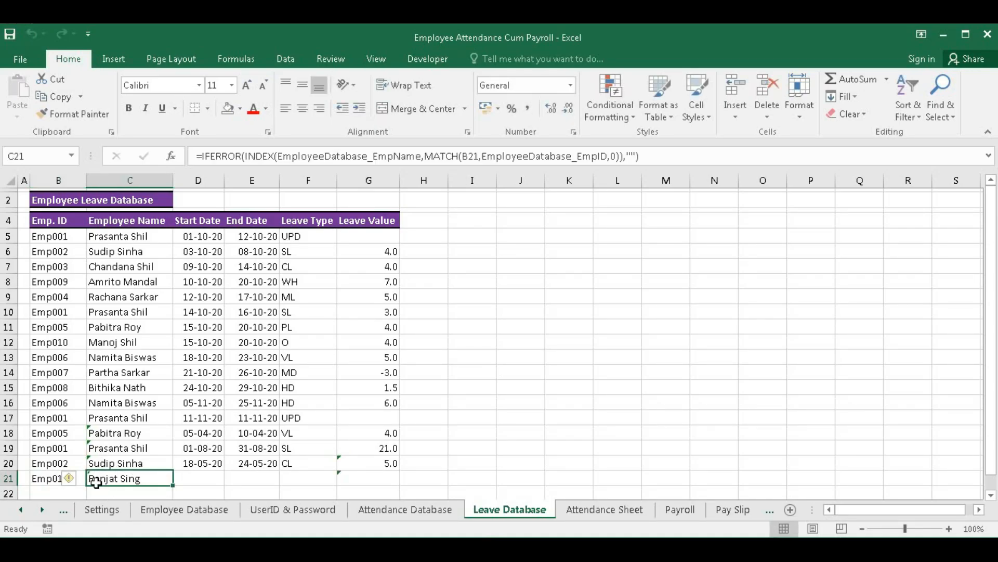
click(190, 480)
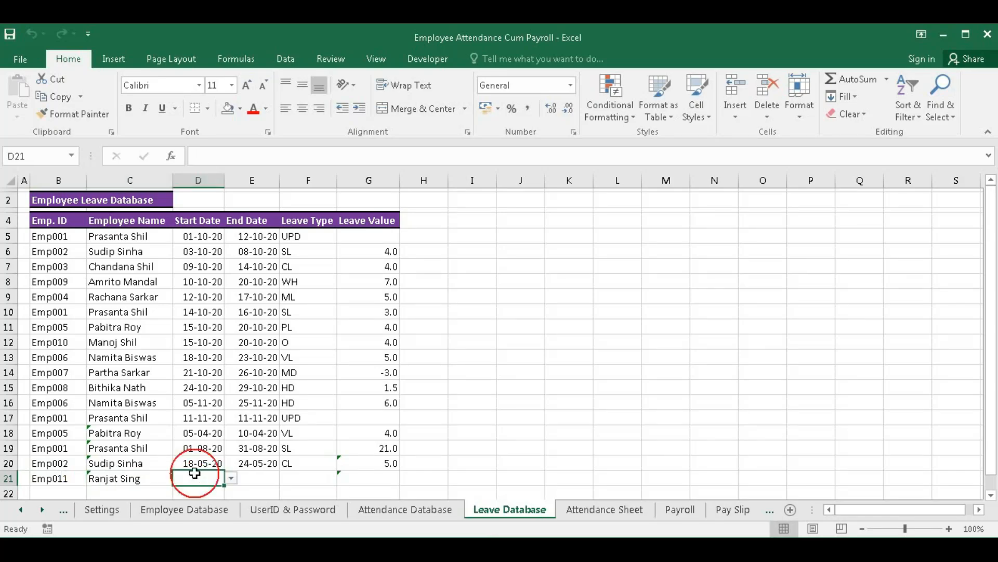
text(1)
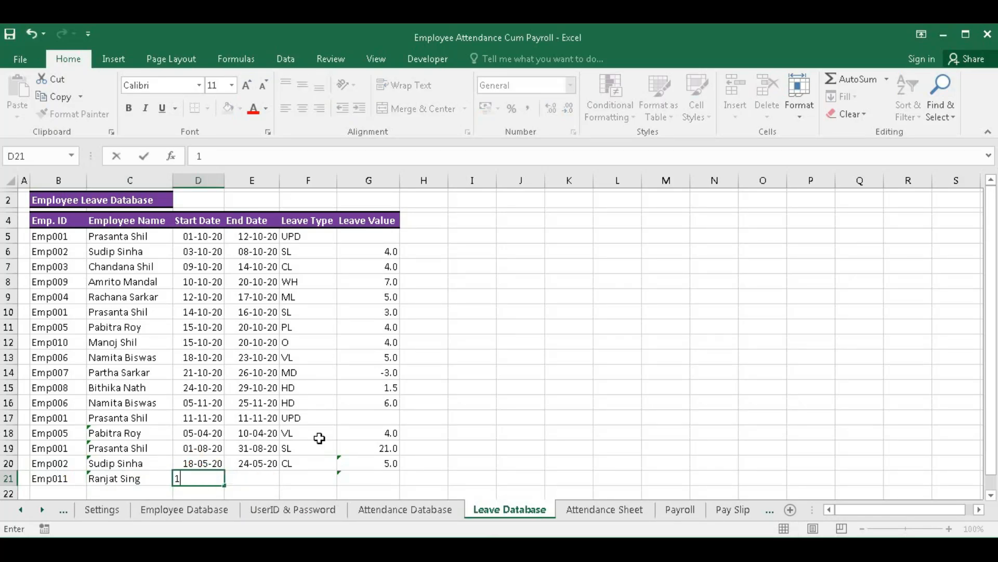
text(7-11-20)
key(Tab)
text(1)
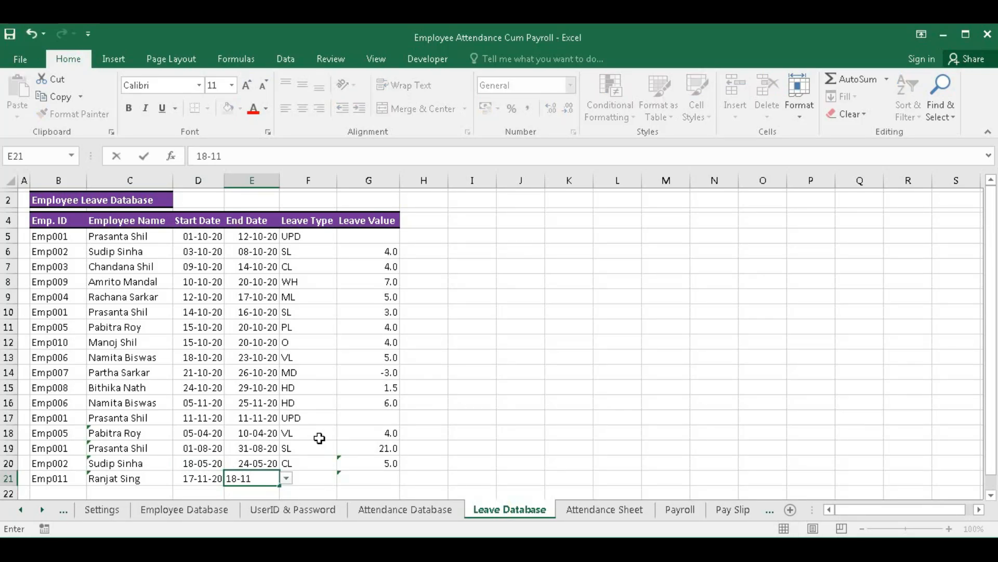
key(Tab)
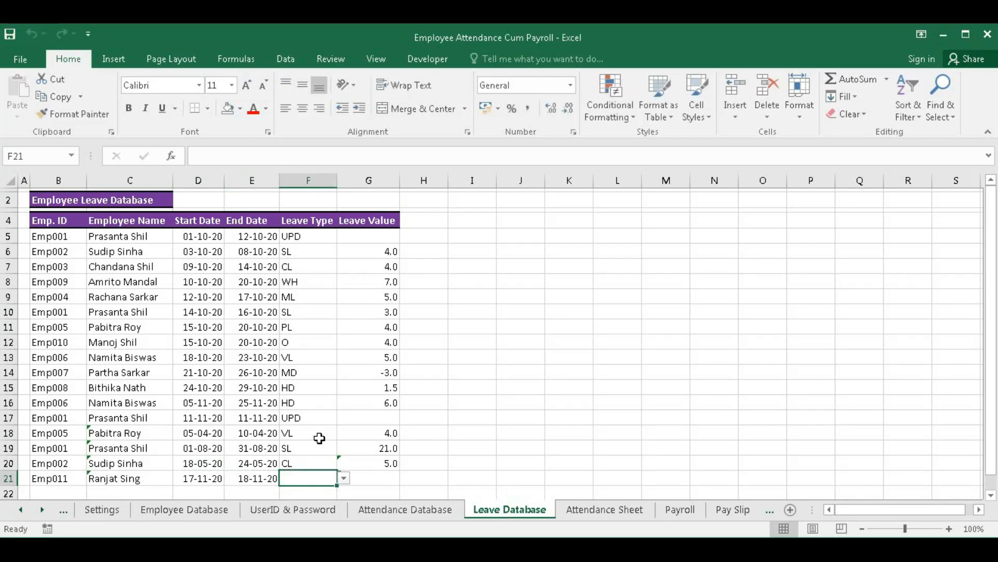
click(345, 478)
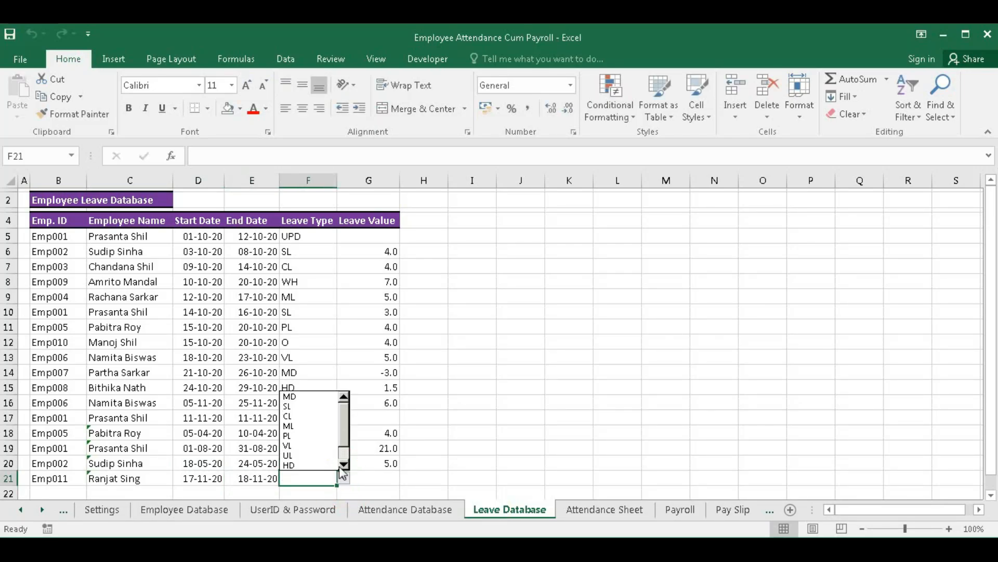
click(302, 405)
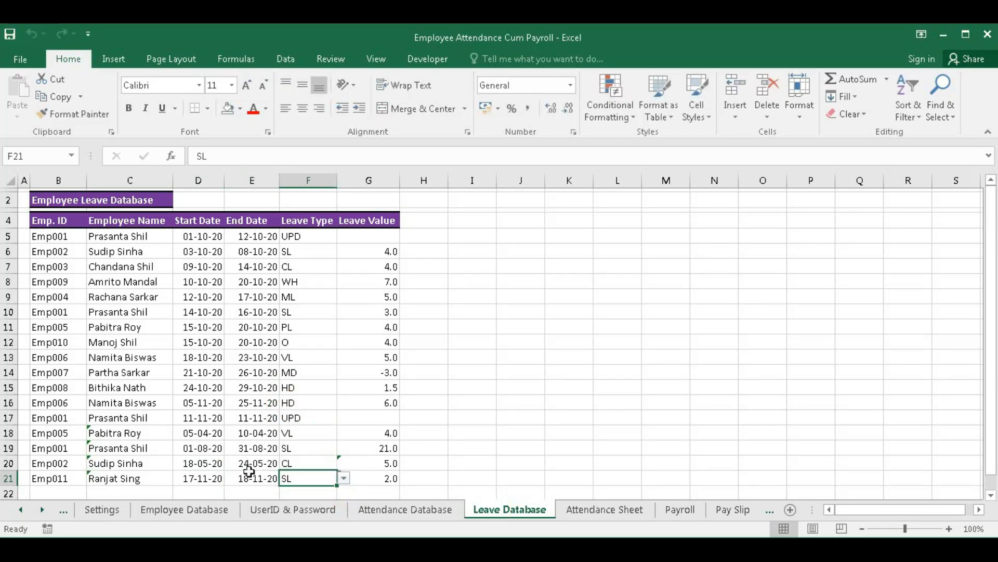
click(372, 480)
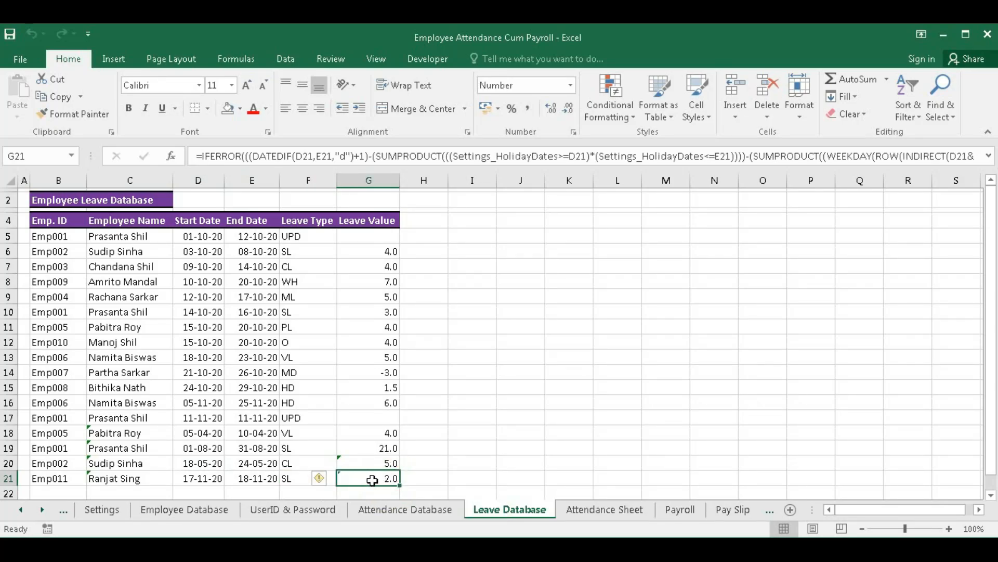
- Inspect Emp011's November row showing SL on the 17th and 18th, cross-checking the Leave Database entry
click(603, 510)
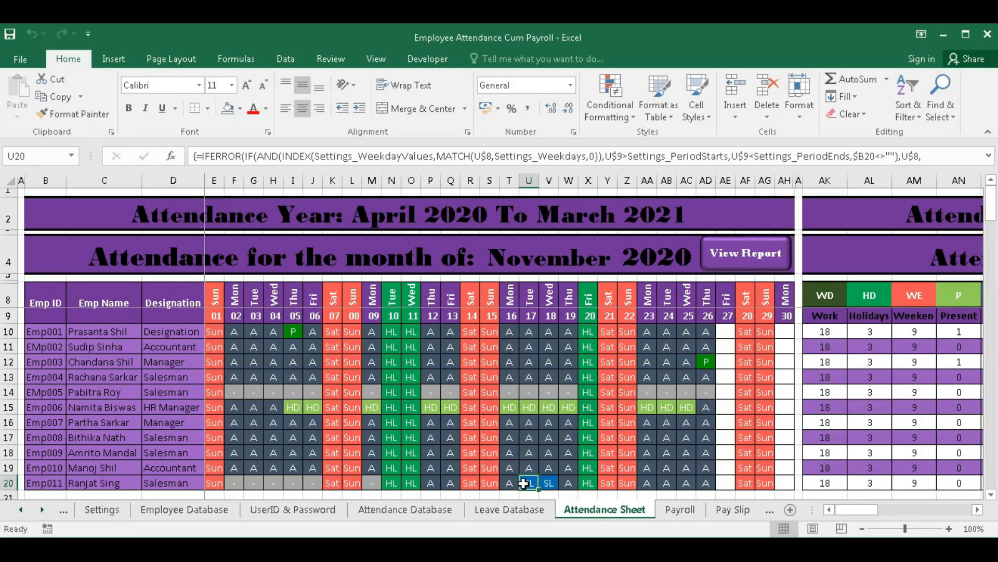
drag(535, 482, 547, 484)
click(547, 484)
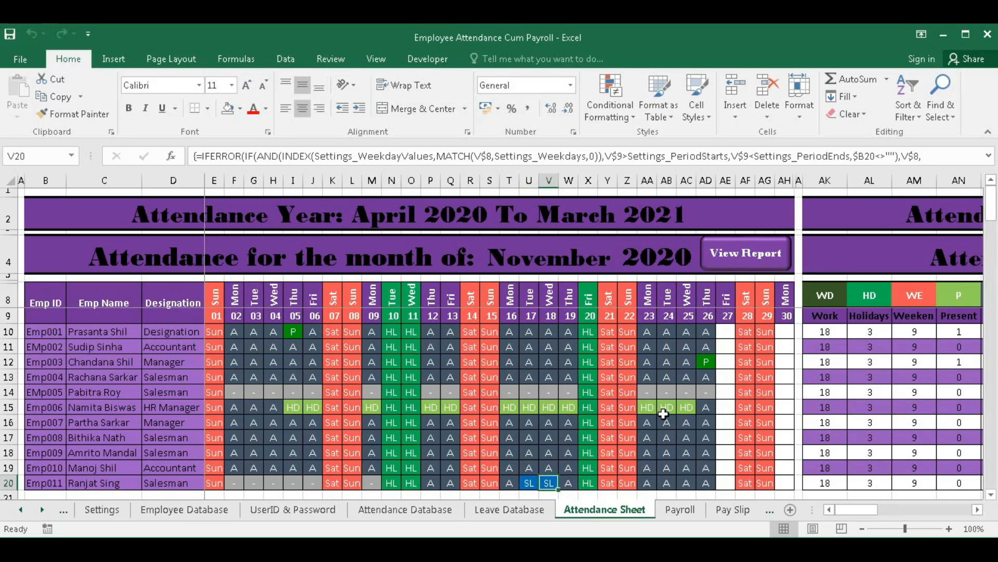
click(432, 485)
click(509, 484)
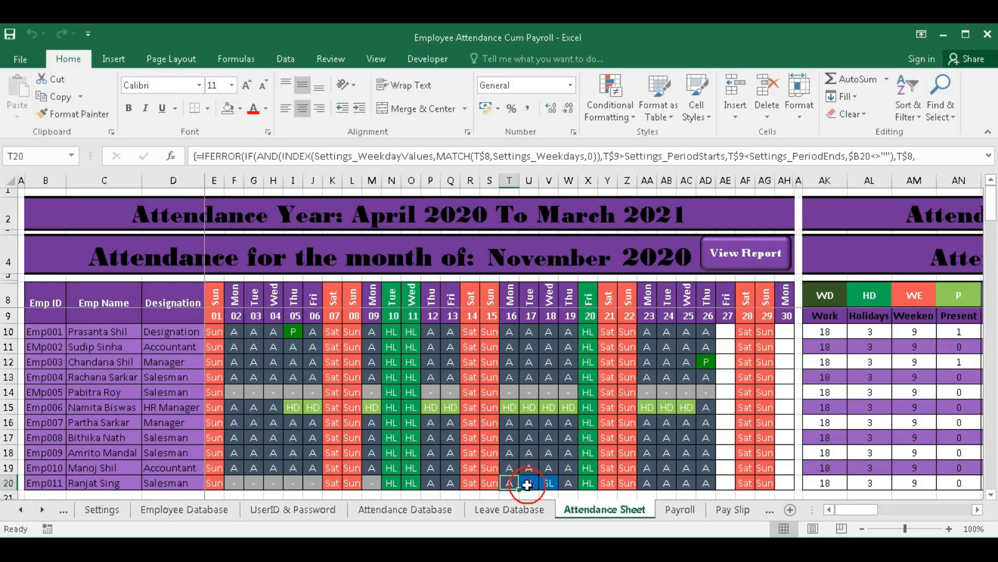
click(570, 484)
drag(648, 483, 700, 484)
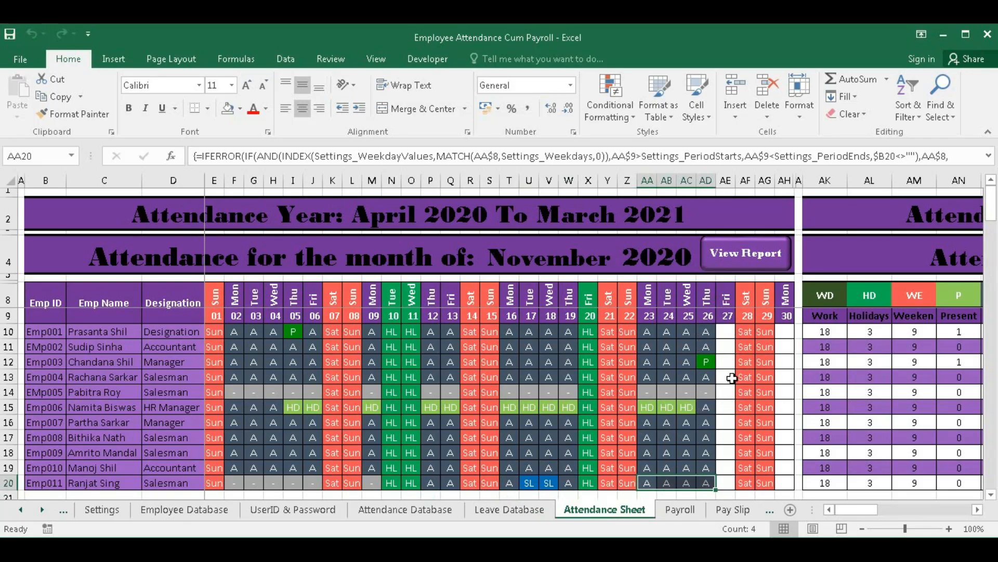
click(529, 511)
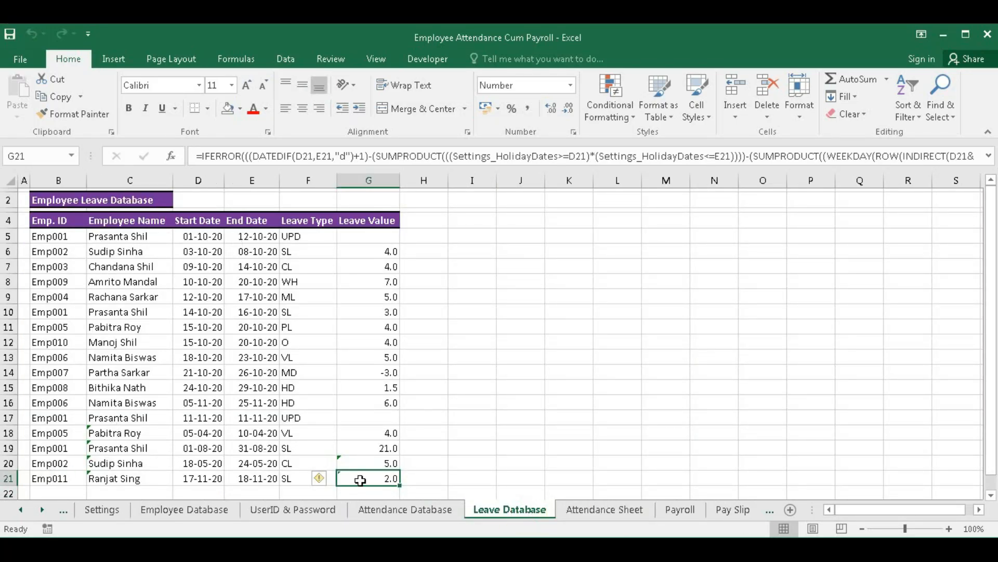
click(593, 509)
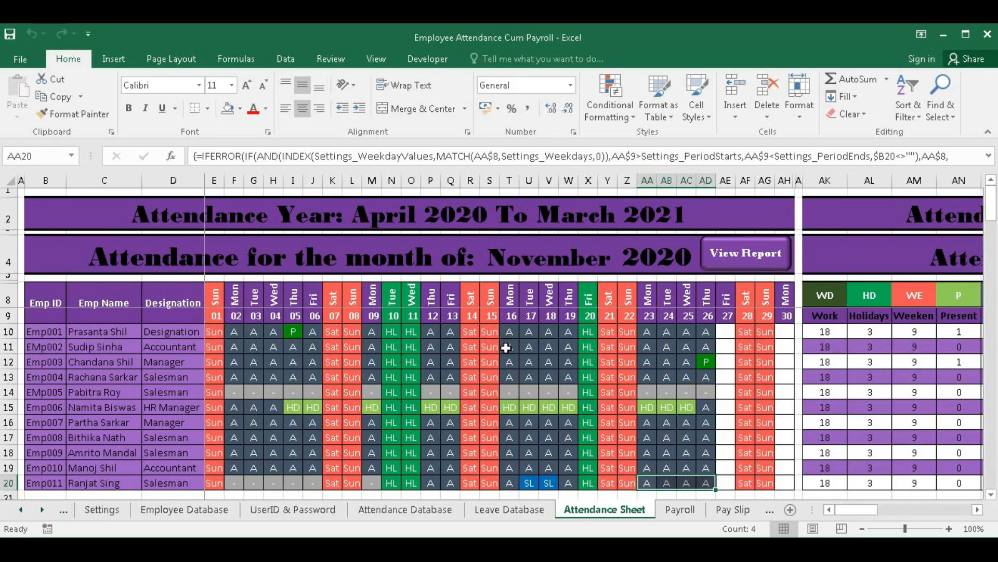
- Flip the S4 month through December, November and October, ending back on November
click(590, 260)
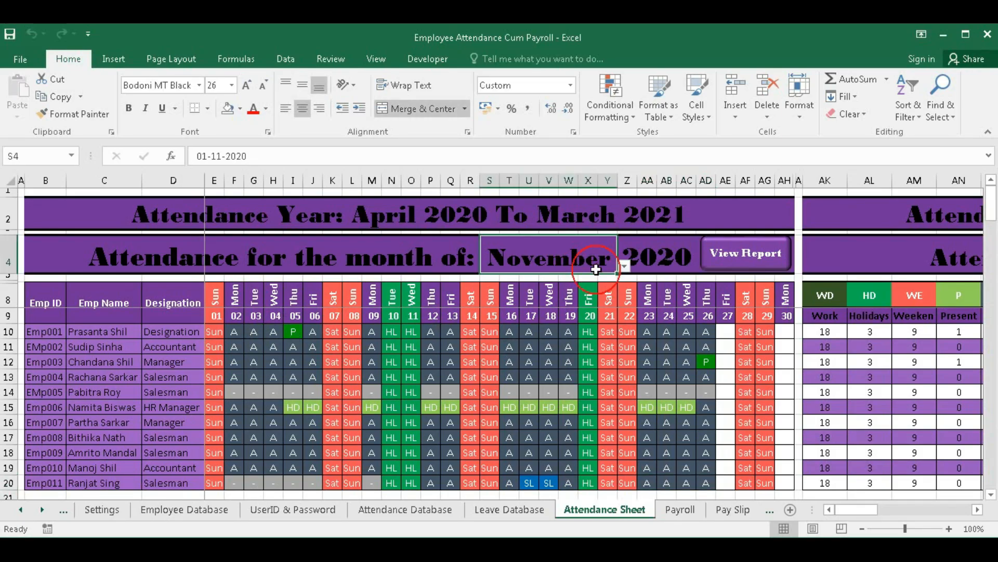
click(624, 266)
click(533, 318)
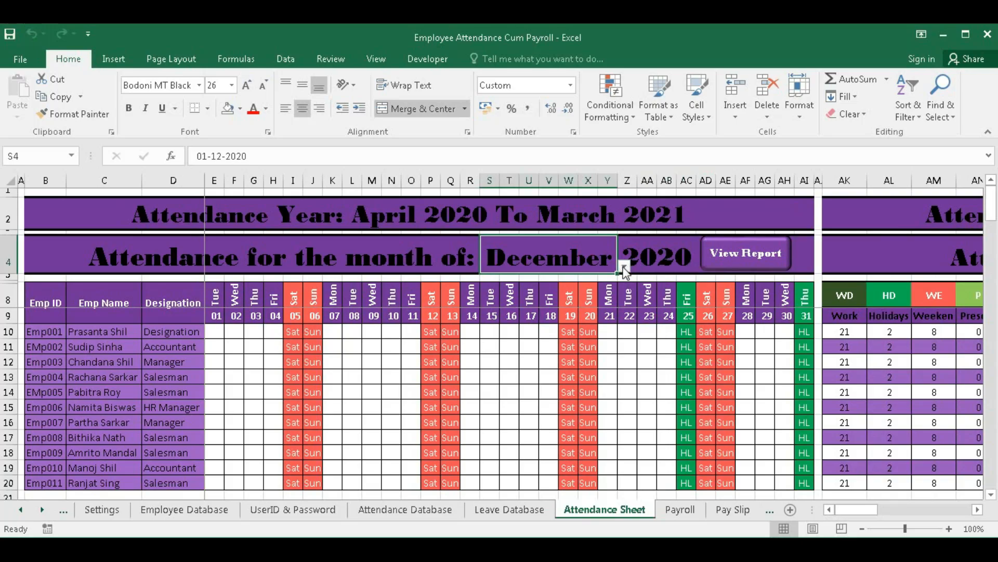
click(625, 268)
click(522, 305)
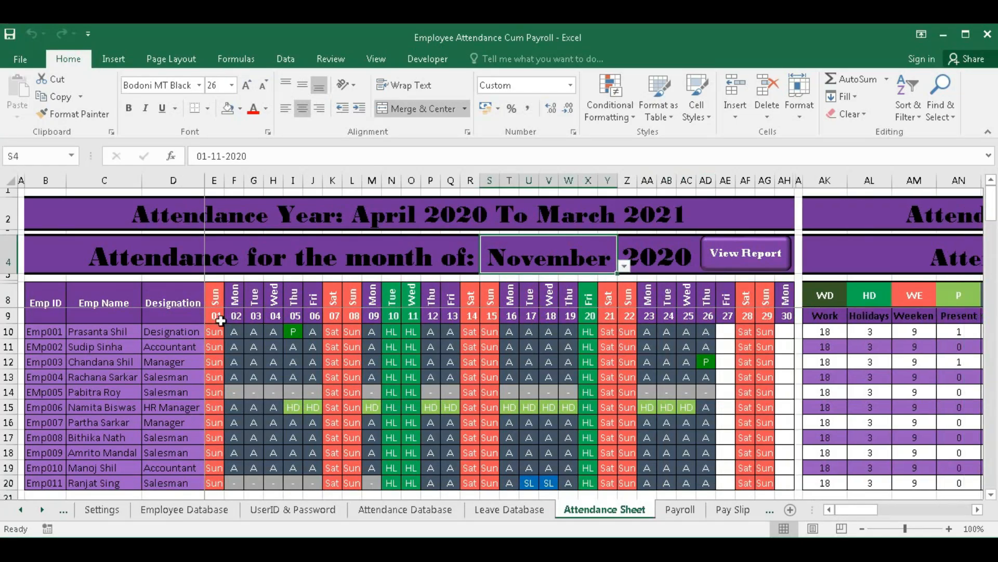
click(627, 266)
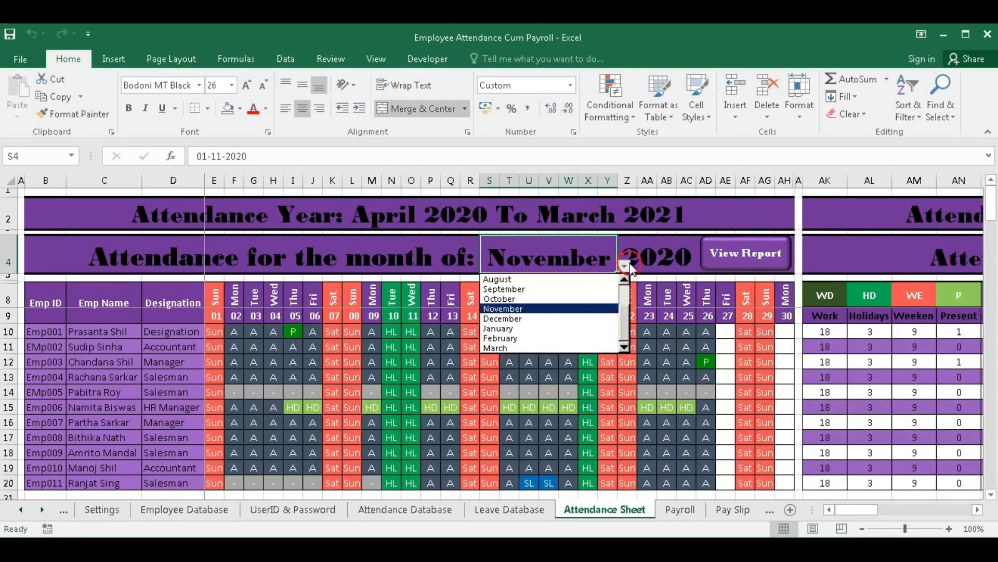
click(512, 299)
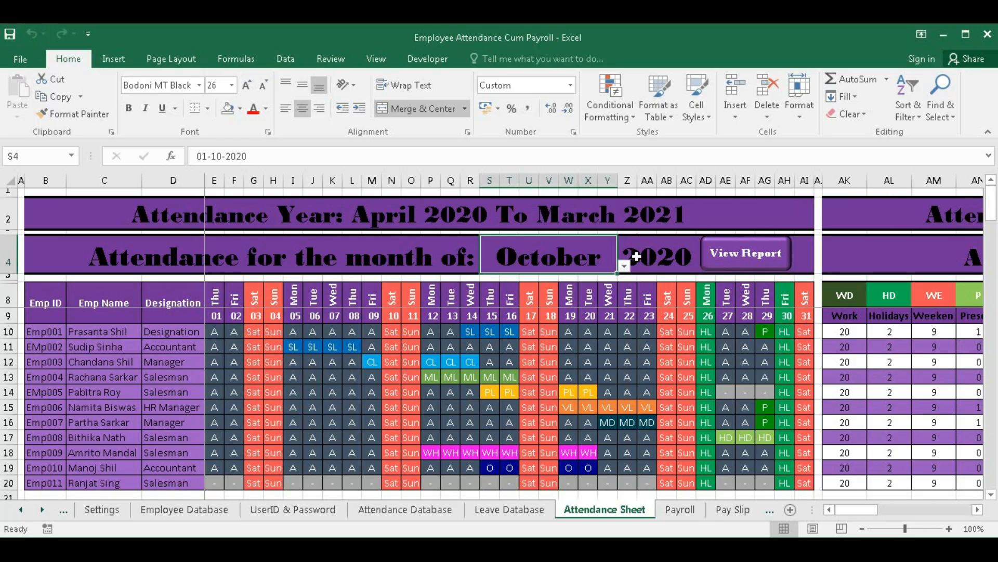
click(624, 267)
click(557, 308)
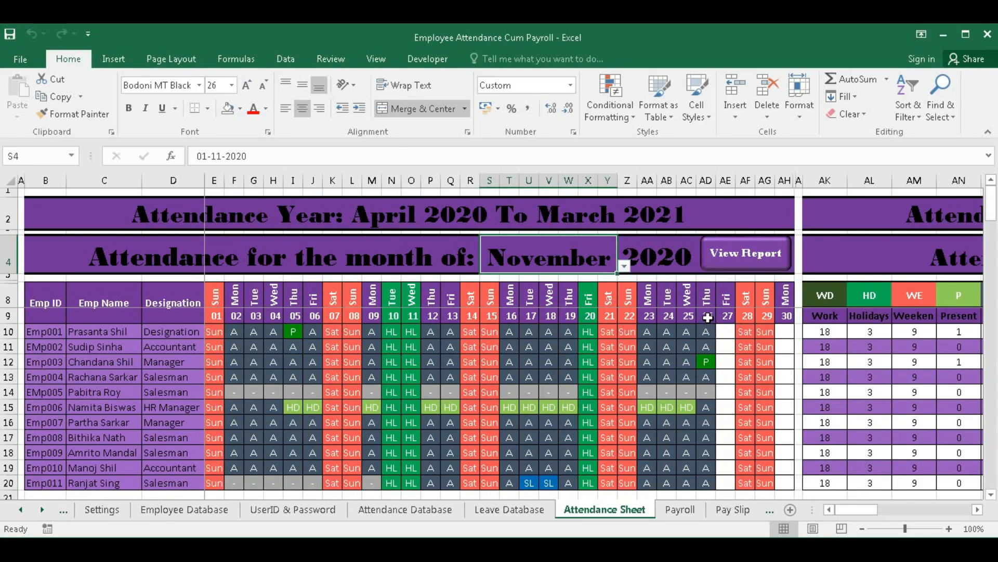
- Select the 26th day column and Emp001's days 15–26, then set the month to October
drag(708, 318, 700, 482)
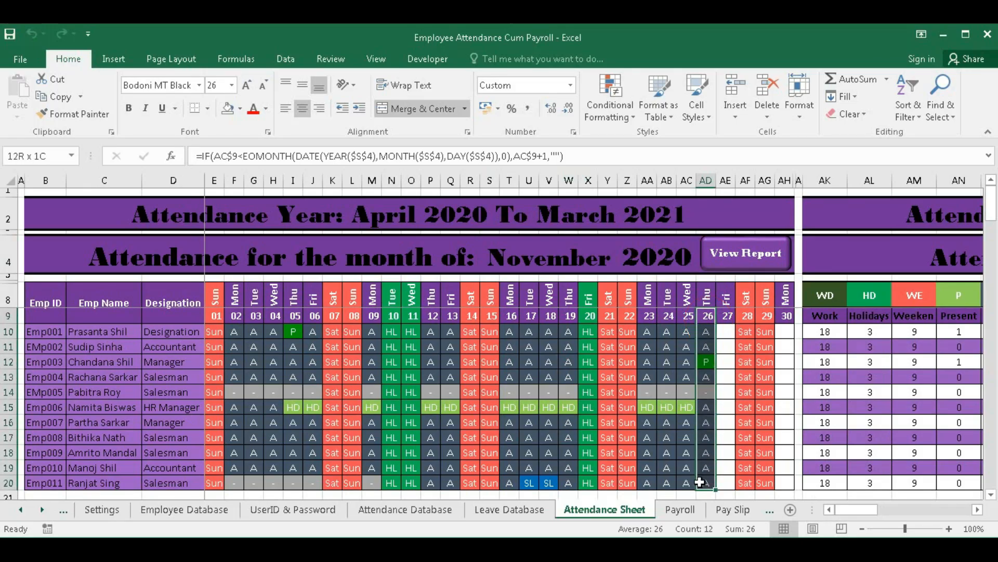
drag(706, 331, 212, 479)
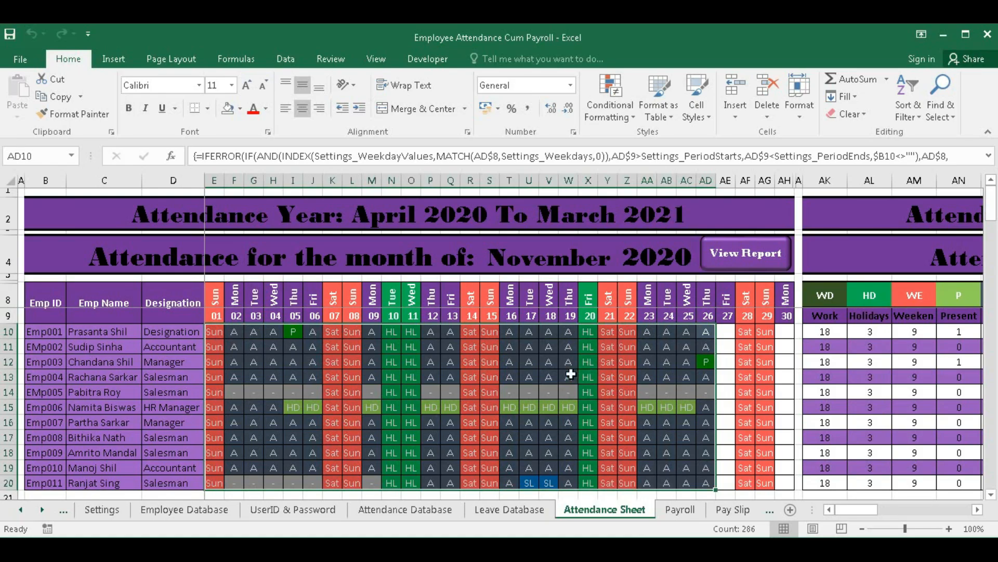
click(549, 362)
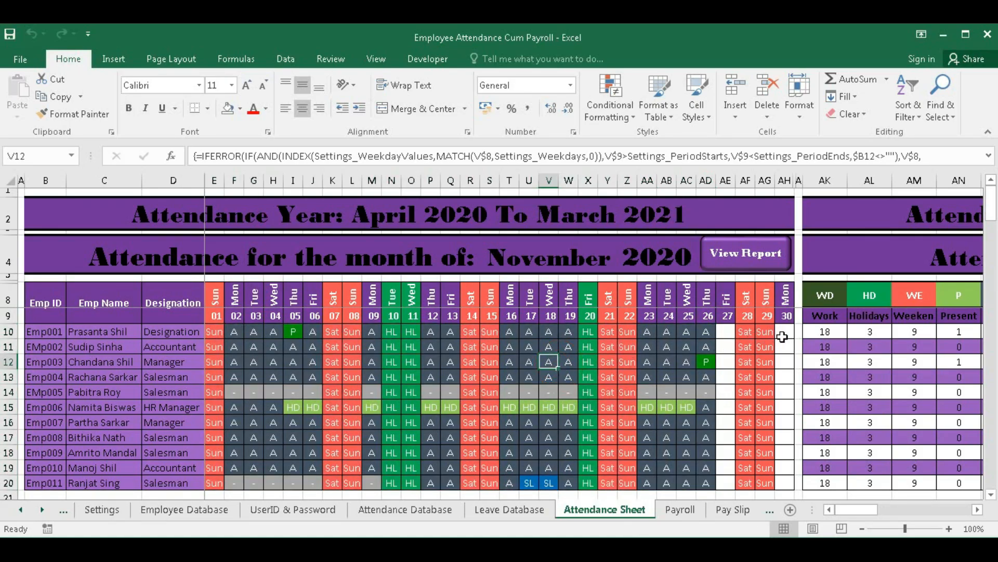
click(549, 256)
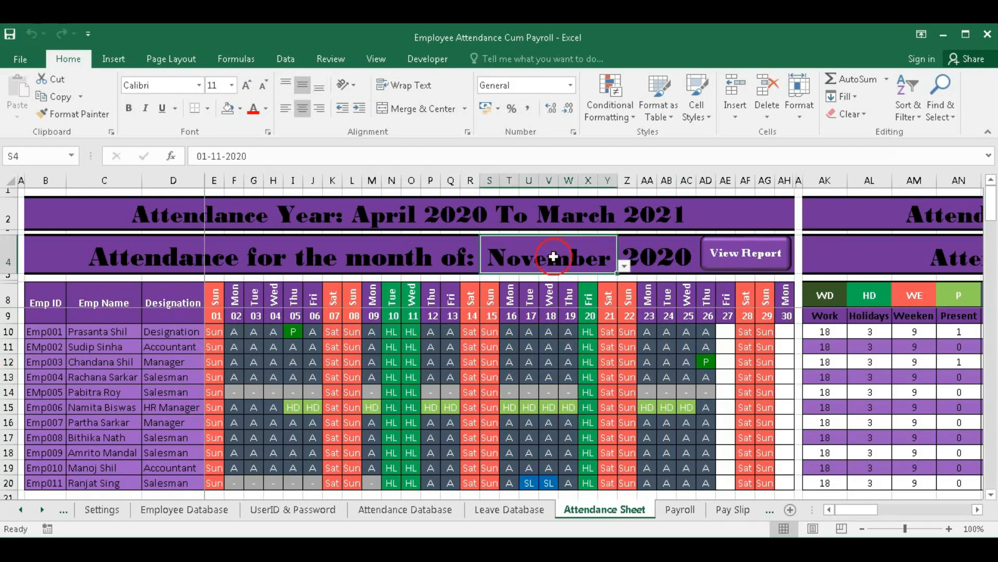
click(623, 265)
click(537, 321)
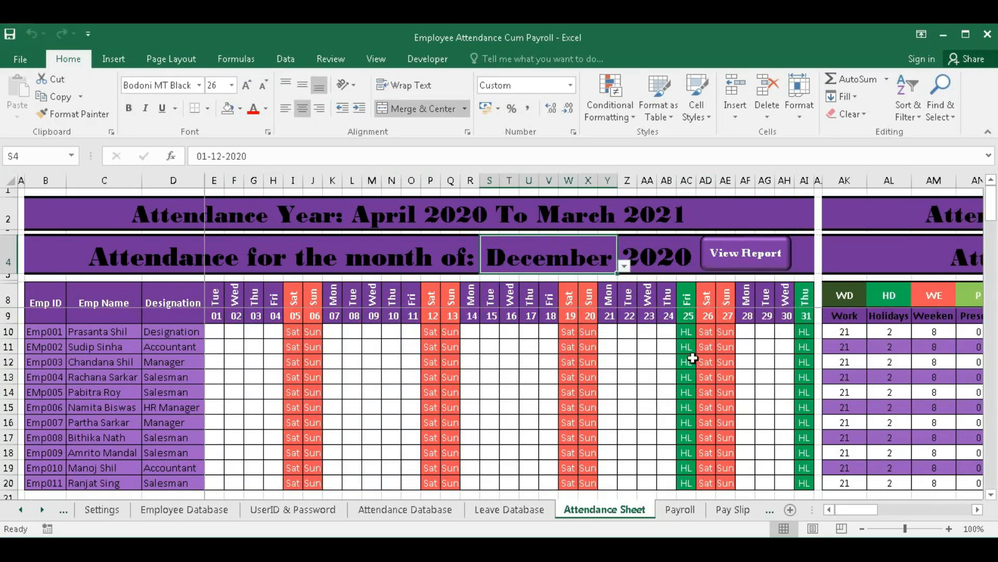
click(624, 266)
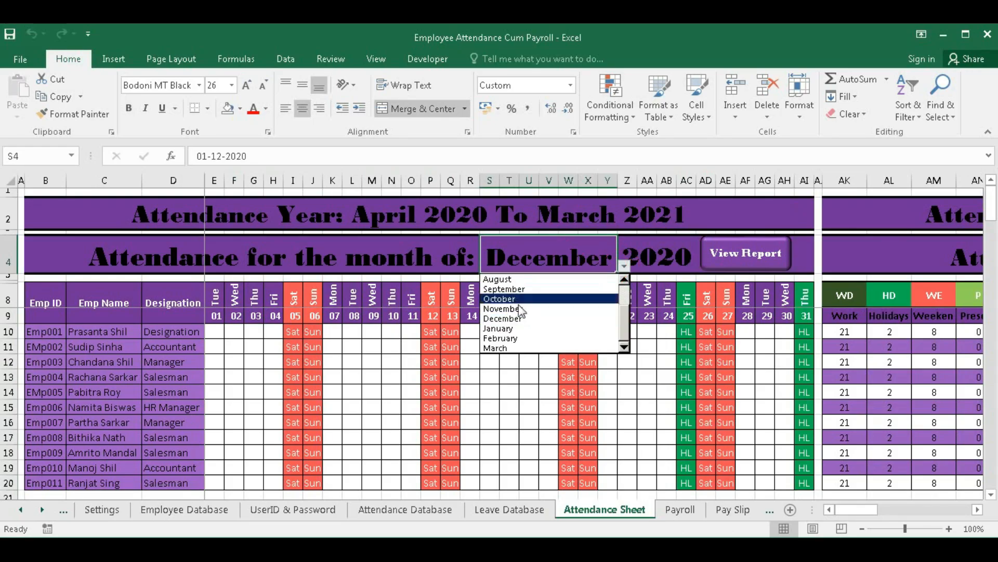
click(500, 299)
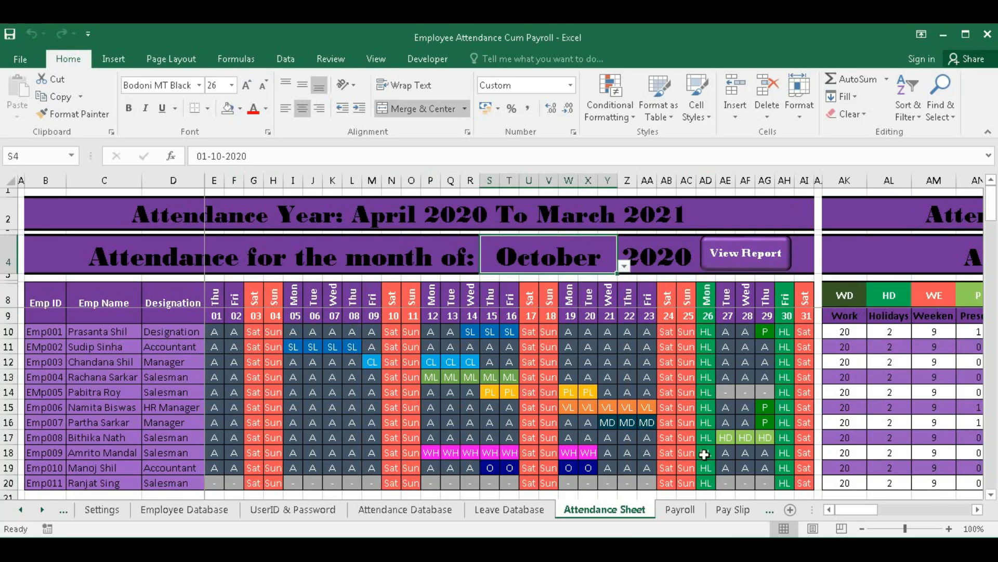
- Open the October attendance report and inspect its title, working, holiday, weekend, present and absent formulas
click(750, 256)
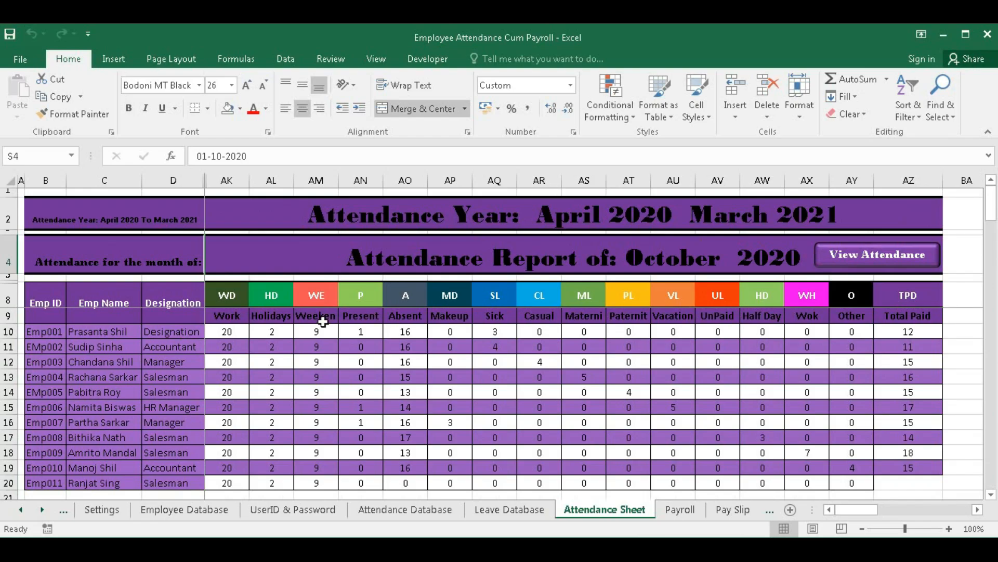
click(656, 254)
click(226, 332)
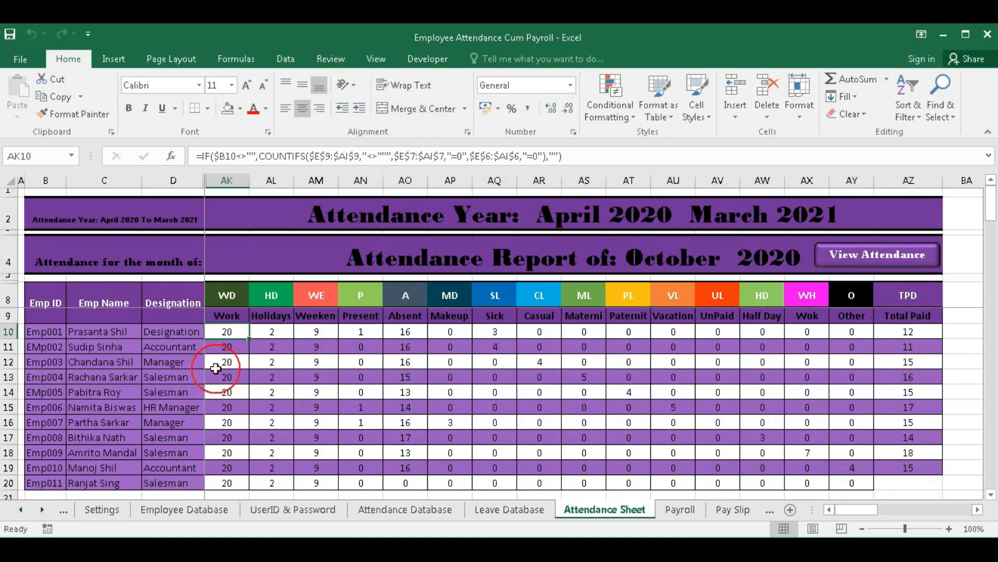
click(270, 333)
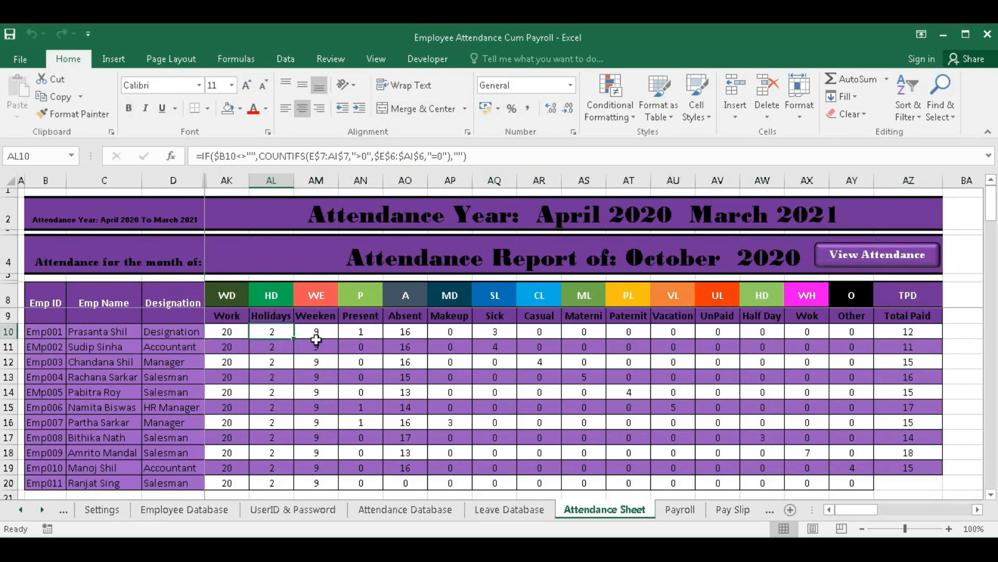
click(316, 333)
click(360, 333)
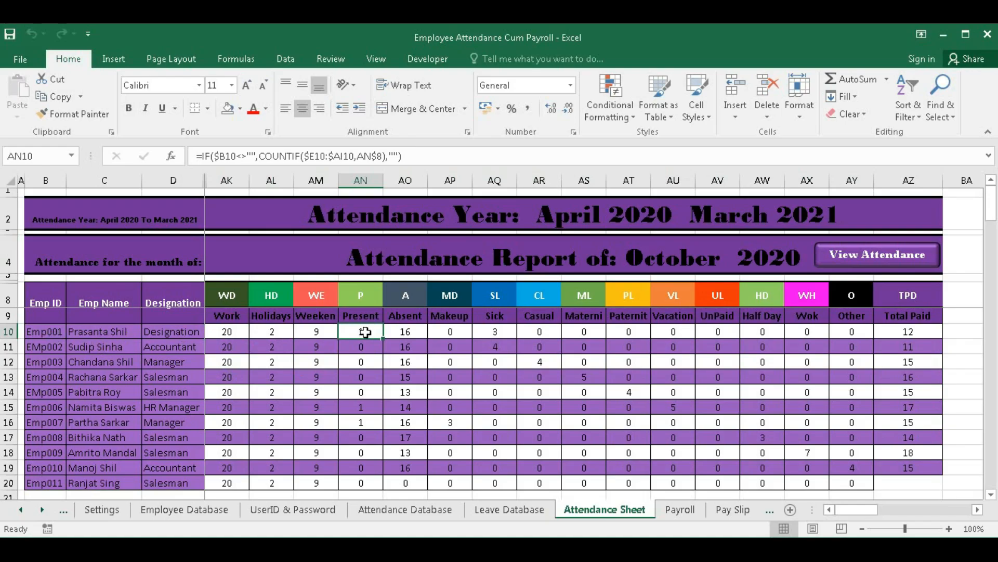
click(406, 333)
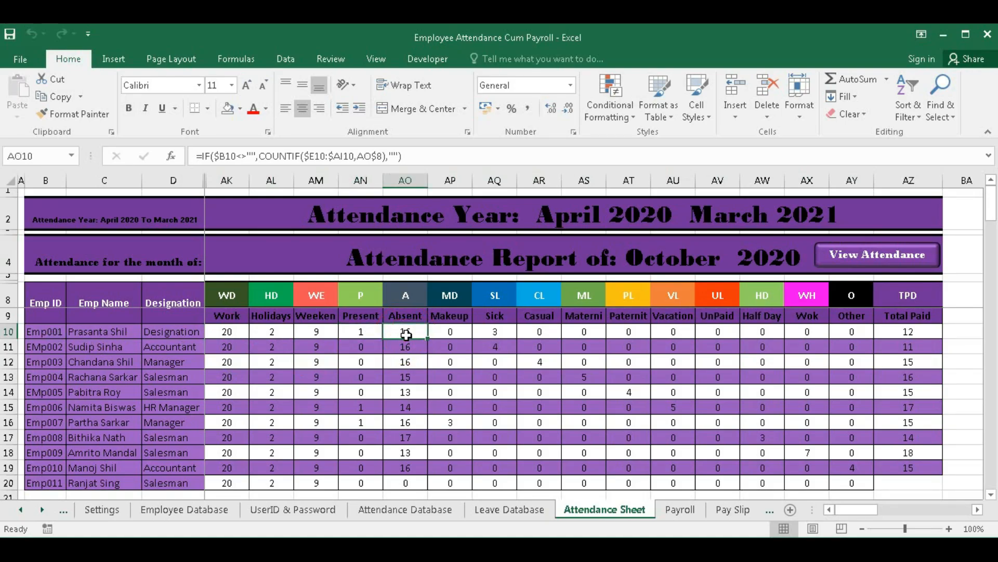
- Inspect the sick leave and total paid days formulas, then return to the grid and go to Payroll
click(500, 333)
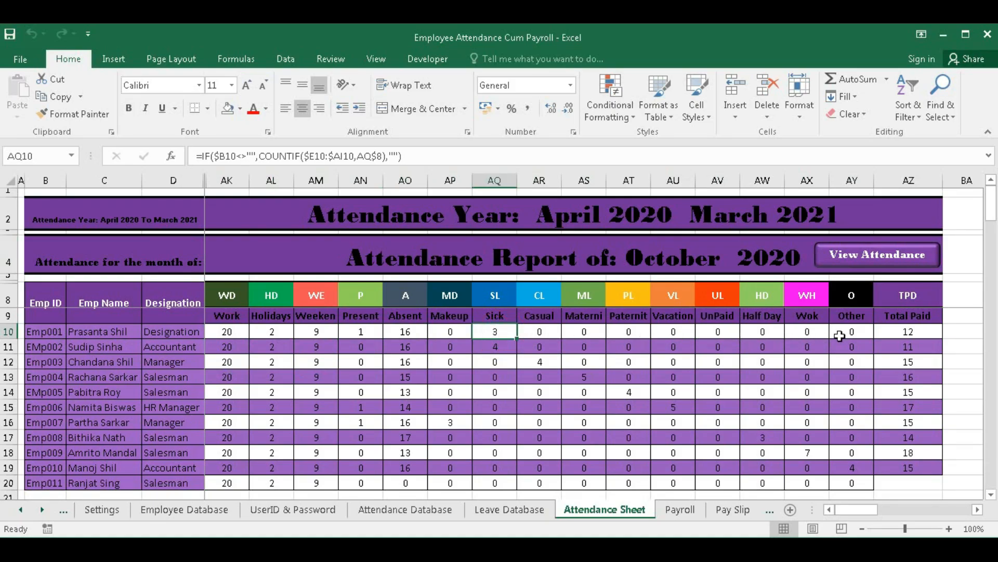
click(908, 331)
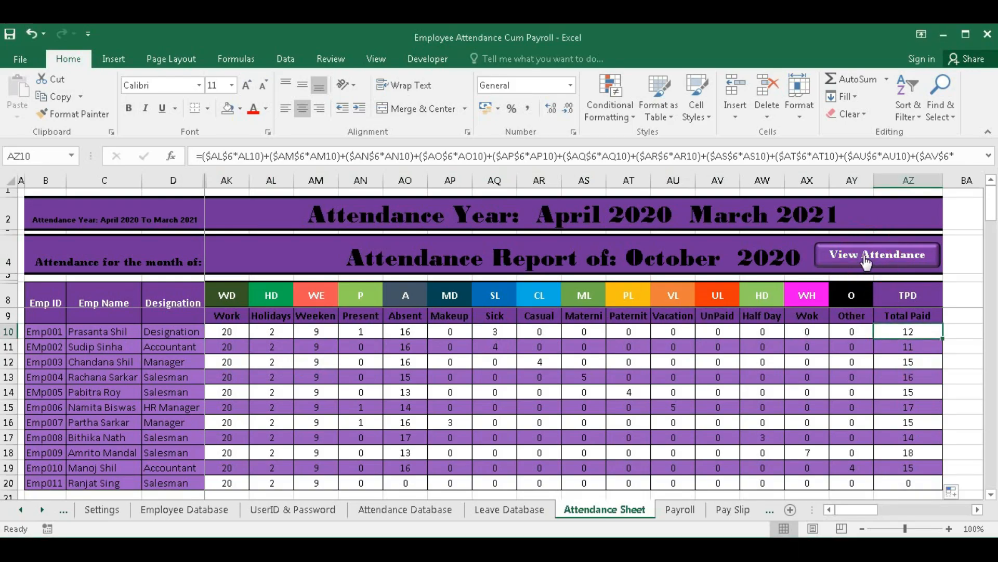
click(876, 257)
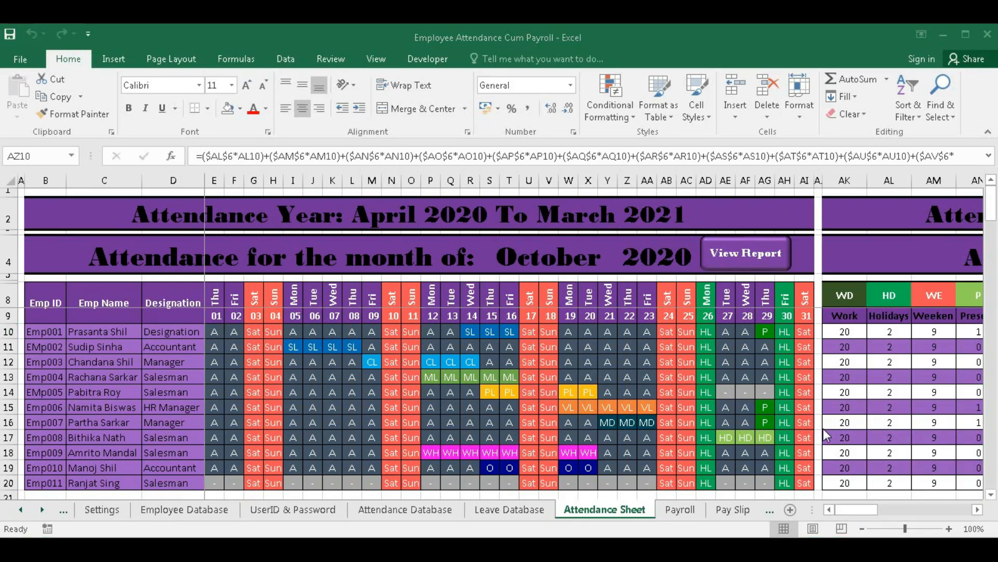
click(680, 511)
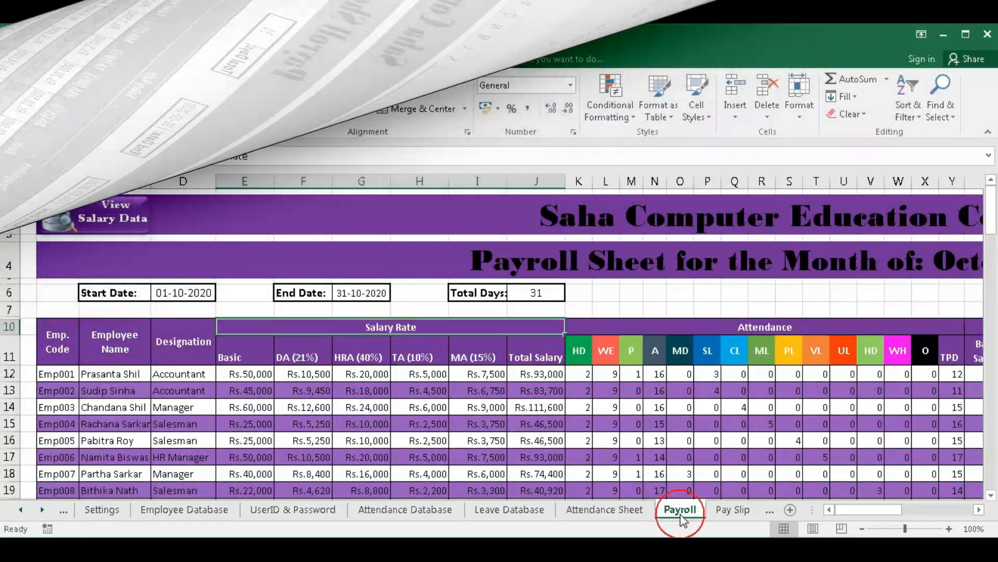
- Check the J13 total salary formula, then scroll the Payroll sheet back to column A and down to row 22
click(529, 395)
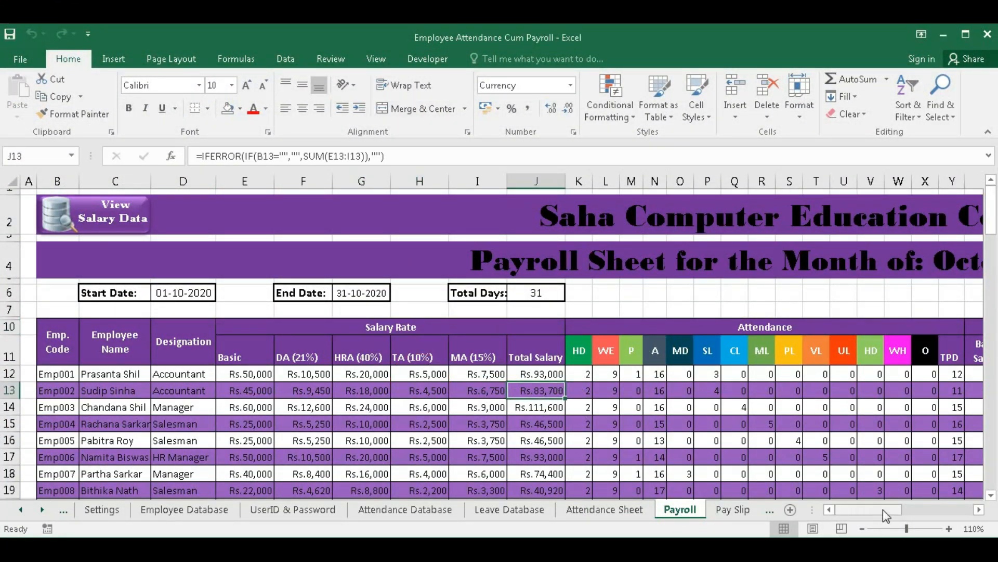
drag(883, 510, 905, 508)
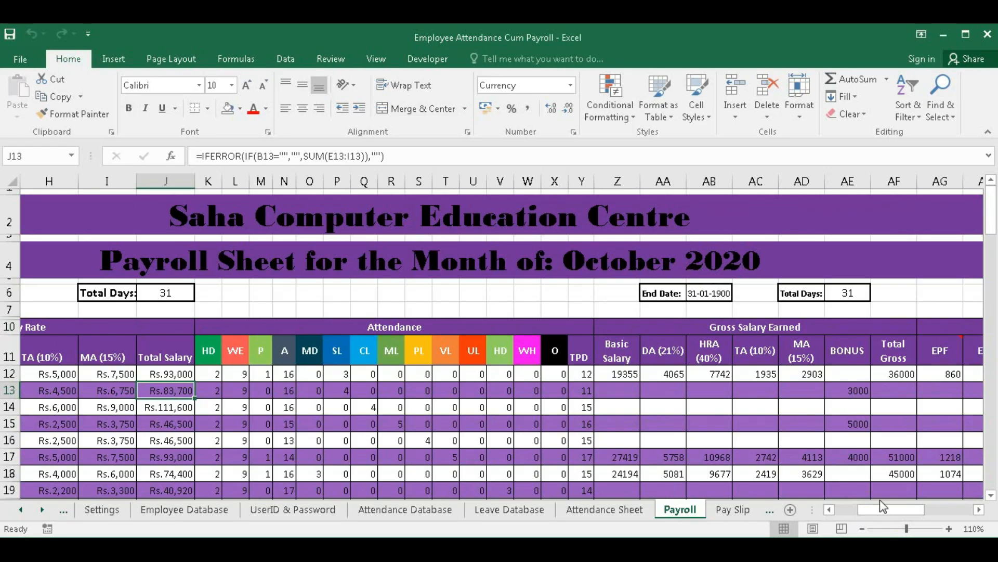
drag(882, 514, 838, 513)
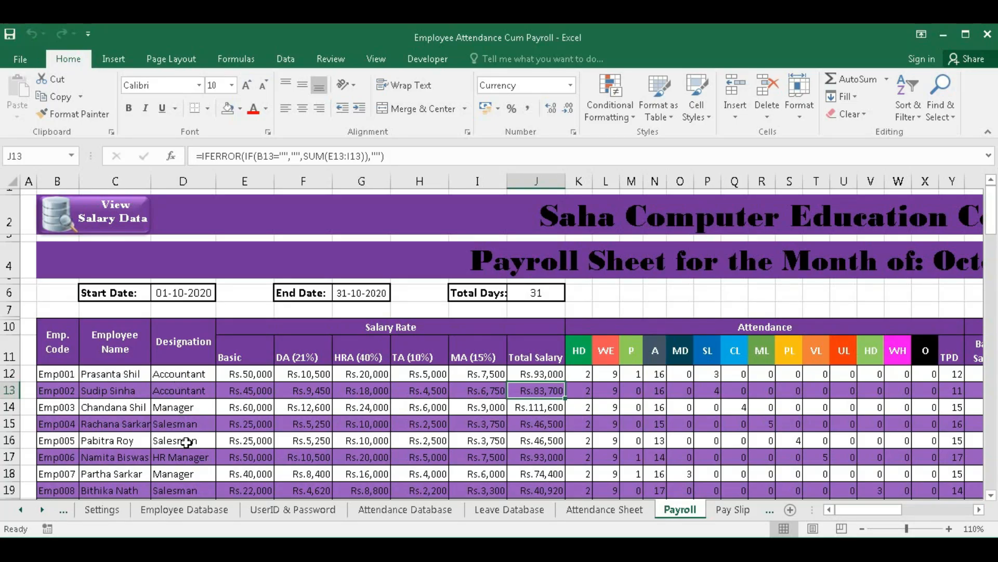
scroll(192, 439, down, 2)
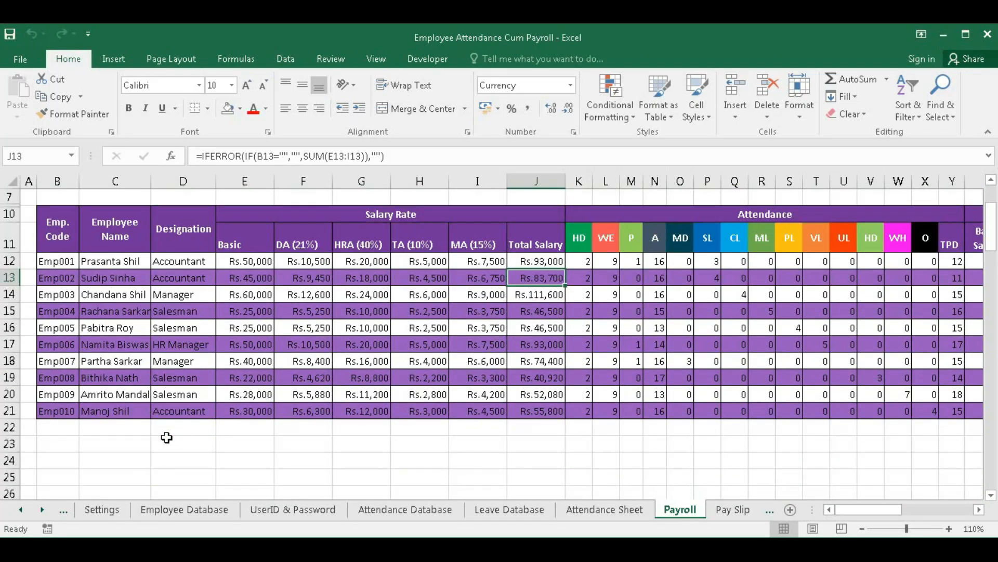
- Enter Emp011 in B22 of the Payroll sheet and show its E22:J22 salary amounts with no decimals
click(52, 424)
text(E)
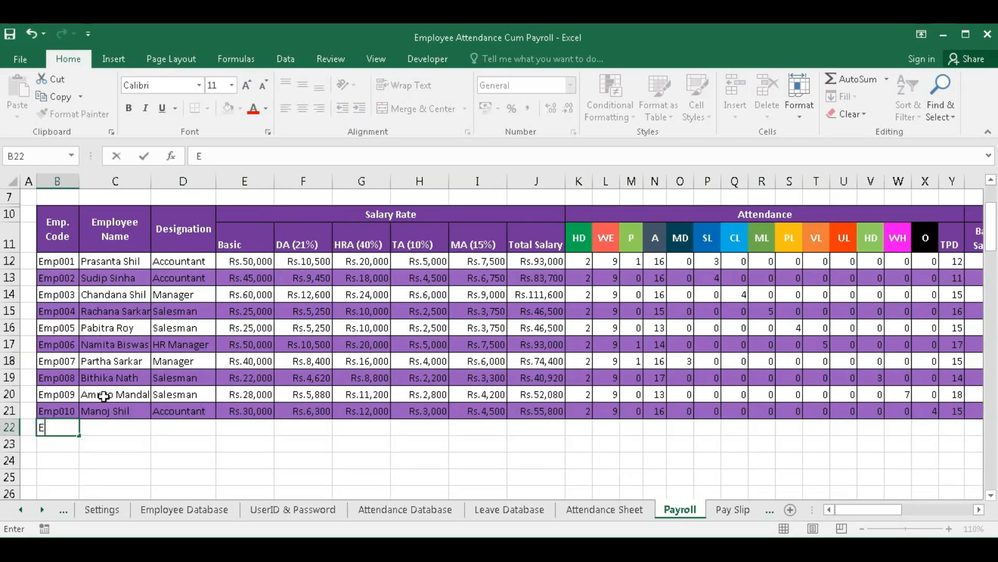
text(mp00)
text(11)
key(Tab)
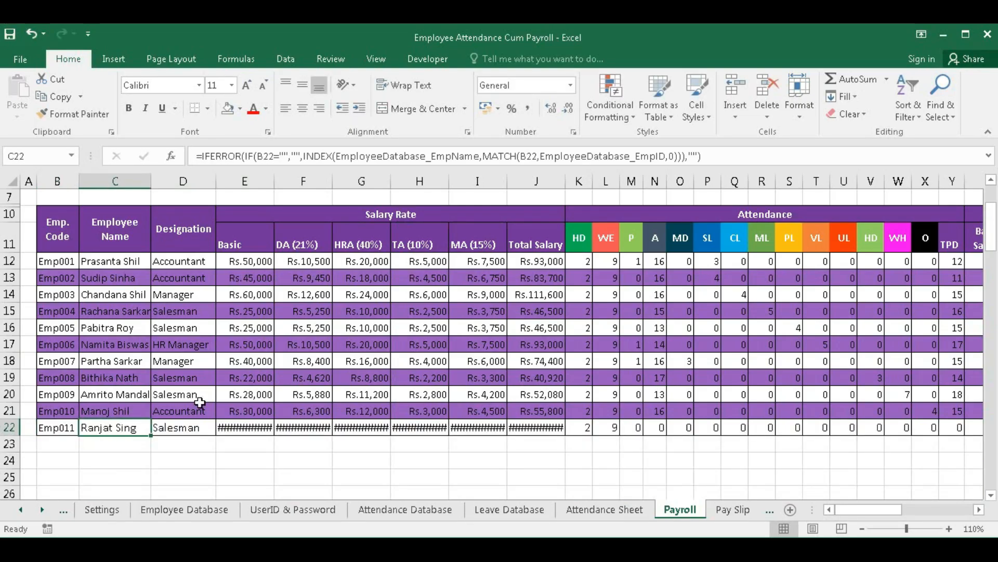
drag(252, 426, 526, 424)
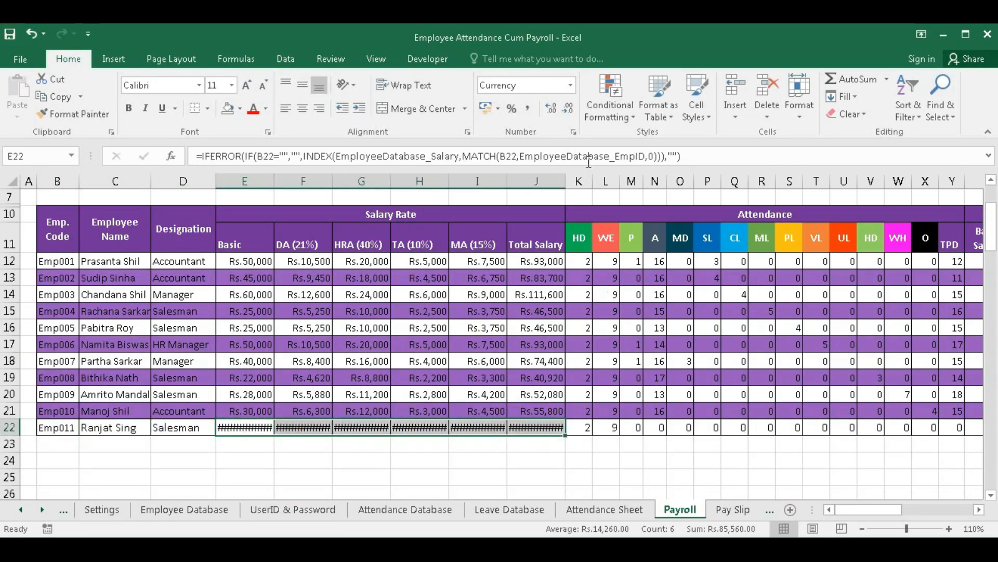
click(570, 109)
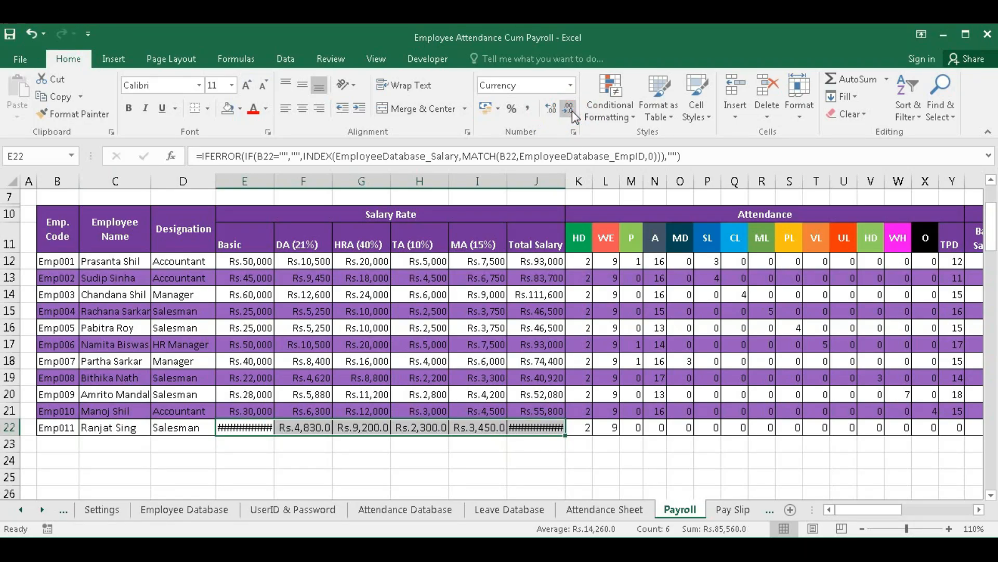
click(572, 111)
click(357, 396)
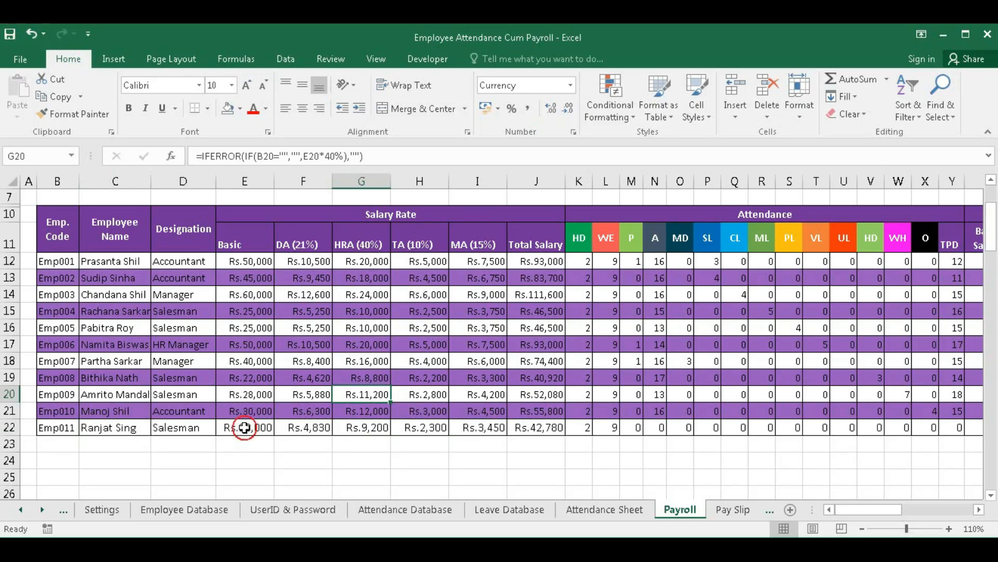
drag(240, 431, 518, 427)
click(242, 264)
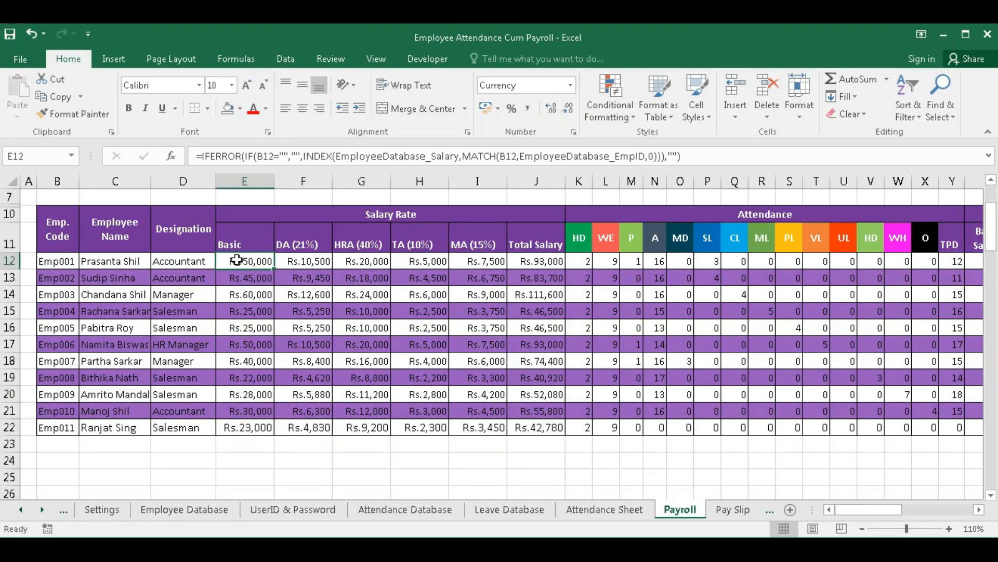
click(314, 264)
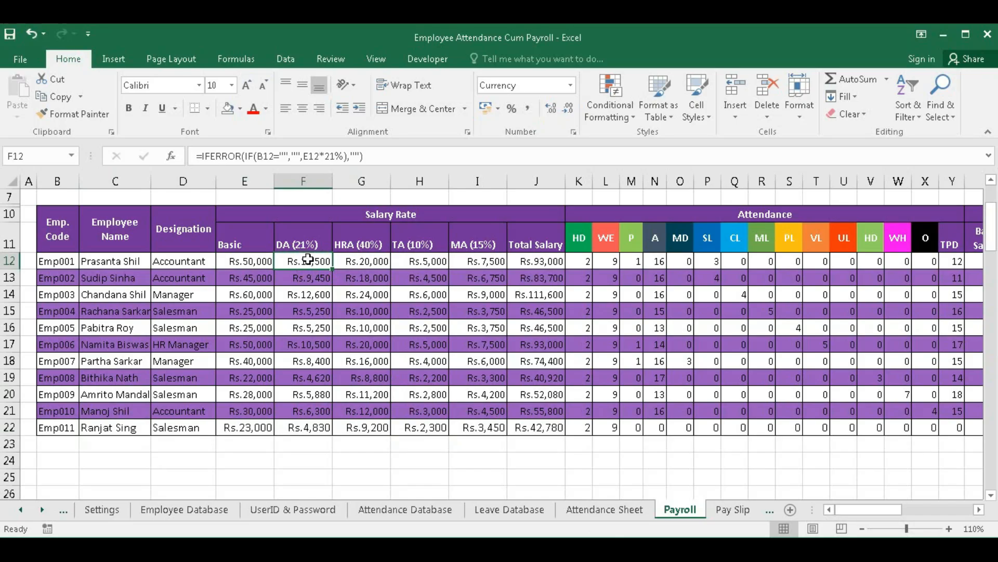
click(362, 263)
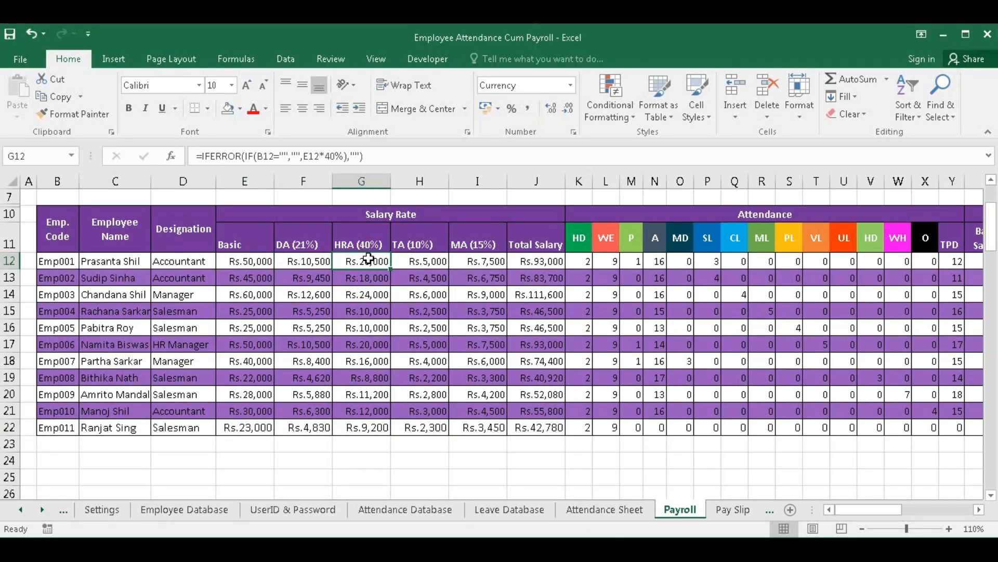
click(415, 260)
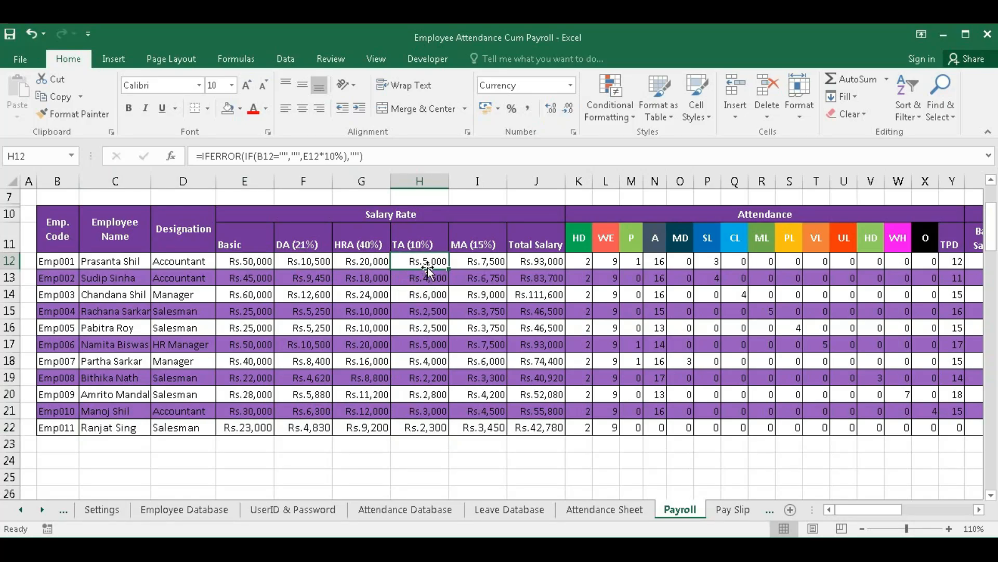
click(486, 262)
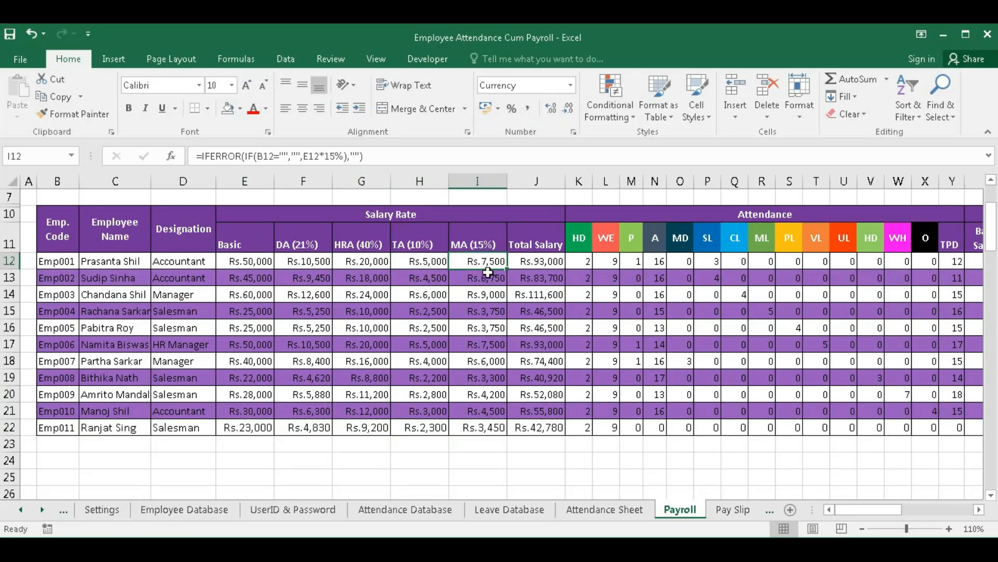
click(547, 263)
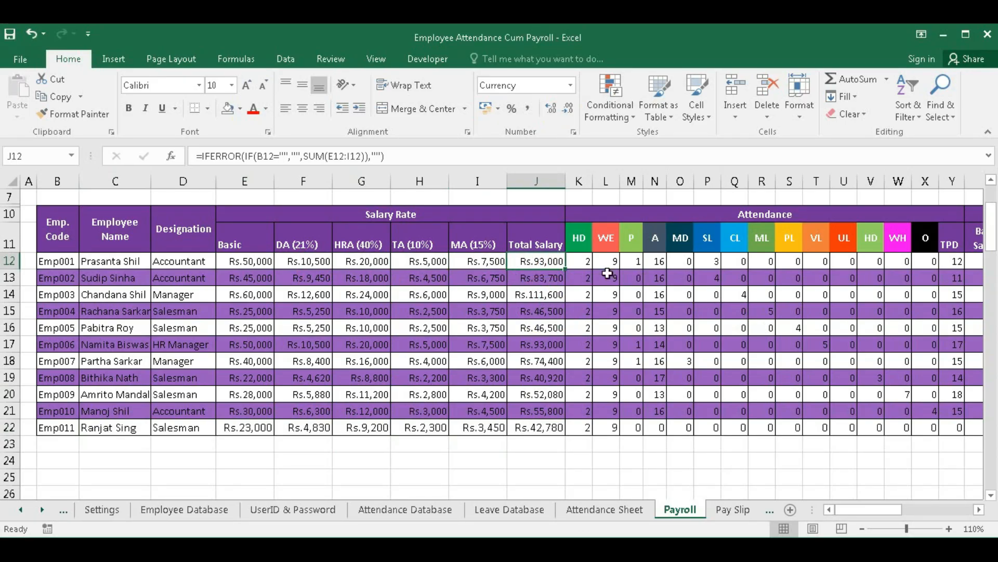
click(582, 263)
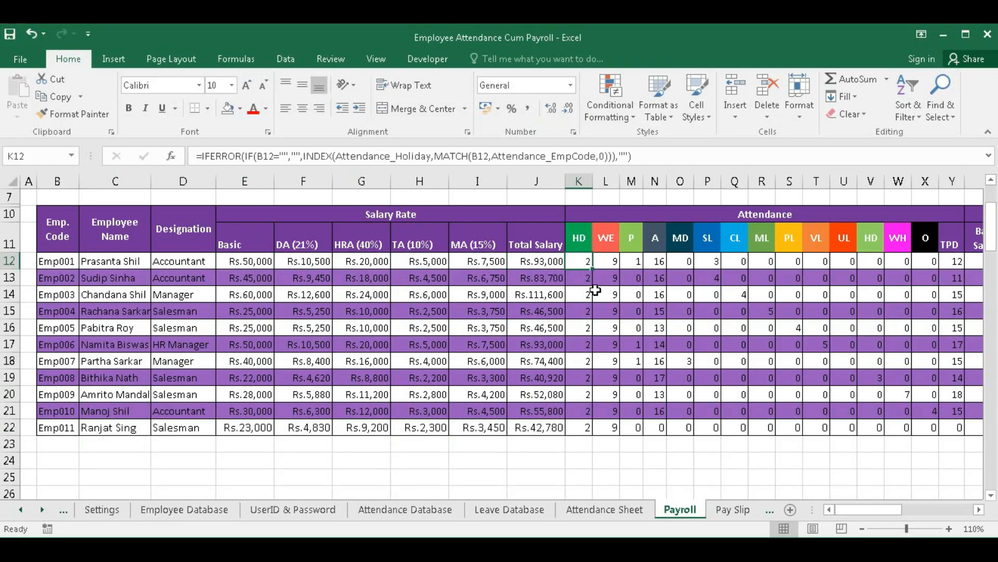
click(607, 268)
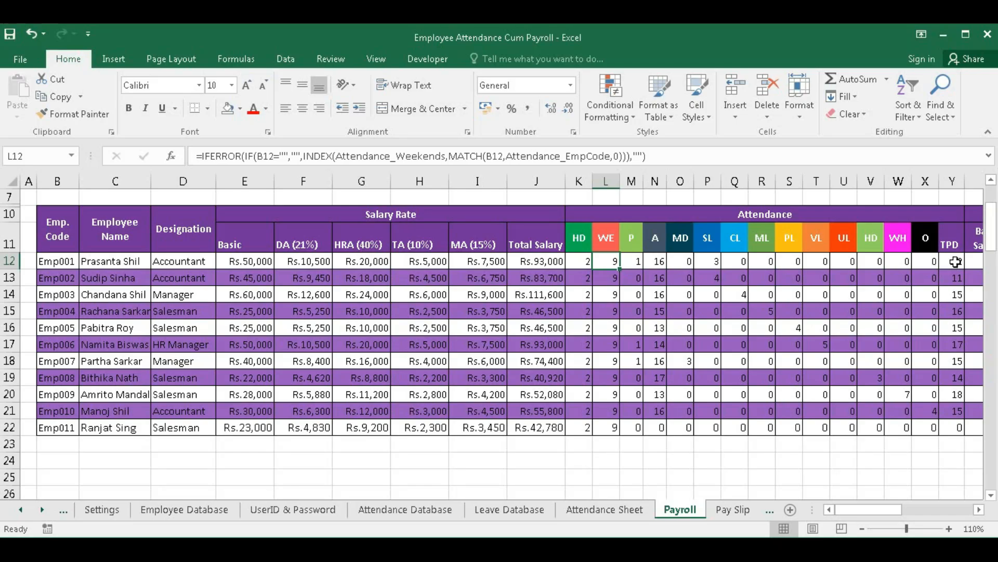
click(954, 261)
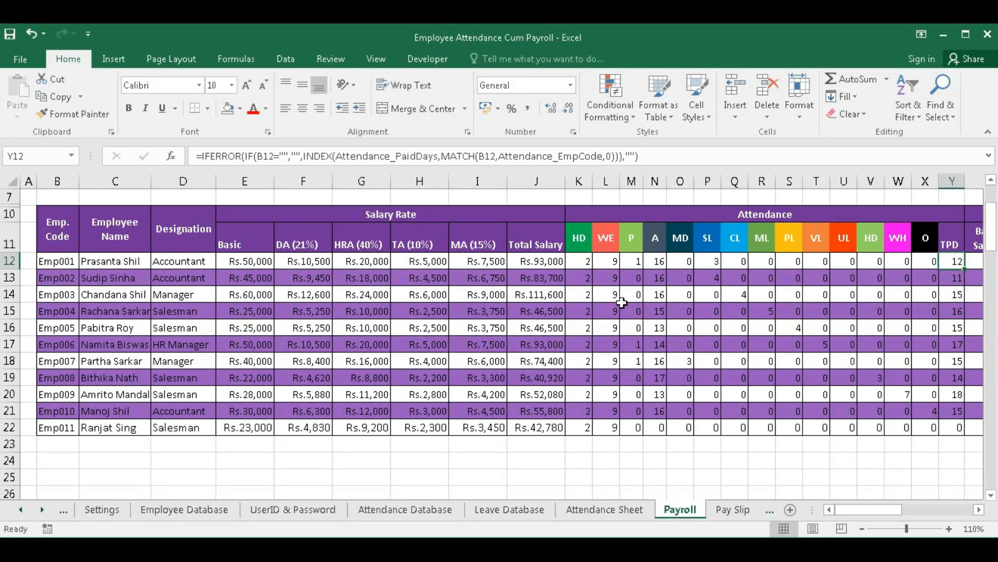
drag(582, 261, 632, 262)
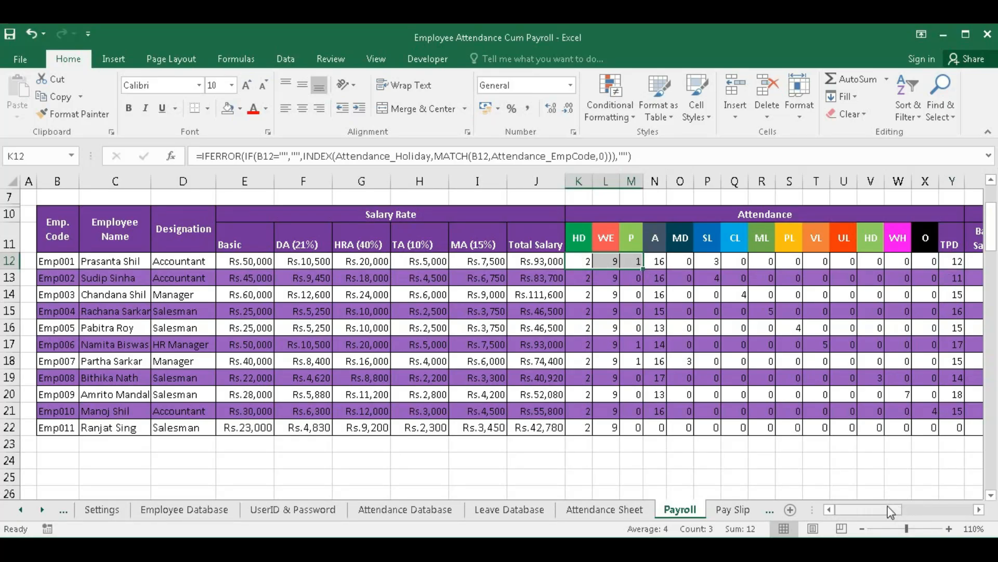
scroll(404, 292, up, 2)
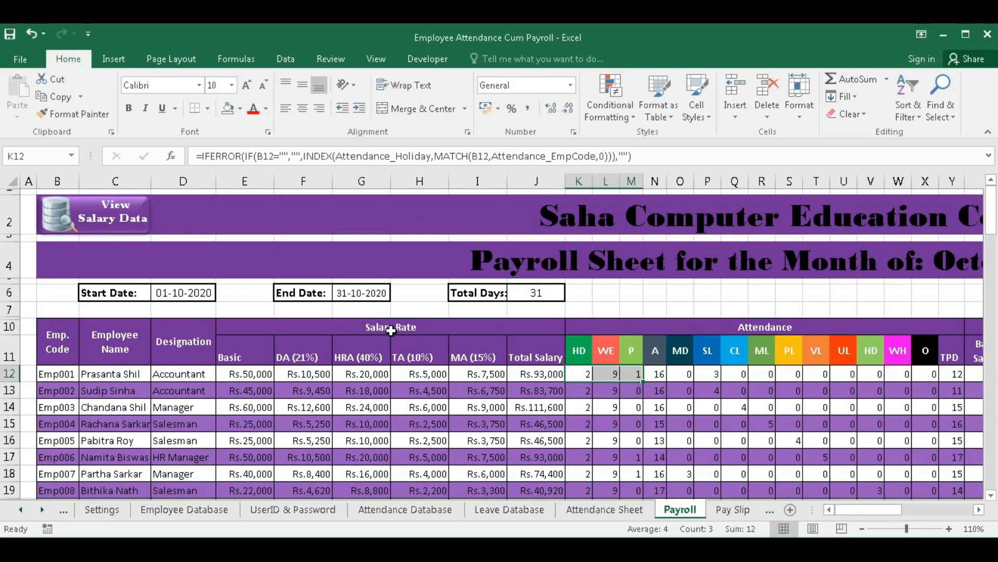
- Switch Payroll to the salary view and inspect Emp001's paid-days and prorated basic, DA, HRA, TA, MA formulas
click(119, 221)
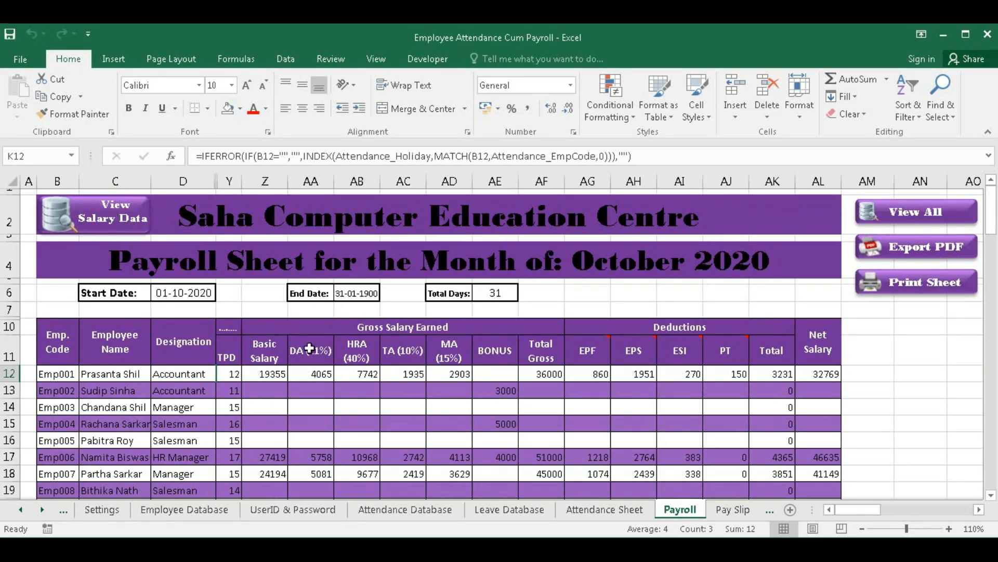
click(234, 374)
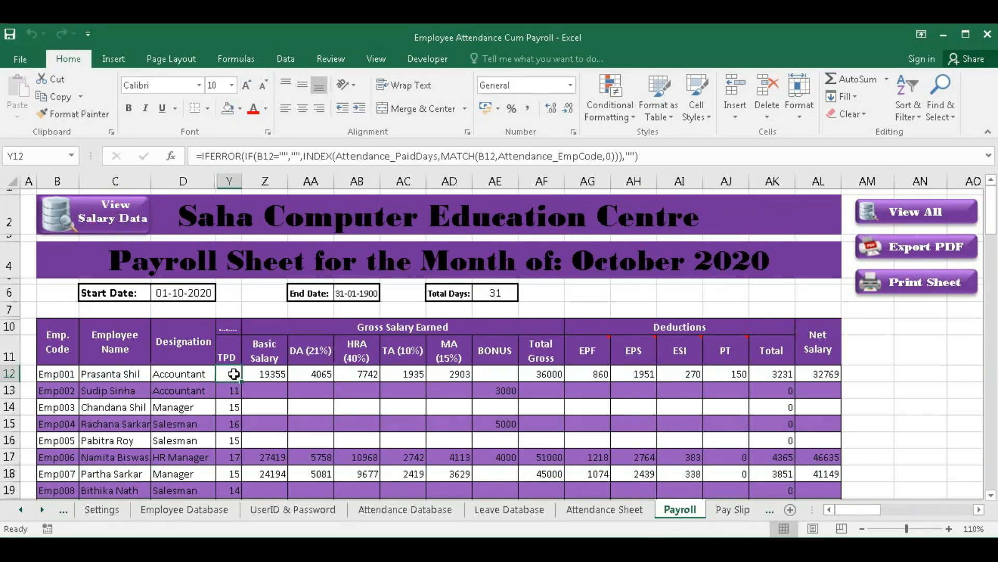
click(268, 374)
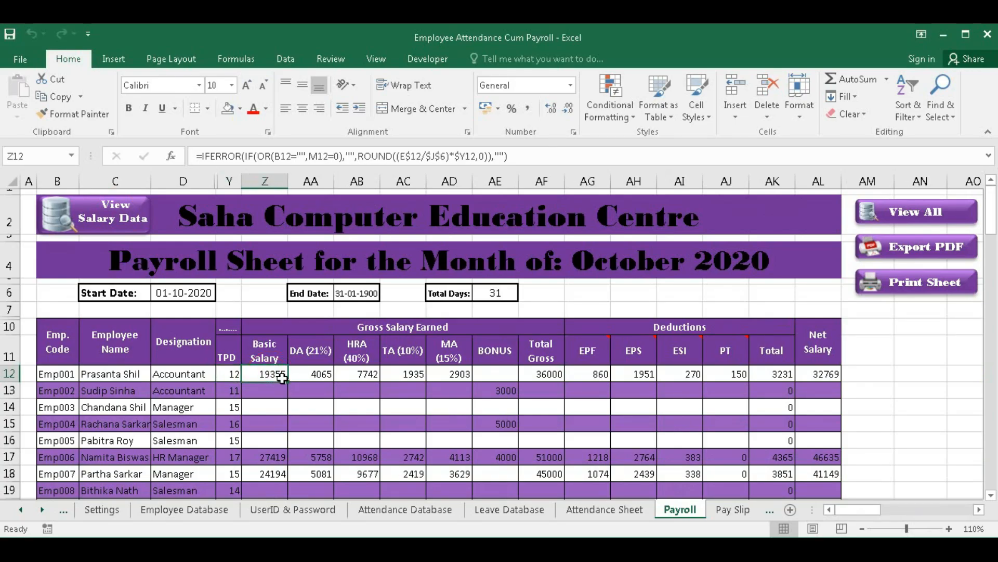
click(318, 375)
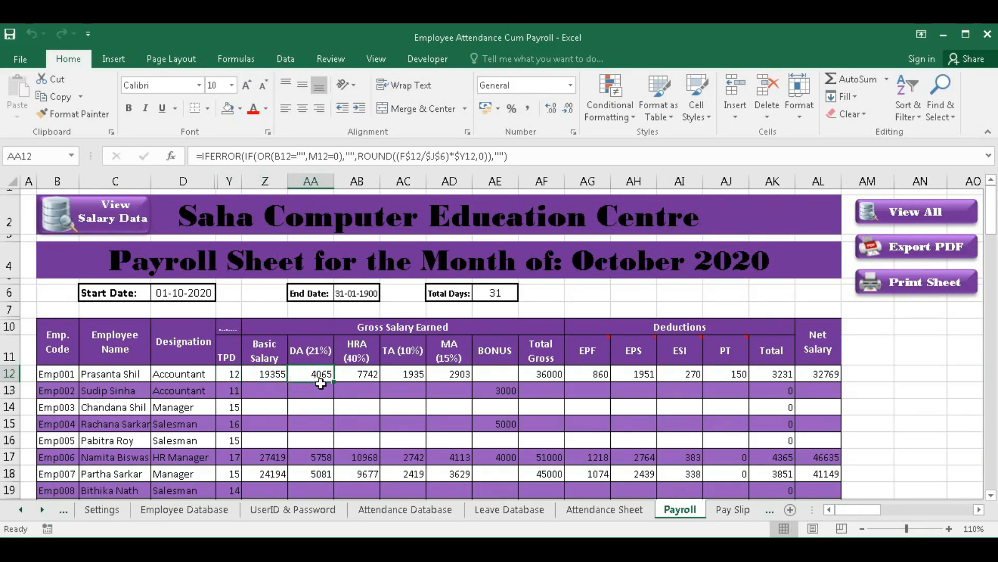
click(358, 377)
click(405, 375)
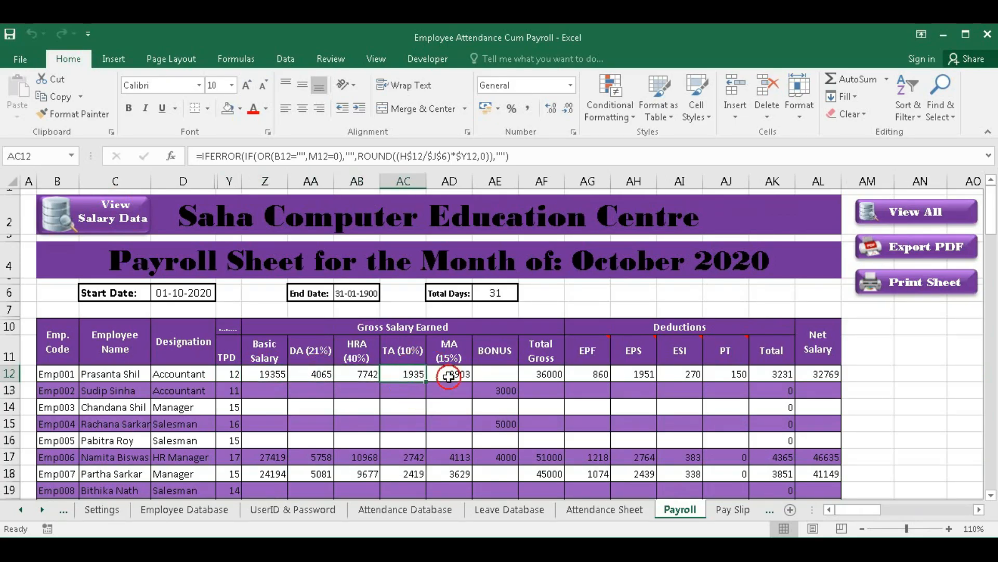
click(448, 374)
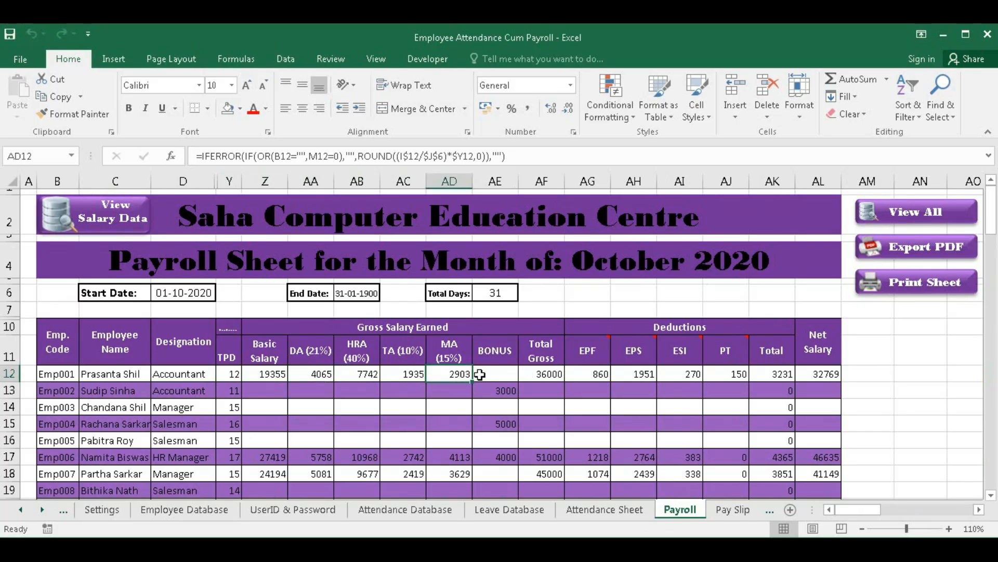
click(499, 375)
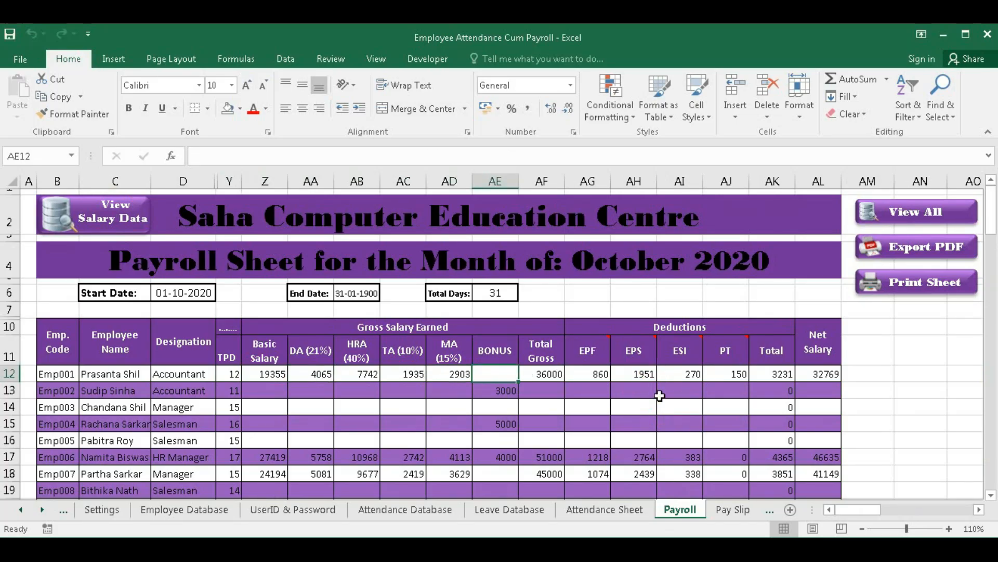
- Set the first employee's bonus to 2000 and clear the second's 3000 and fourth's 5000 bonuses
text(2000)
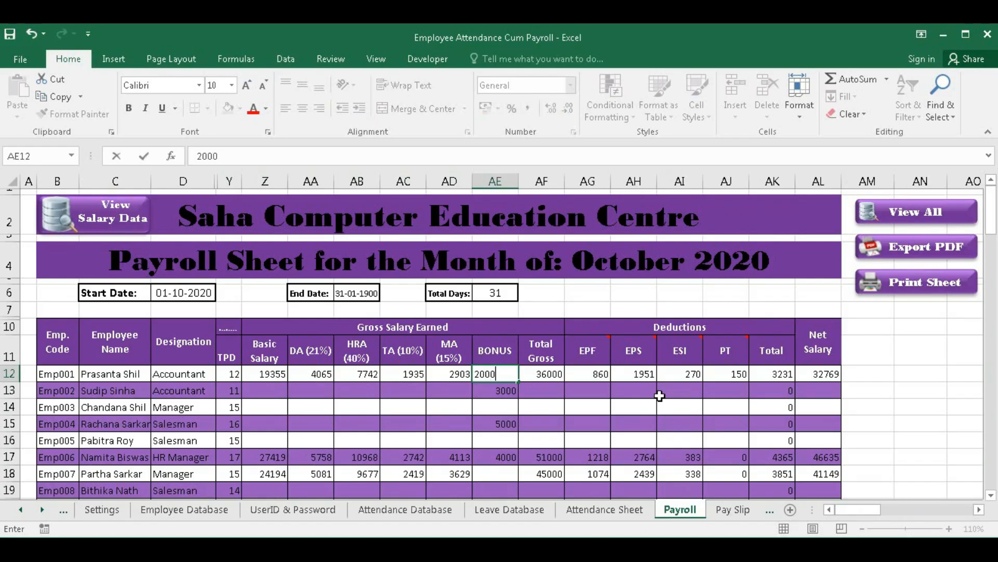
key(Return)
key(Delete)
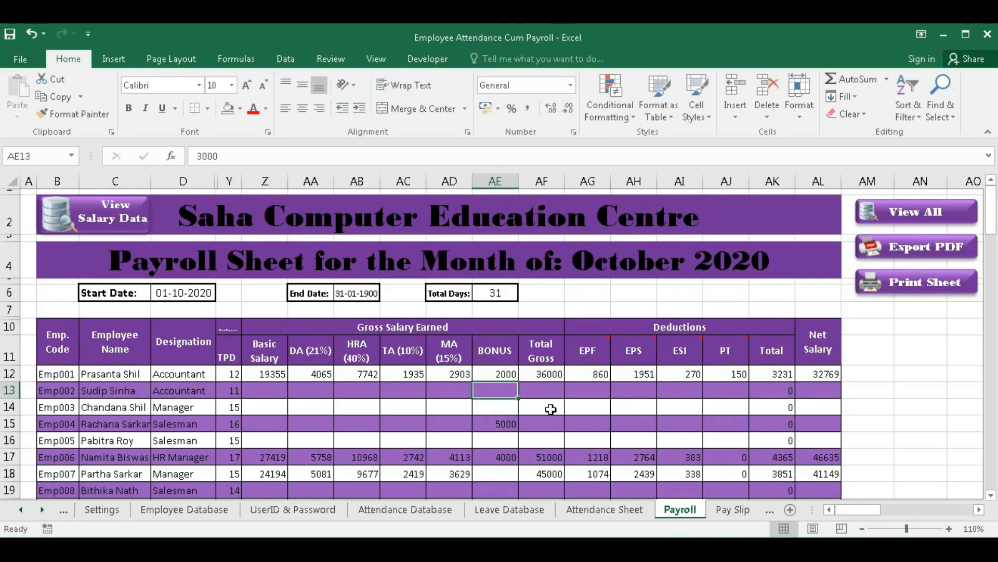
click(499, 428)
key(Delete)
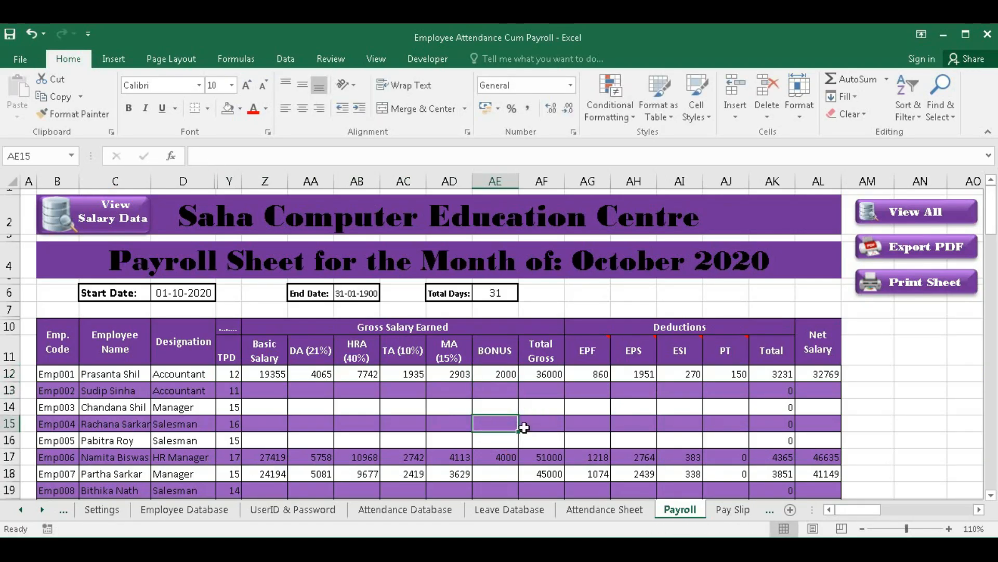
- Check the EPF deduction formula and read the EPF, EPS, ESI and PT header notes, then go to Settings
click(596, 382)
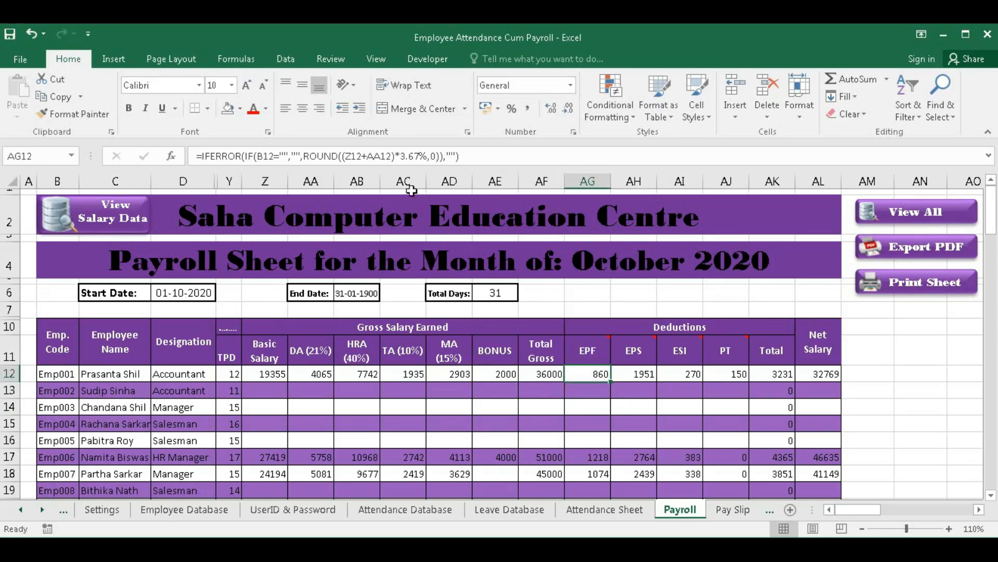
click(588, 353)
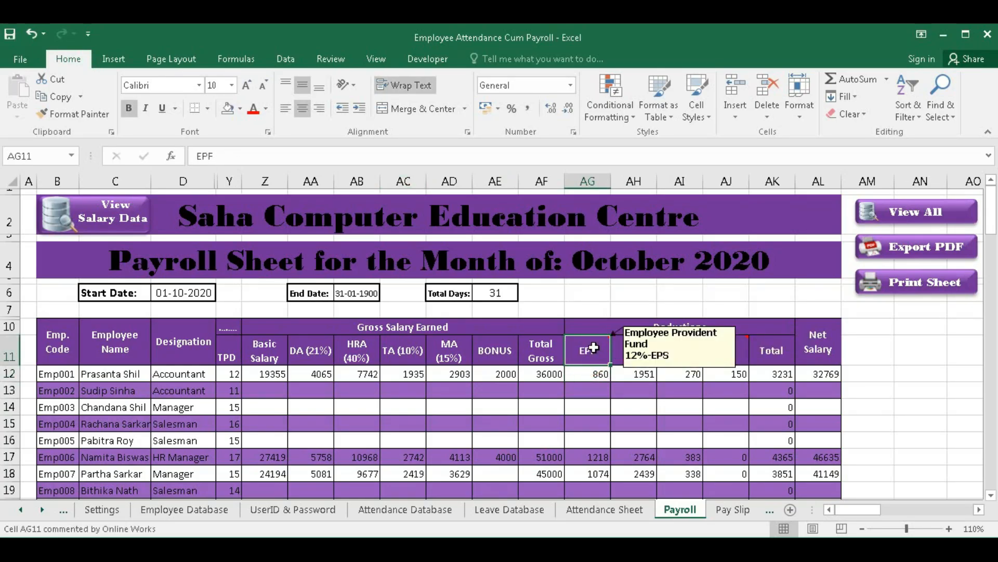
mouse_move(621, 349)
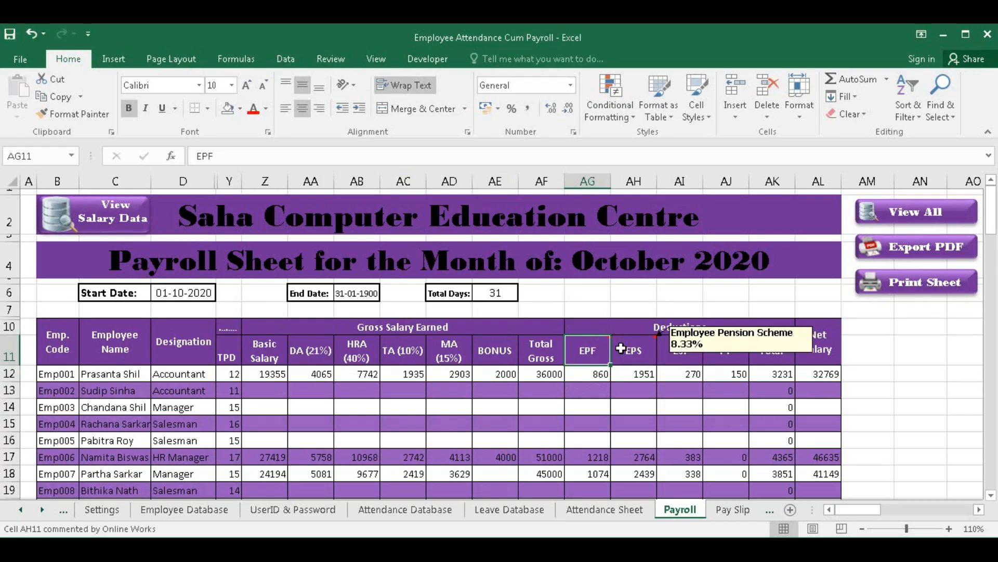
mouse_move(670, 354)
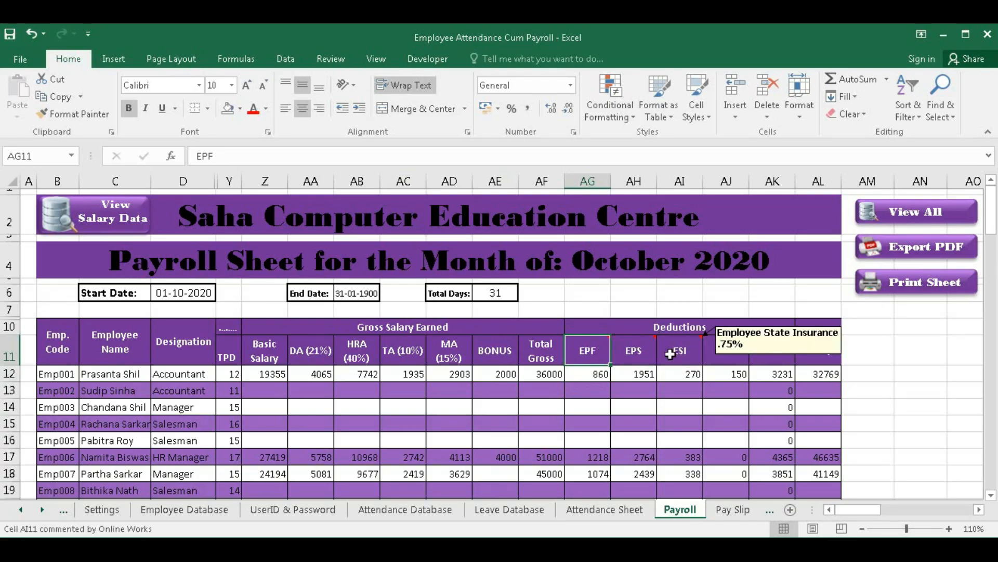
mouse_move(723, 360)
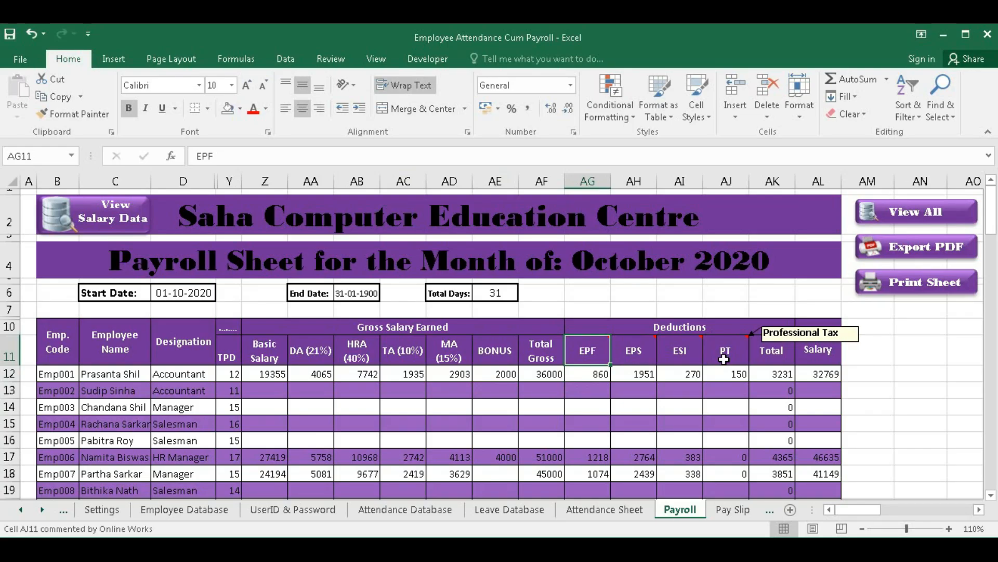
click(102, 510)
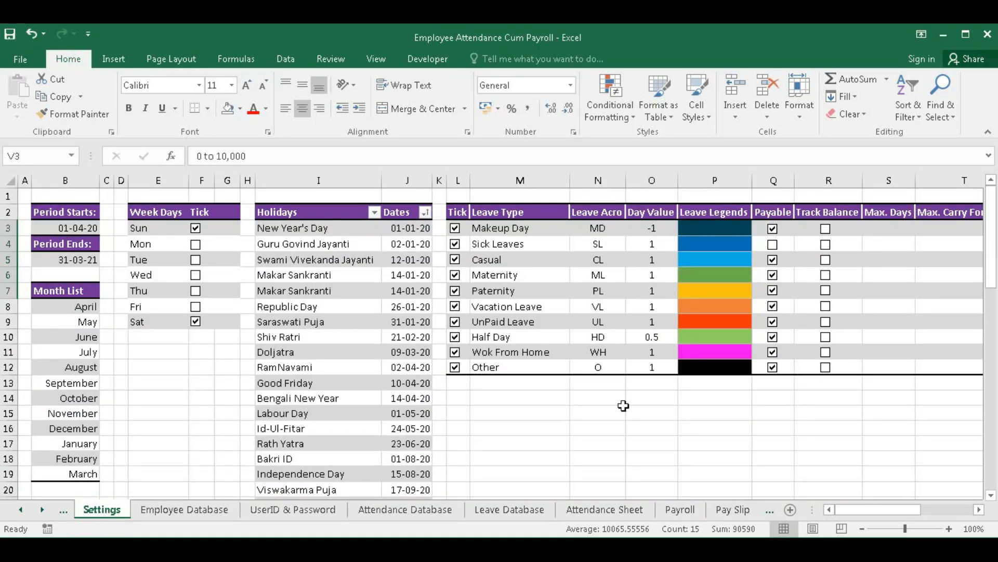
- View the Professional Tax Slab, then on Payroll check AL12's net salary and select blank rows 13–16
drag(878, 509, 930, 510)
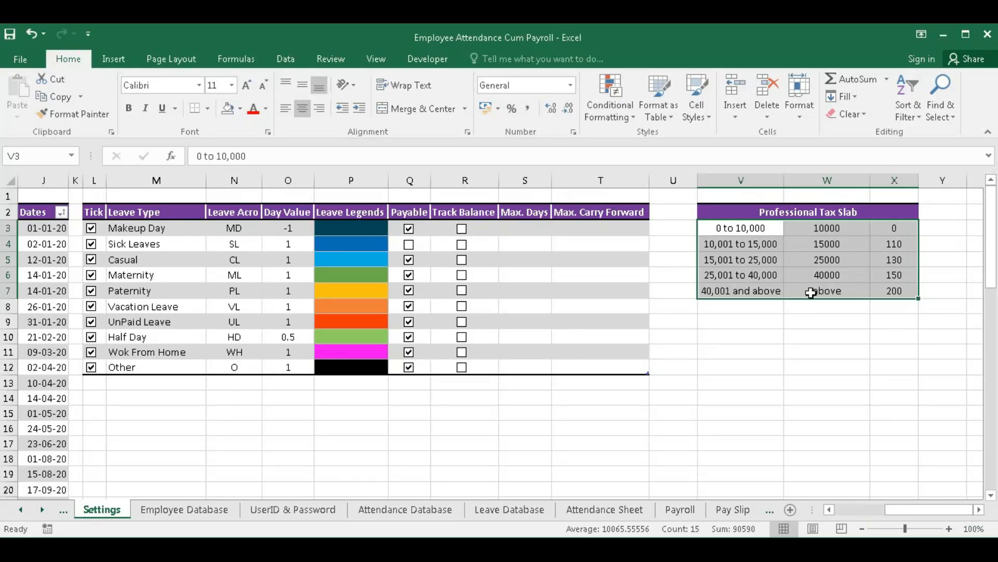
click(680, 510)
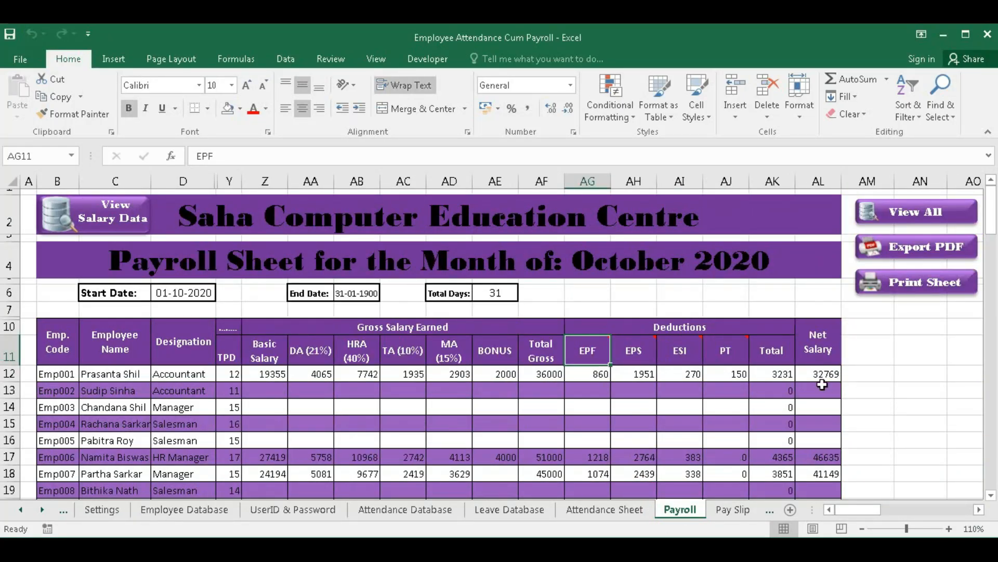
click(819, 380)
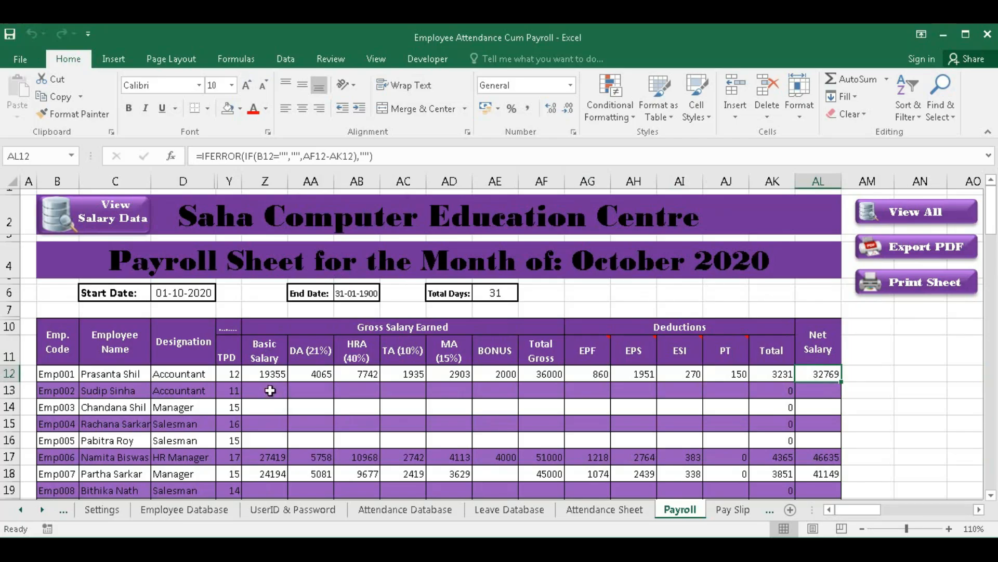
drag(268, 391, 804, 436)
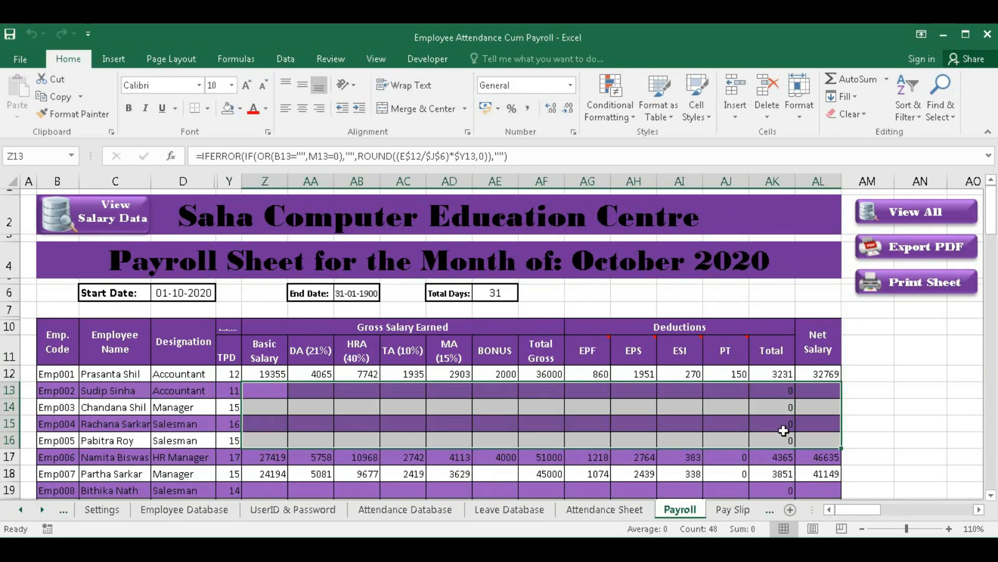
click(116, 225)
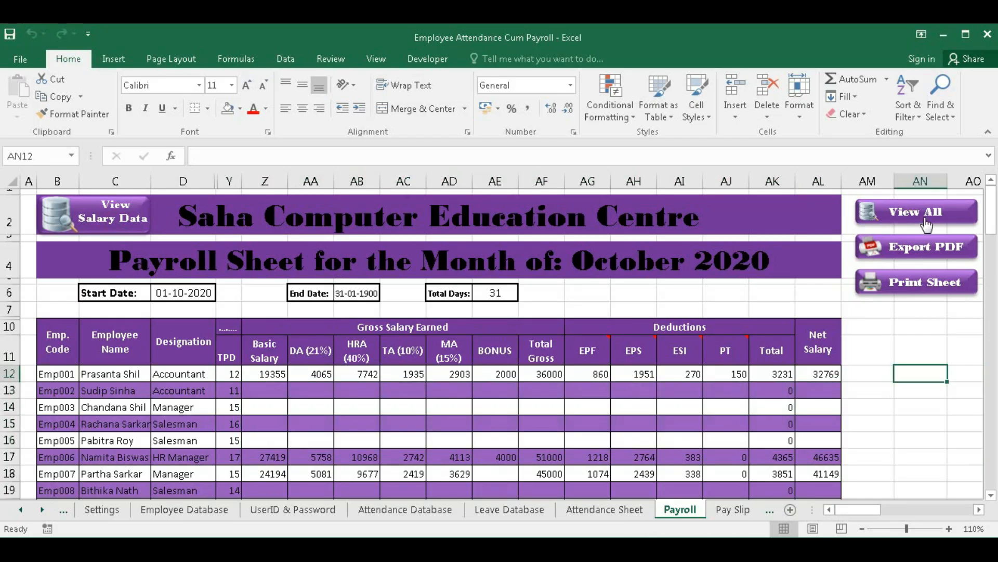
click(920, 212)
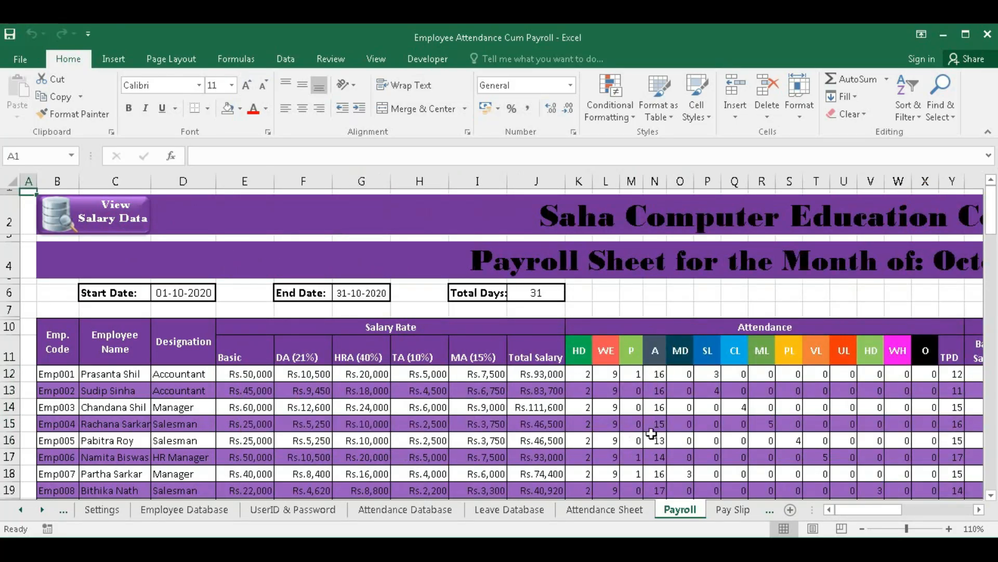
click(637, 391)
drag(637, 390, 638, 440)
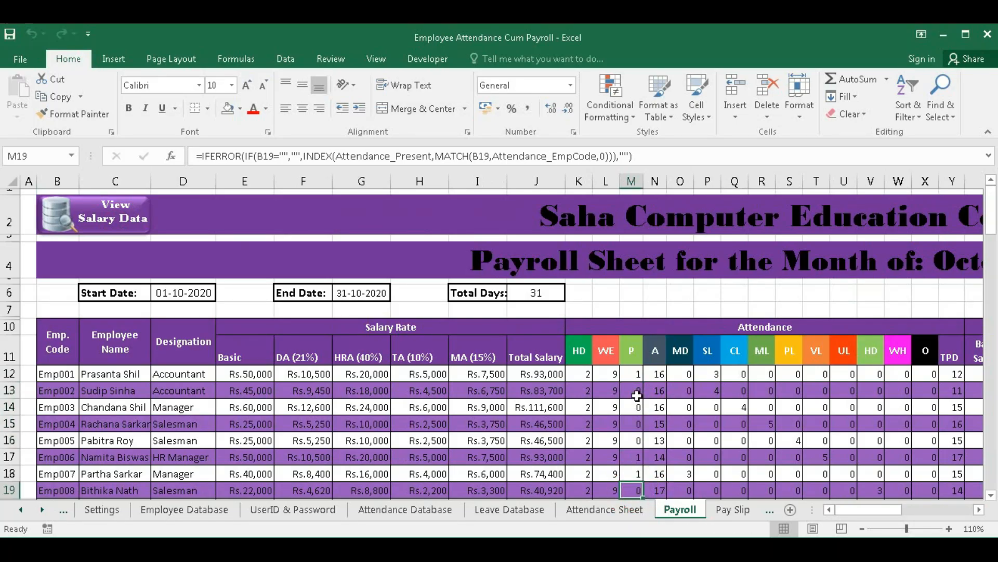
drag(637, 393, 148, 440)
scroll(624, 430, down, 1)
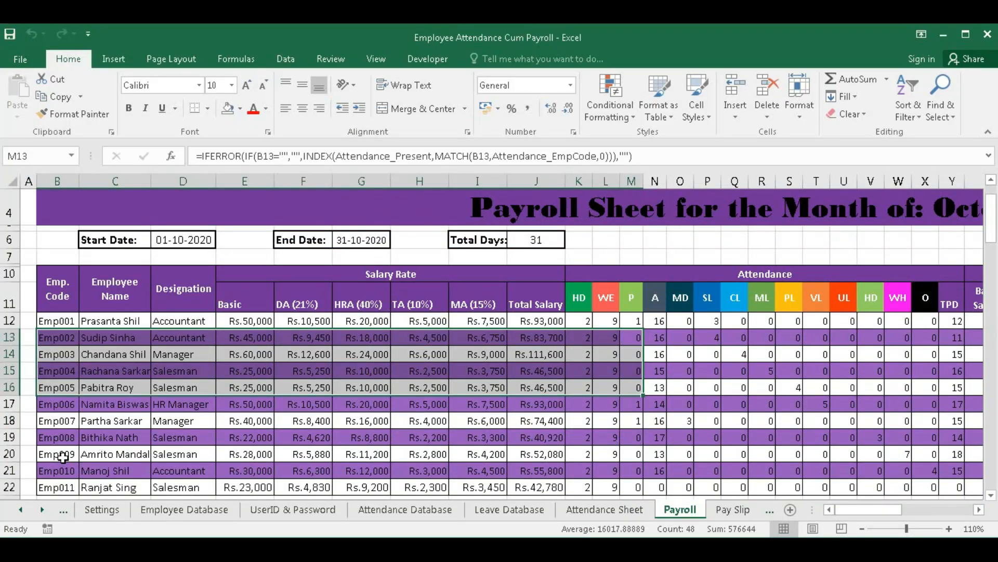
scroll(319, 451, up, 1)
click(95, 212)
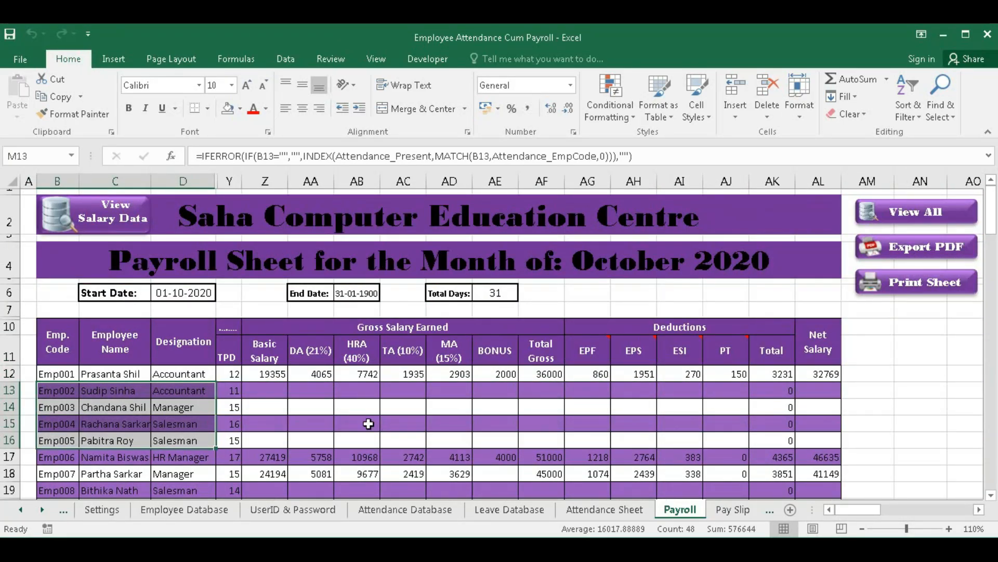
scroll(367, 422, down, 1)
scroll(368, 410, down, 1)
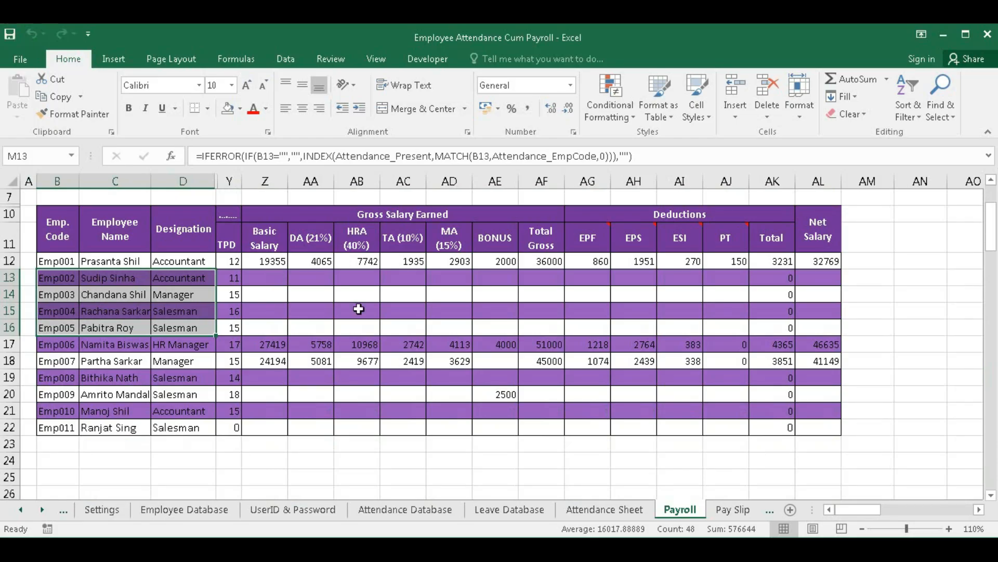
scroll(551, 347, up, 2)
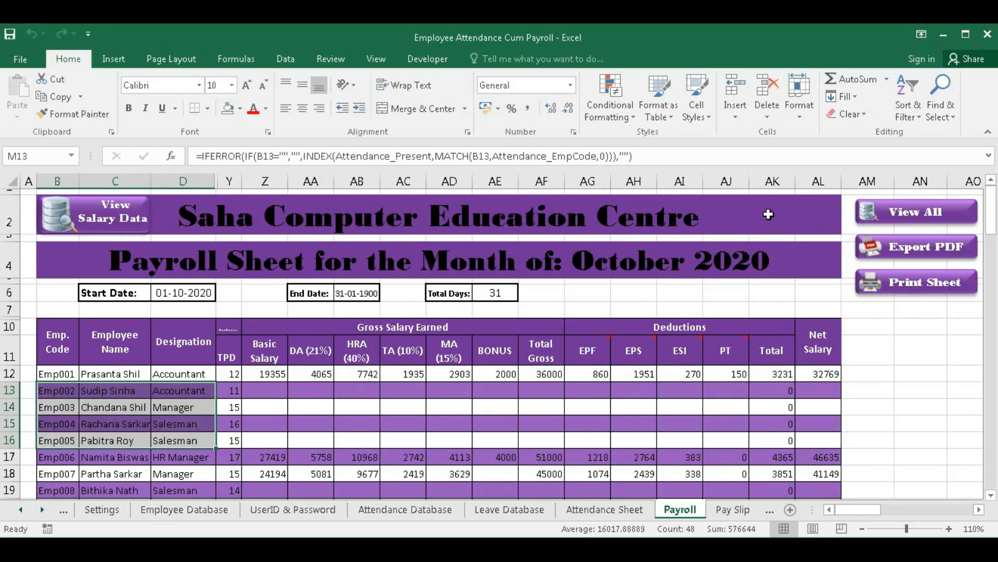
- Export the payroll sheet as October 2020.pdf and dismiss the confirmation
click(315, 407)
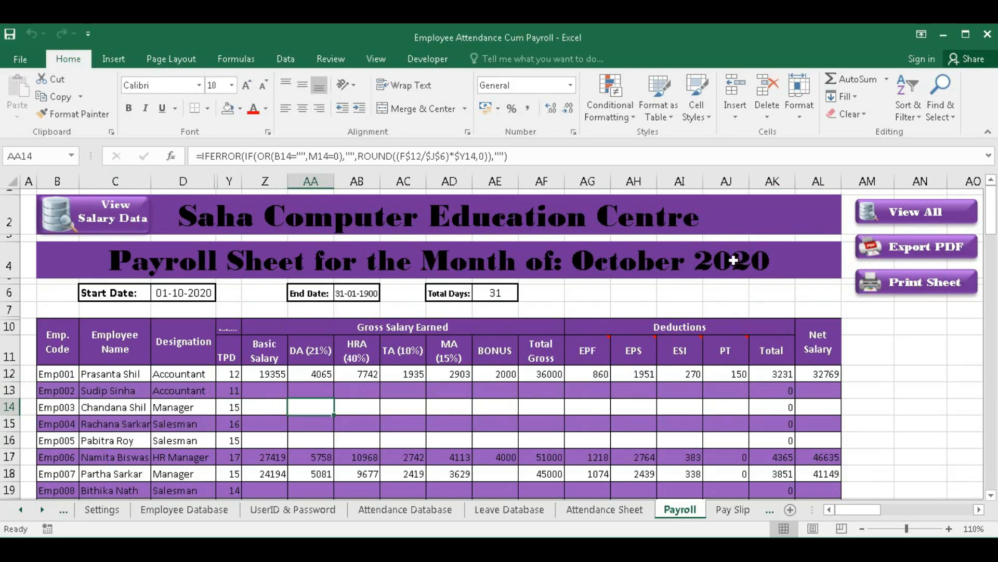
click(910, 256)
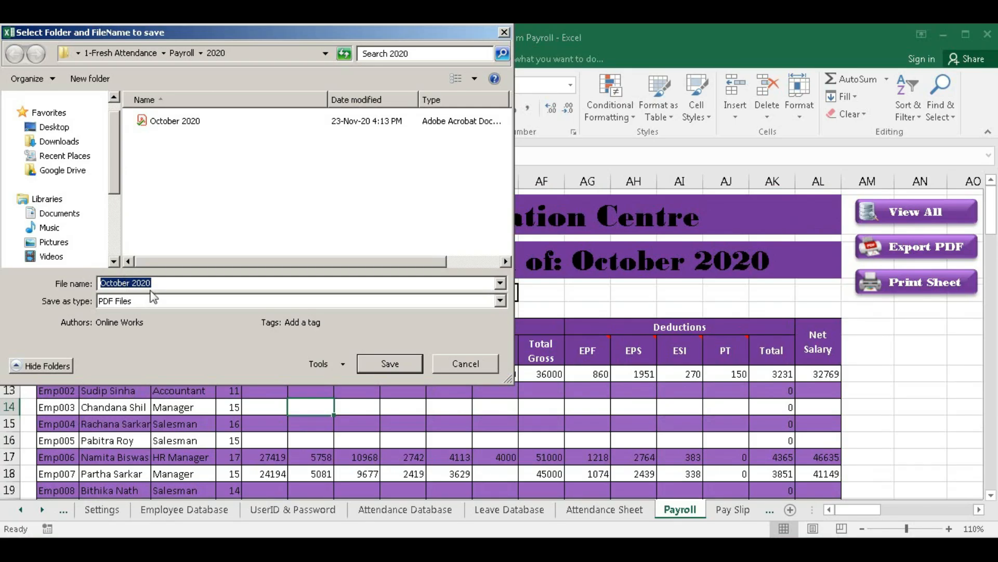
click(397, 364)
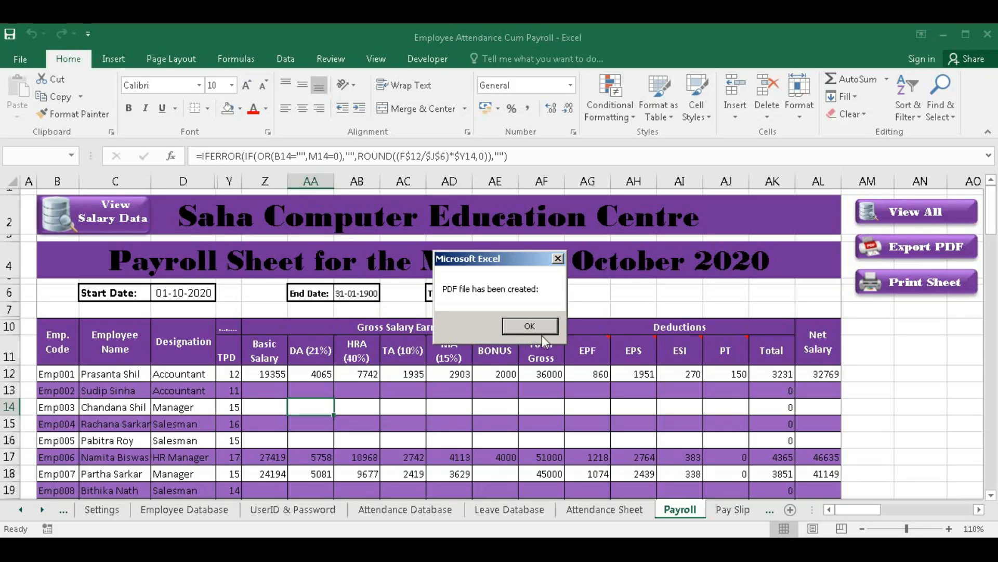
click(530, 327)
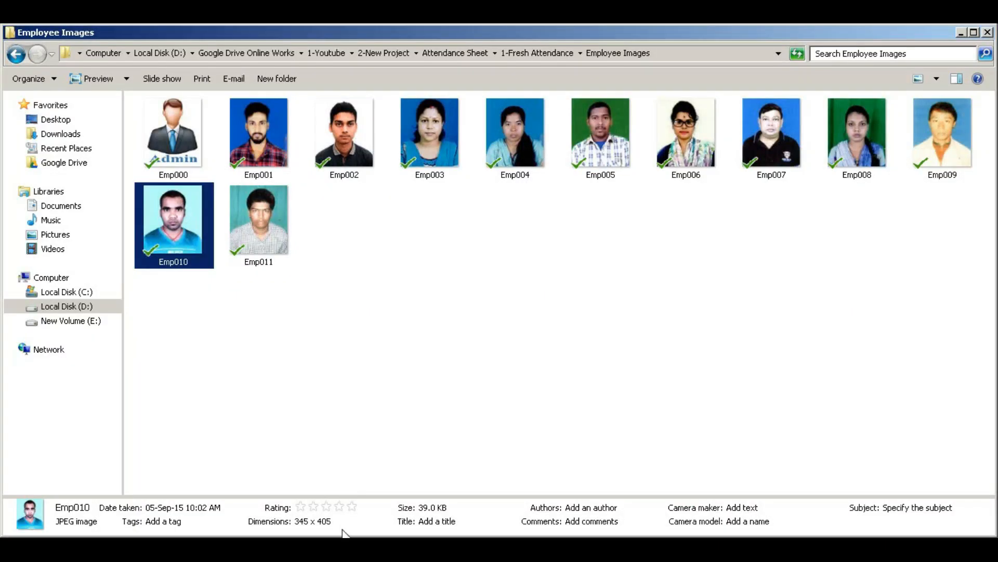
- In Explorer, navigate to Payroll\2020 and select October 2020.pdf
click(16, 54)
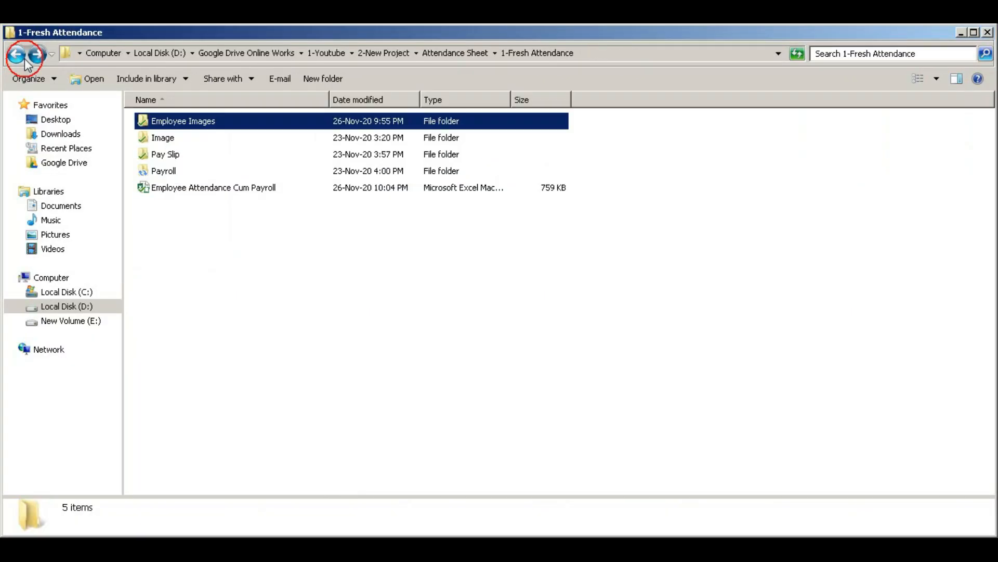
click(164, 172)
double_click(165, 176)
click(163, 123)
double_click(162, 125)
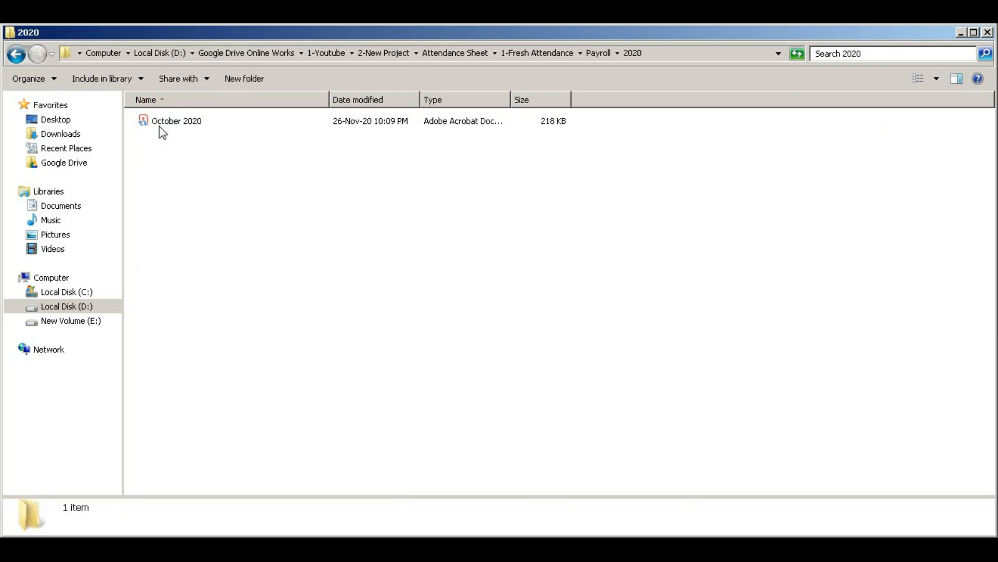
click(163, 125)
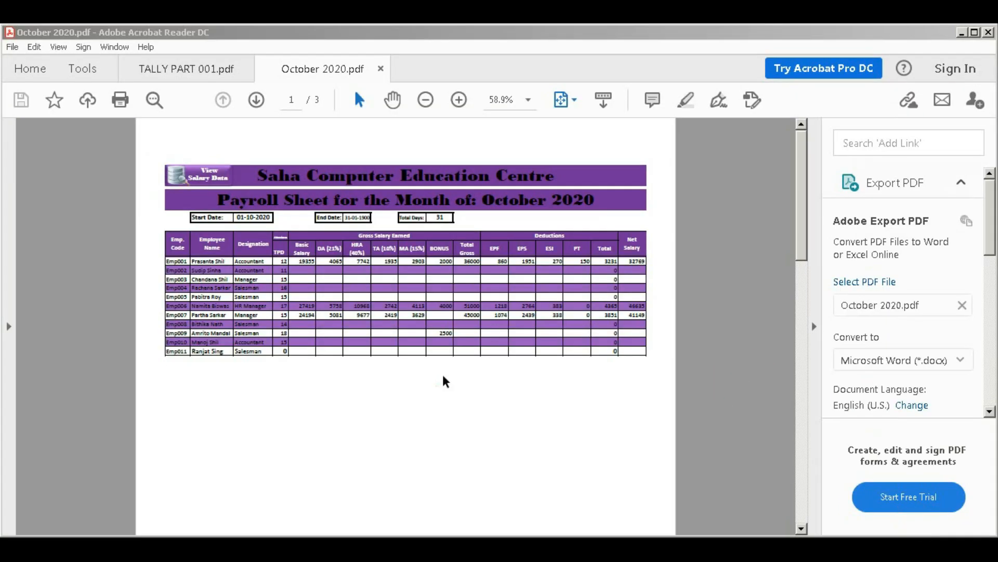
- Review the exported October 2020 payroll PDF in Acrobat Reader, then close it to return to Excel
click(430, 366)
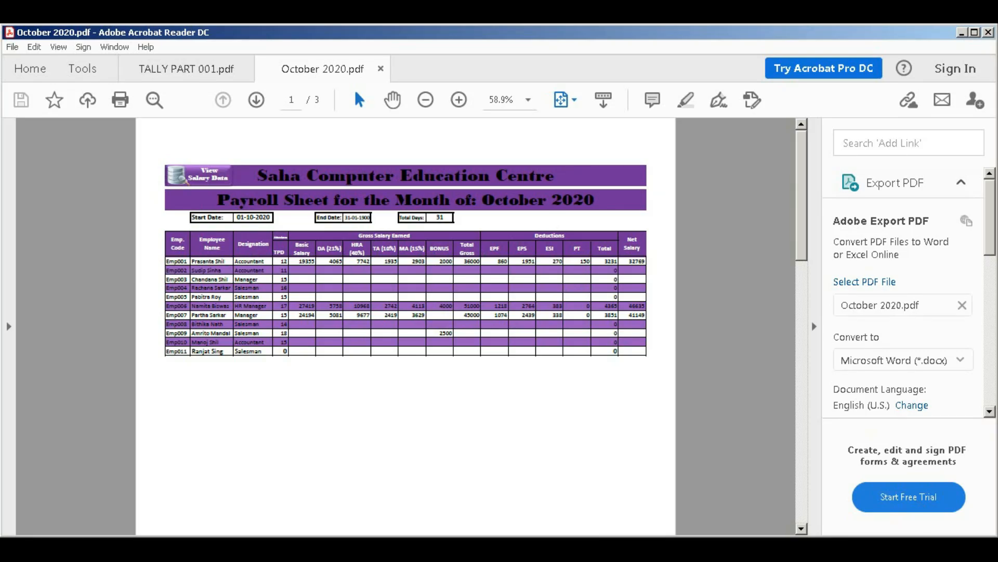
key(alt+F4)
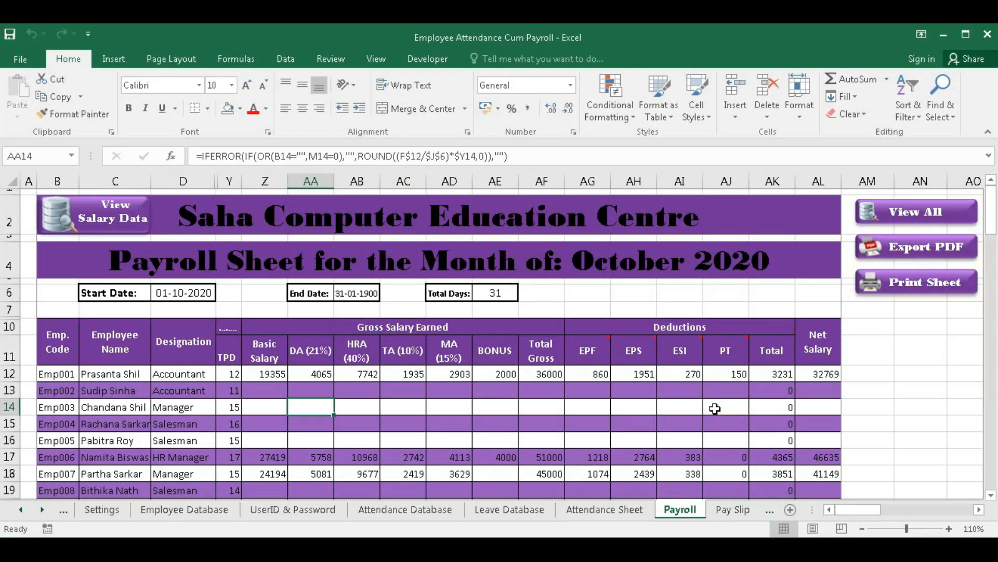
- Print the payroll sheet, then set the Pay Slip's employee code in C8 to Emp001
click(919, 282)
click(732, 510)
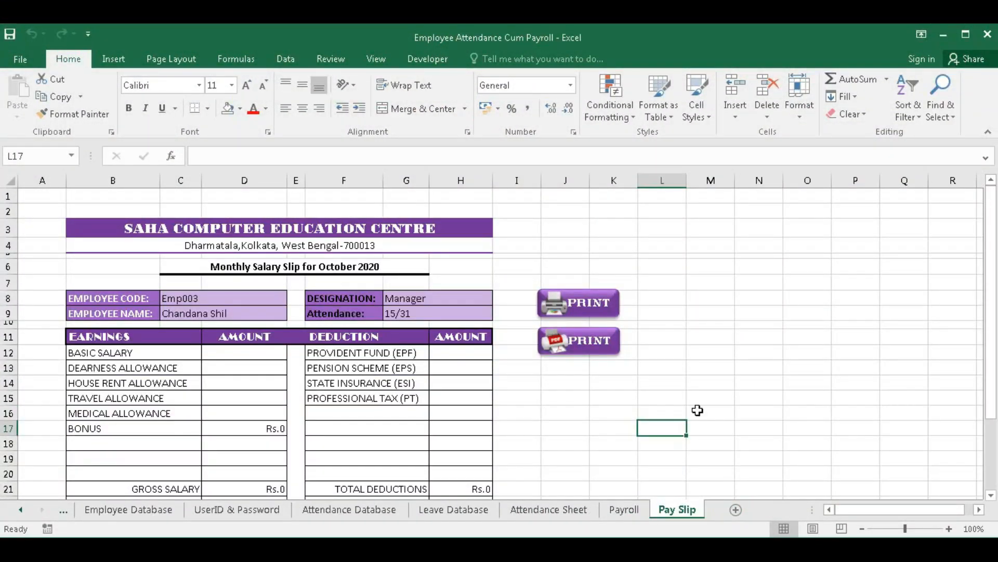
double_click(241, 299)
key(BackSpace)
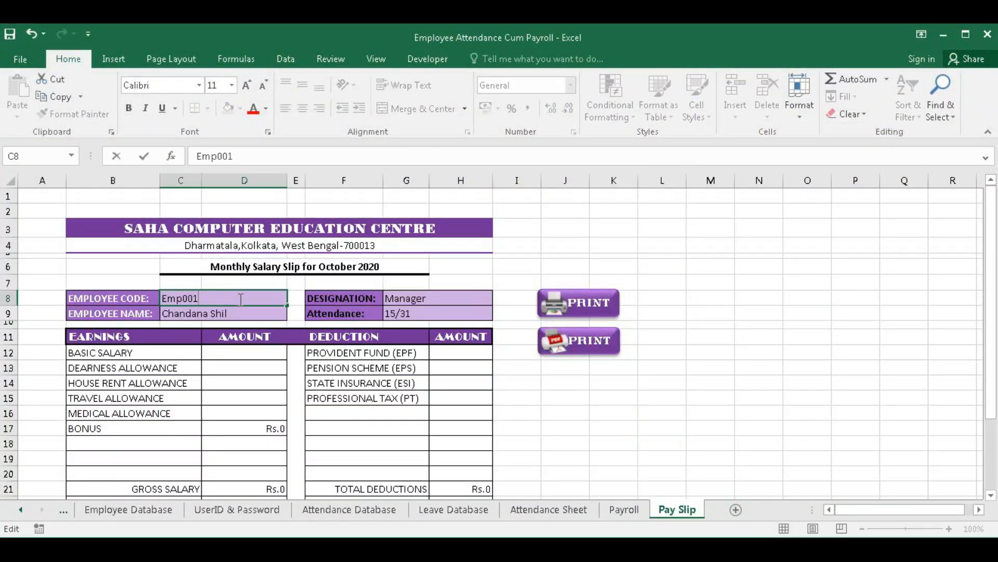
key(Return)
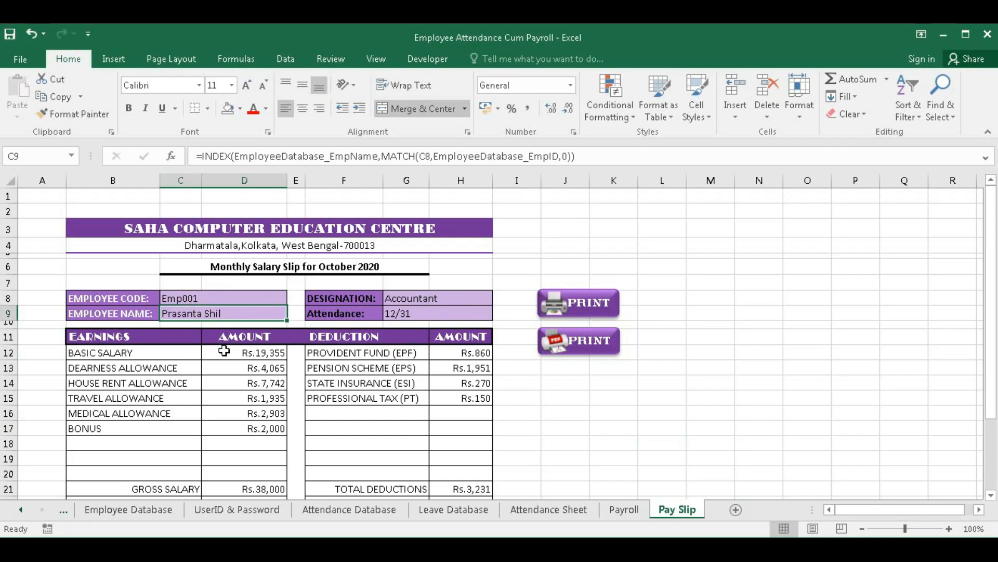
- Verify the slip's Rs.38,000 gross, Rs.3,231 deductions and Rs.34,769 net formulas, then export it as PDF
scroll(244, 361, down, 1)
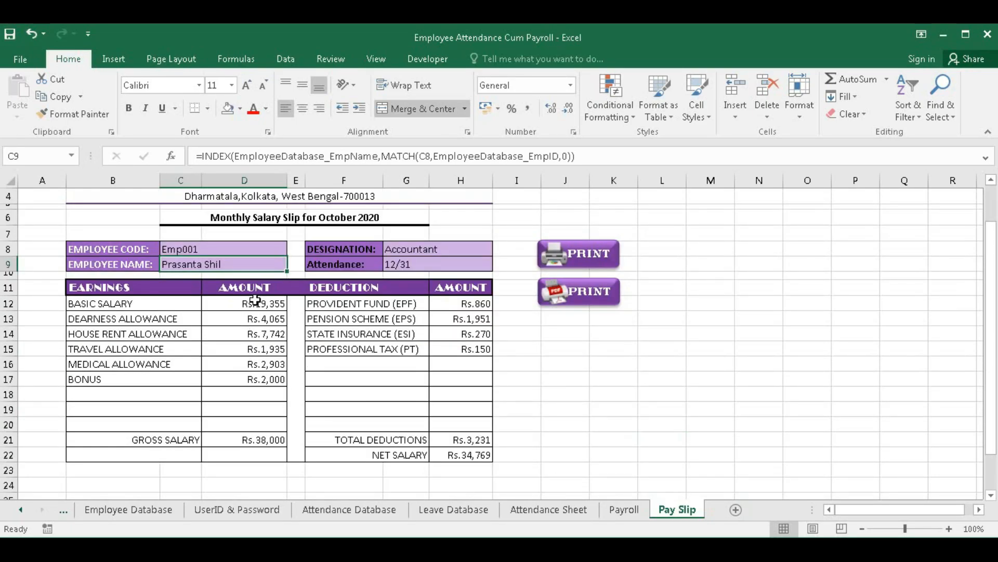
click(258, 443)
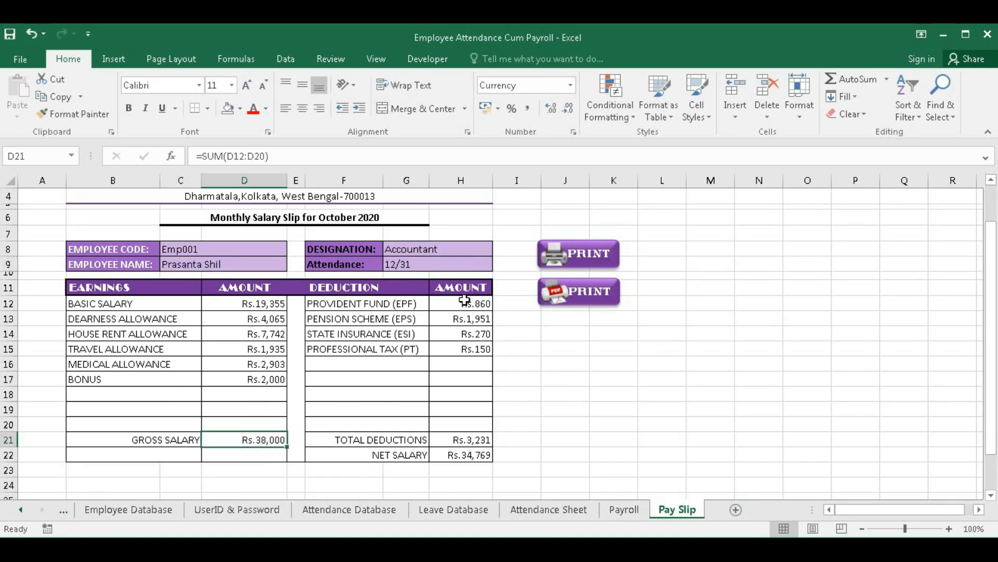
click(460, 439)
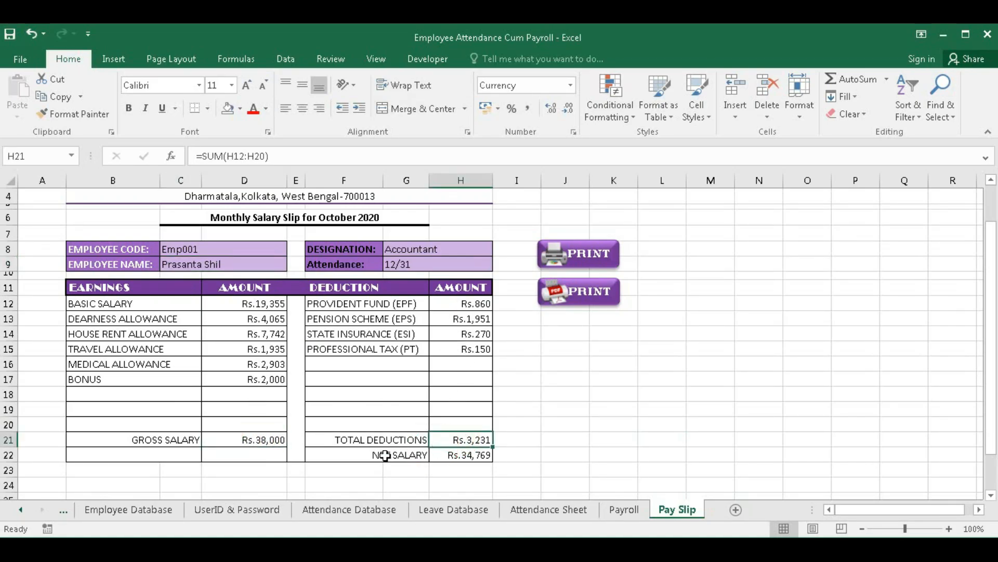
click(464, 456)
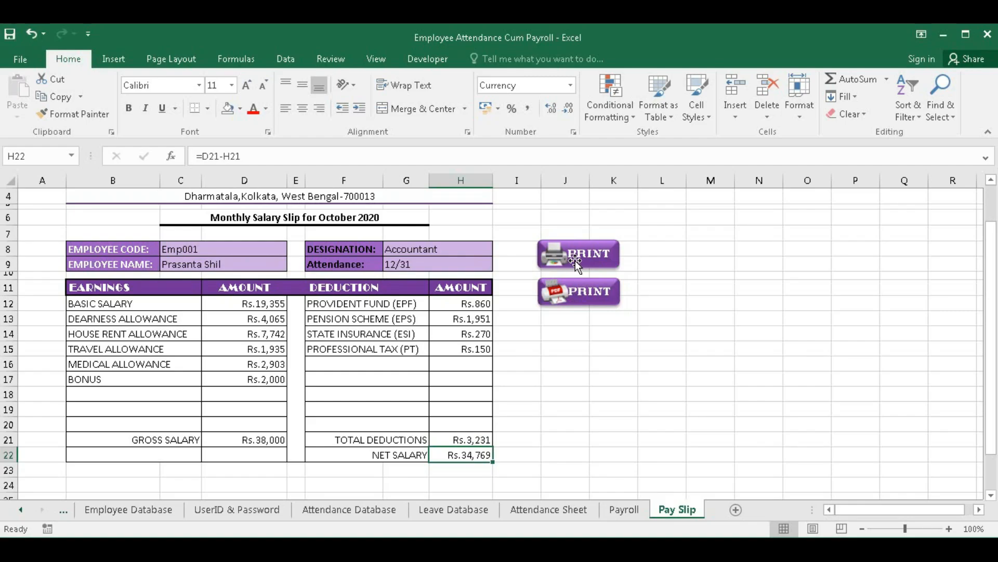
click(585, 307)
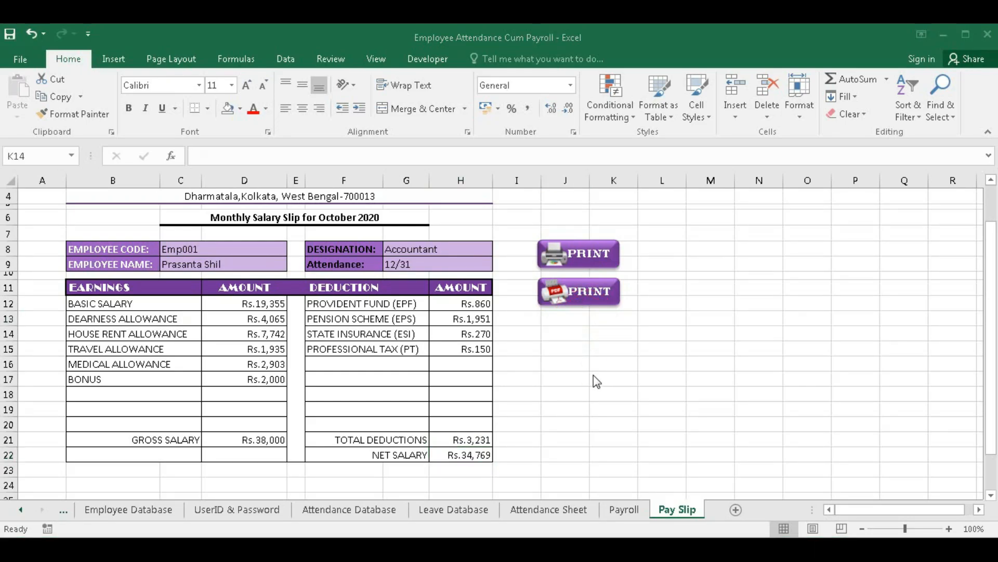
- Save Emp001's October 2020 pay slip PDF under the suggested name into Pay Slip\Emp001
click(567, 298)
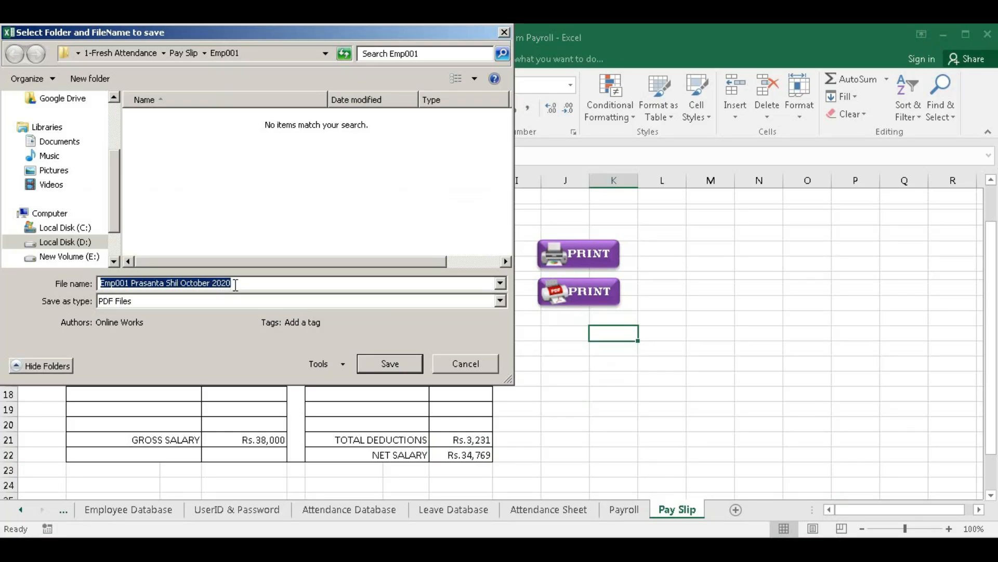
click(393, 363)
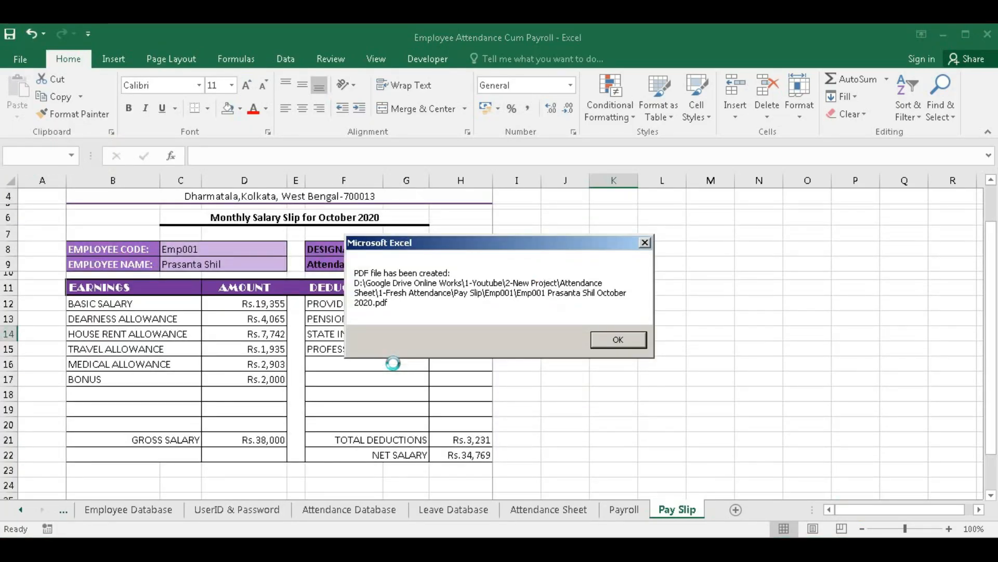
click(619, 341)
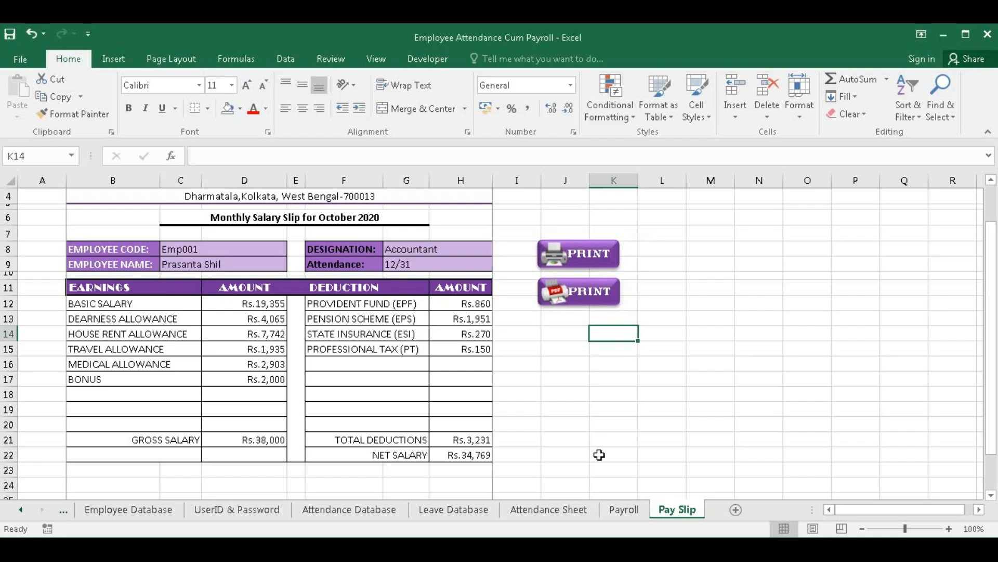
key(alt+Tab)
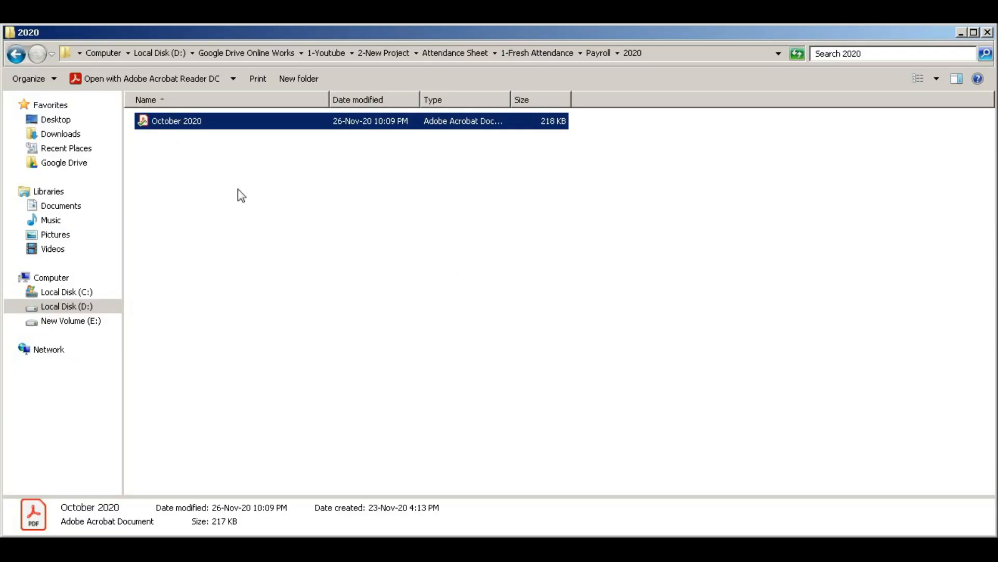
- Browse to Pay Slip\Emp001 to confirm the 206 KB October 2020 pay slip PDF, then return to Excel
click(15, 59)
key(alt+Up)
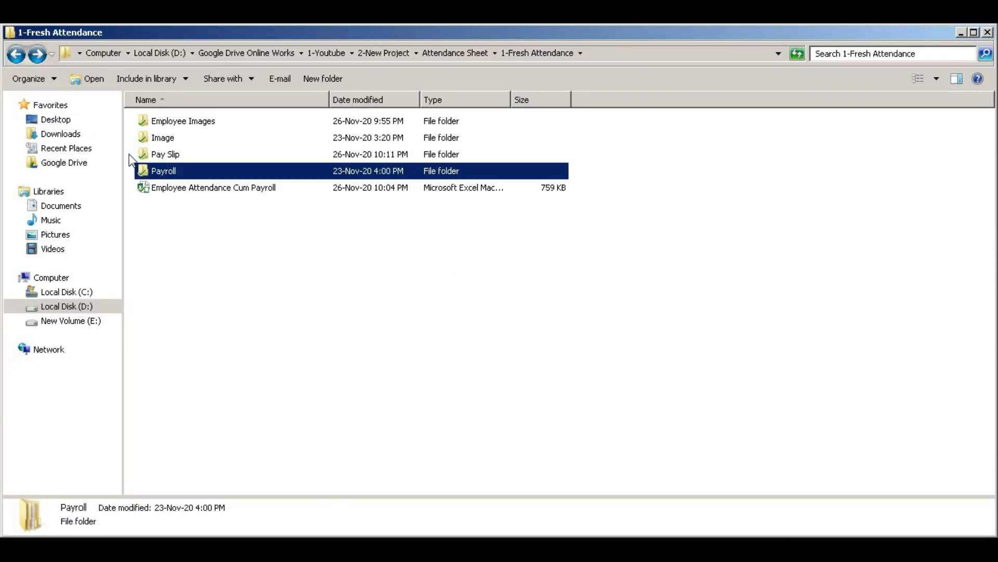
double_click(171, 155)
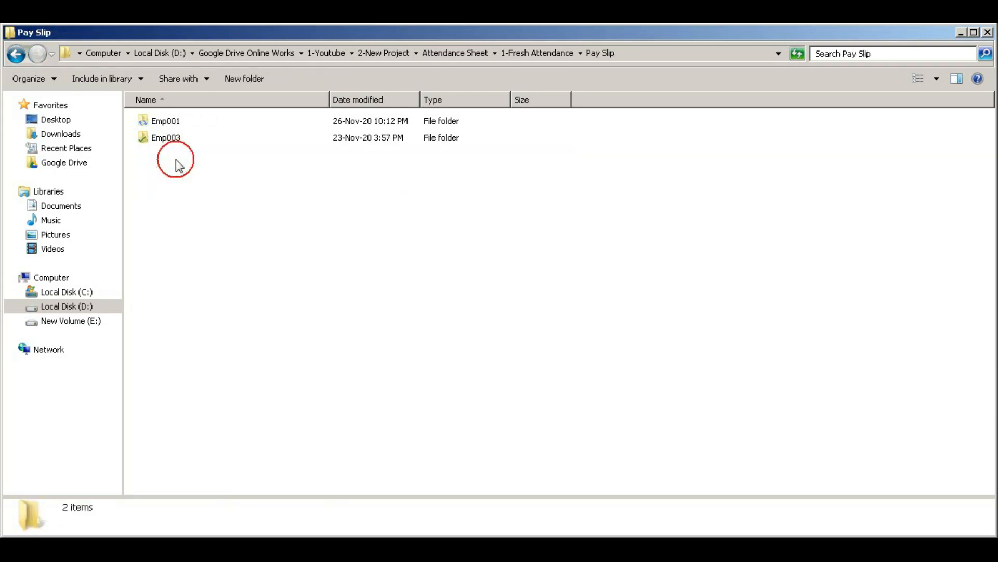
double_click(149, 129)
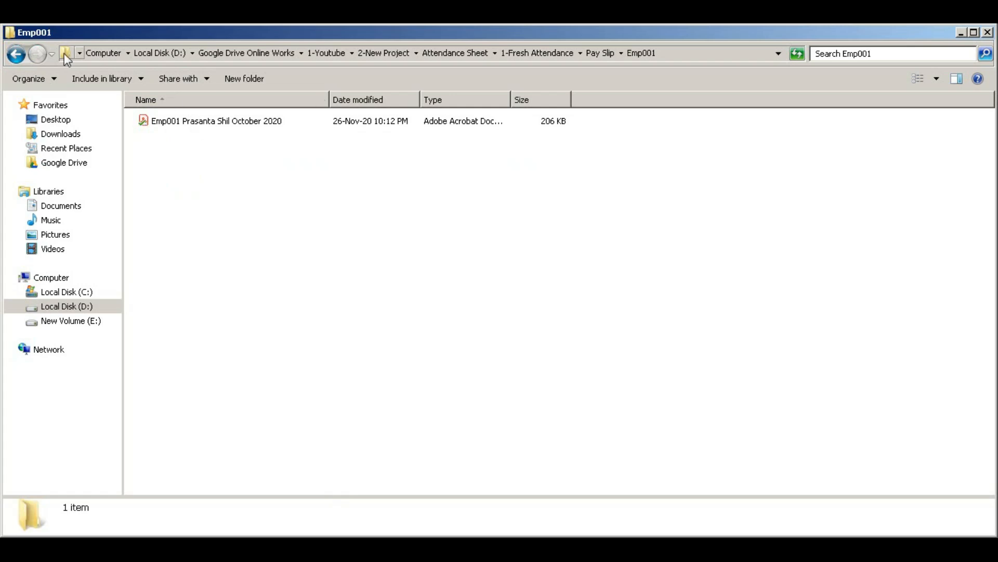
click(15, 54)
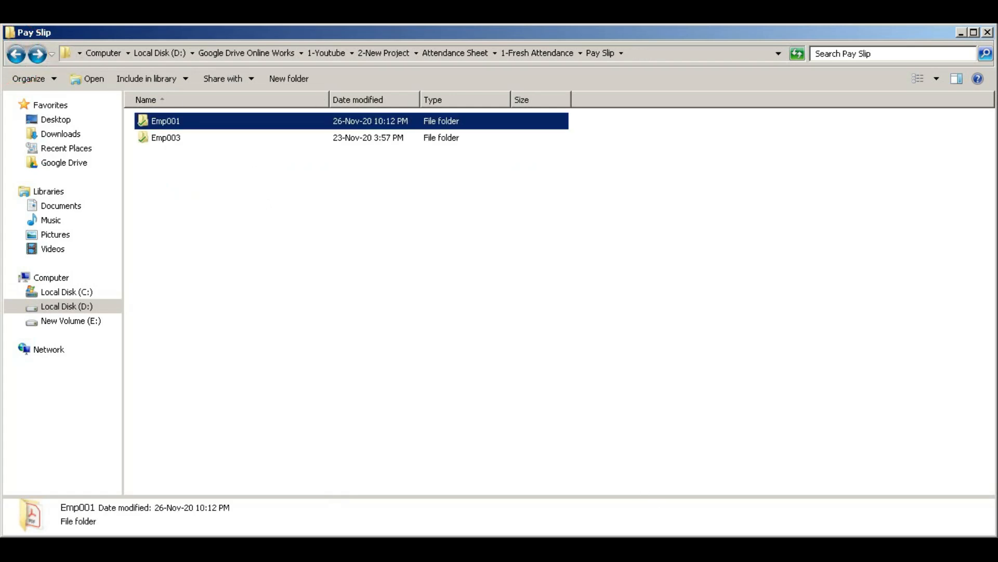
key(alt+Tab)
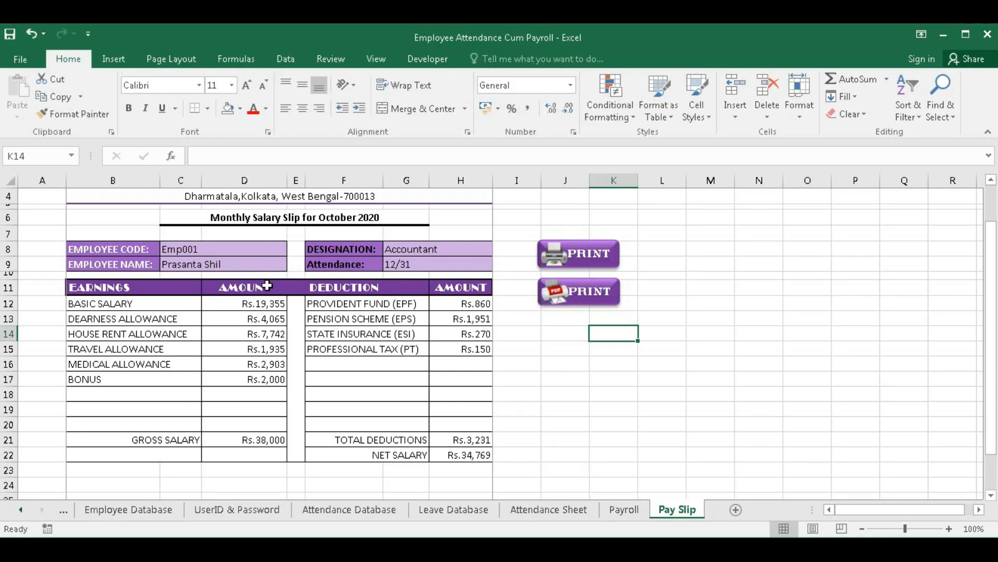
- Change the pay slip's employee code in C8 to Emp005, then to Emp006
scroll(266, 285, up, 1)
click(232, 297)
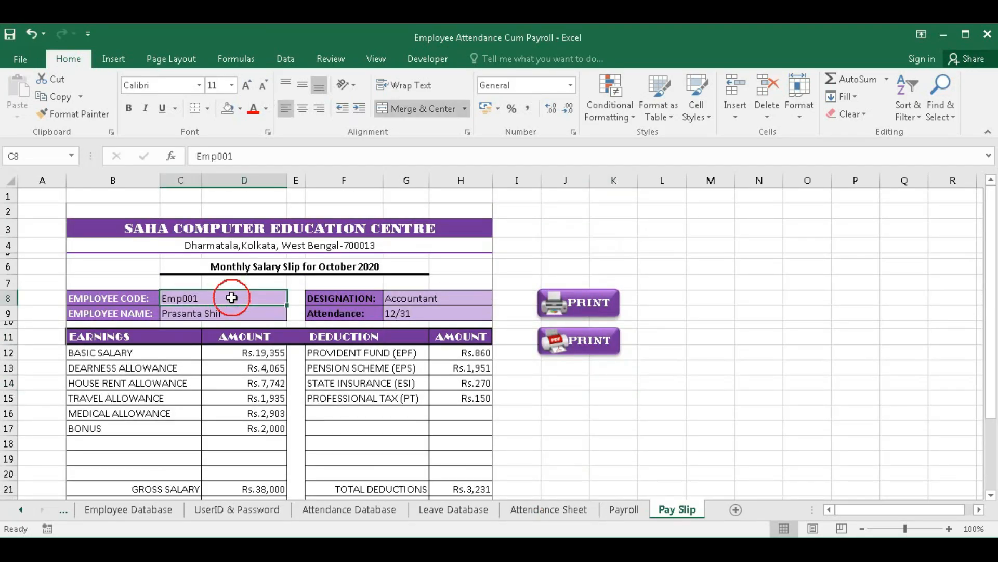
double_click(250, 298)
text(5)
key(Return)
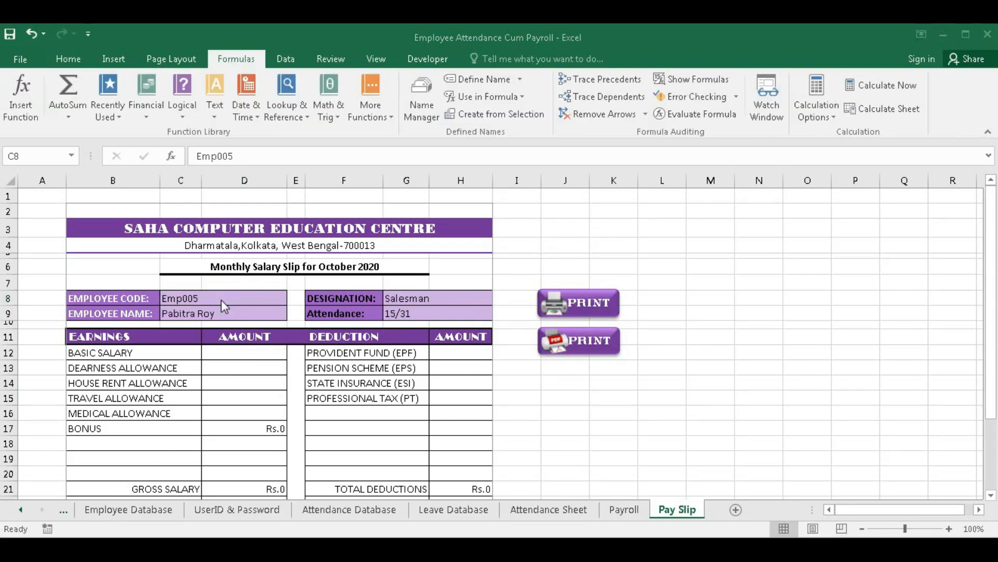
double_click(221, 296)
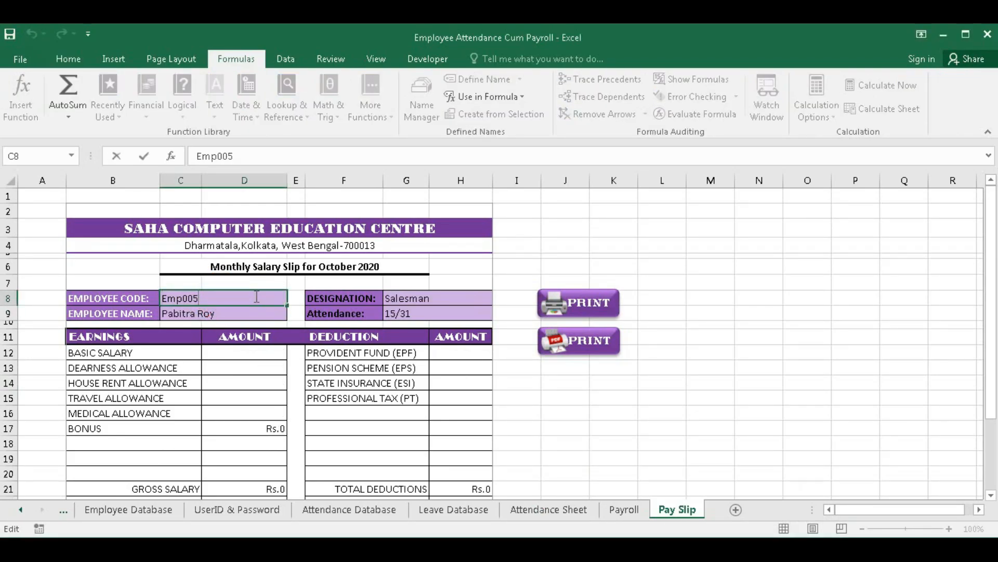
text(6)
key(Return)
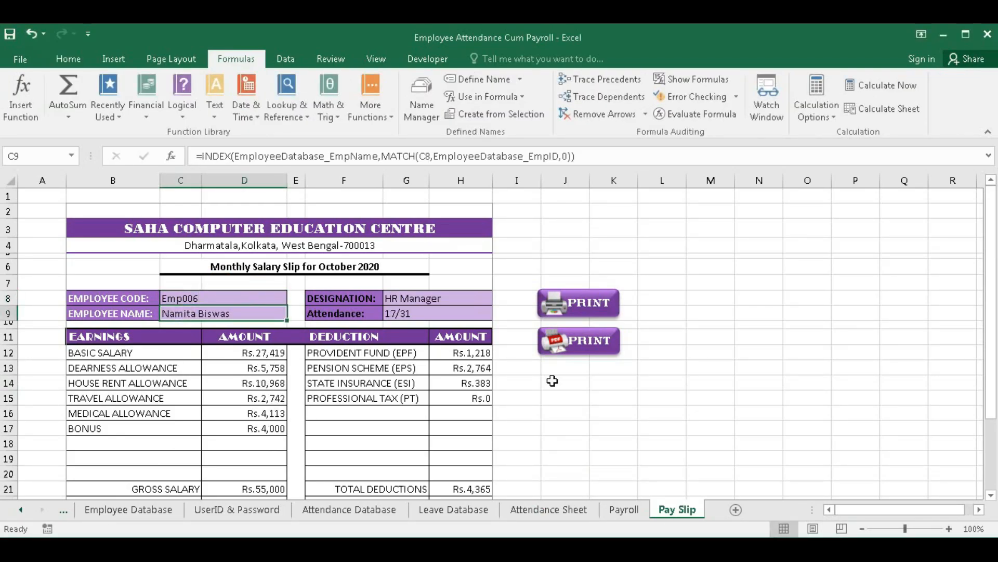
- Export Emp006's October 2020 pay slip as a PDF under the suggested name
click(584, 357)
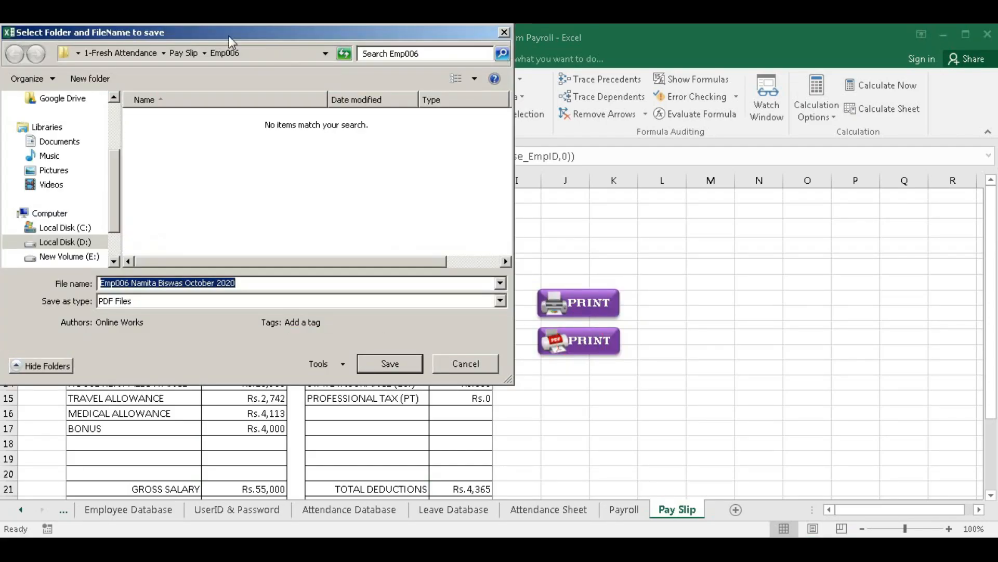
click(390, 363)
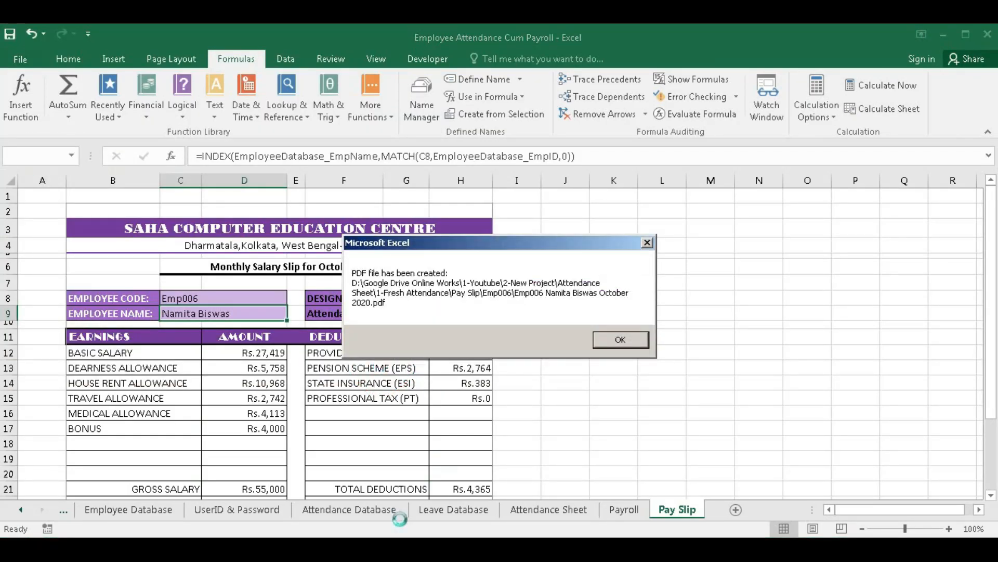
click(620, 339)
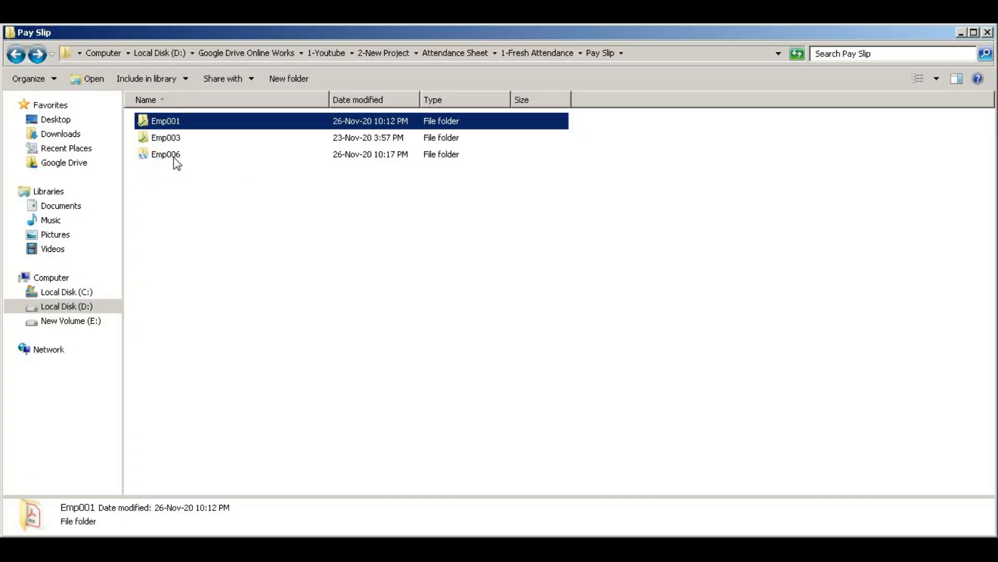
- Confirm the new Emp006 folder beside Emp001 and Emp003 in Pay Slip, then return to Excel
double_click(174, 119)
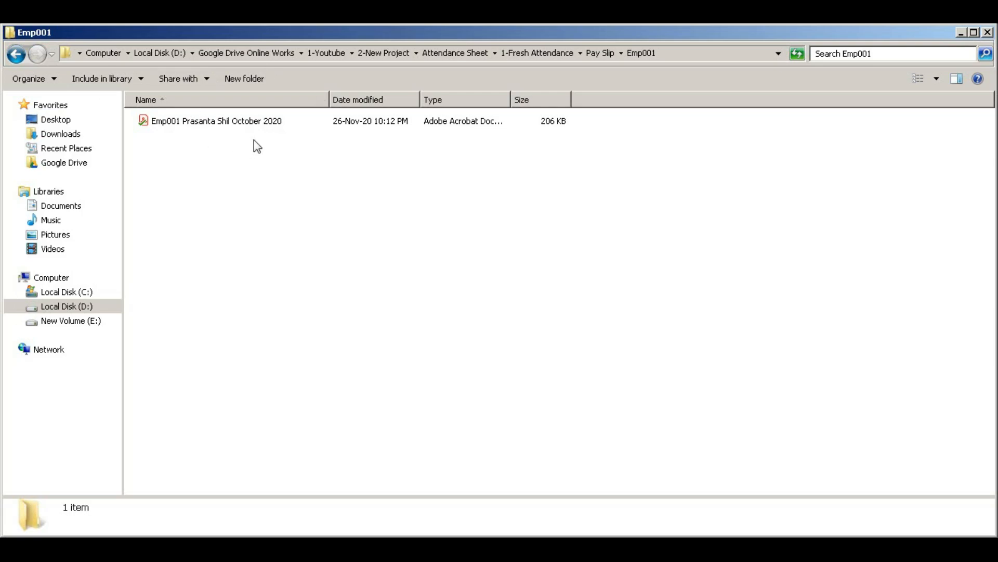
click(15, 54)
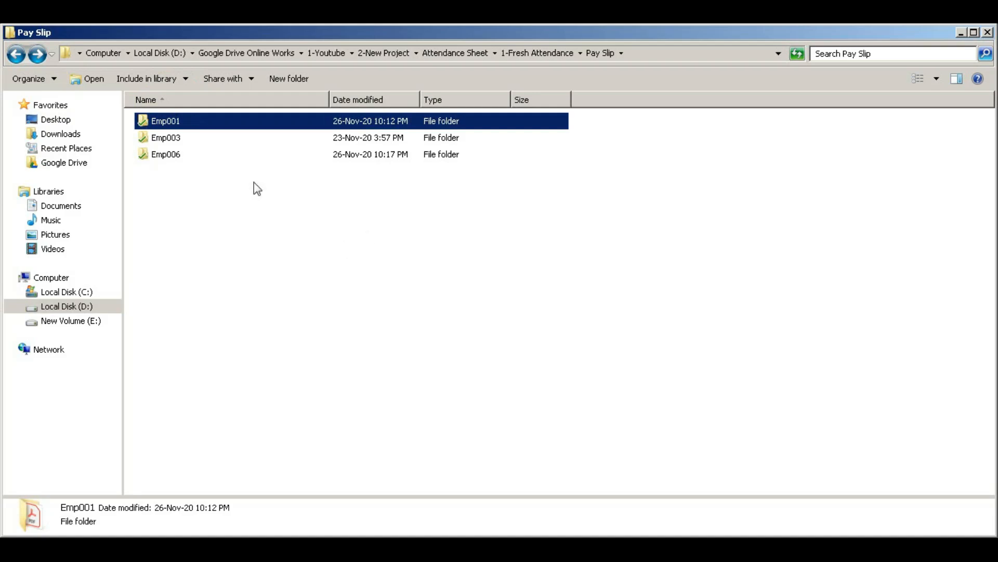
key(alt+Tab)
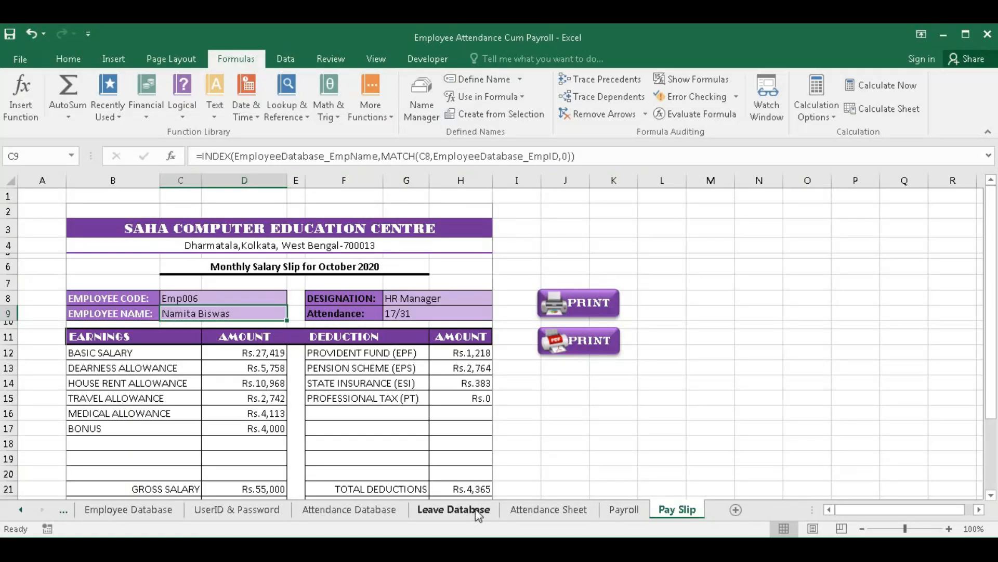
- Set the attendance month in S4 to September and view the September payroll
click(567, 511)
click(572, 260)
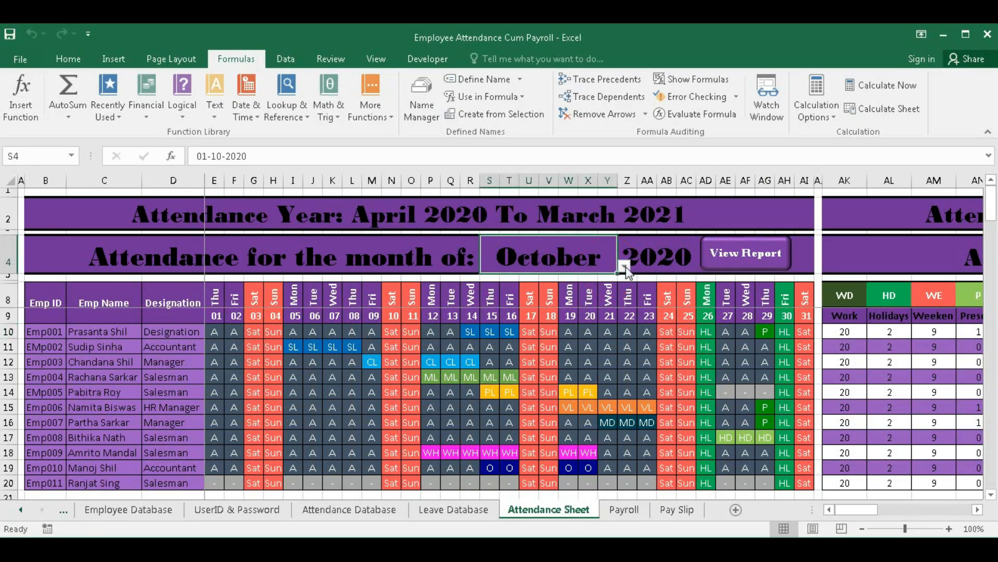
click(626, 268)
click(528, 294)
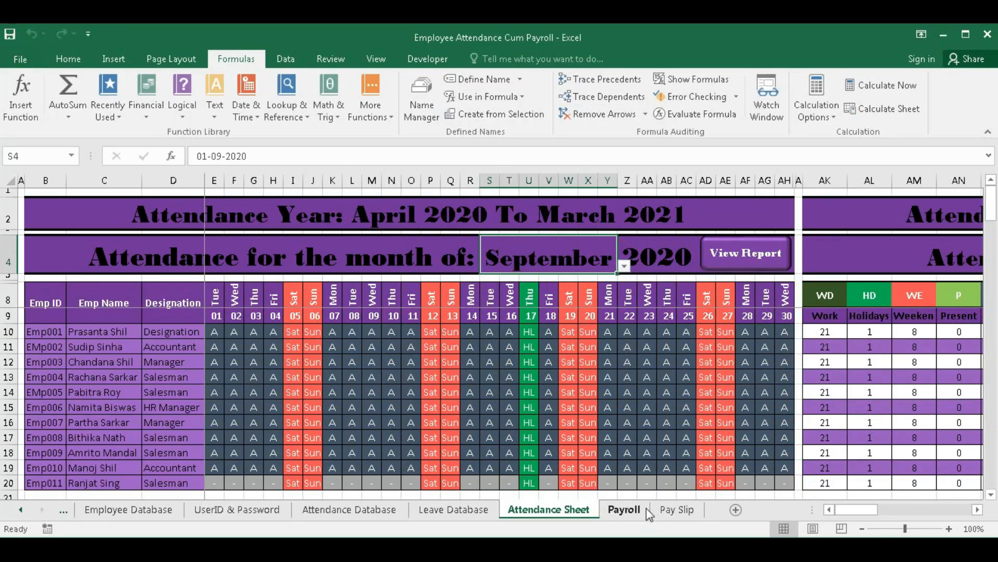
click(625, 510)
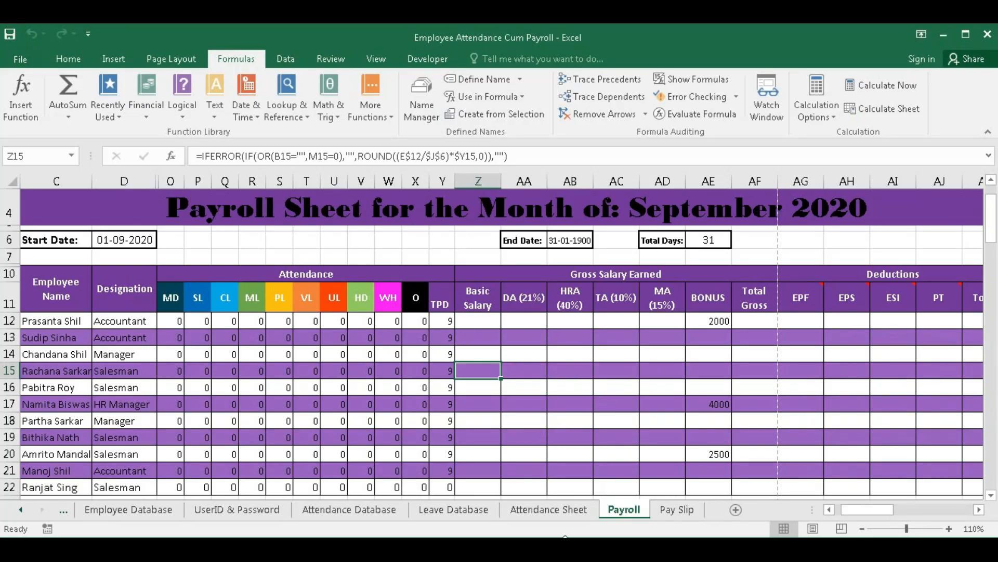
- Set S4 back to October and review the October 2020 payroll and pay slip
click(549, 509)
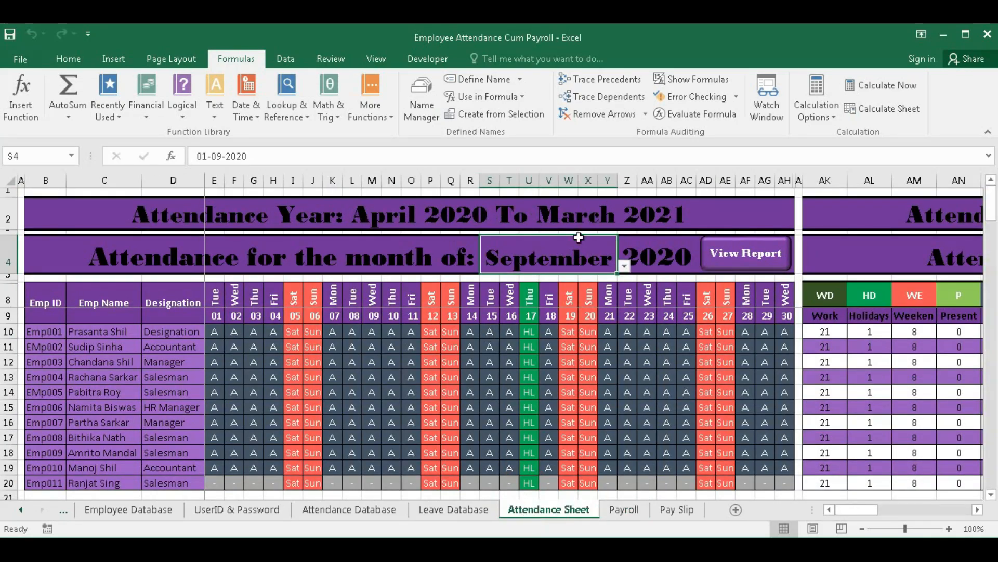
click(624, 266)
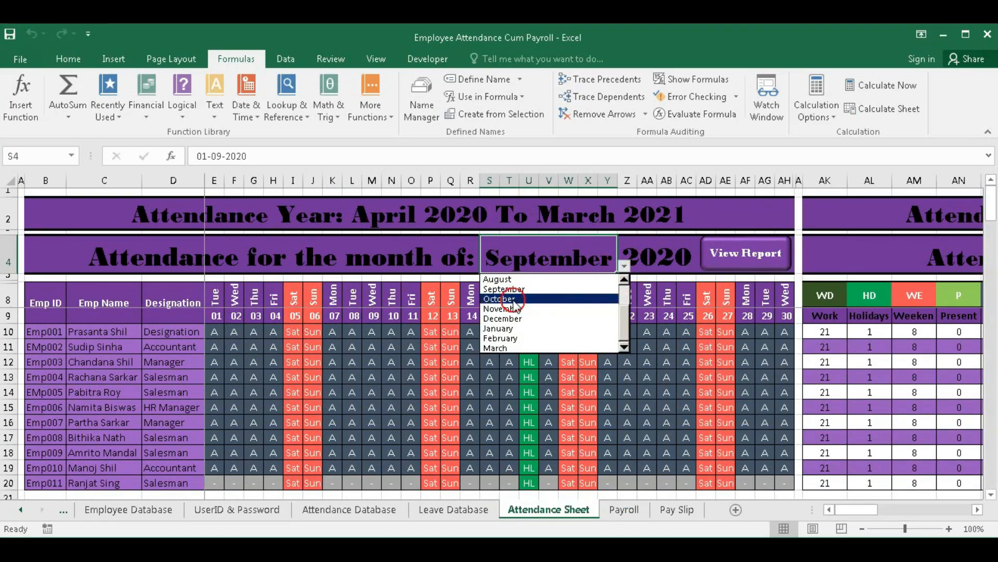
click(515, 299)
click(624, 509)
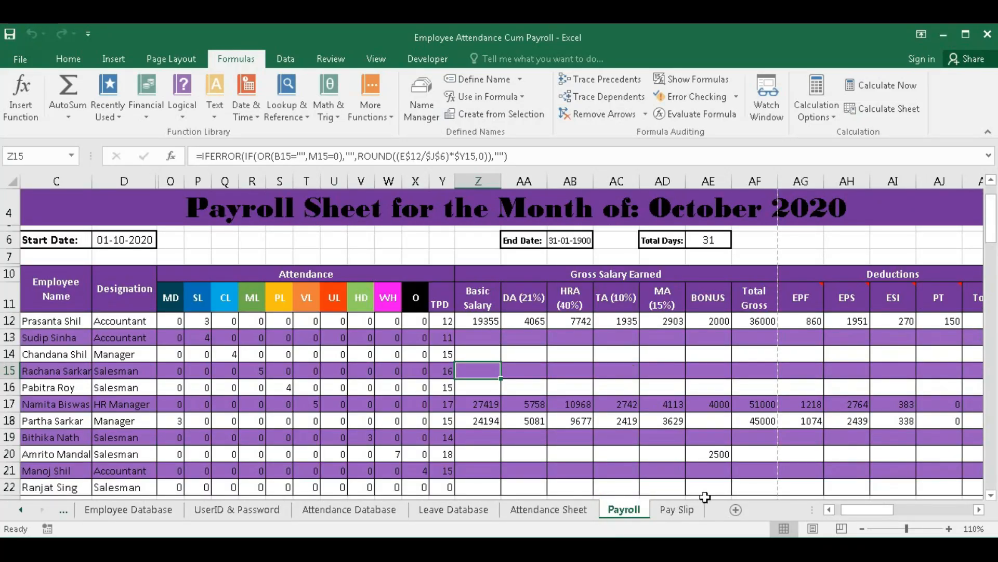
click(676, 509)
- Re-enter Emp001 in C8 and overwrite its October 2020 pay slip PDF
double_click(229, 298)
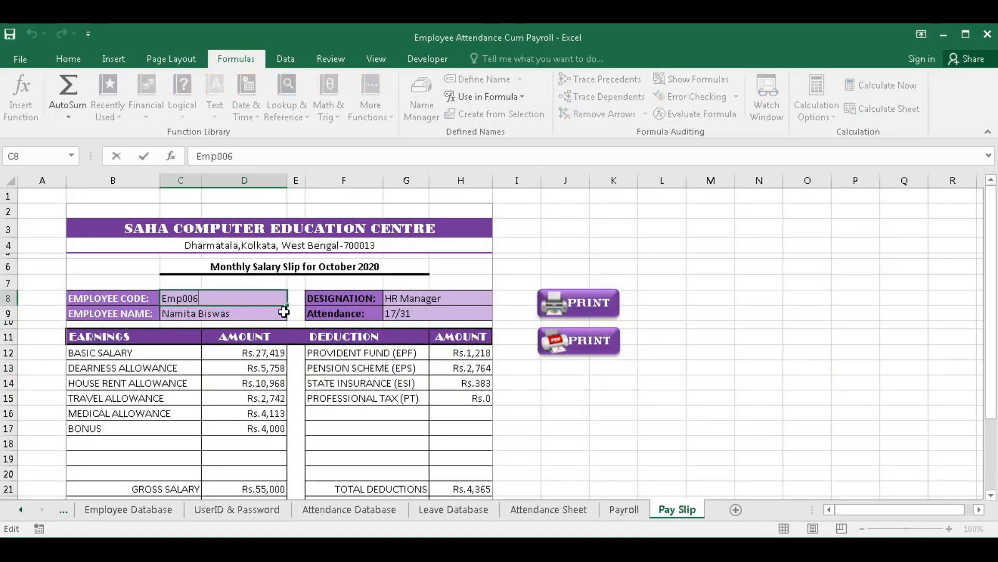
key(Return)
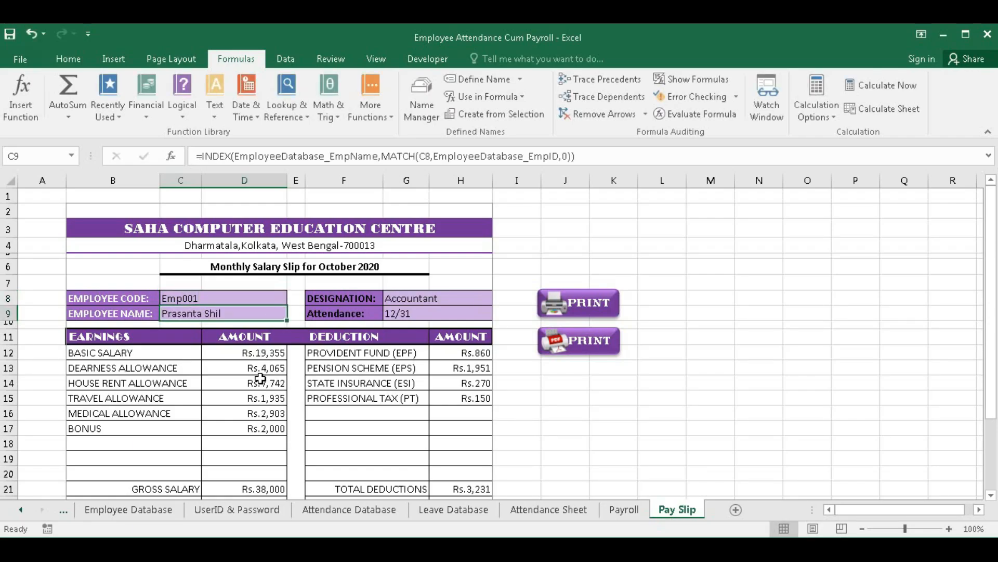
click(567, 346)
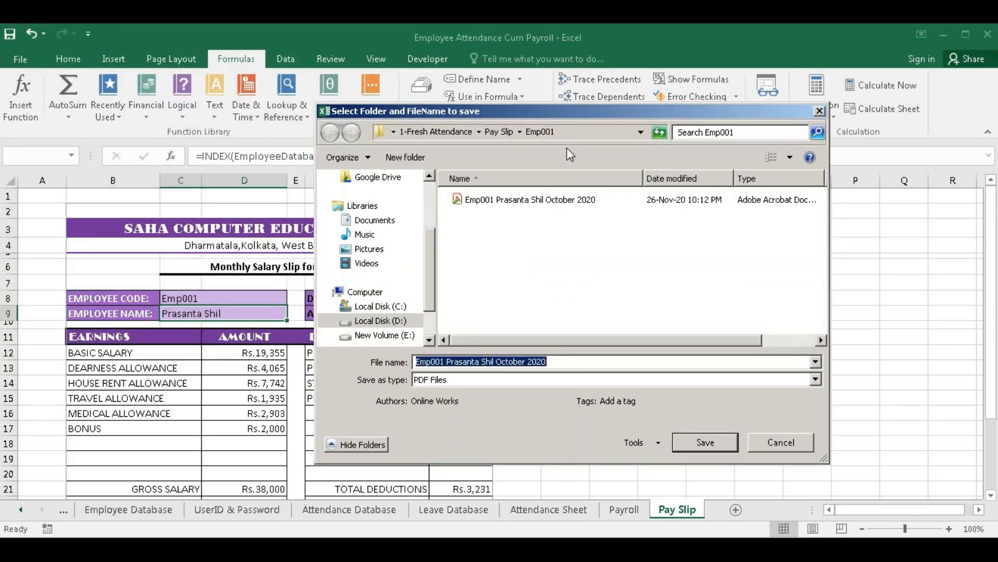
click(705, 442)
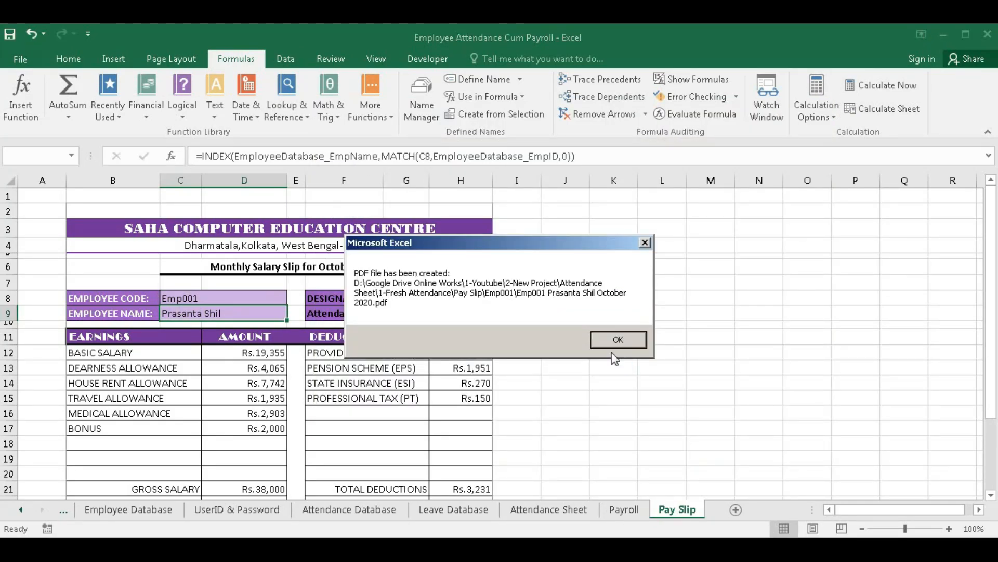
click(612, 341)
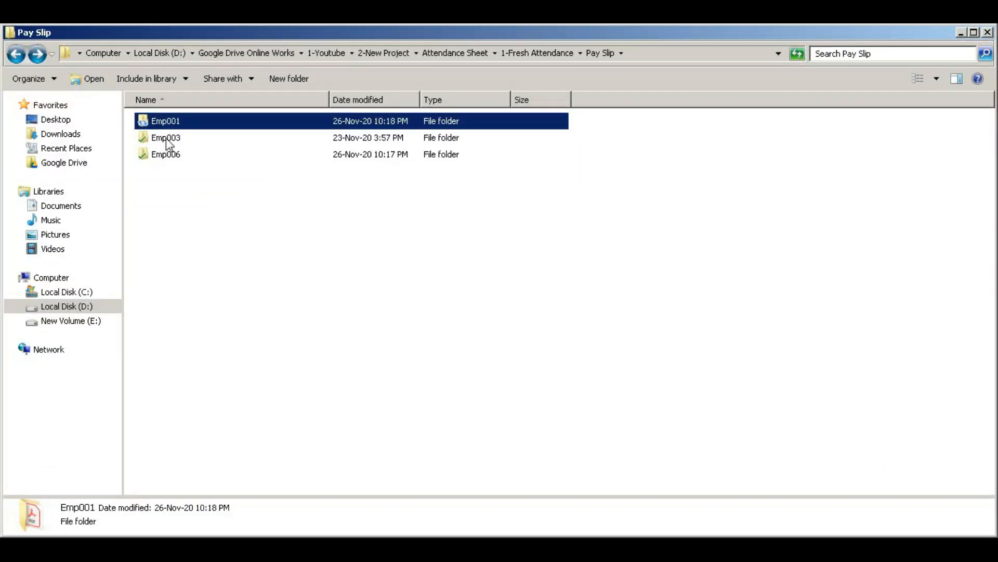
- Check the Emp003 and Emp006 pay slip folders, then start and cancel a payroll PDF export
click(167, 139)
click(169, 153)
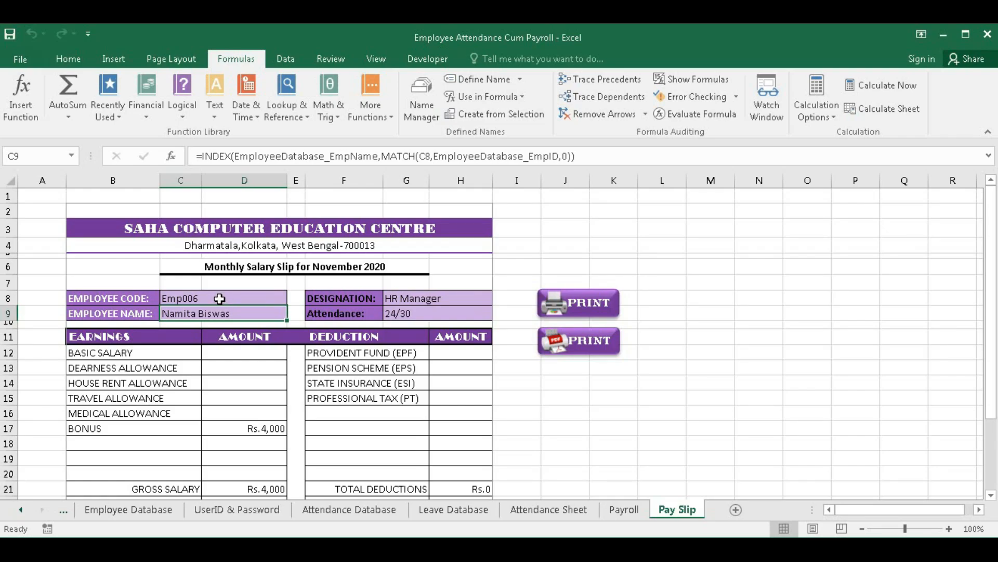
click(624, 510)
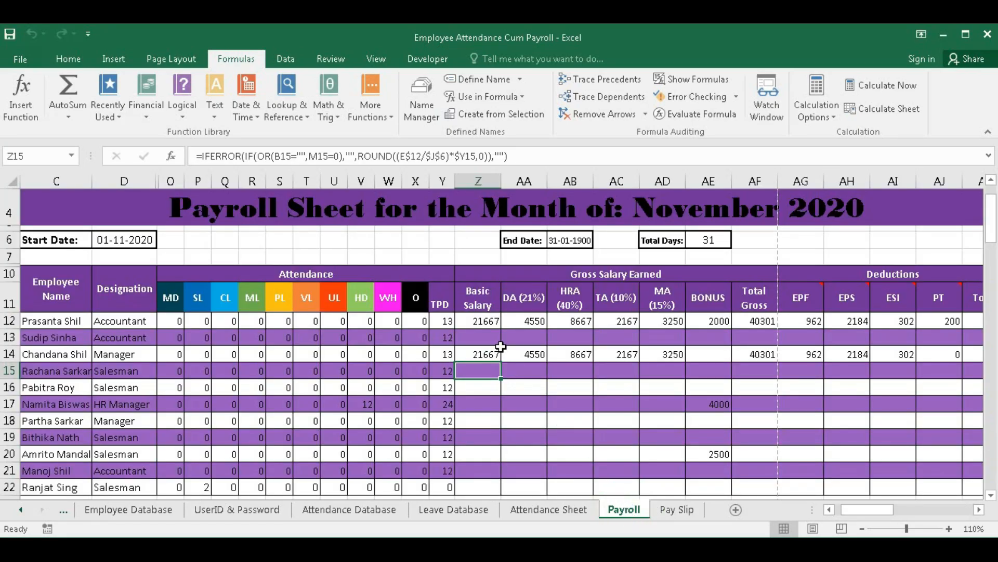
scroll(171, 234, up, 1)
click(75, 231)
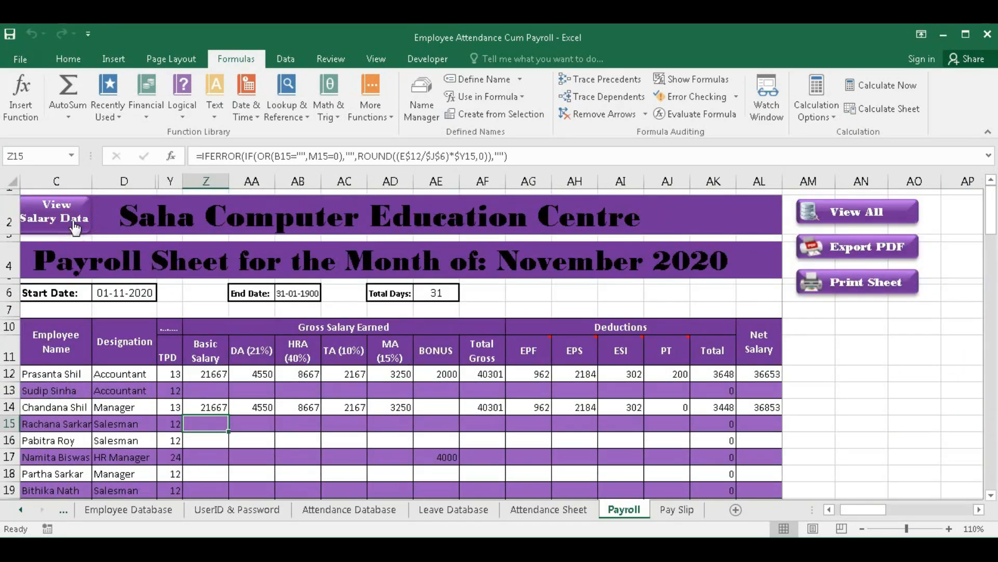
click(851, 248)
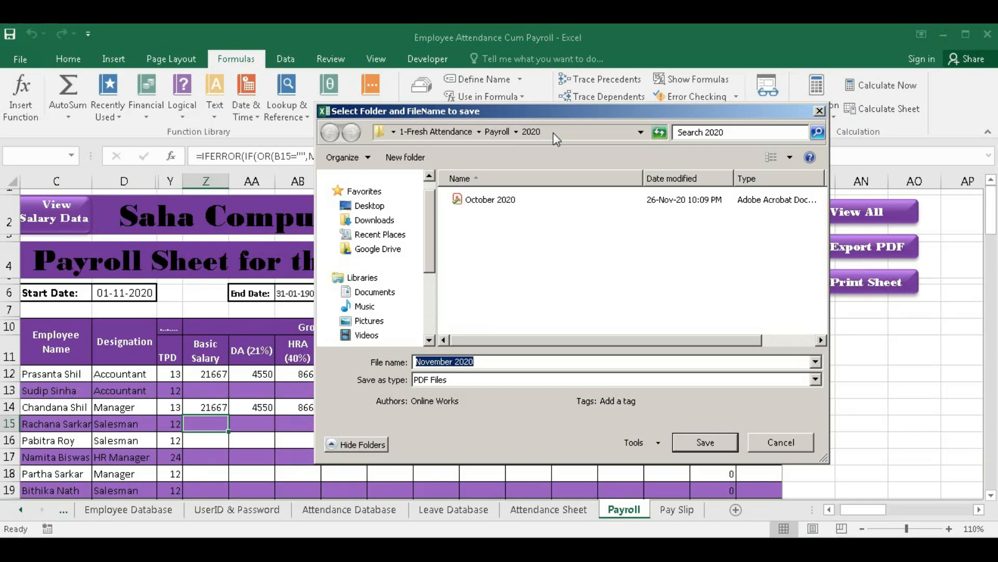
click(770, 439)
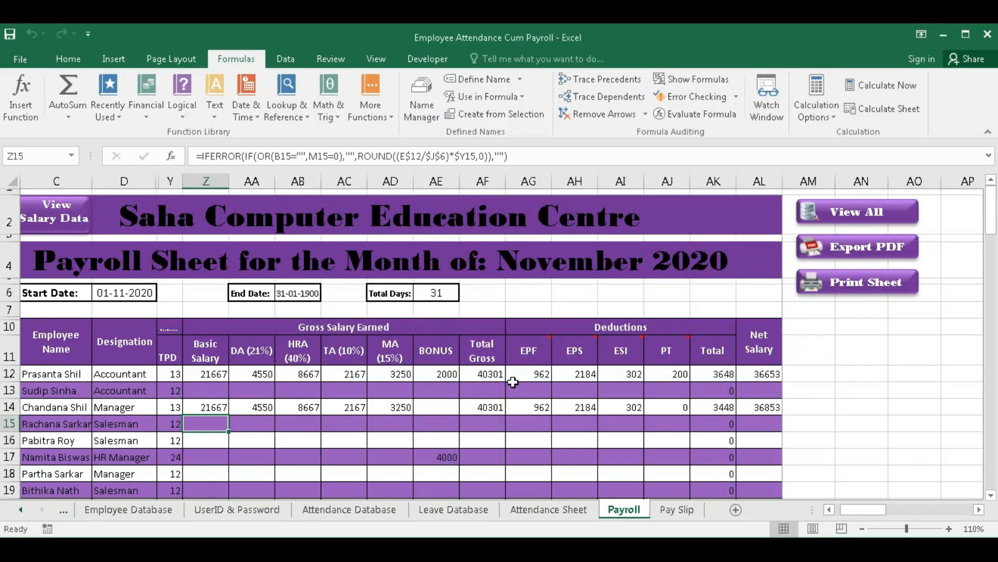
- Keep November as the attendance month in S4
click(548, 509)
click(574, 255)
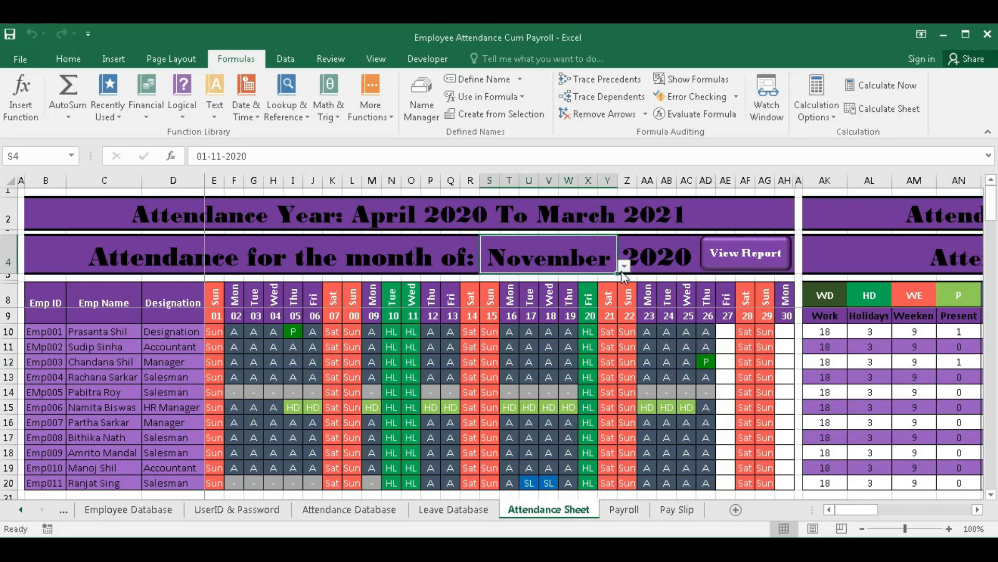
click(624, 267)
click(529, 307)
- Export the November payroll salary view as 'November 2020' PDF in the 2020 folder
click(626, 511)
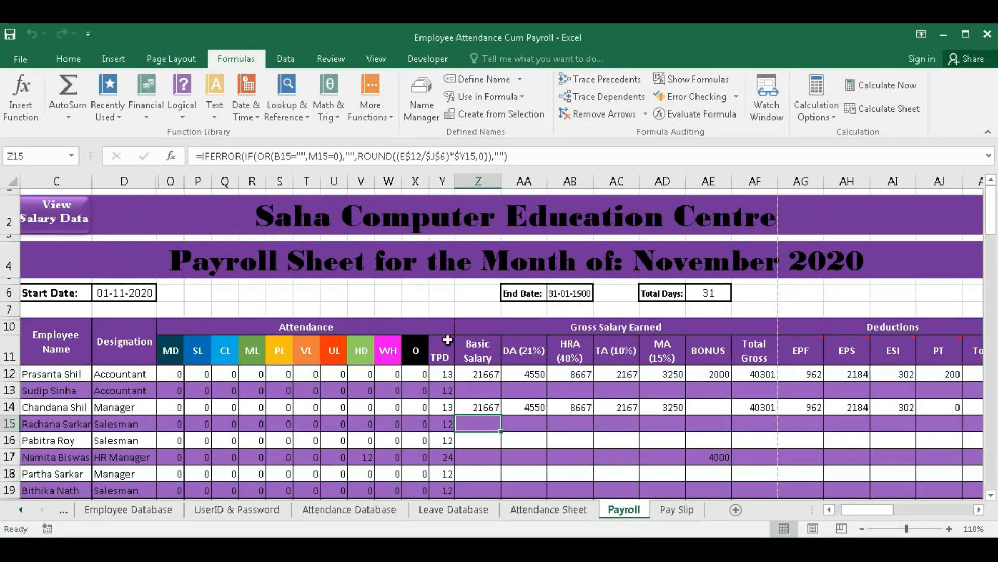
click(53, 210)
click(858, 252)
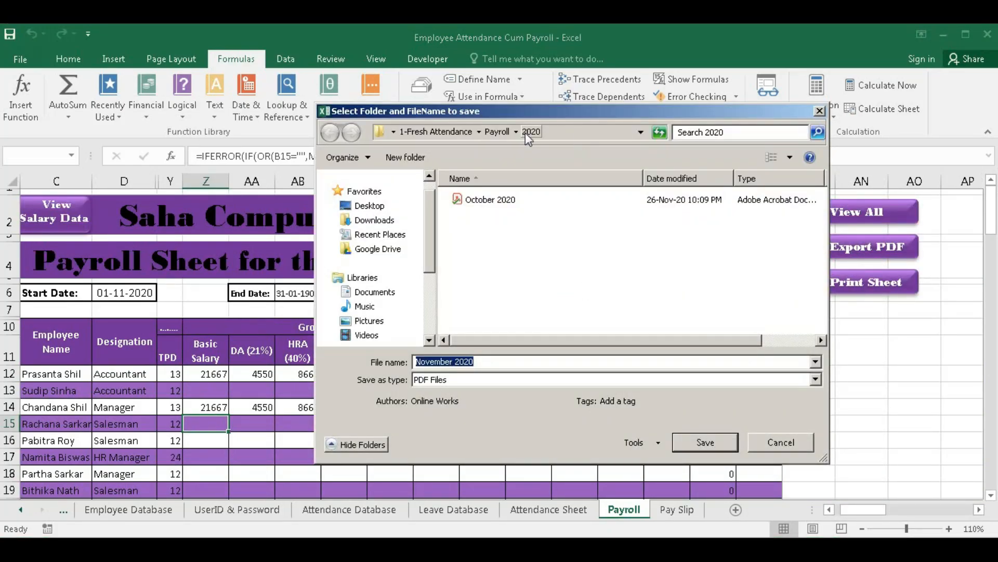
click(705, 442)
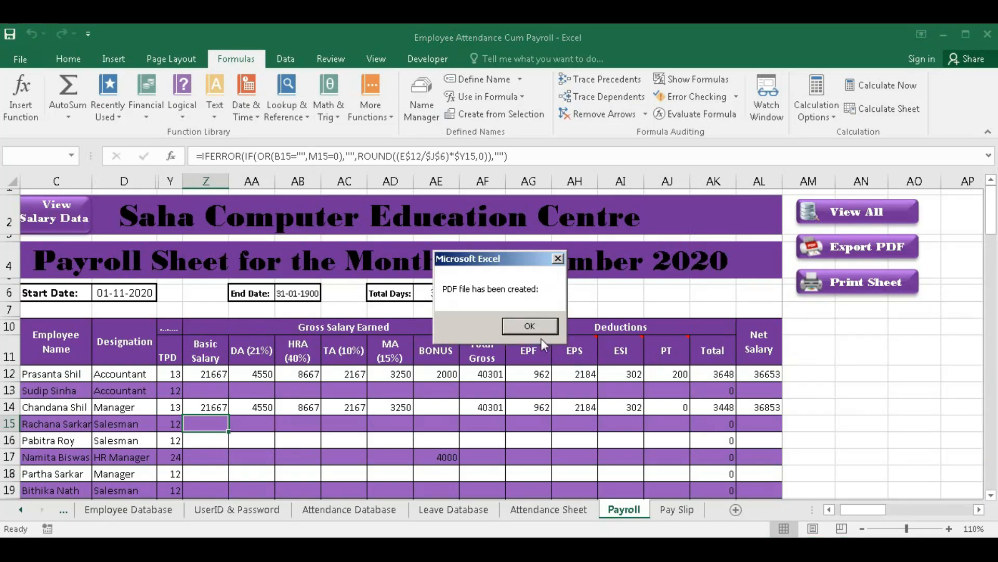
click(529, 326)
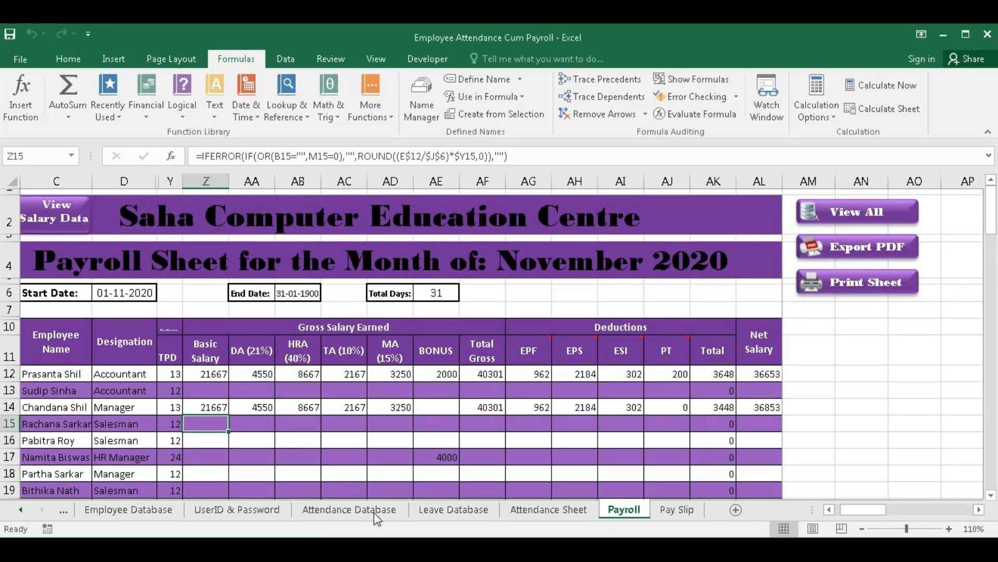
- Pick December in S4 and show the December attendance report summary
click(523, 511)
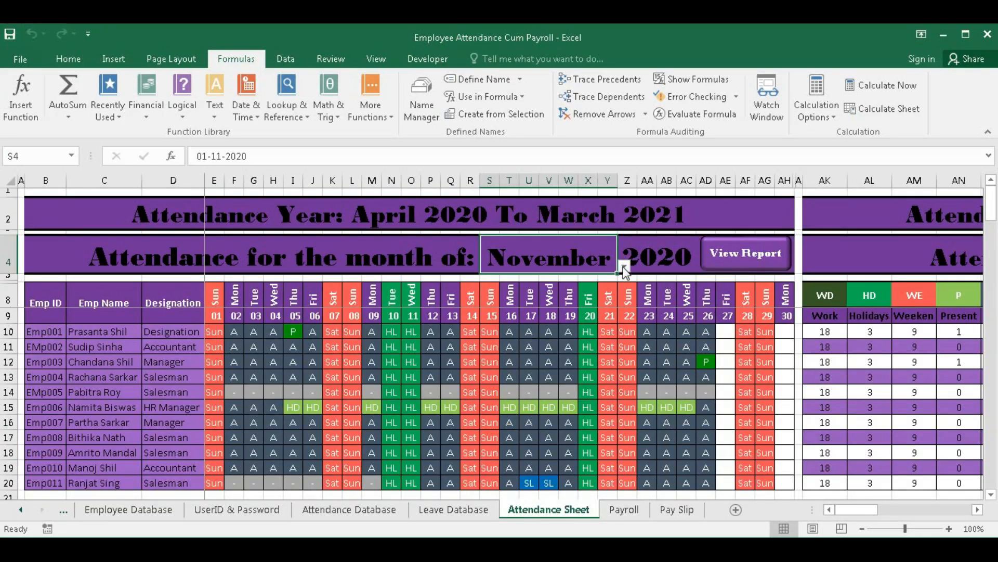
click(624, 267)
click(507, 316)
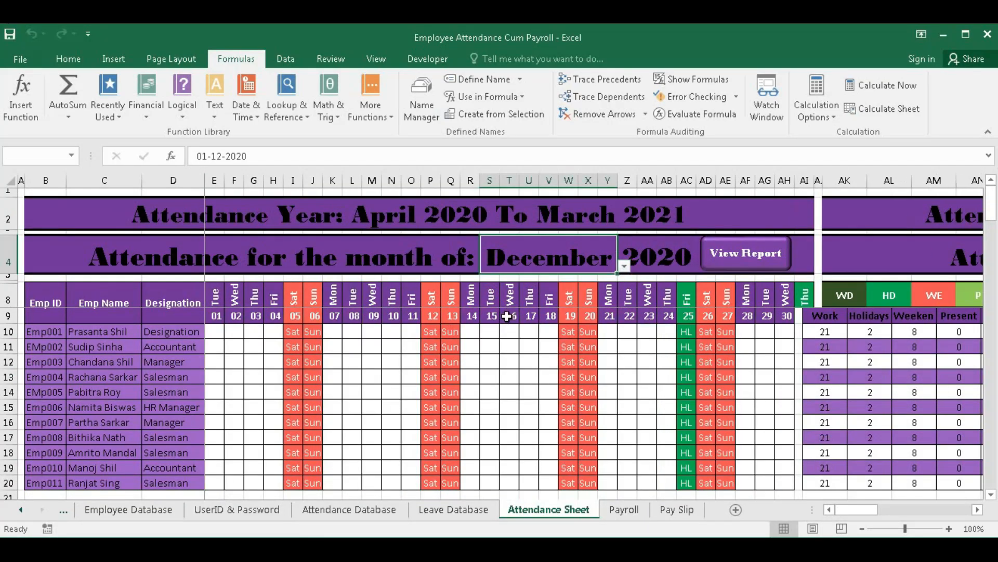
click(738, 259)
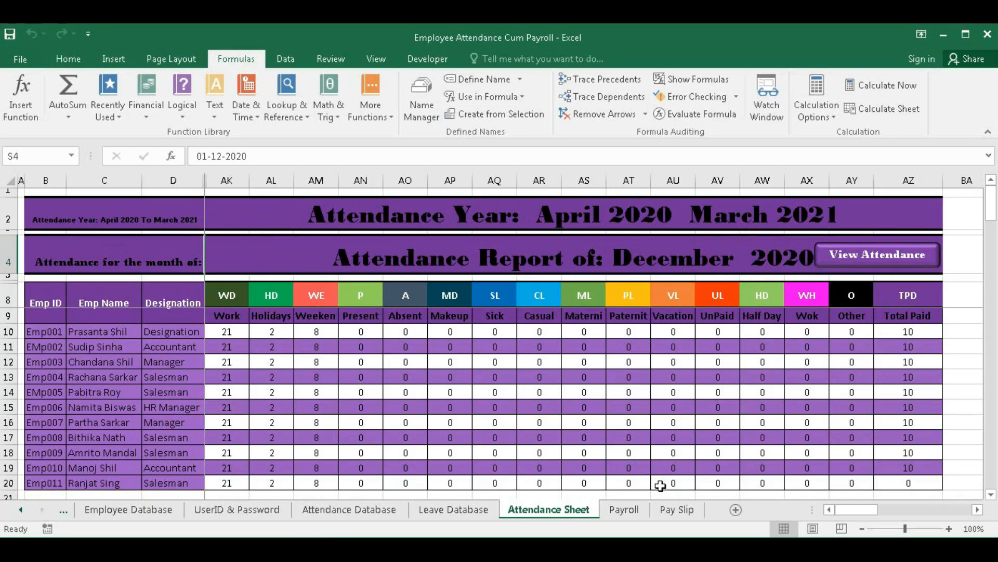
- Save the December 2020 payroll sheet as a PDF
click(624, 509)
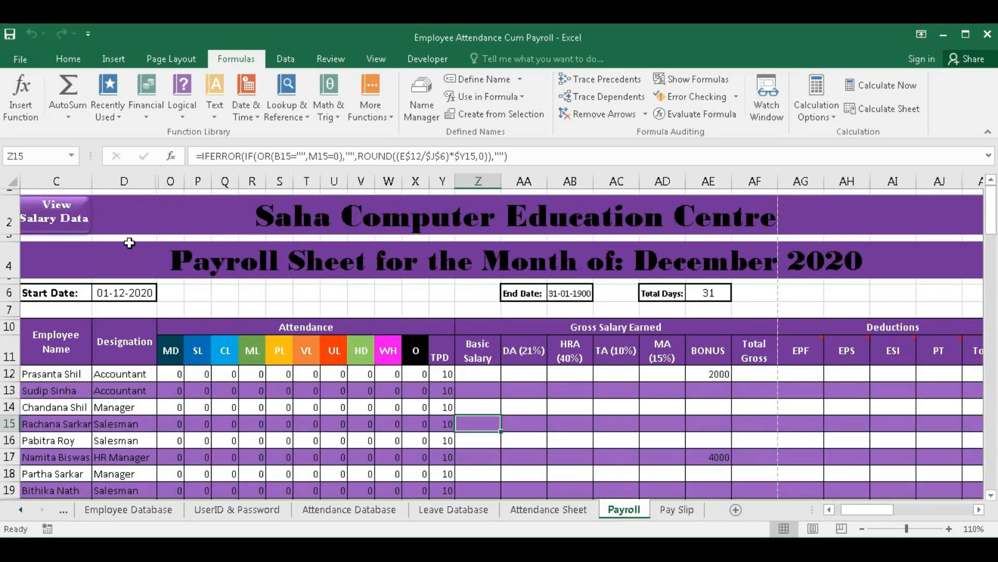
click(856, 246)
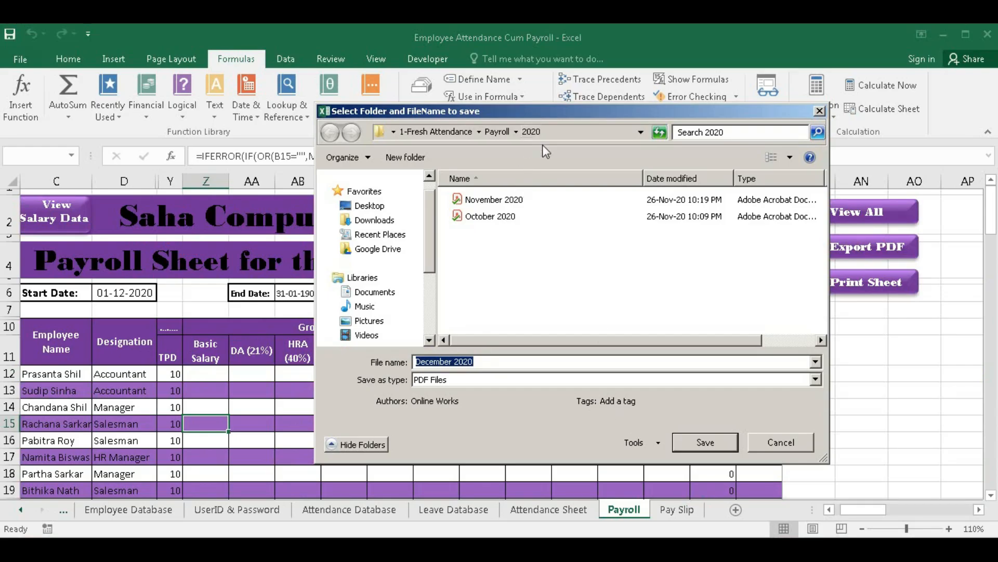
click(717, 440)
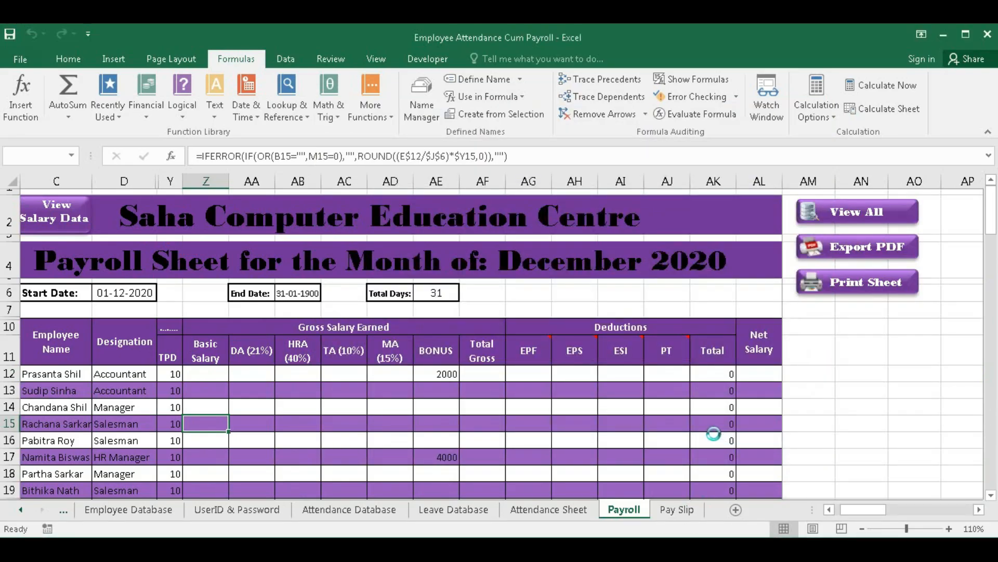
click(531, 326)
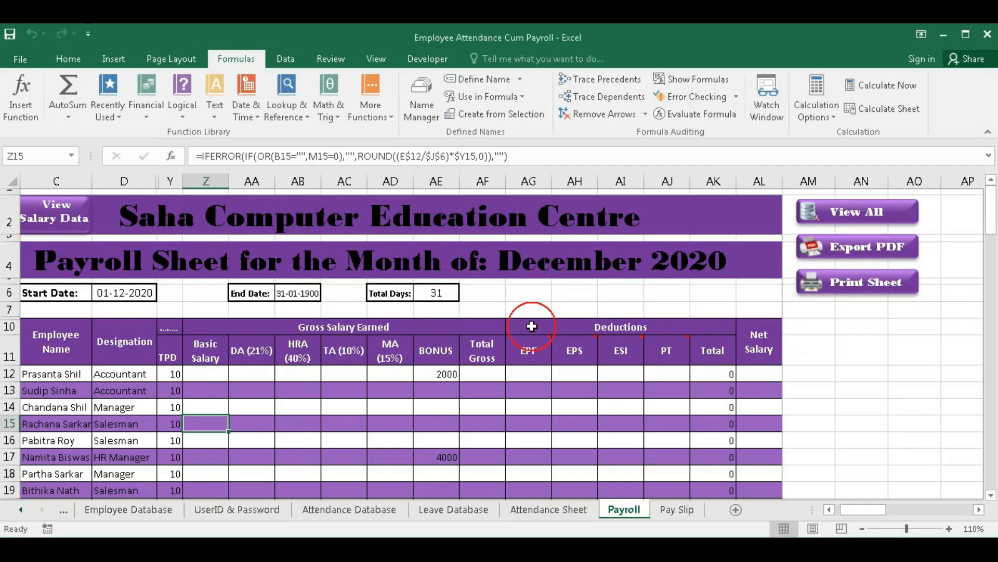
- Change the Settings period start date in B3 to 01-04-2021
click(63, 510)
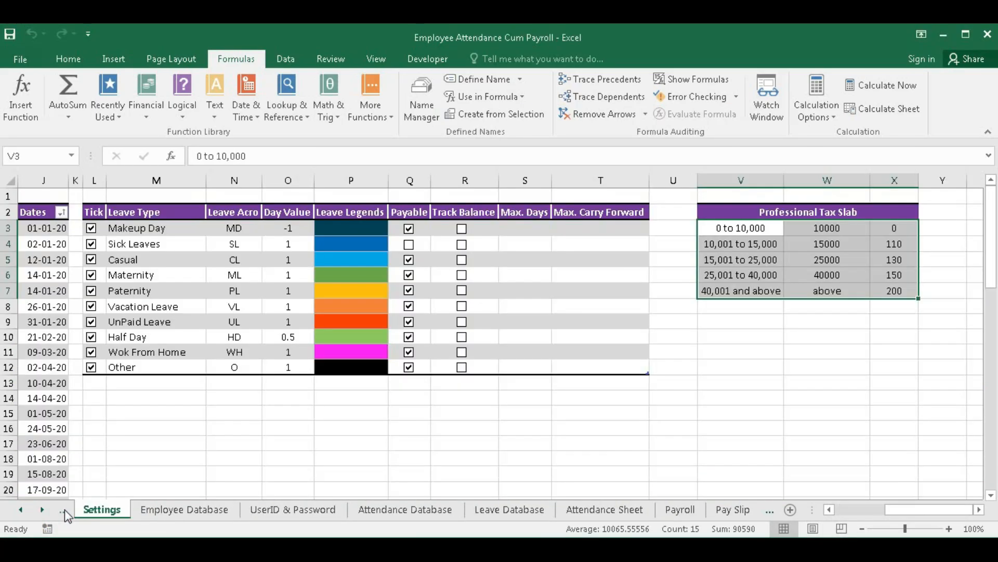
click(873, 507)
click(73, 227)
double_click(73, 228)
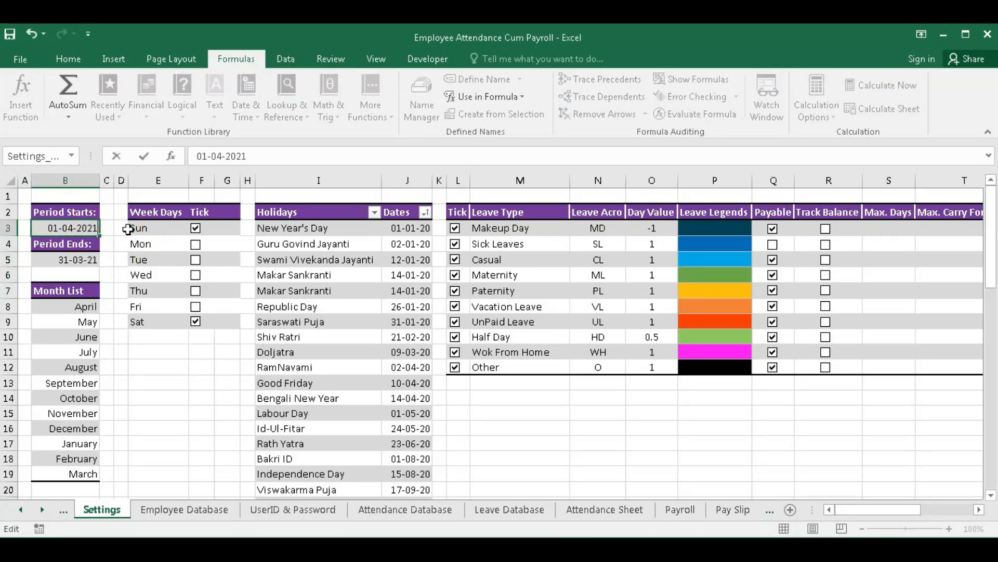
key(Return)
- Choose October as the attendance month in S4 and show the October 2021 payroll
click(614, 513)
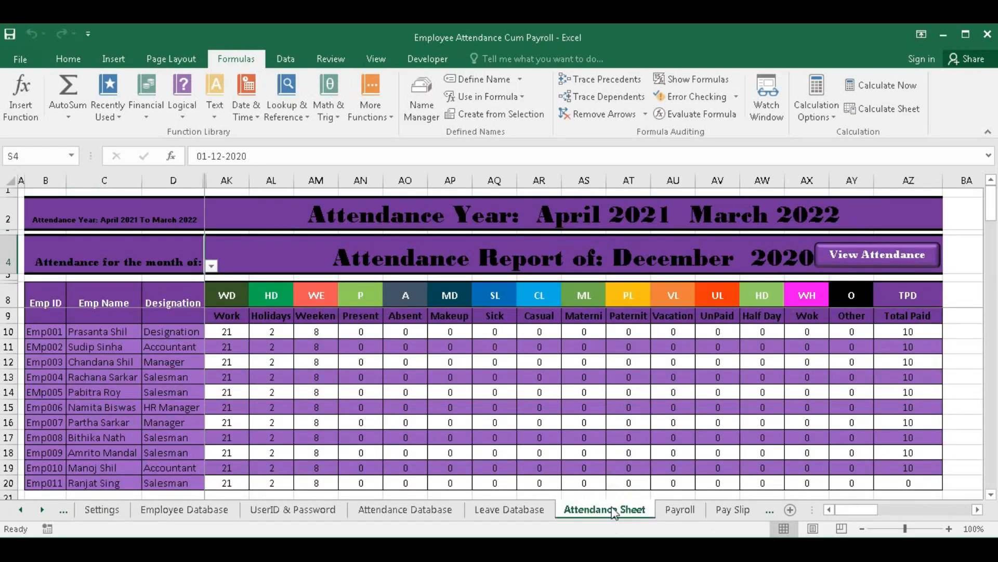
click(683, 259)
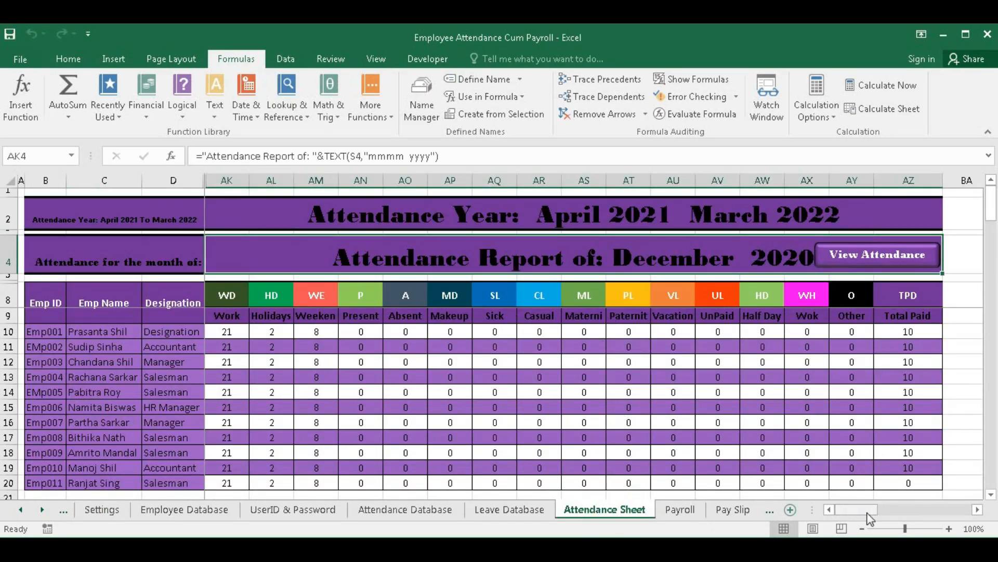
click(825, 508)
click(858, 254)
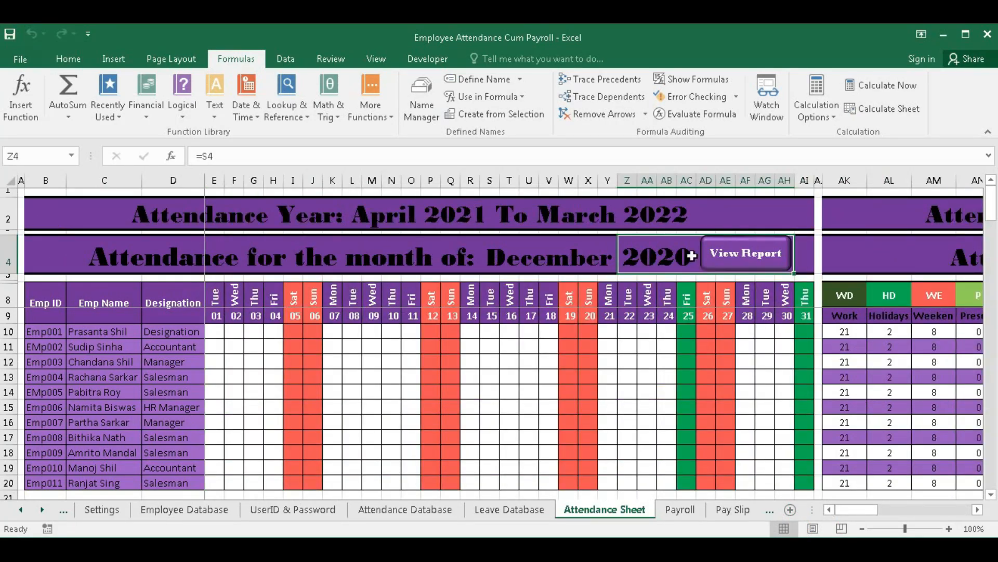
click(568, 255)
key(alt+Down)
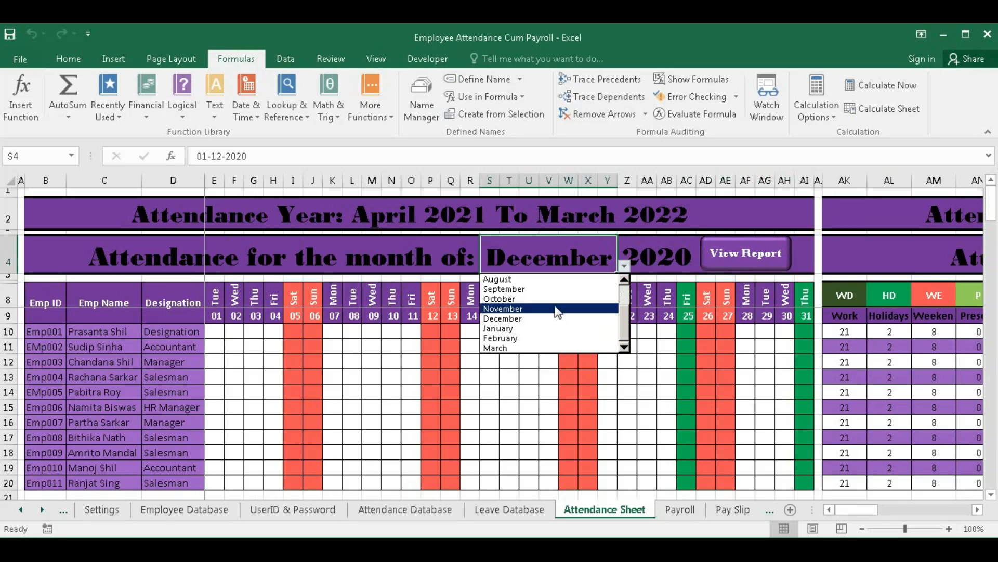
click(551, 299)
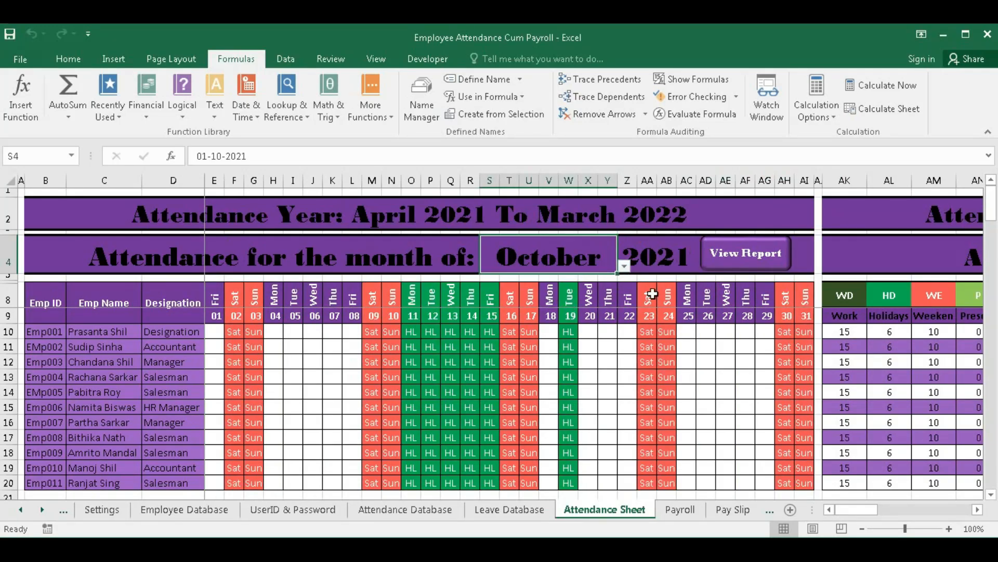
click(686, 512)
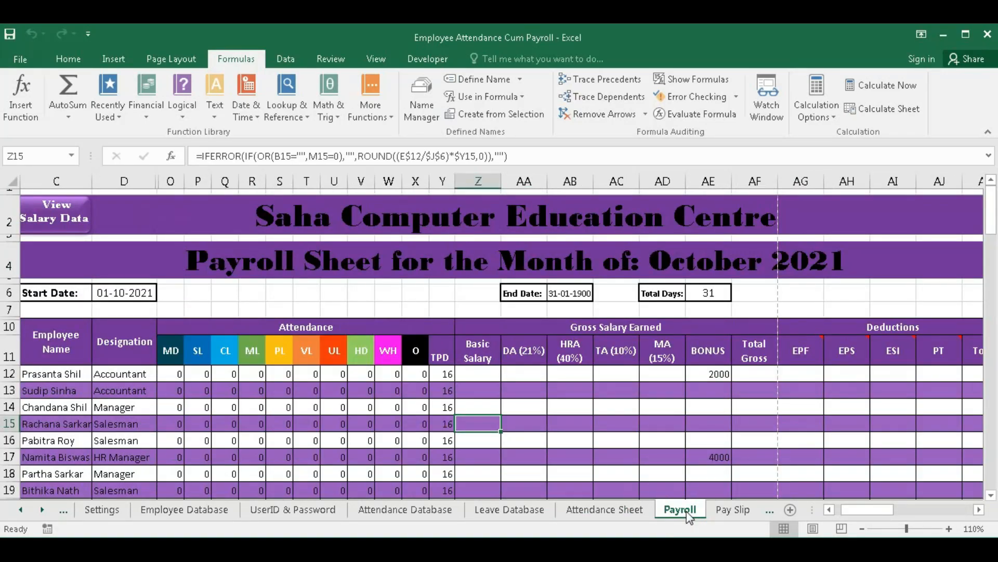
- Export the October 2021 salary view as an 'October 2021' PDF in the Payroll\2021 folder
click(83, 208)
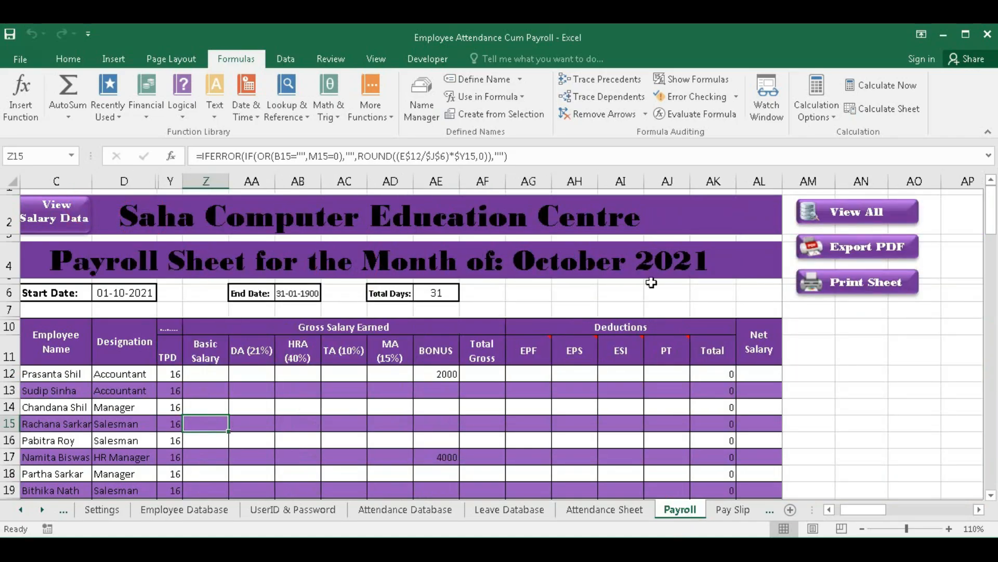
click(845, 258)
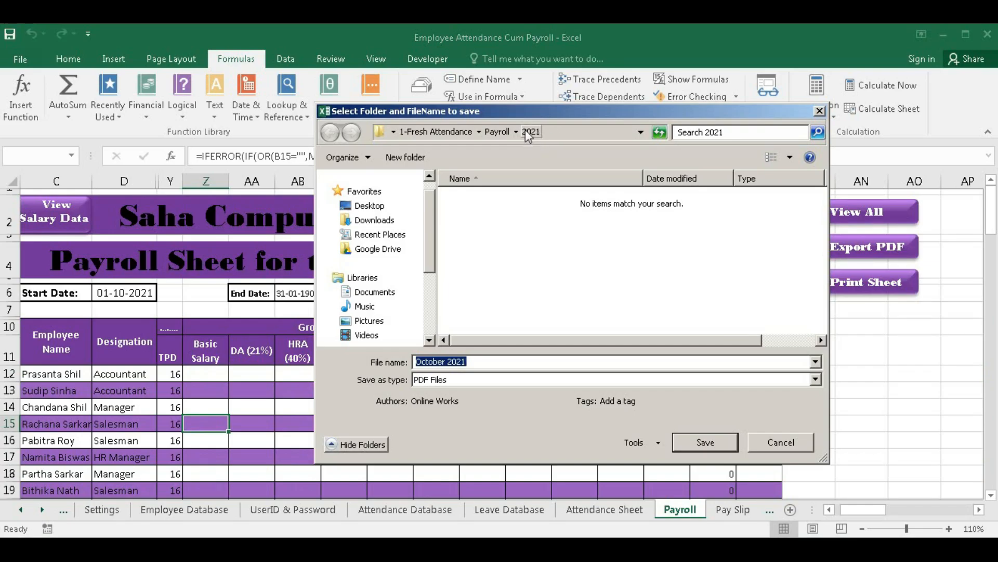
click(708, 444)
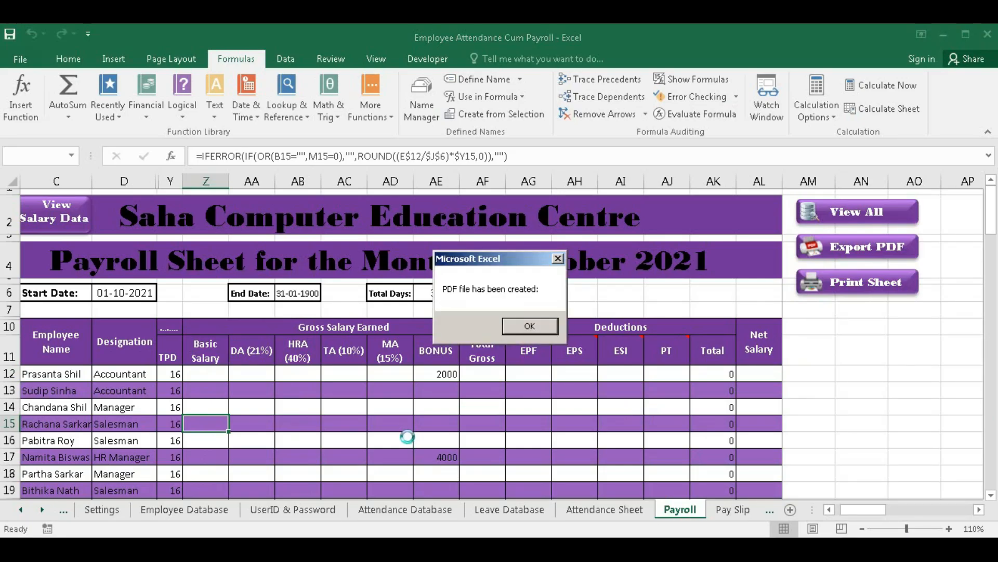
click(531, 328)
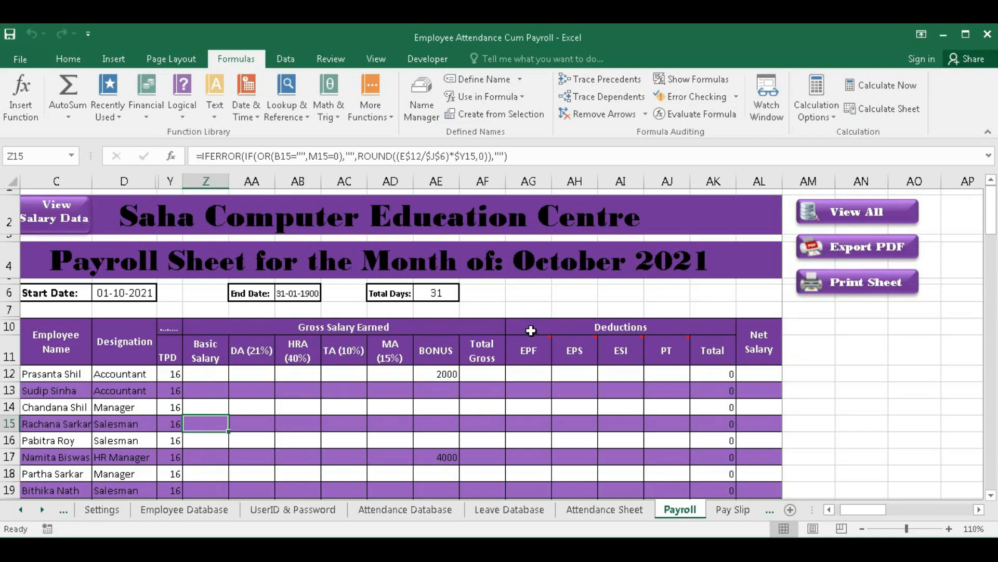
drag(868, 509, 860, 511)
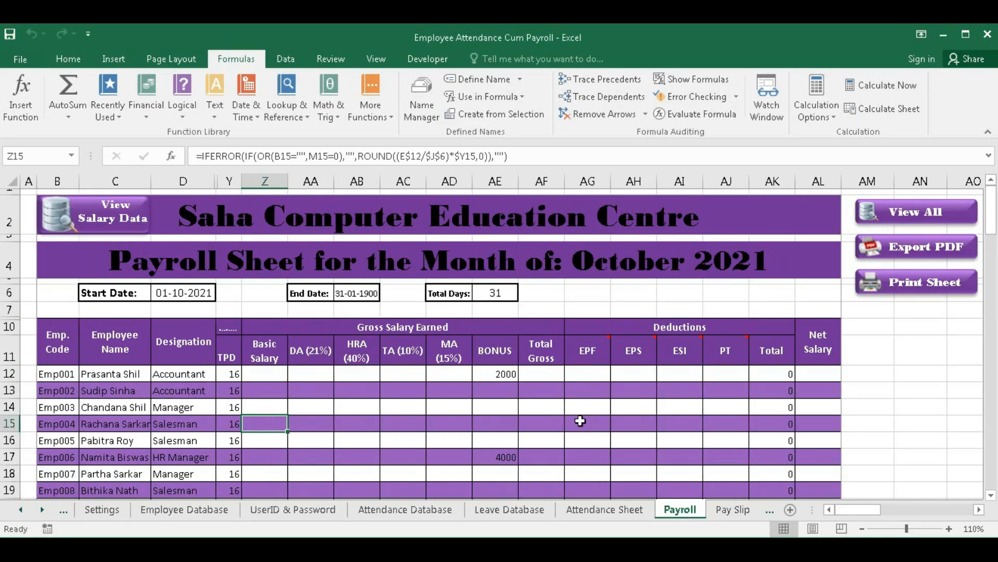